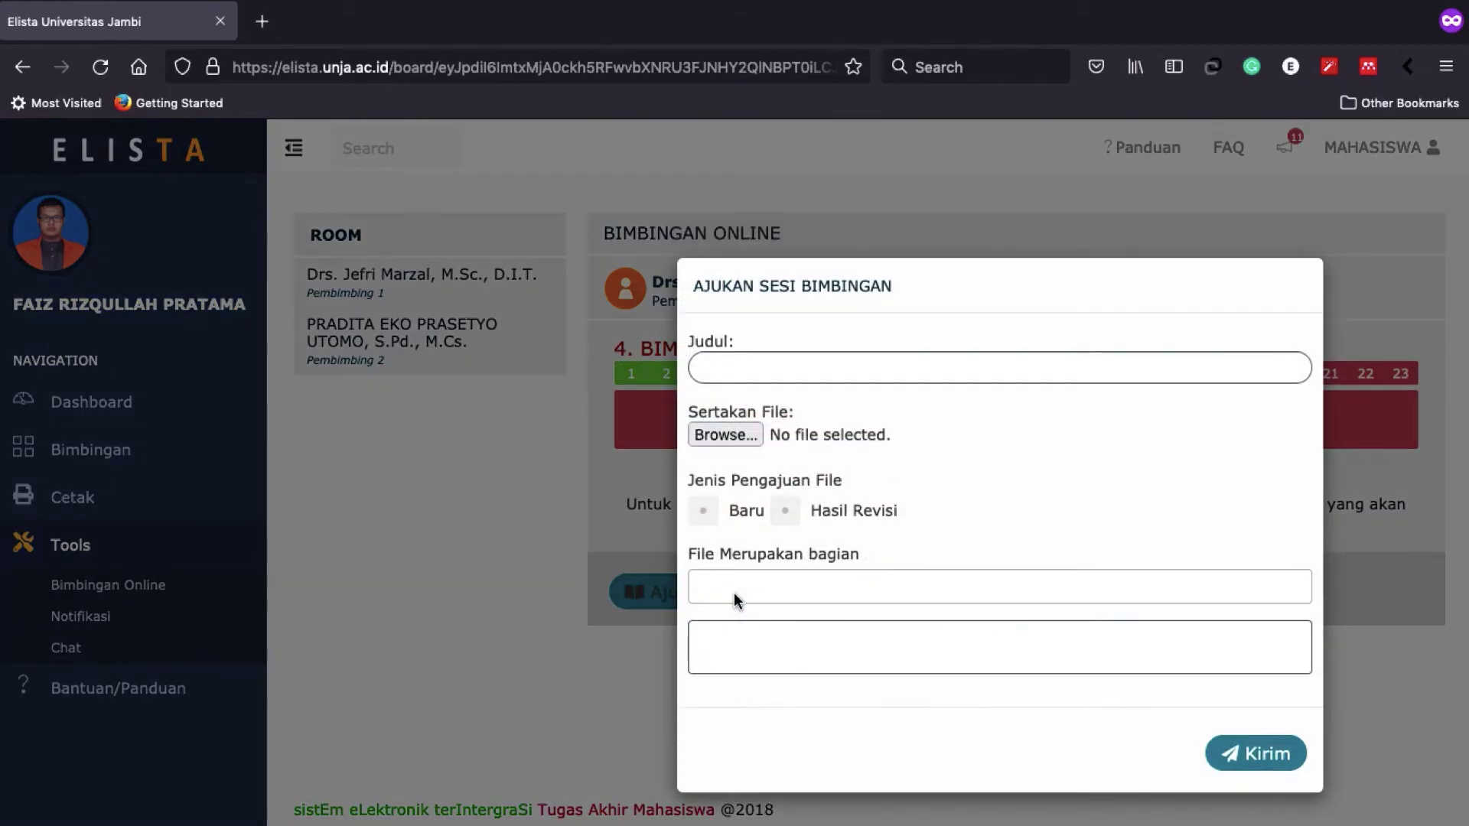
# - Enter "Bimbingan Bab 1" as the title (Judul) of the new guidance session request
pyautogui.click(868, 370)
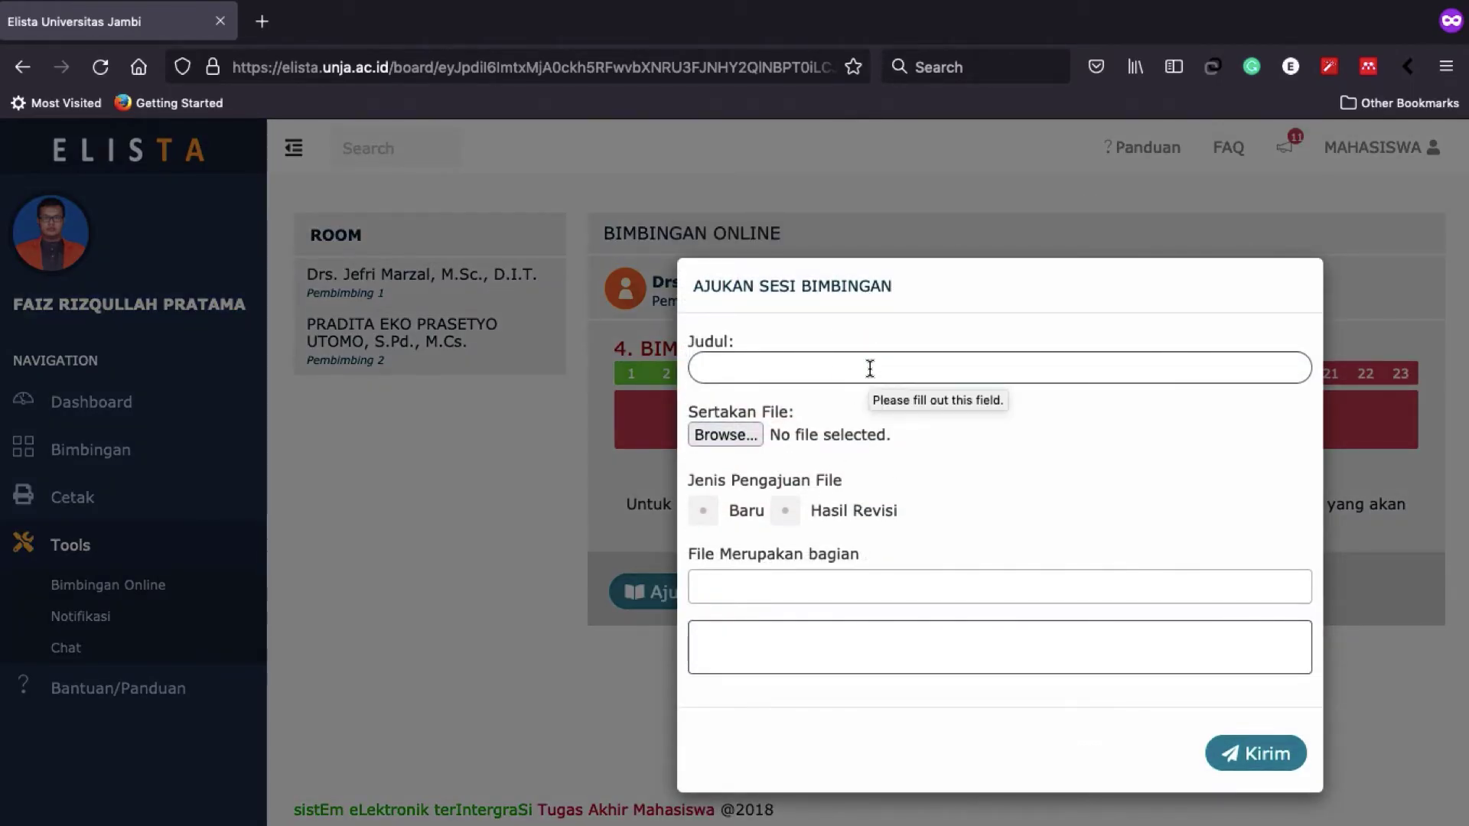
pyautogui.write('Bim')
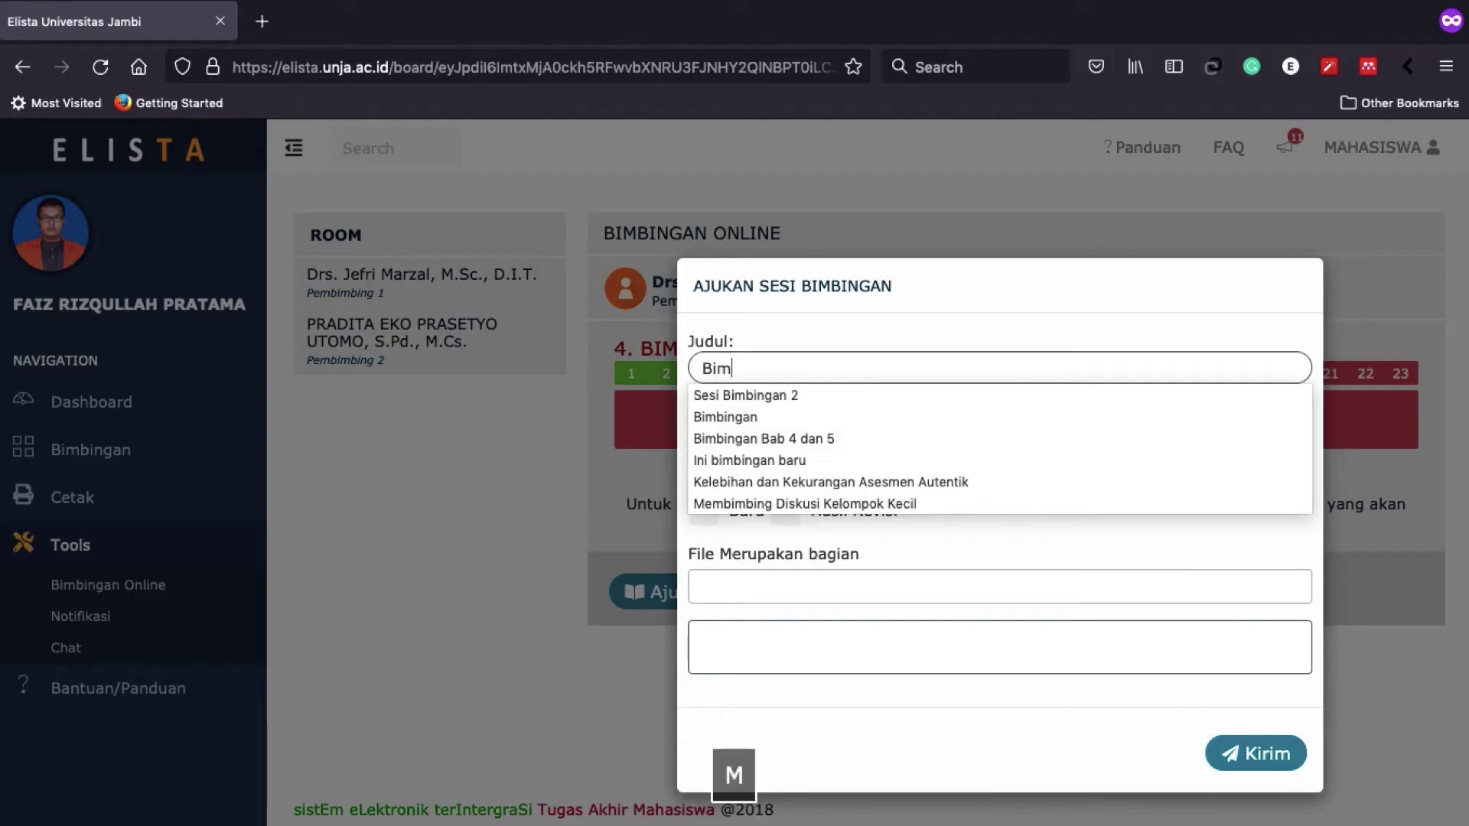
pyautogui.write('bingan ')
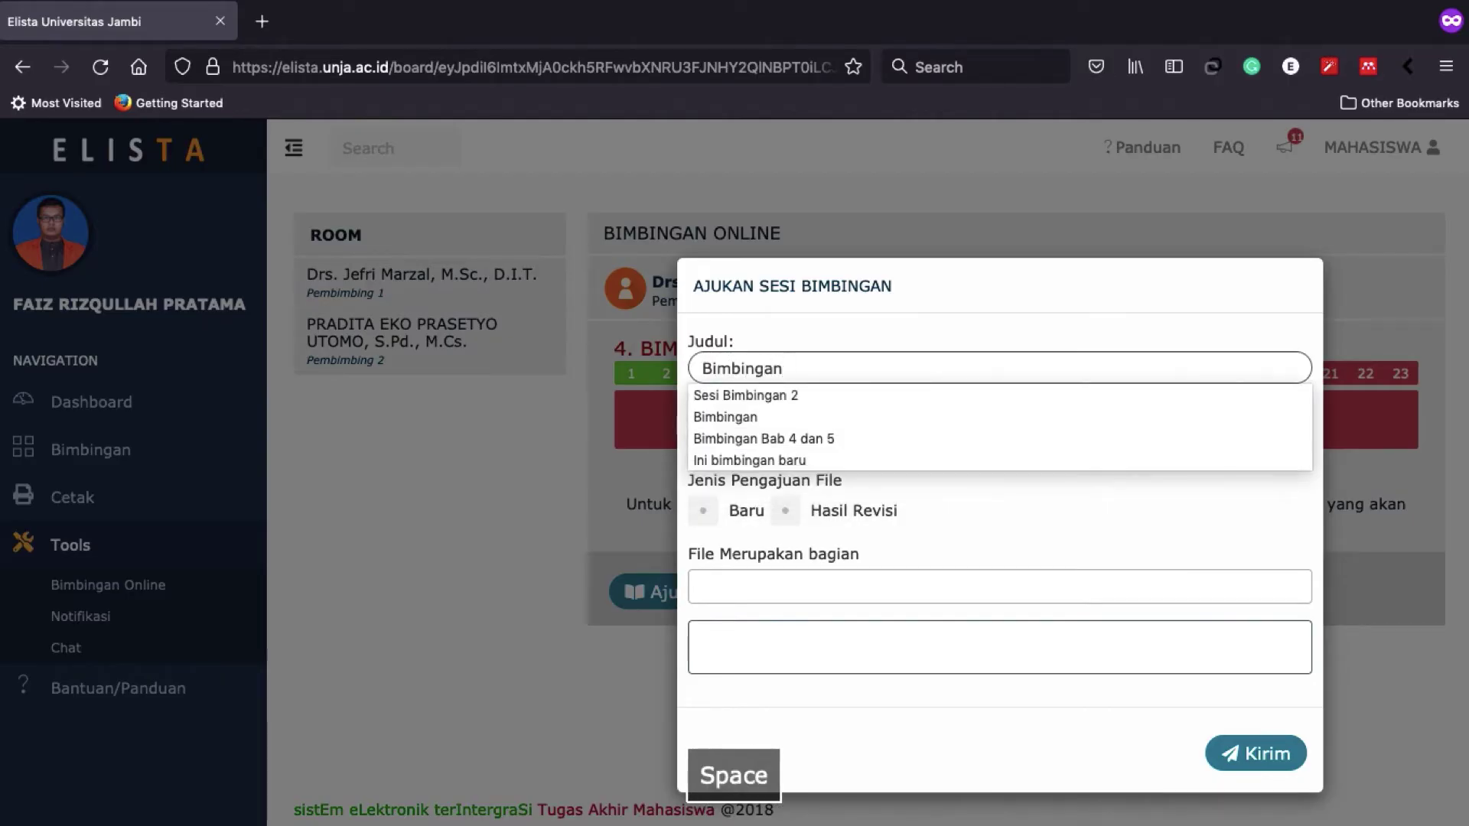
pyautogui.write('Bab ')
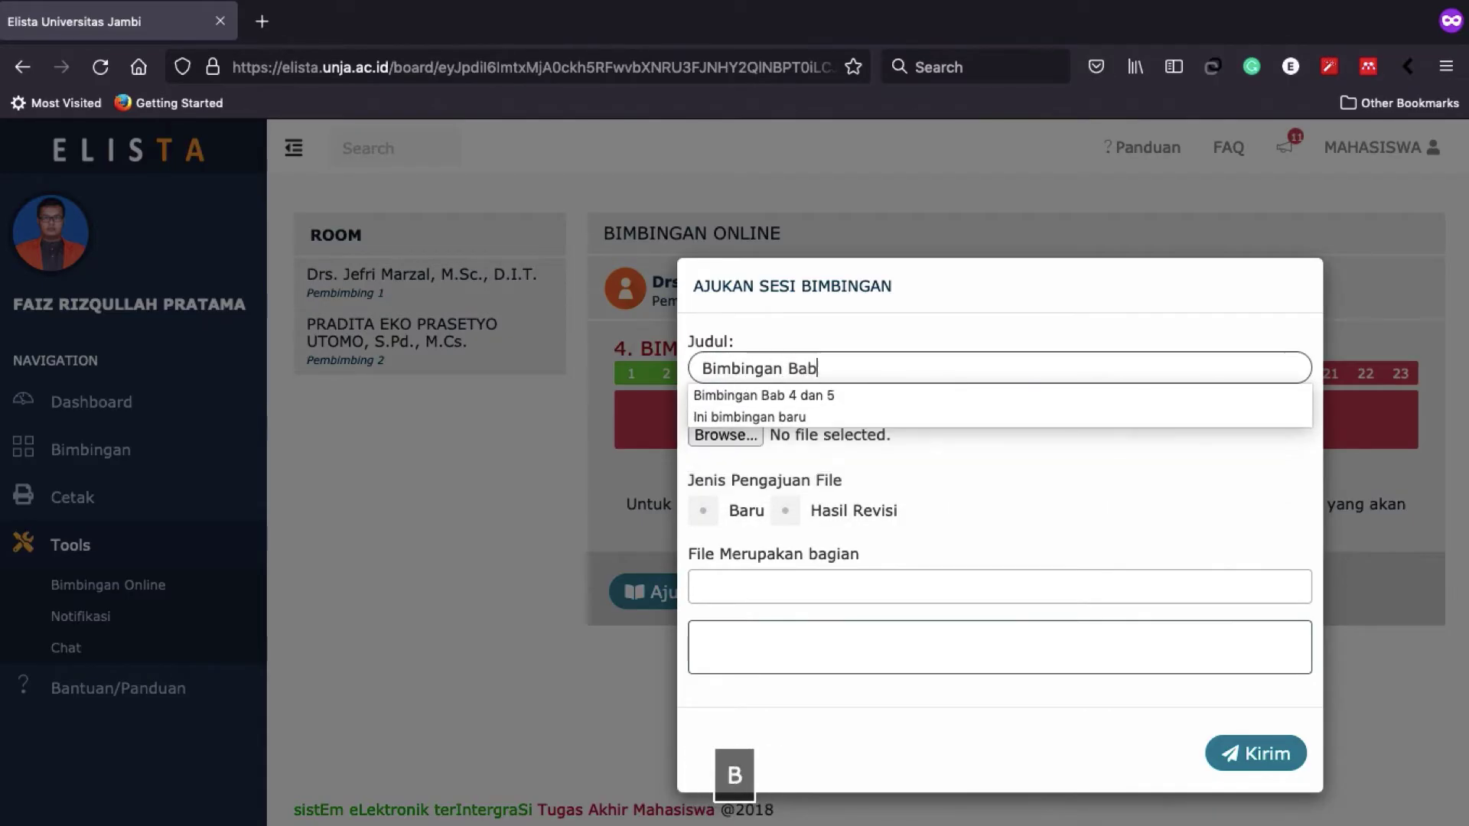
pyautogui.write('1')
pyautogui.press('Tab')
# - Attach the file BAB I.docx from the iCloud Documents folder to the guidance session request
pyautogui.click(743, 443)
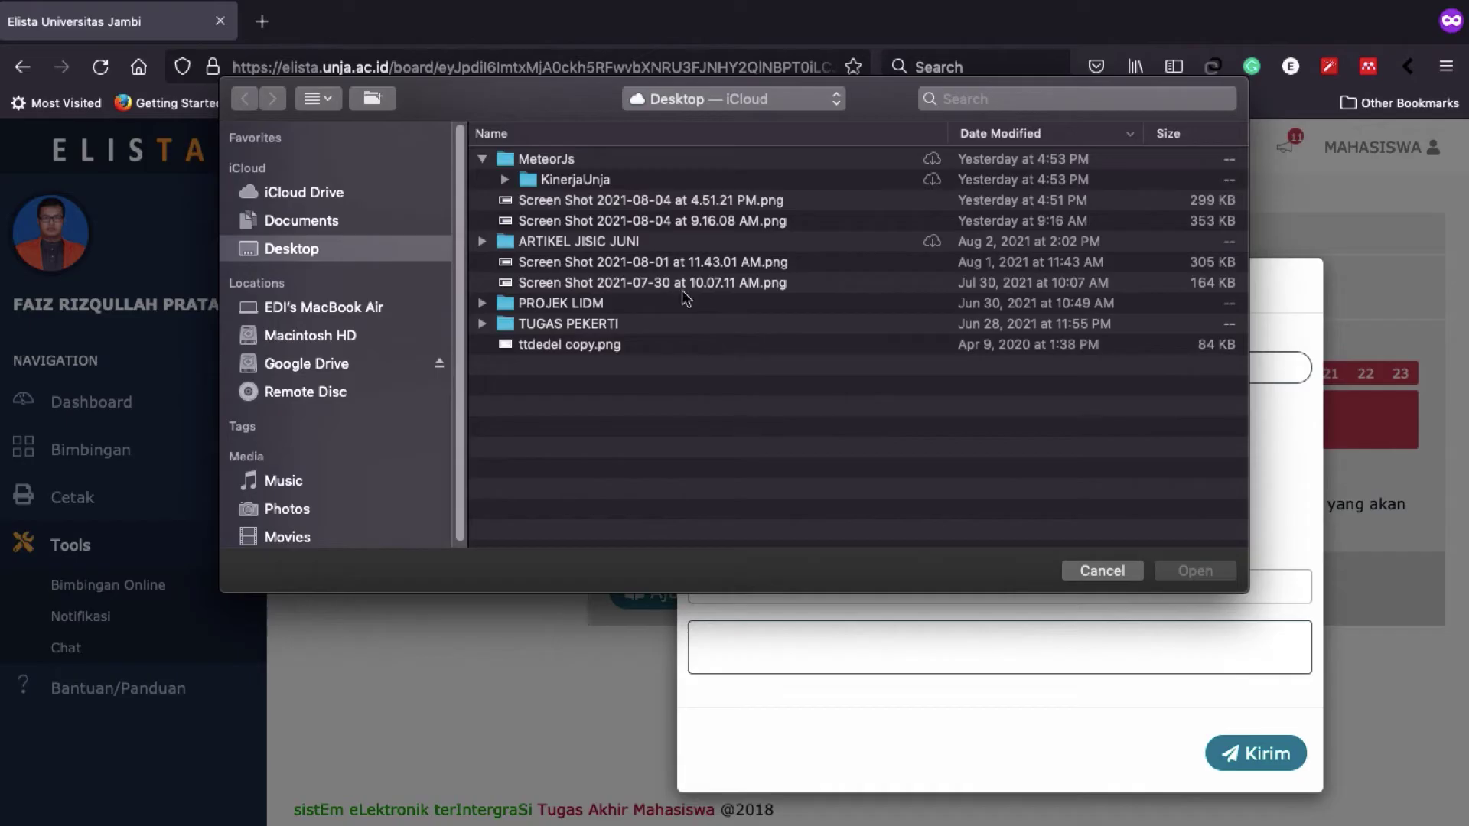
pyautogui.click(704, 103)
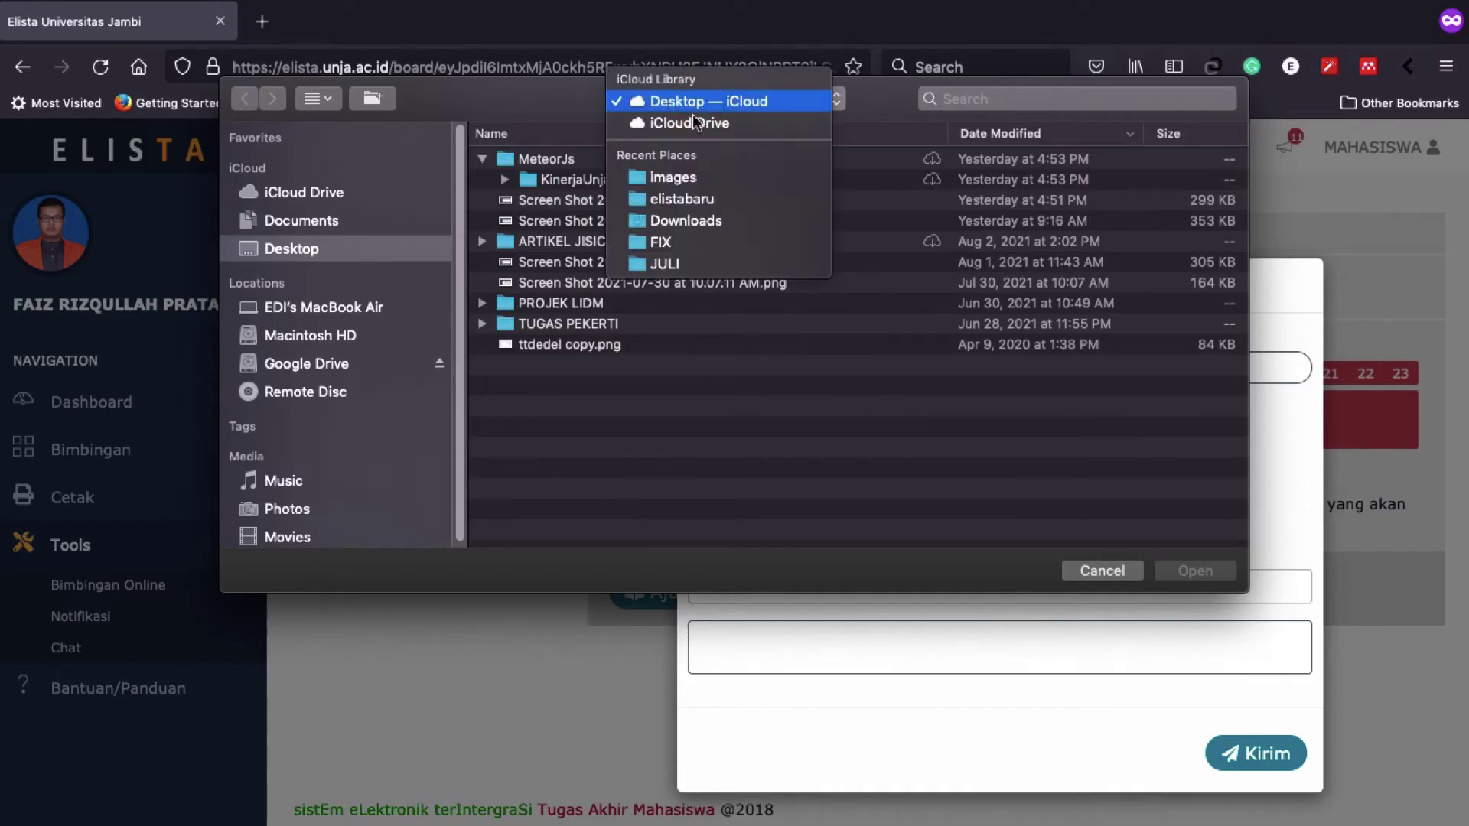
pyautogui.click(301, 220)
pyautogui.click(300, 220)
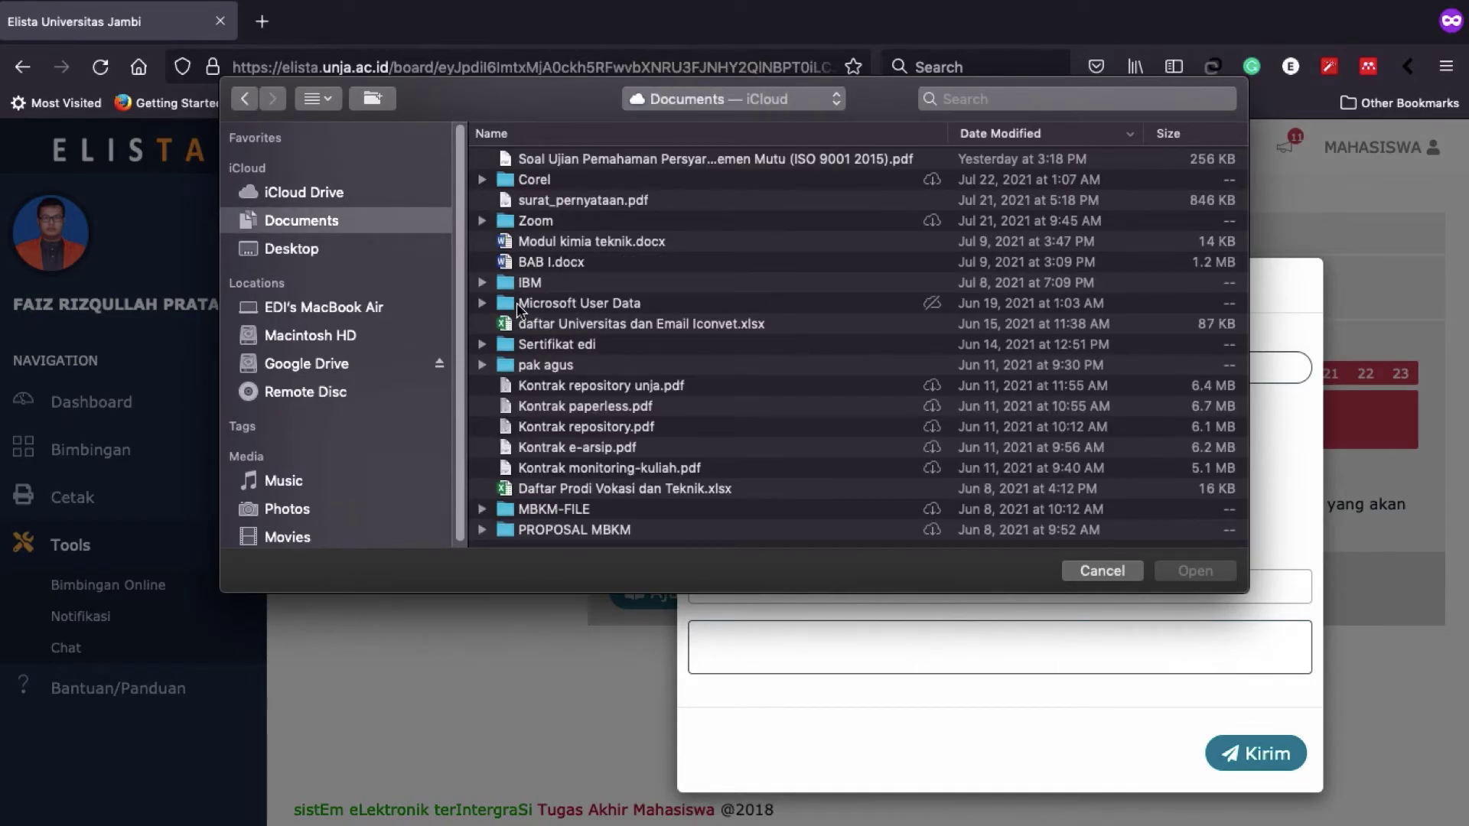
pyautogui.click(566, 264)
pyautogui.click(1202, 581)
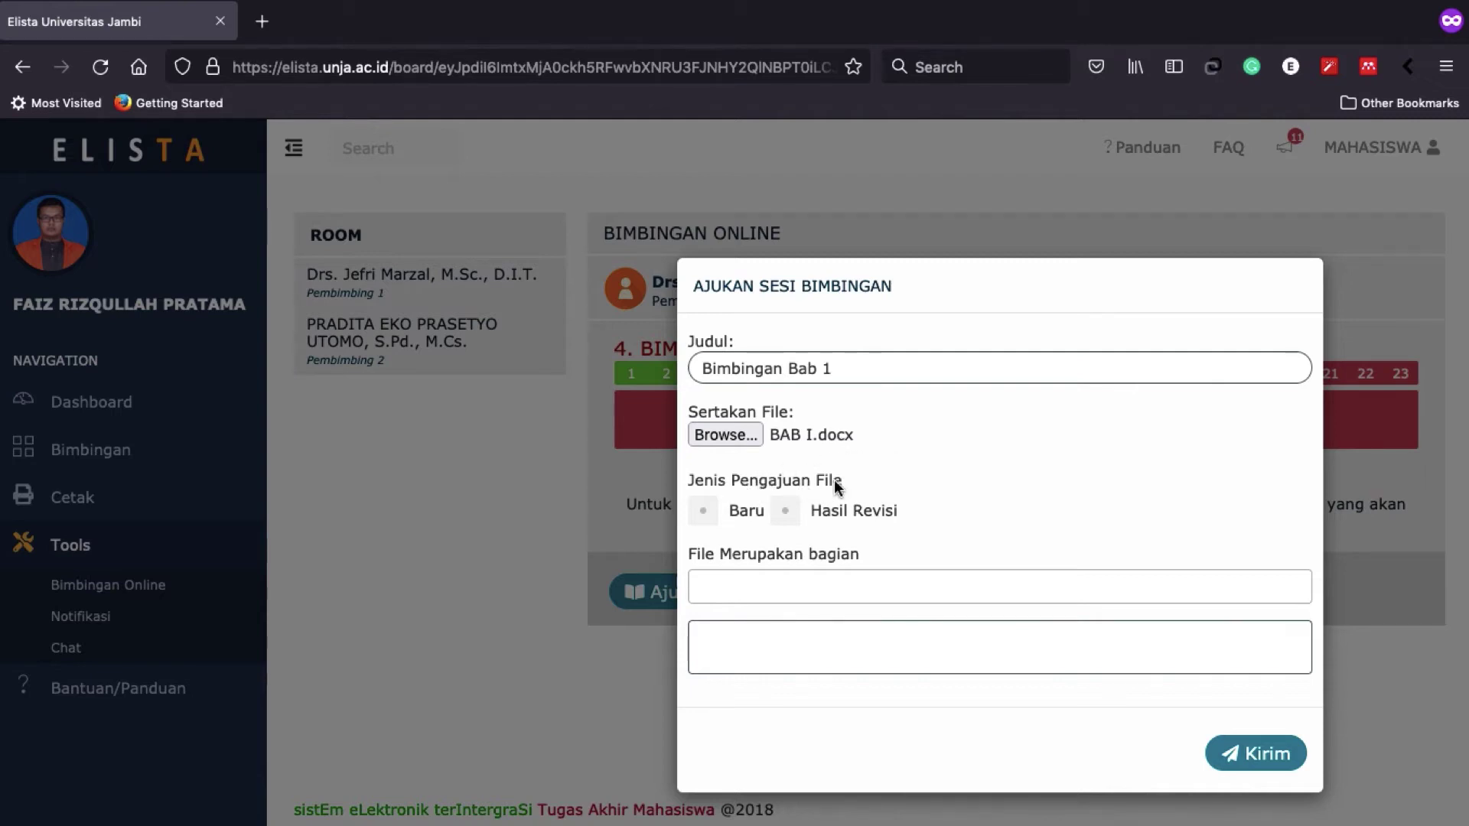
# - Mark the submission type as Baru and assign the file to the Bab 1 section
pyautogui.click(703, 510)
pyautogui.click(817, 589)
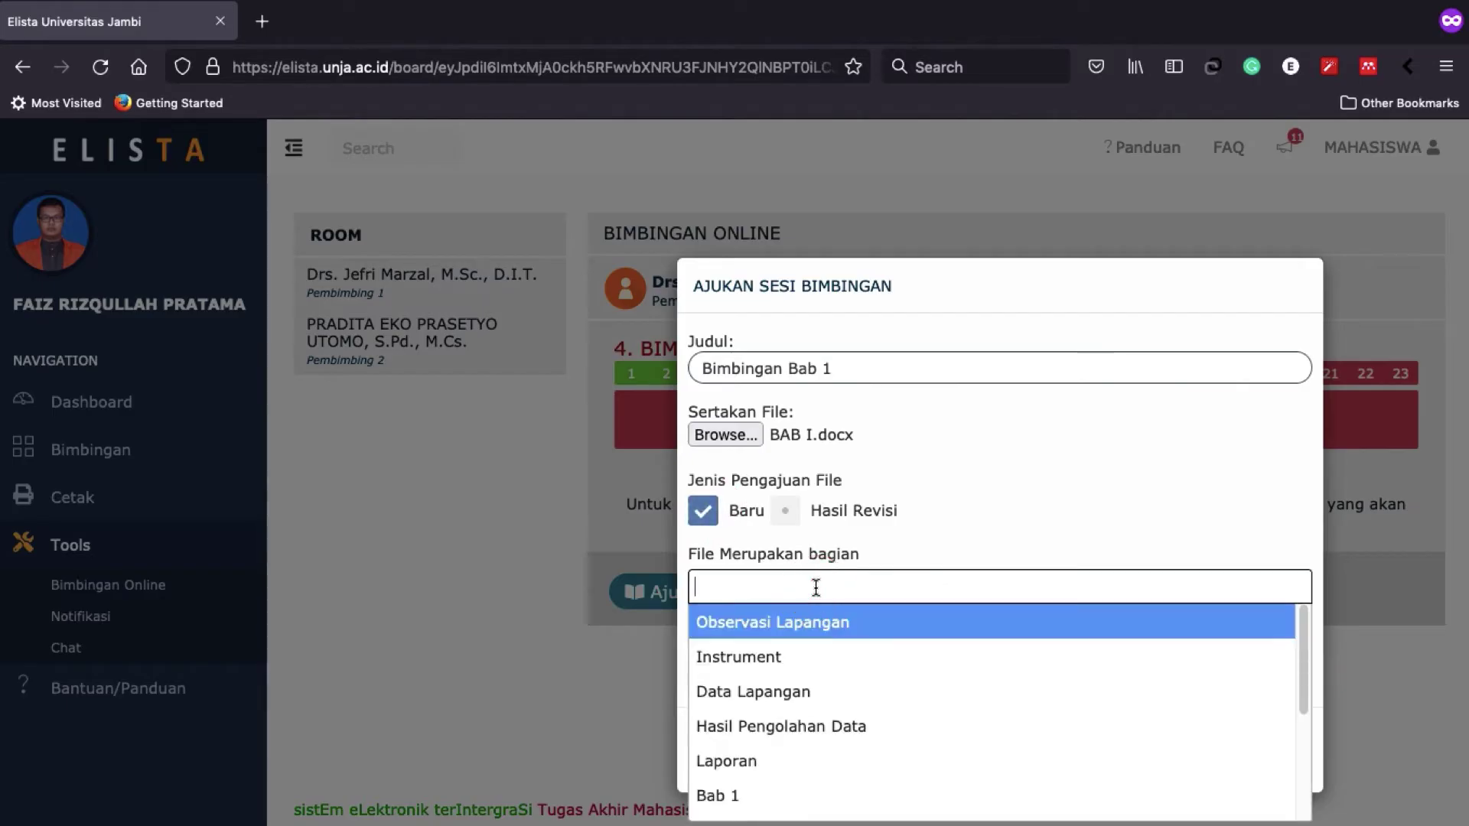
pyautogui.scroll(-2, 793, 653)
pyautogui.click(762, 737)
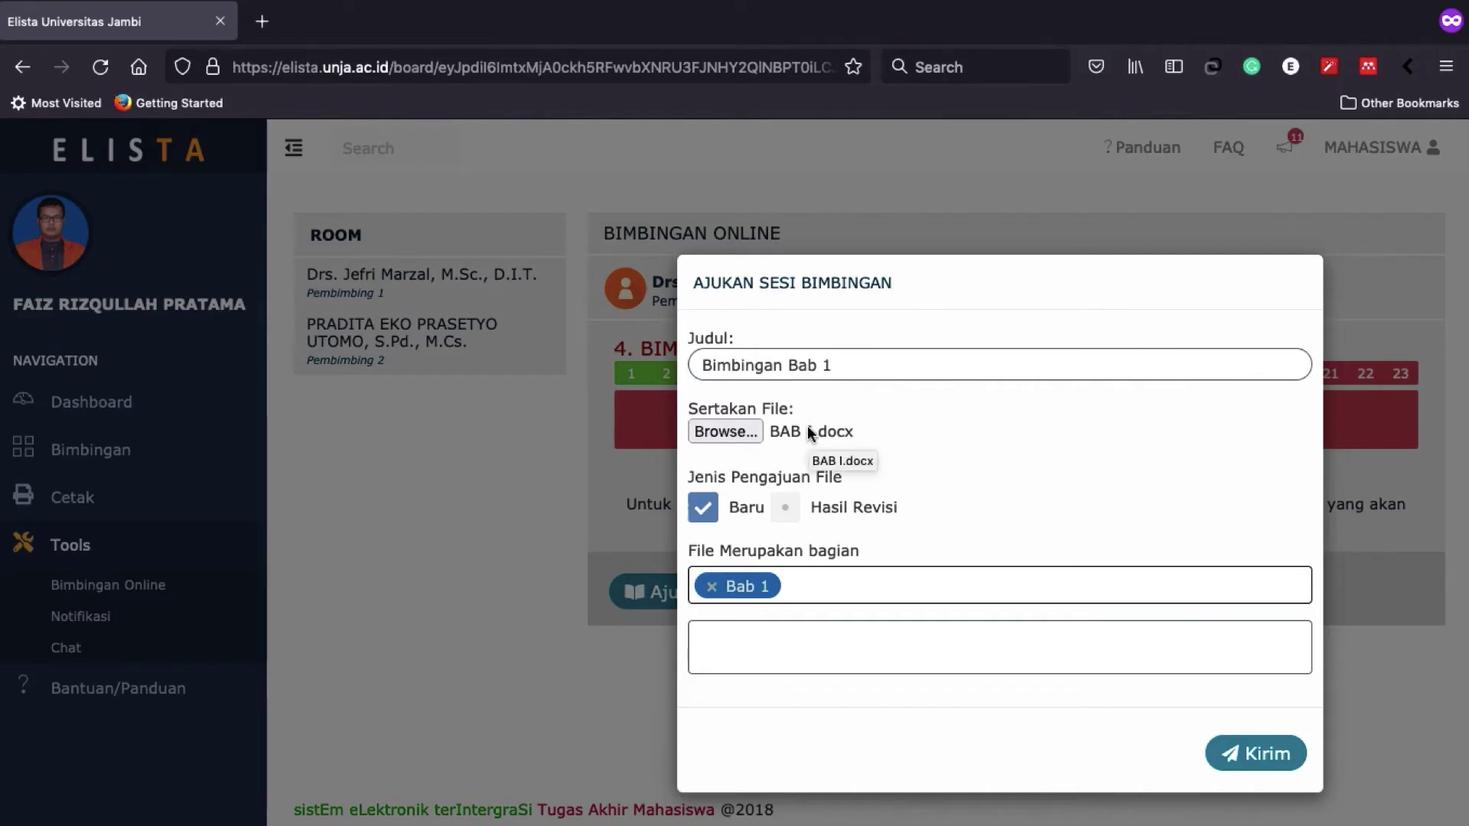
# - Change the guidance session's title to "Bimbingan Proposal"
pyautogui.click(860, 361)
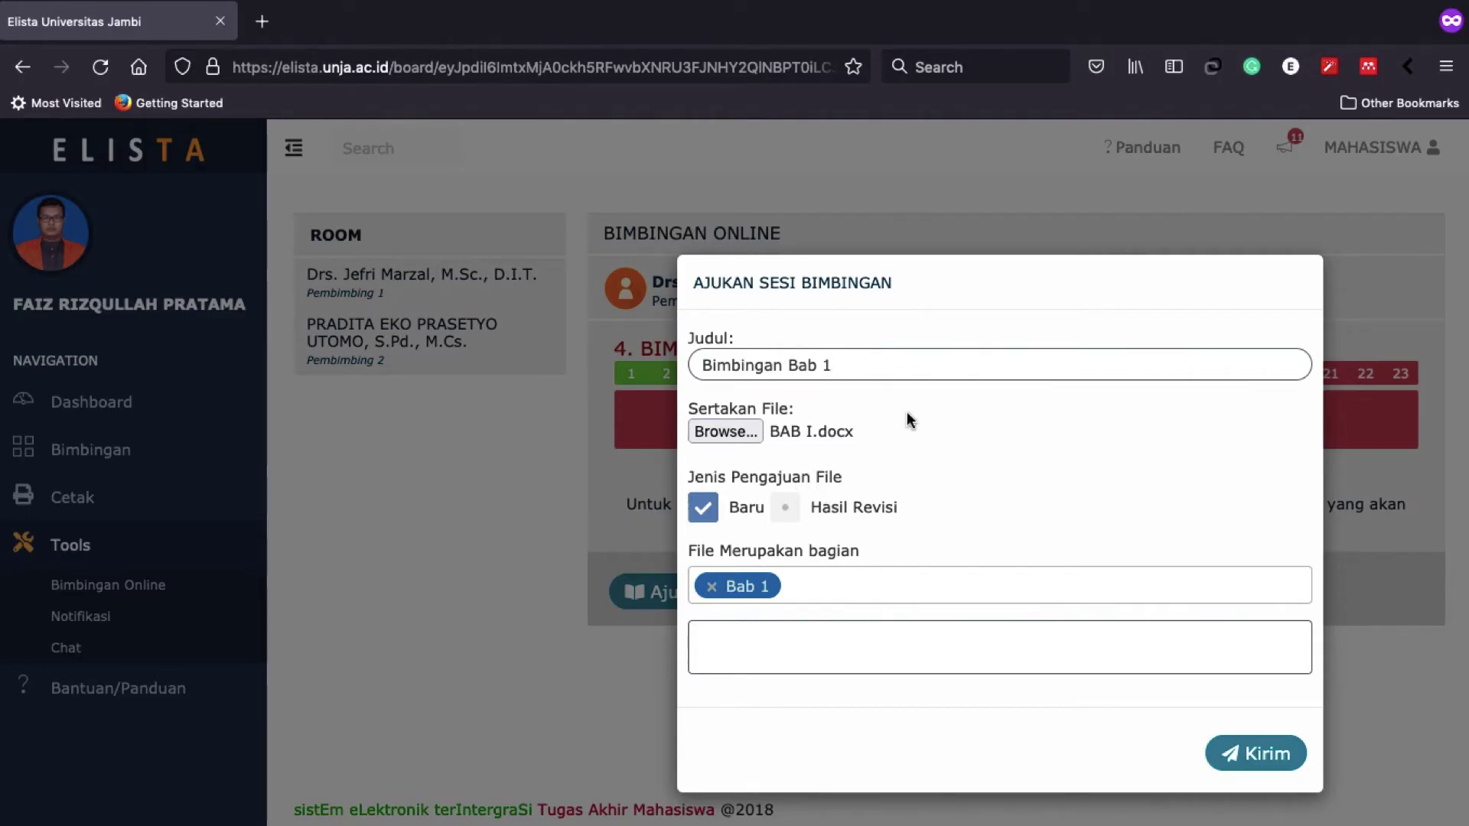
pyautogui.press('BackSpace')
pyautogui.press('BackSpace')
pyautogui.press('BackSpace')
pyautogui.press('BackSpace')
pyautogui.press('BackSpace')
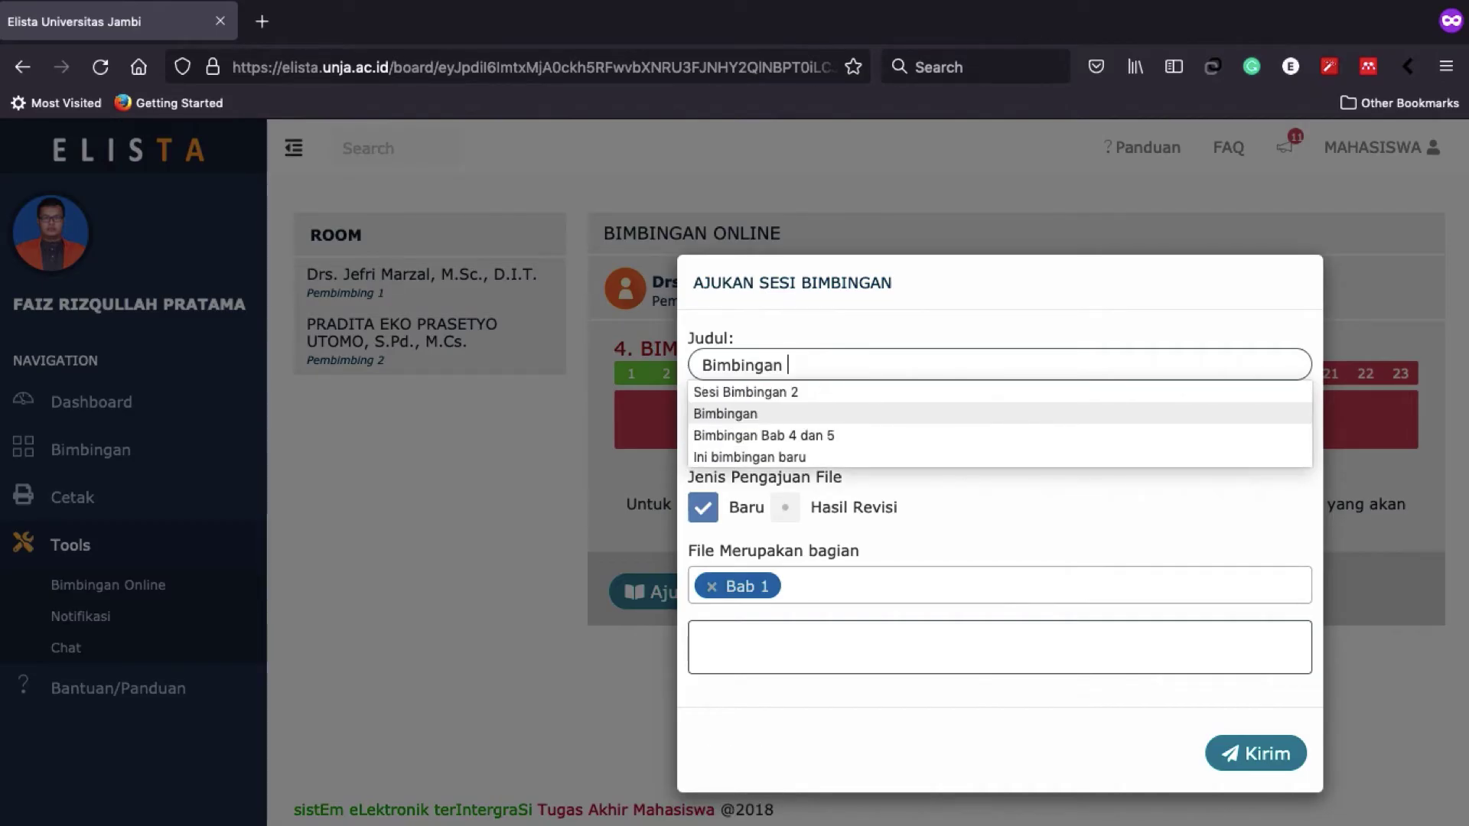
pyautogui.write('Proposal')
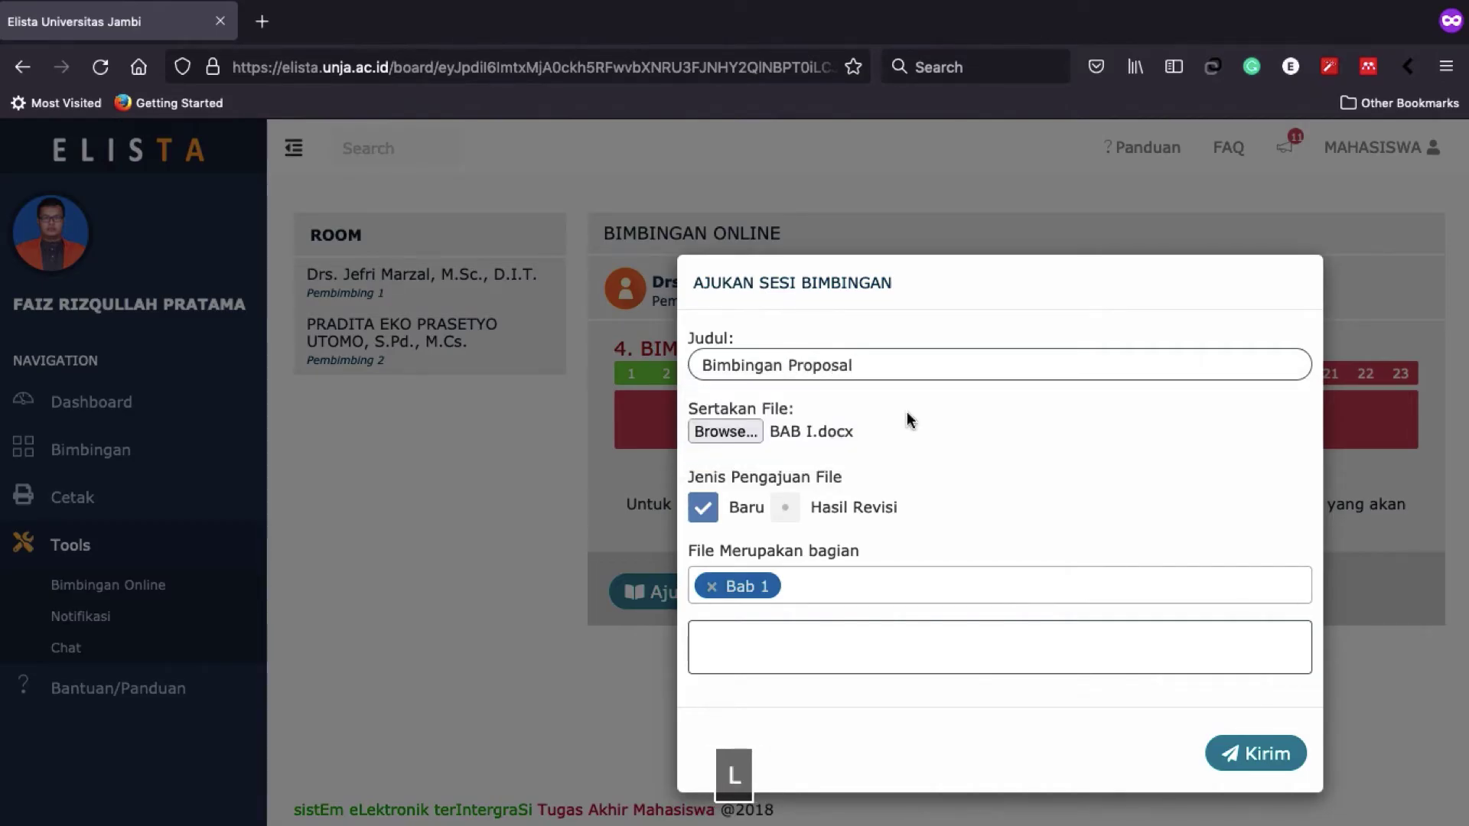
# - Add Bab 2 and Bab 3 to the sections that the attached file covers
pyautogui.click(859, 580)
pyautogui.scroll(-3, 786, 711)
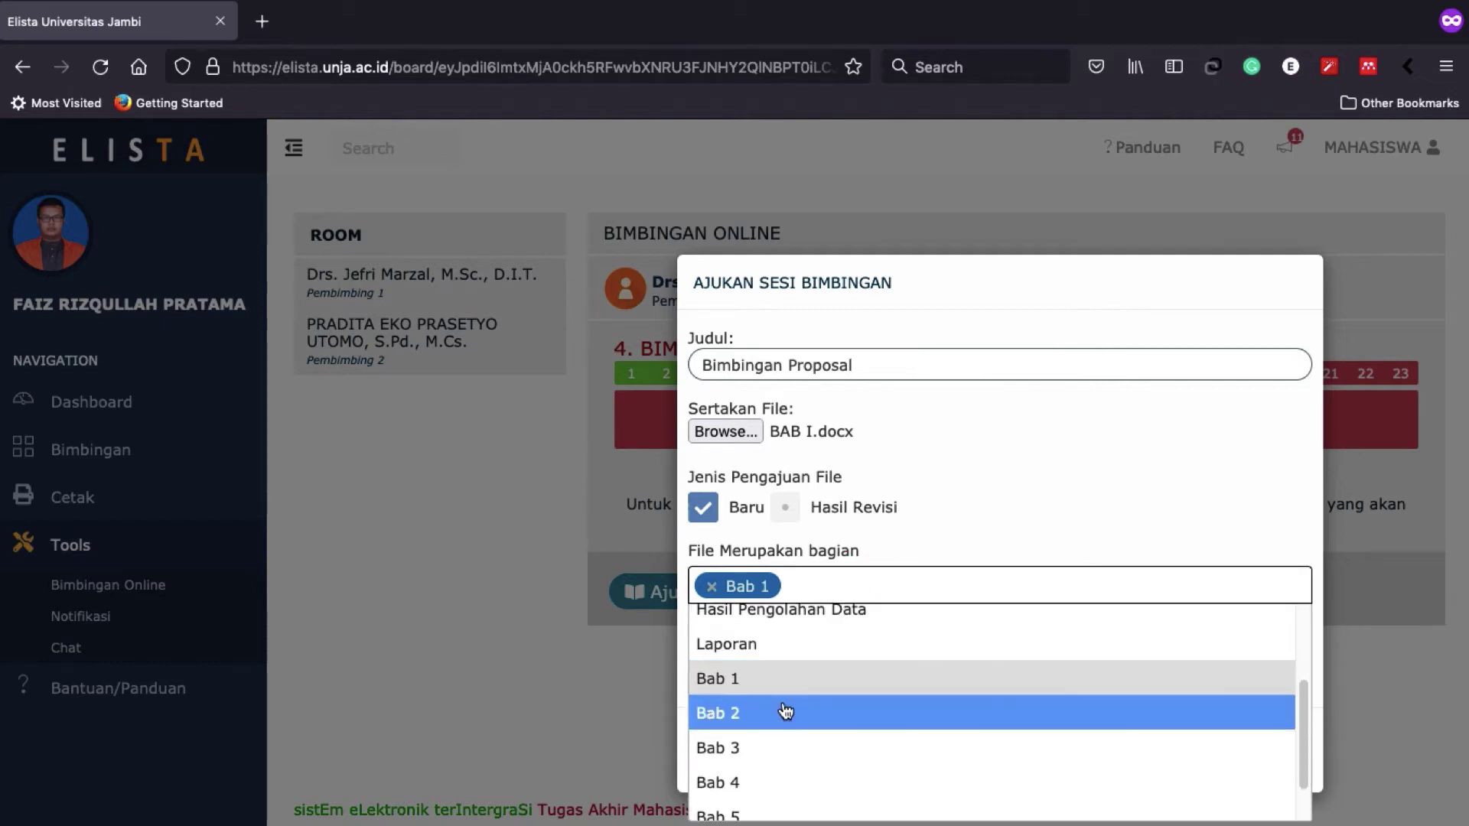
pyautogui.click(785, 712)
pyautogui.click(880, 598)
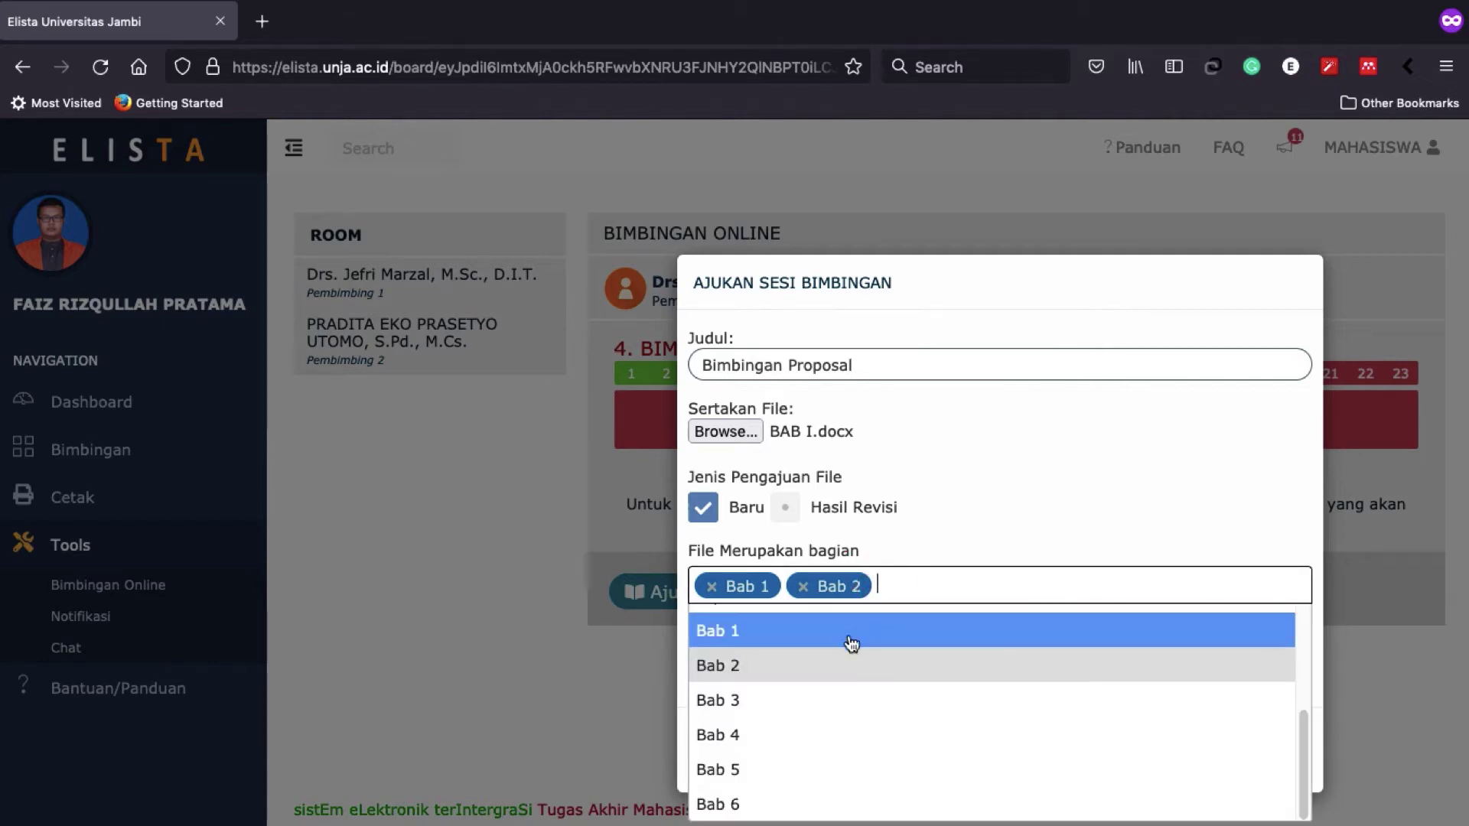
pyautogui.click(790, 700)
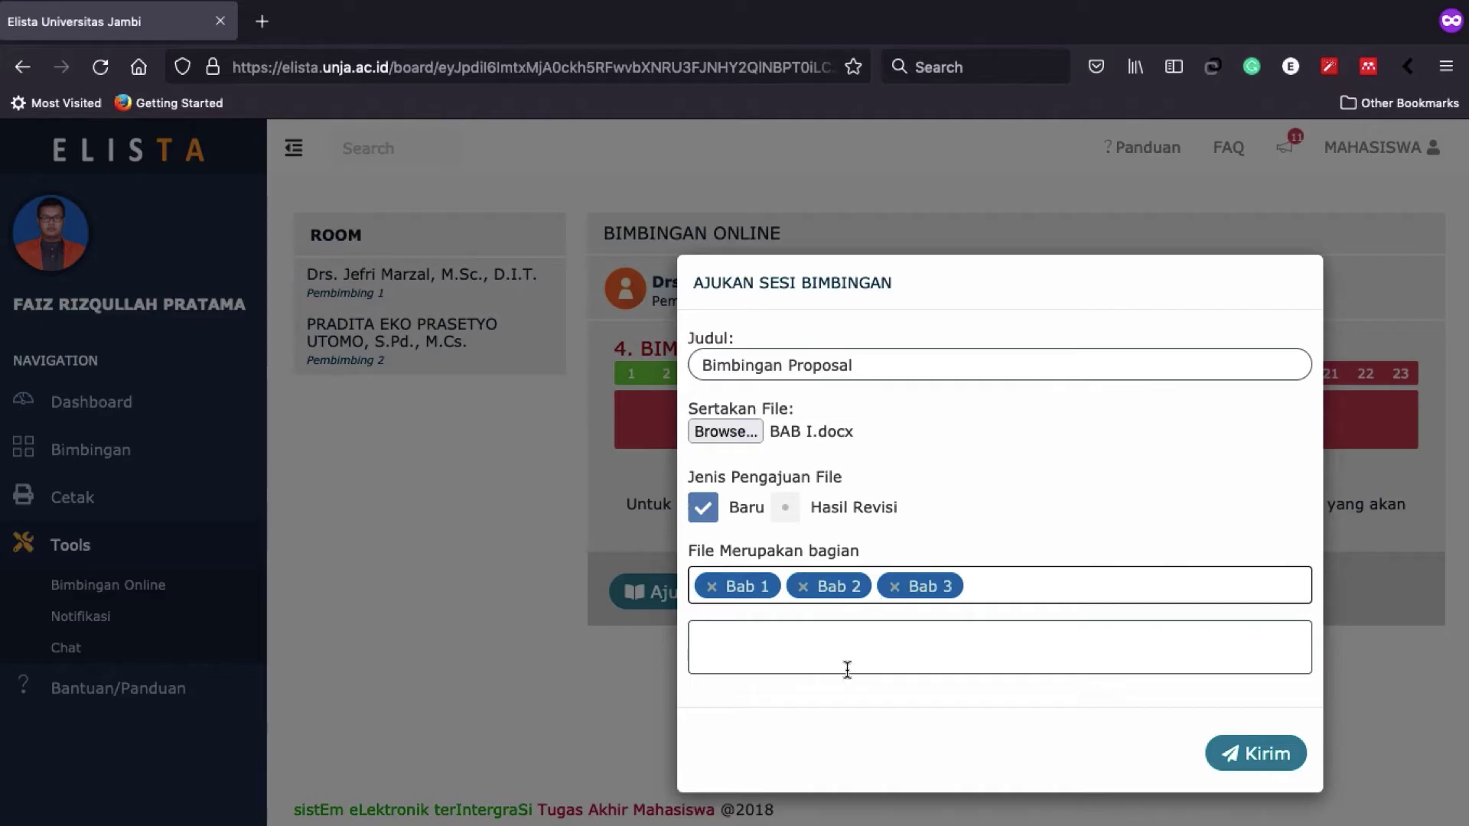
# - Add the message "Mohon dikoreksi Bapak untuk proposal tugas akhir saya." and send the guidance session request
pyautogui.click(822, 642)
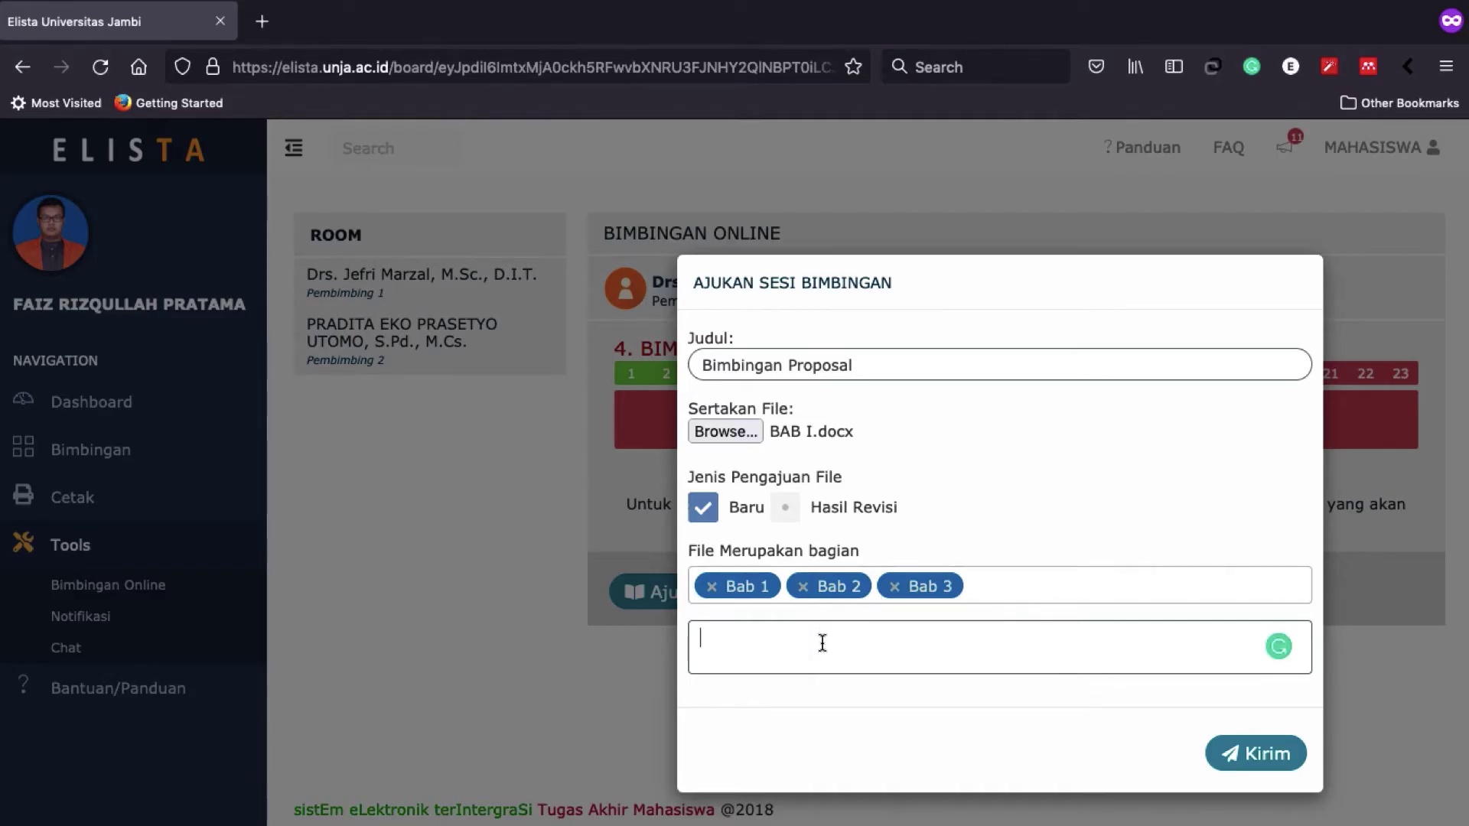
pyautogui.write('Mohon dikoreksi ')
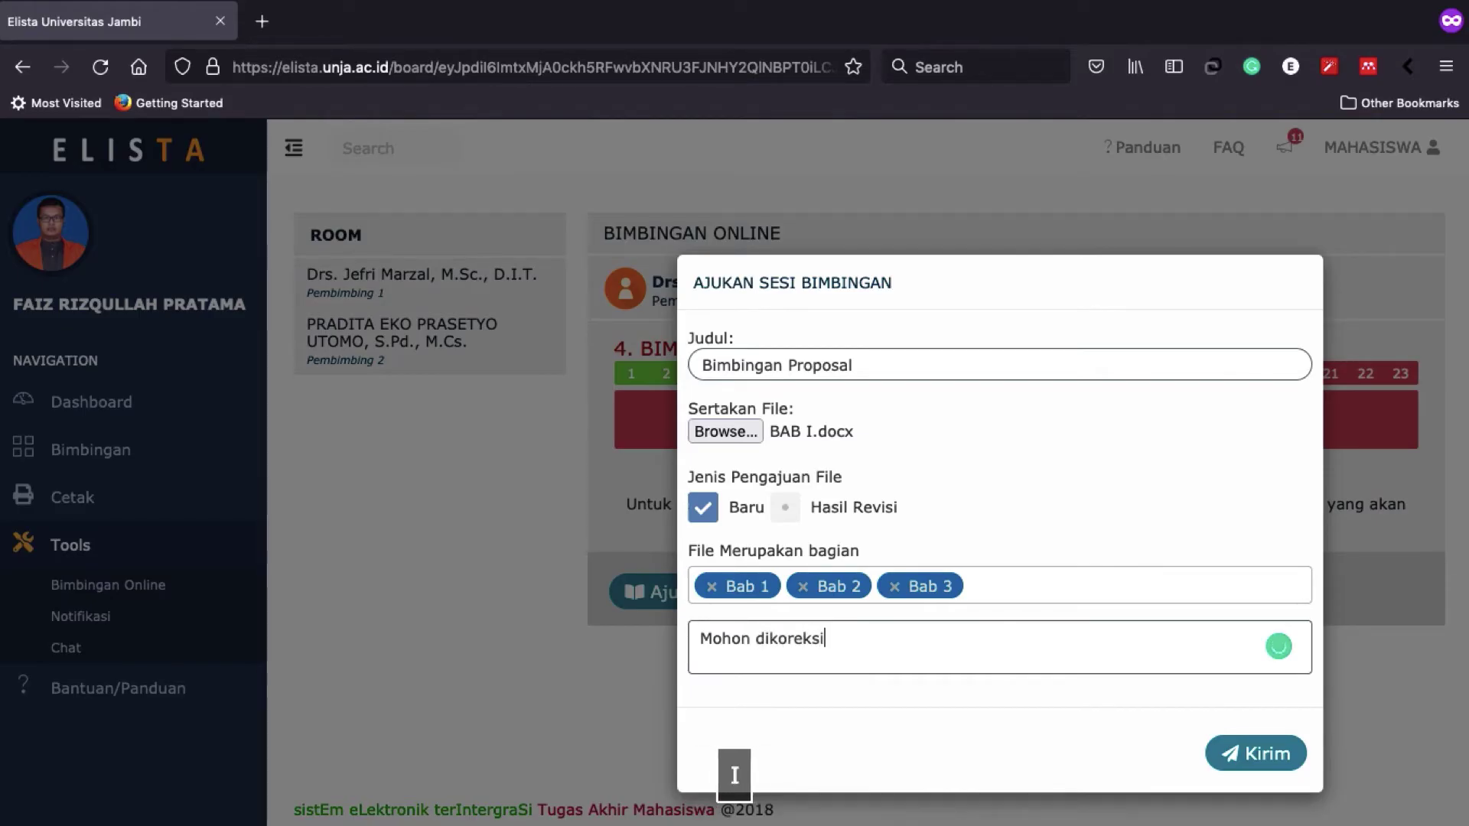
pyautogui.write('Bapak')
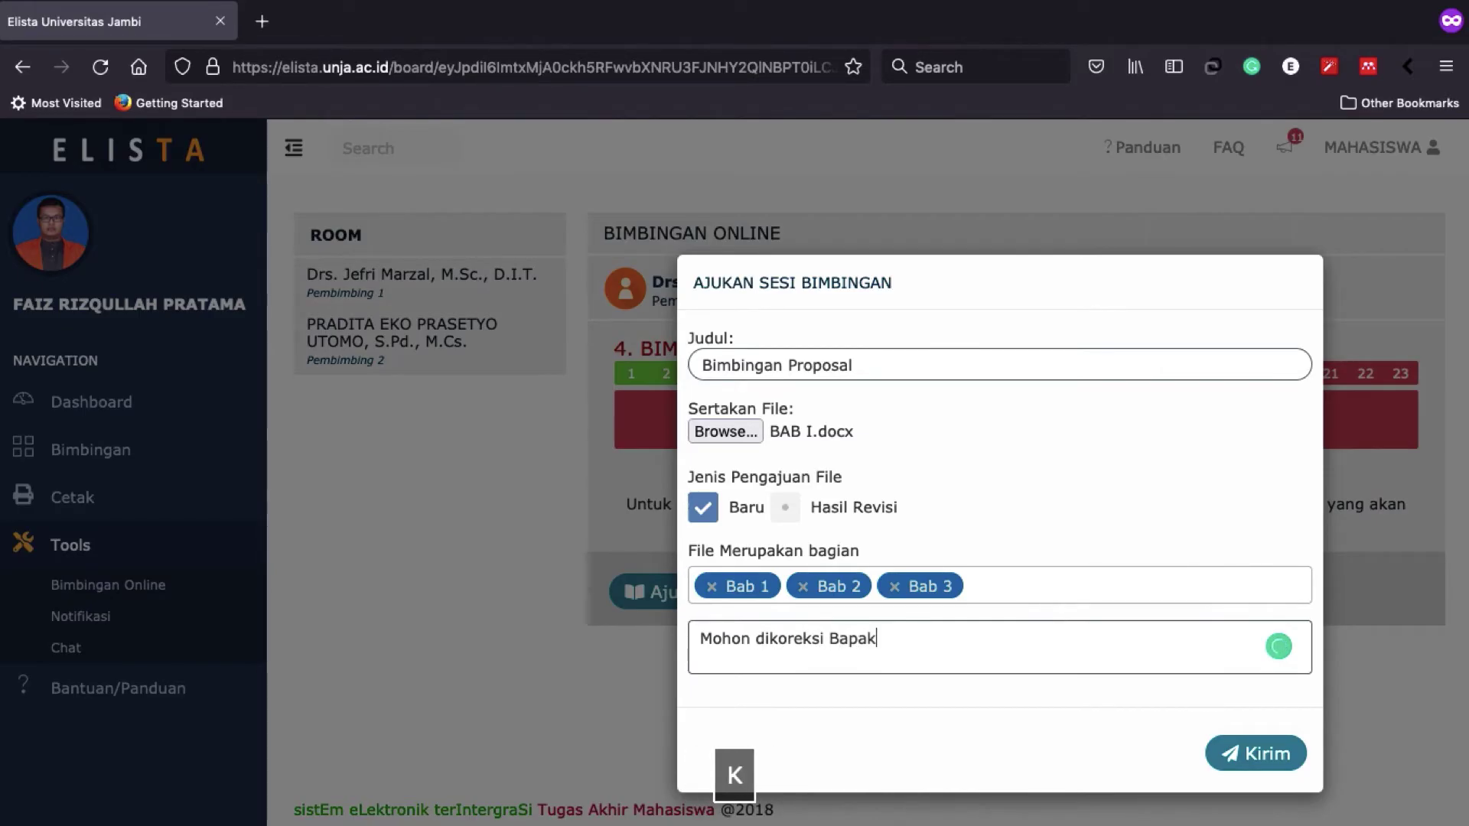
pyautogui.write(' untuk propos')
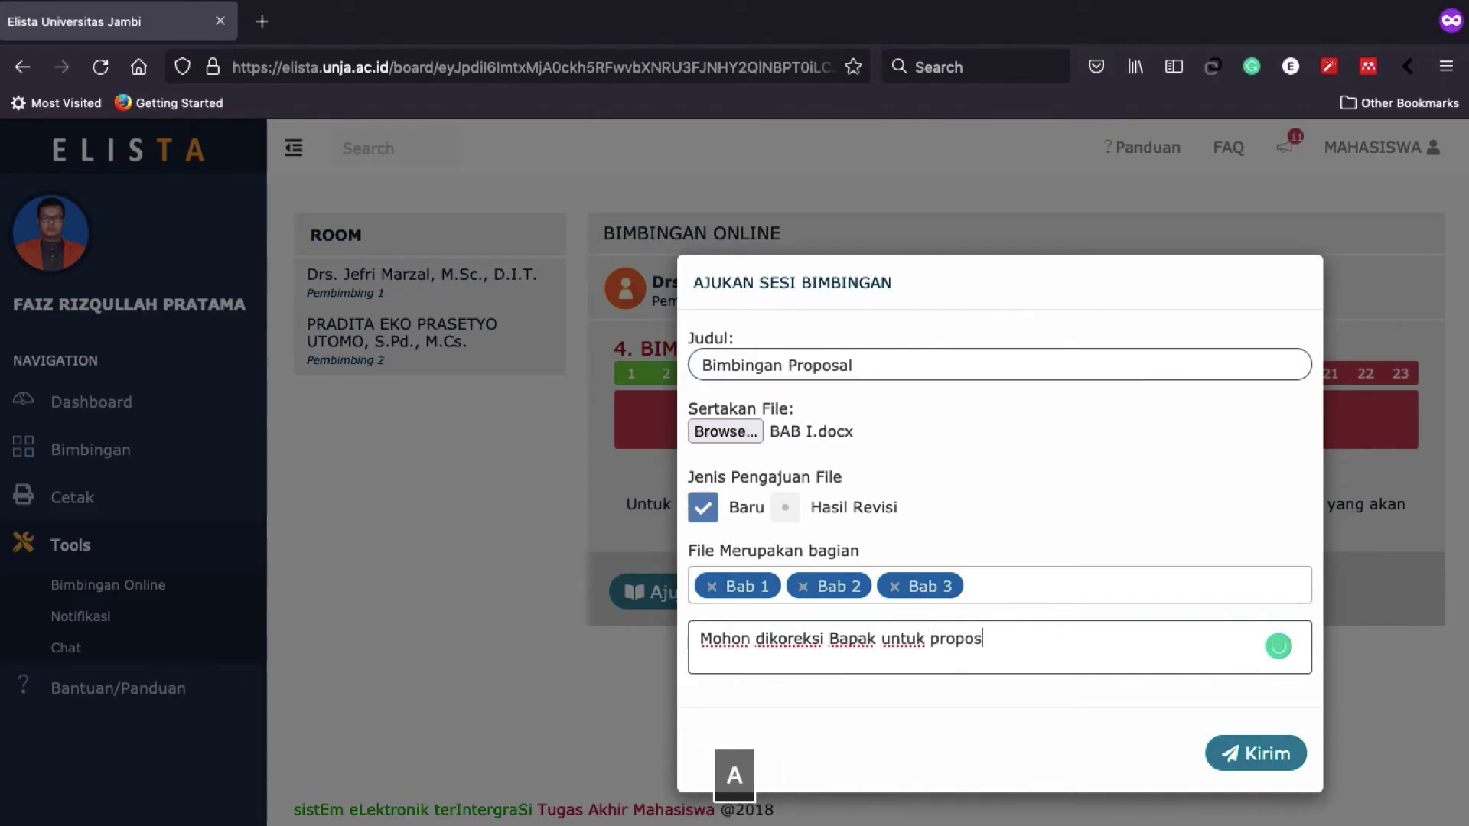
pyautogui.write('al tugas a')
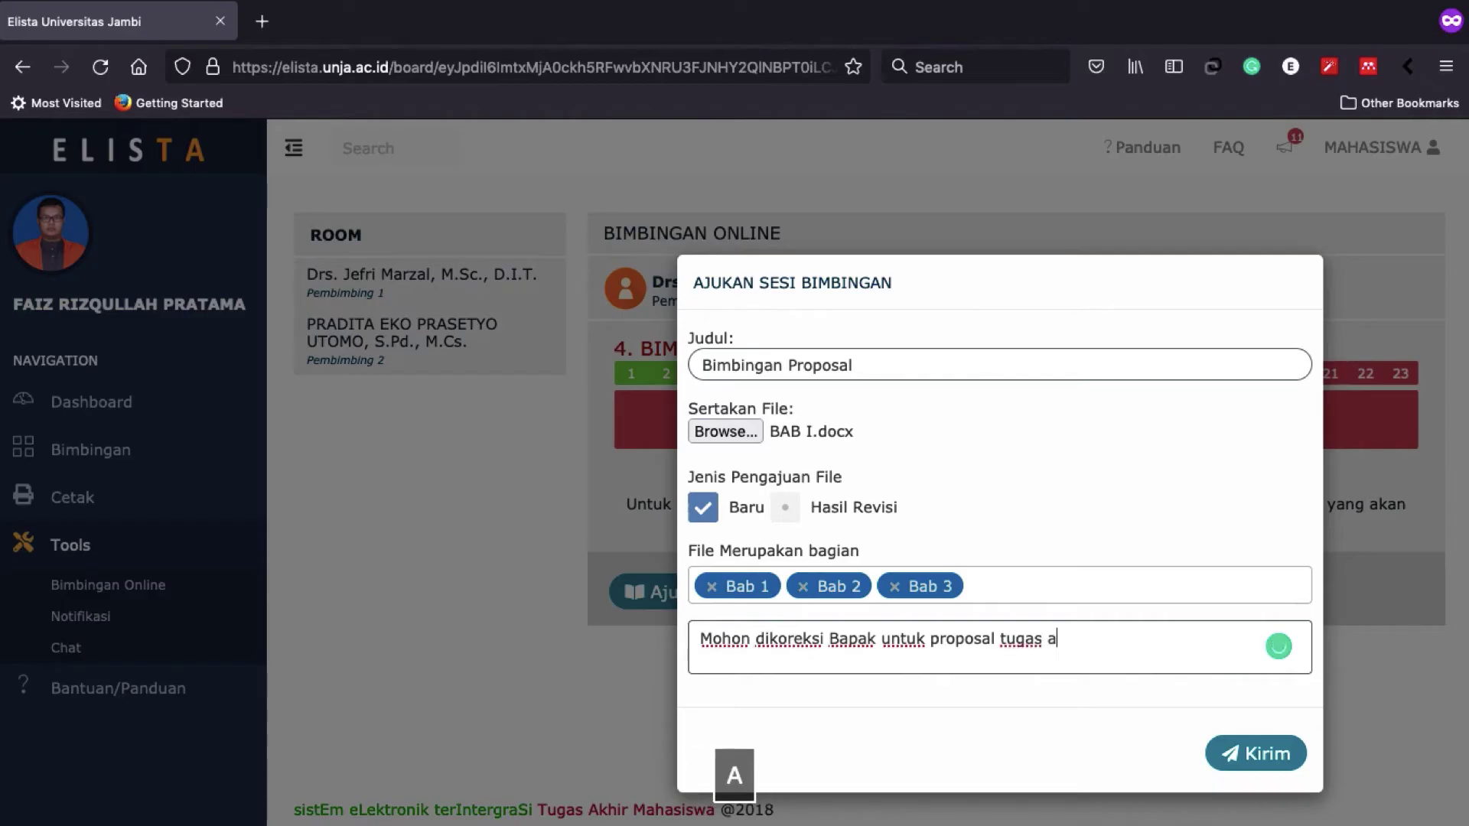
pyautogui.write('khir saya.')
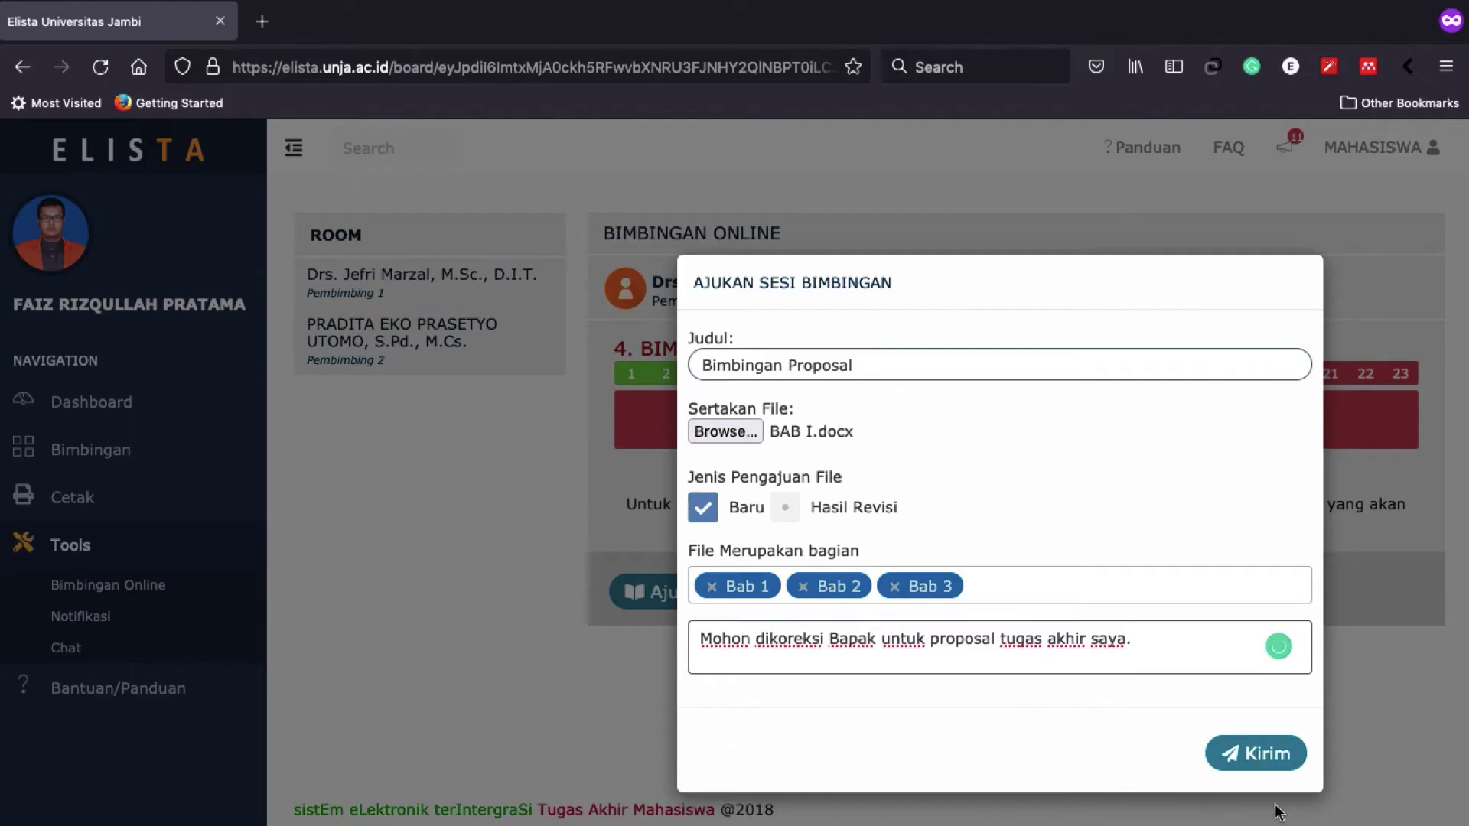
pyautogui.click(1258, 754)
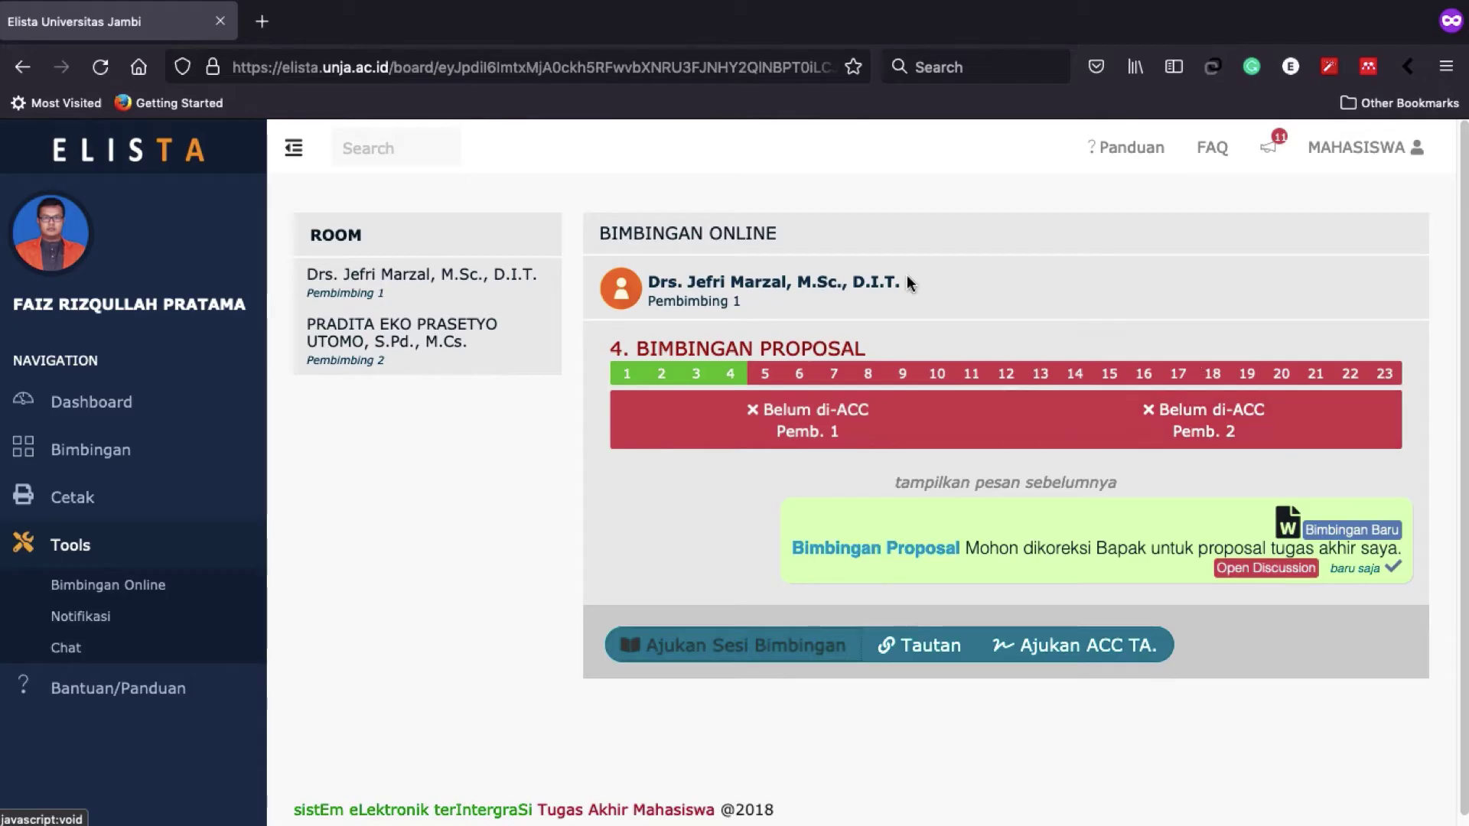
pyautogui.moveTo(633, 348); pyautogui.dragTo(892, 353)
pyautogui.click(878, 348)
pyautogui.click(622, 348)
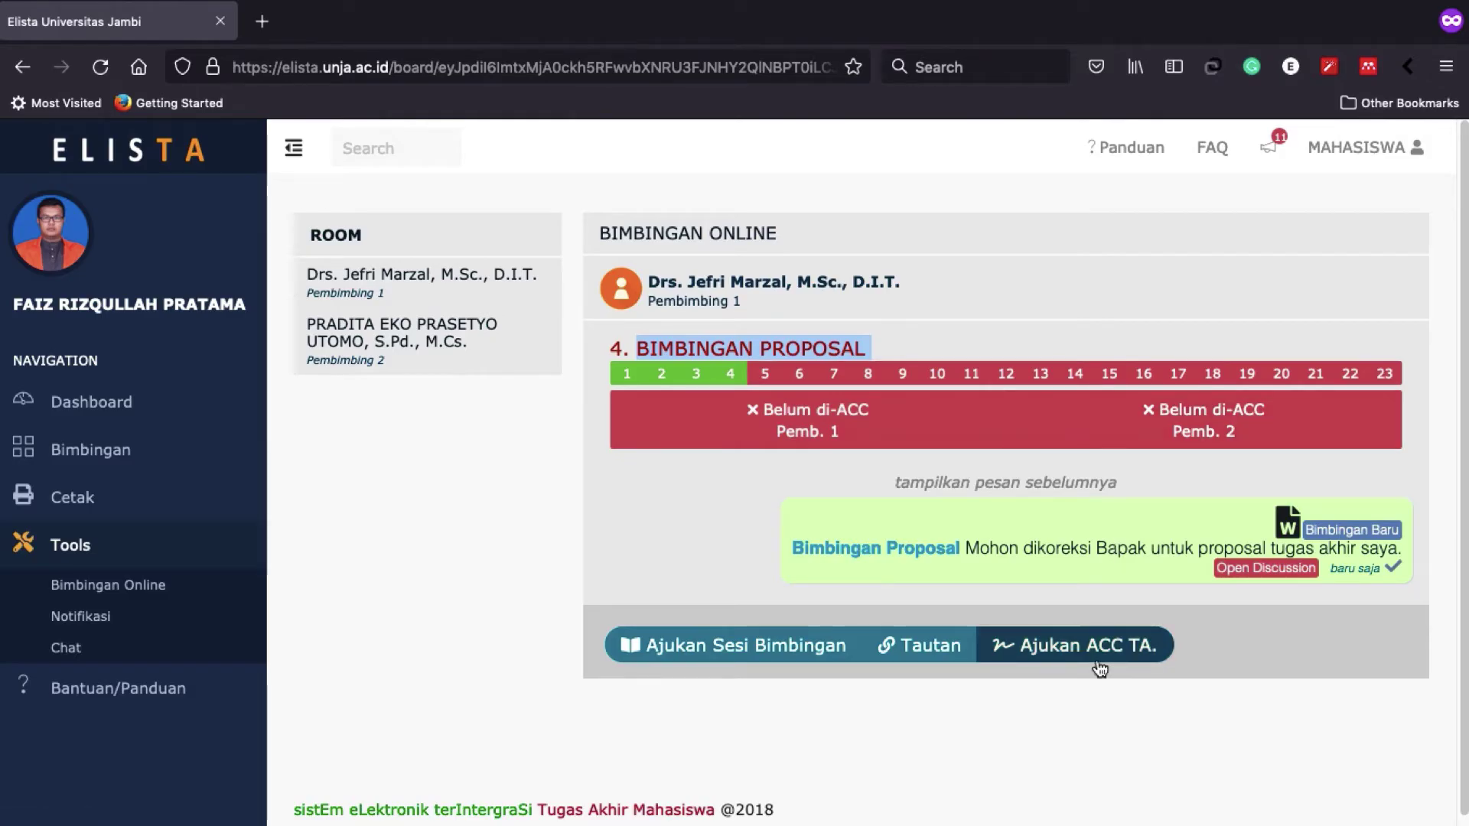
pyautogui.click(833, 243)
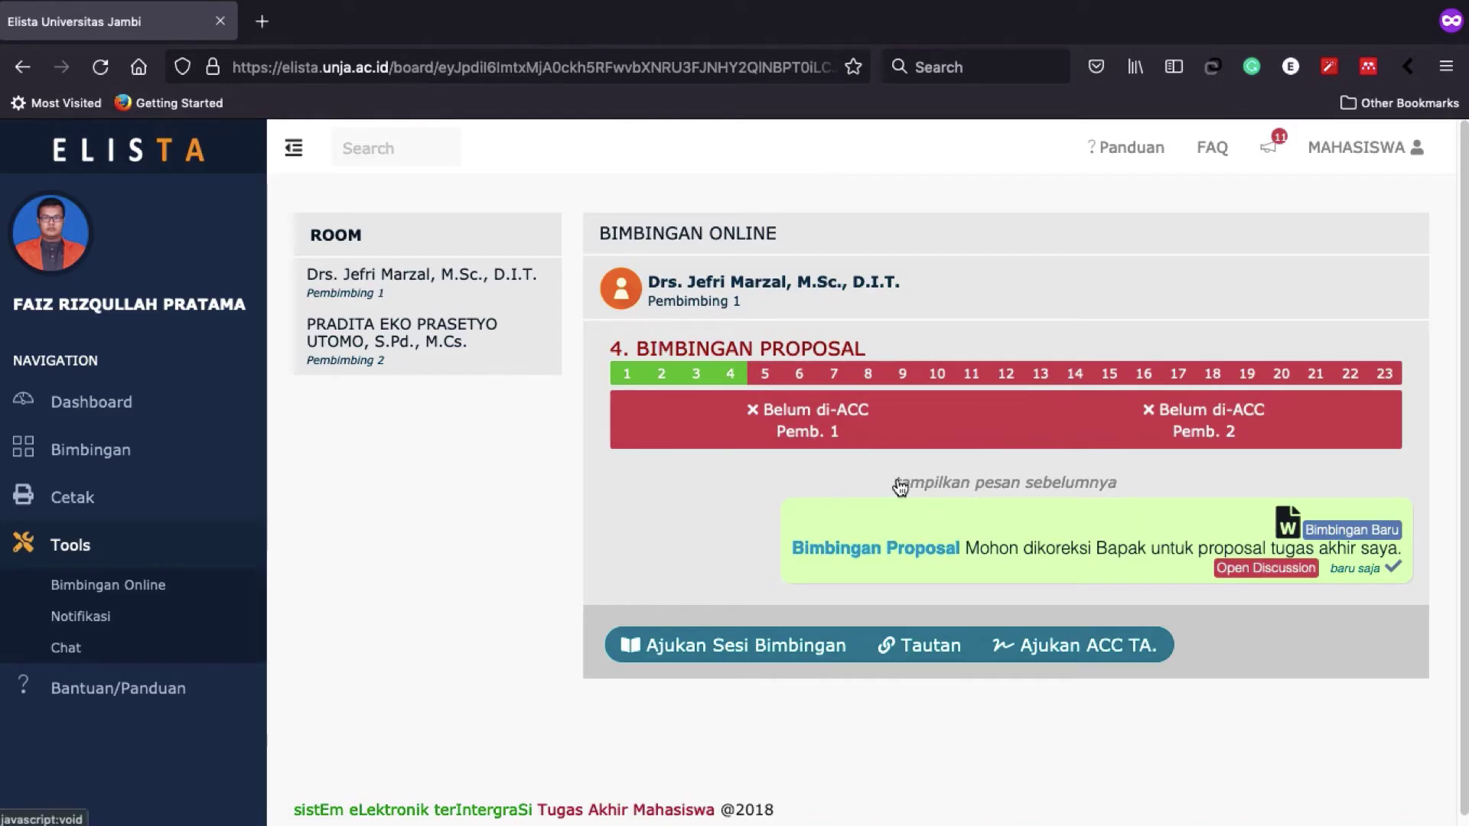
# - Switch to the lecturer's browser window, refresh the dashboard and open the list of incoming consultations (Konsultasi Masuk)
pyautogui.hotkey('ctrl', 'Left')
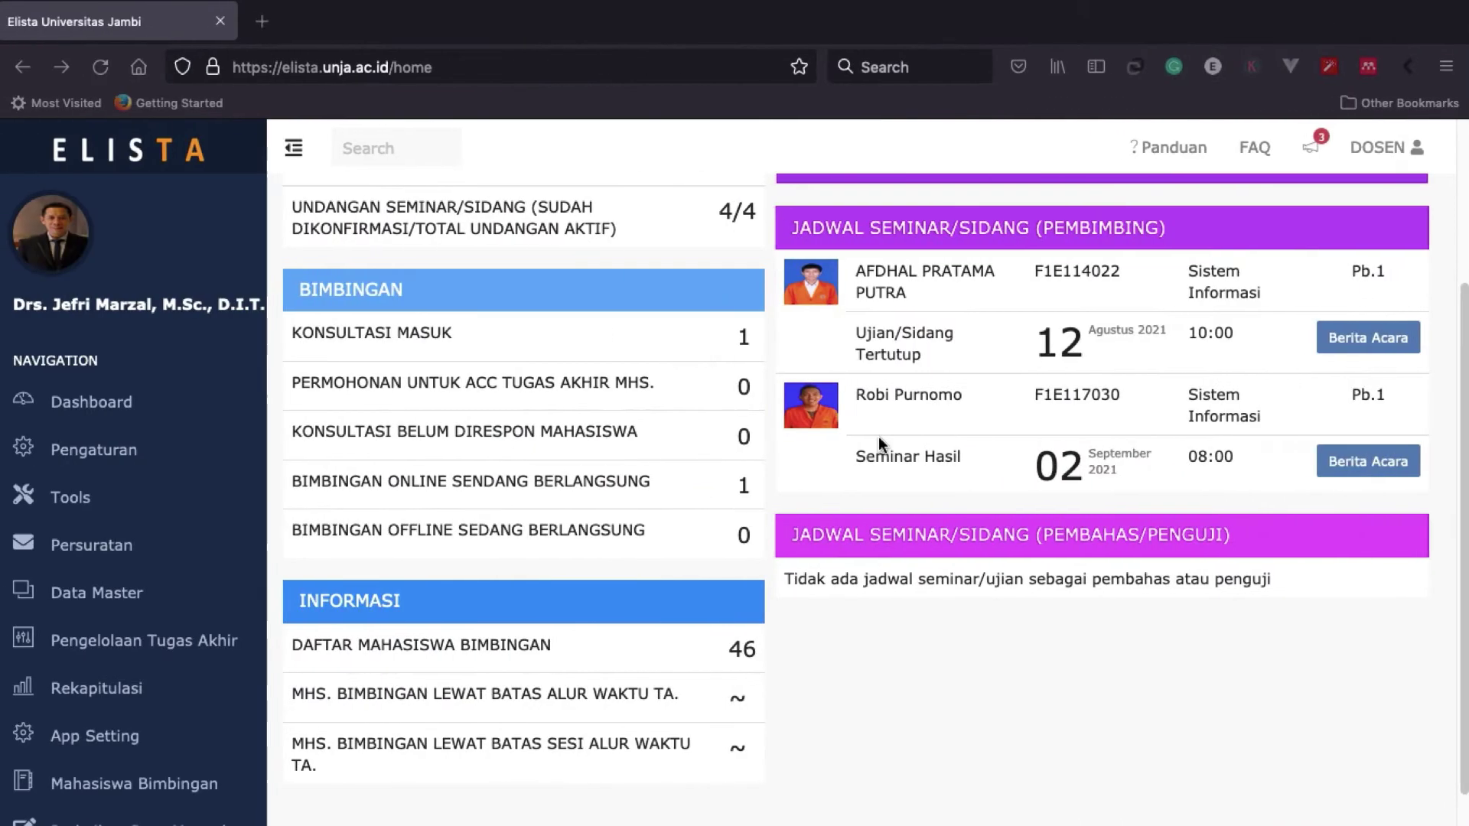
pyautogui.click(101, 68)
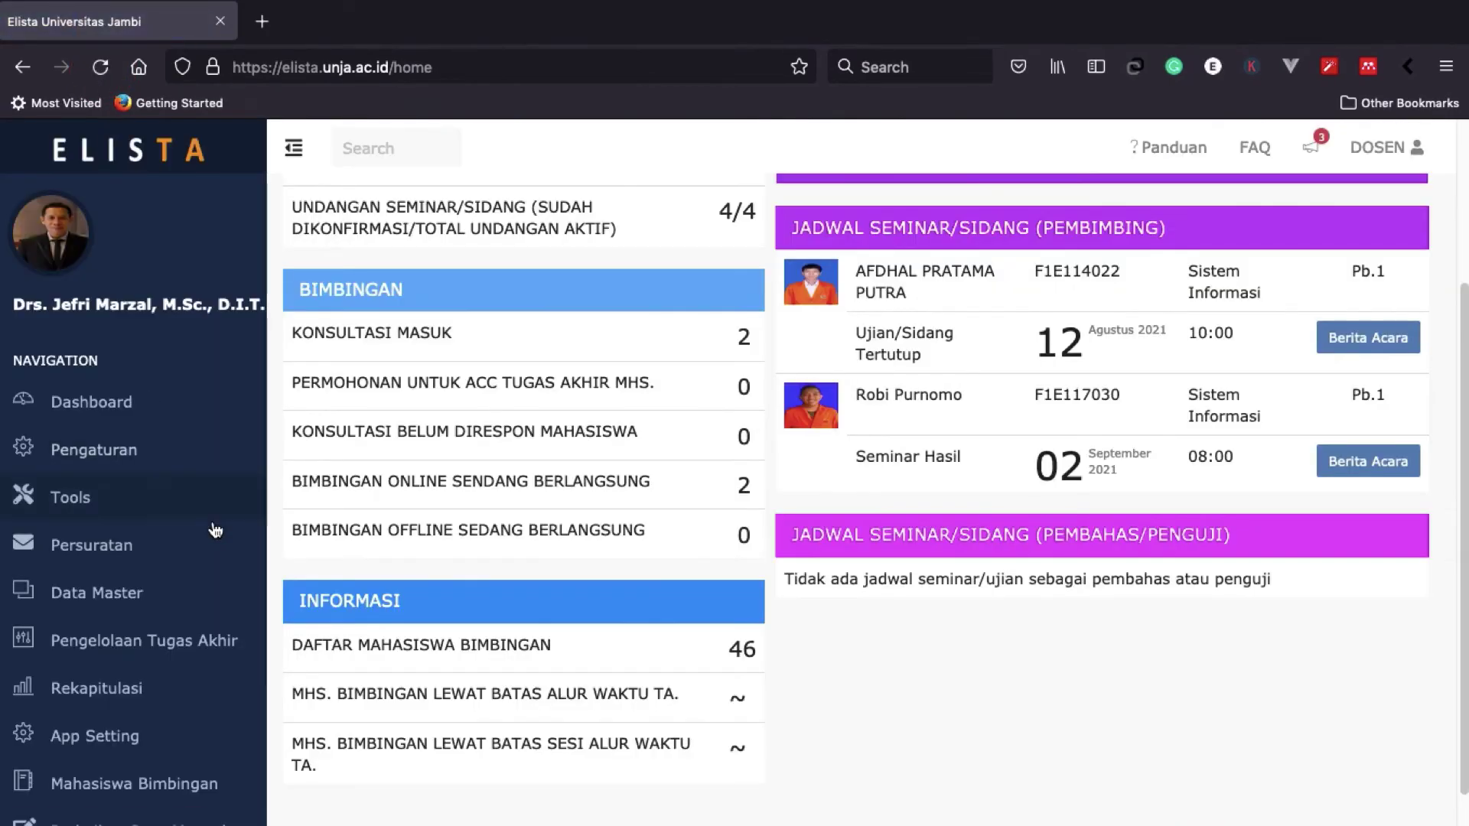
pyautogui.click(421, 339)
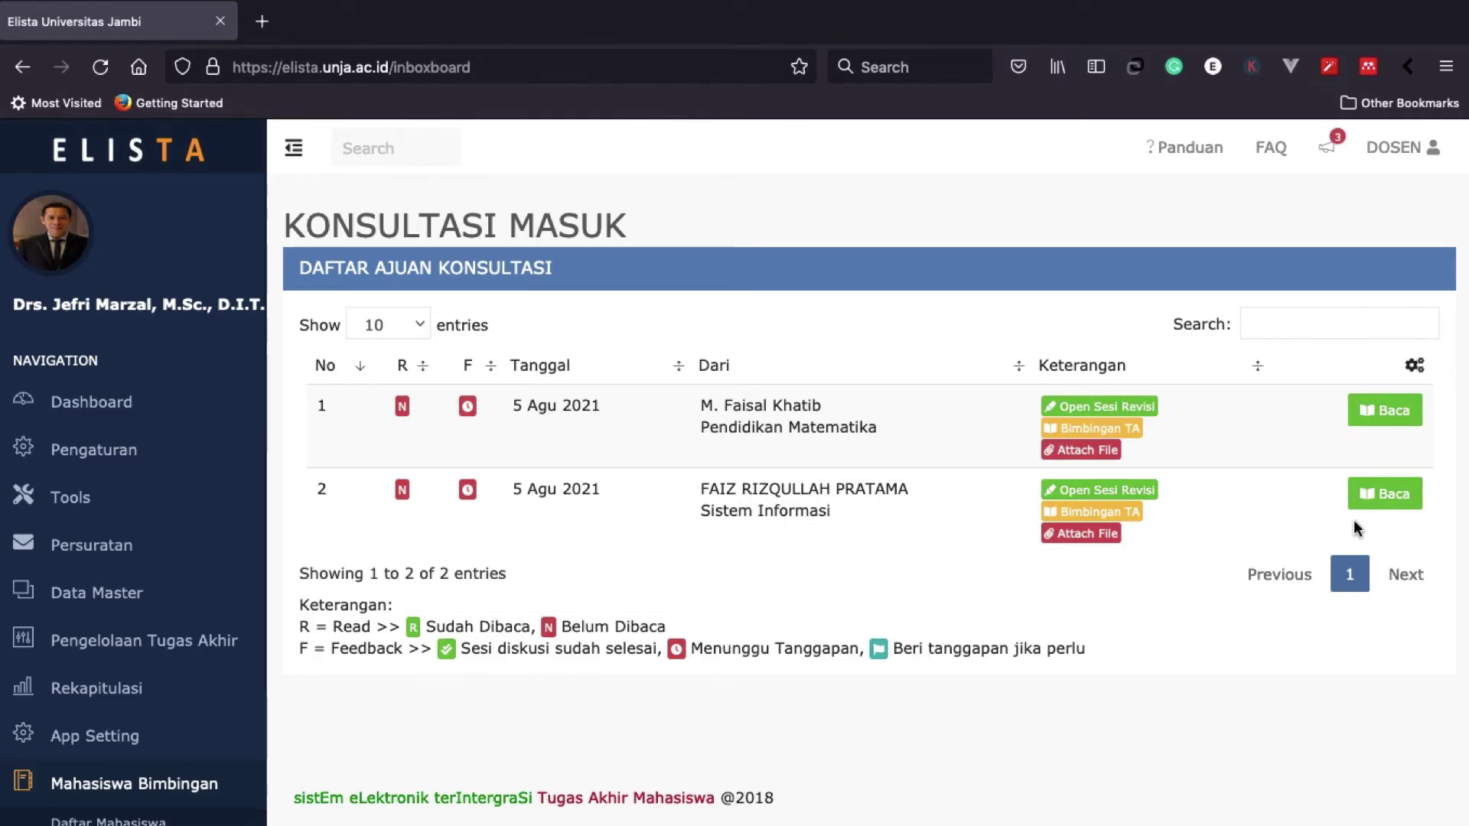
# - Open the Sistem Informasi student's consultation and download the attached BAB I.docx from its response form
pyautogui.click(1411, 501)
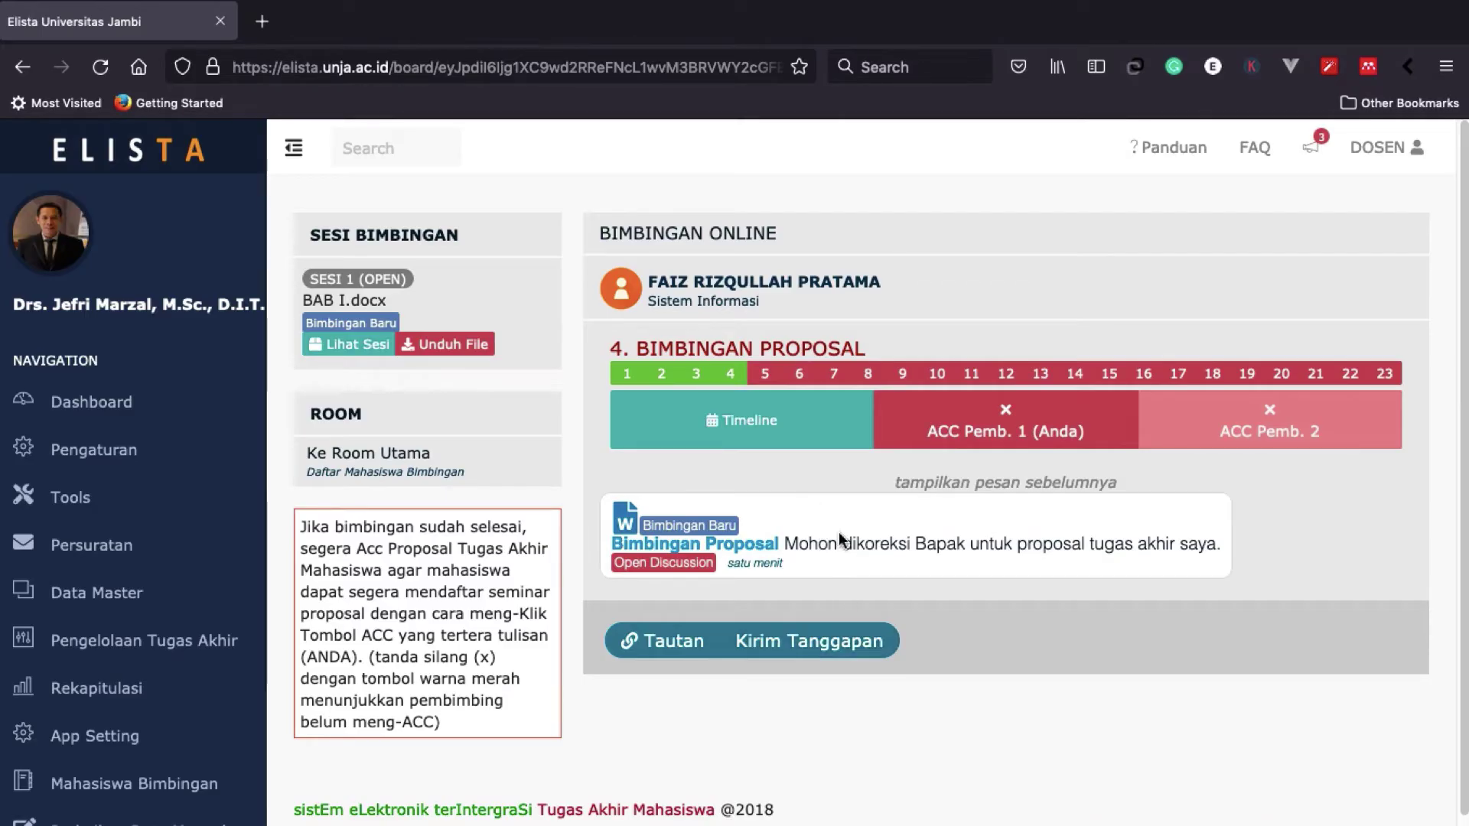
pyautogui.click(854, 658)
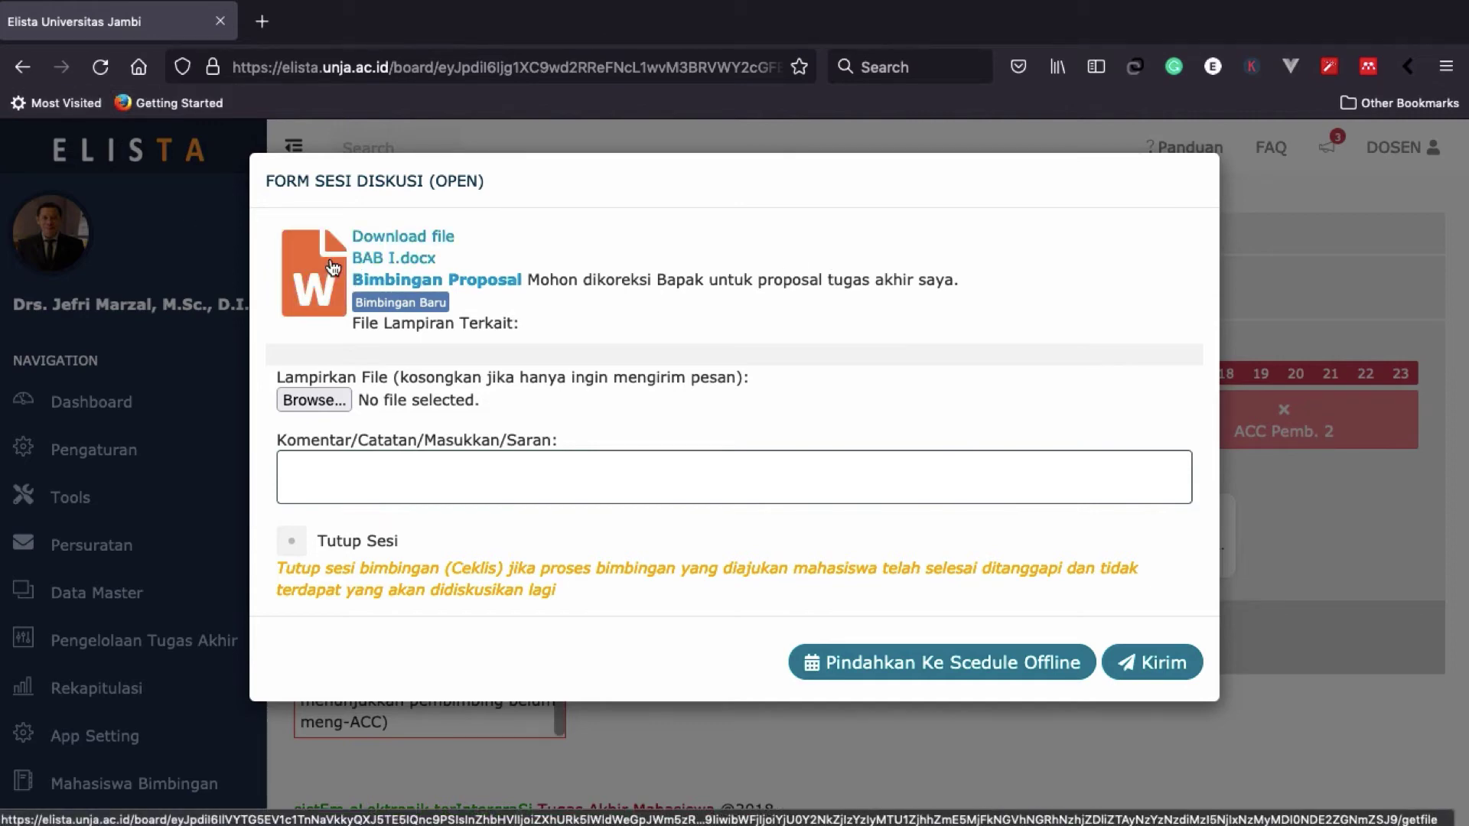
pyautogui.click(387, 241)
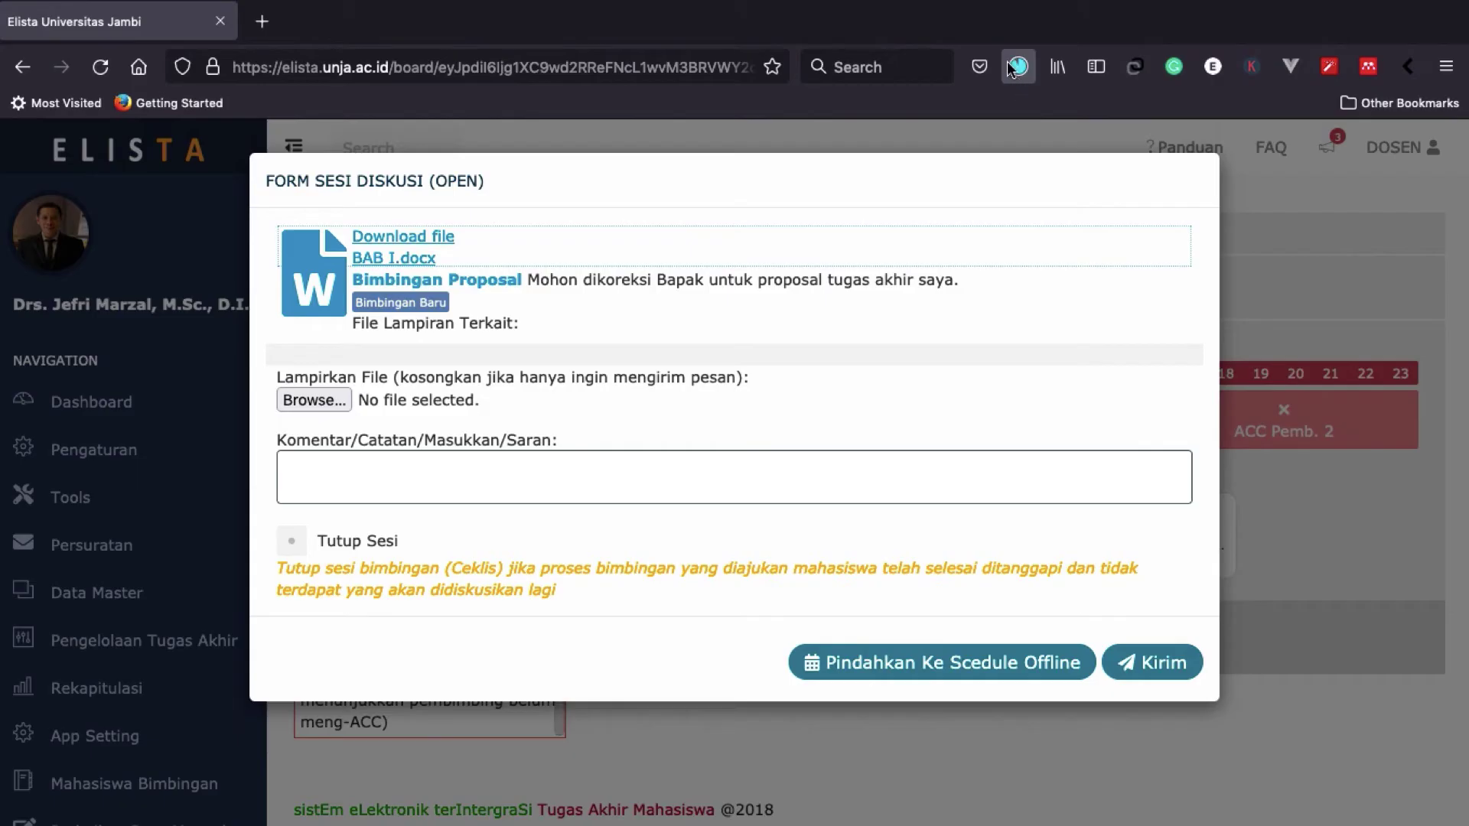
# - Enter the comment "Oke saya periksa lebih kurang 1 minggu" in the discussion session form and send the response
pyautogui.click(408, 469)
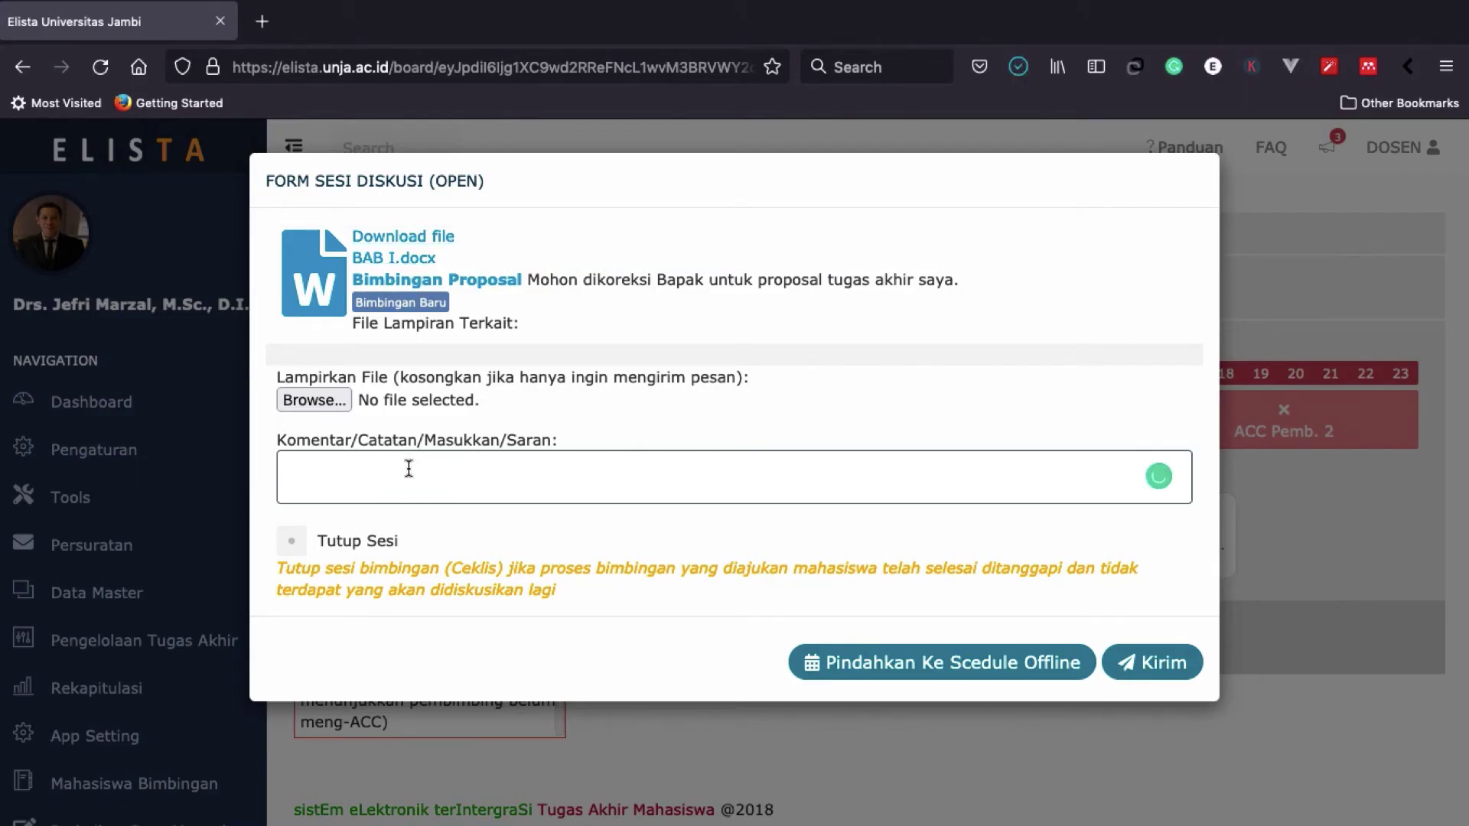
pyautogui.write('Oke sya')
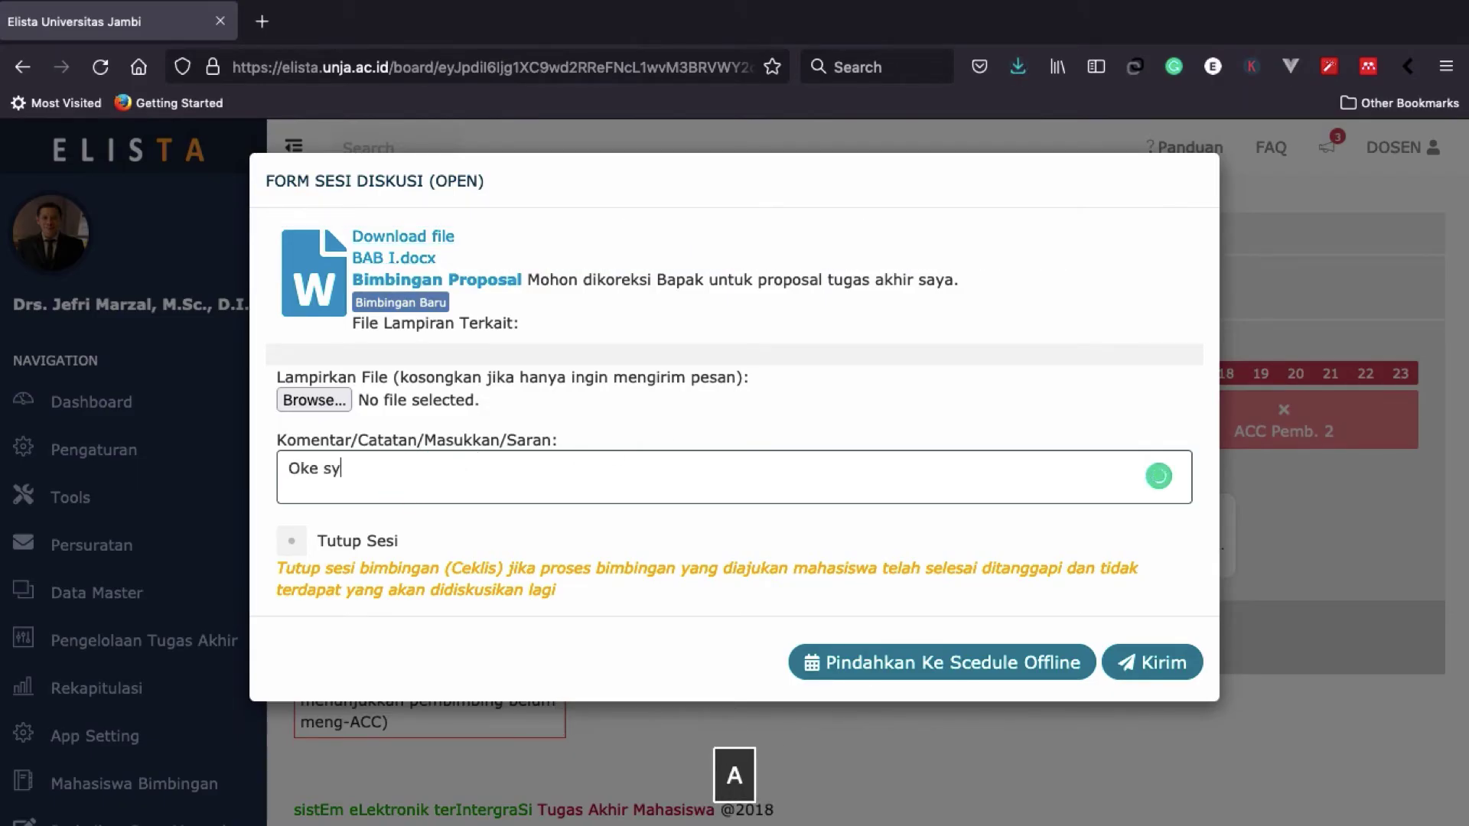
pyautogui.press('BackSpace')
pyautogui.press('BackSpace')
pyautogui.write('aya ')
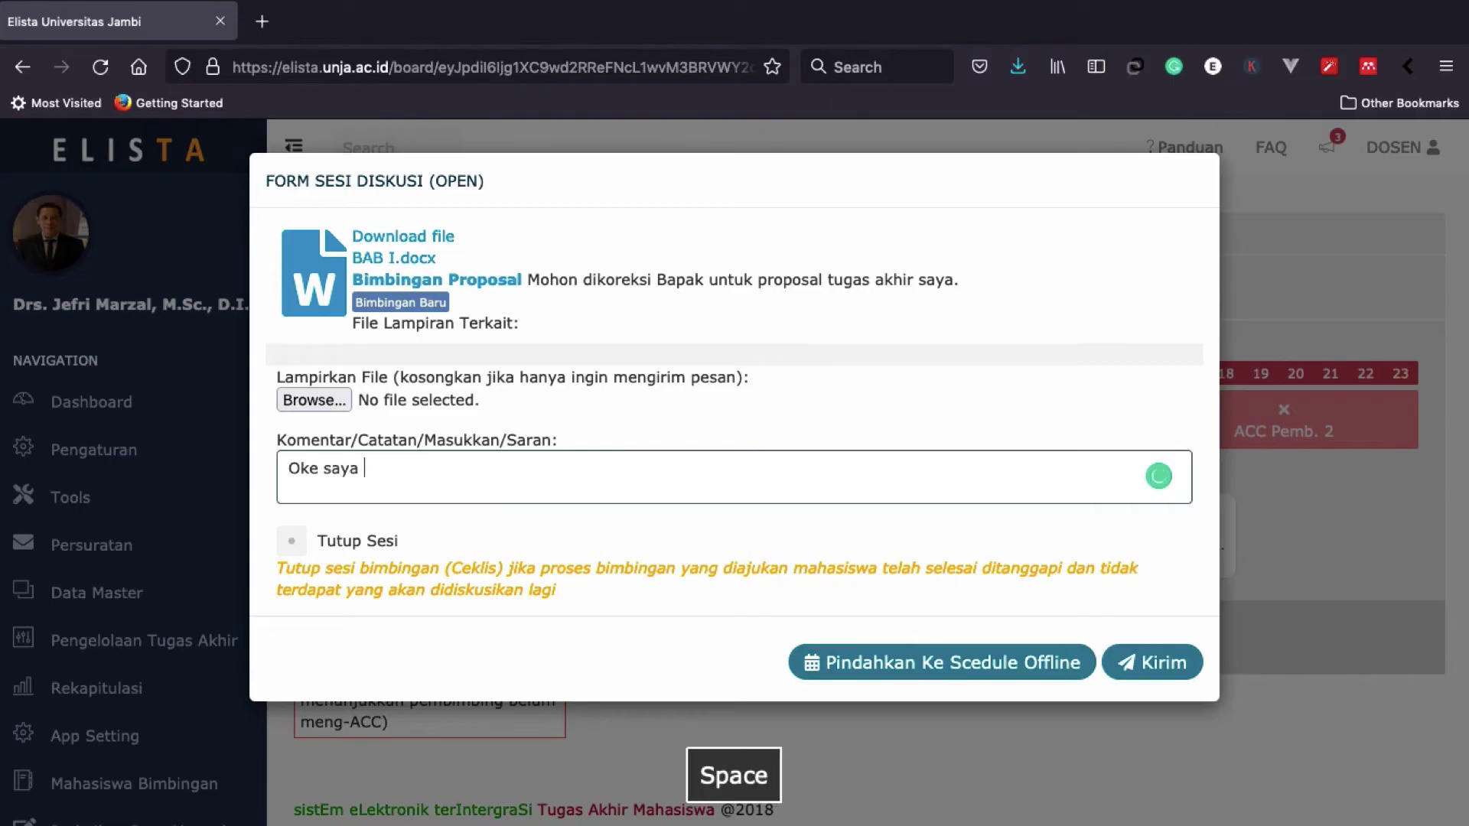
pyautogui.write('periksa')
pyautogui.write('lebih kurang 1 i')
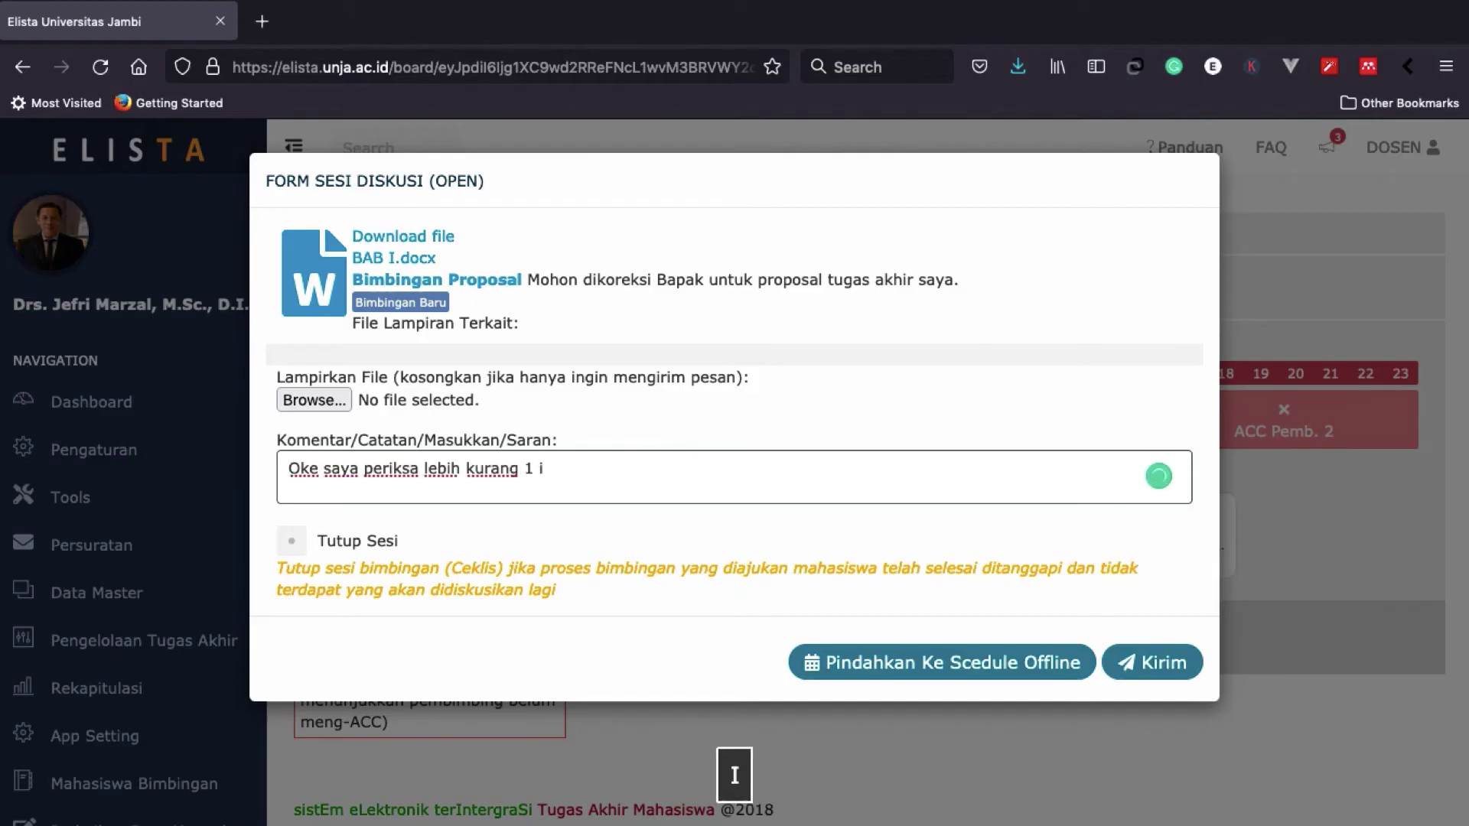
pyautogui.press('BackSpace')
pyautogui.write('minggu')
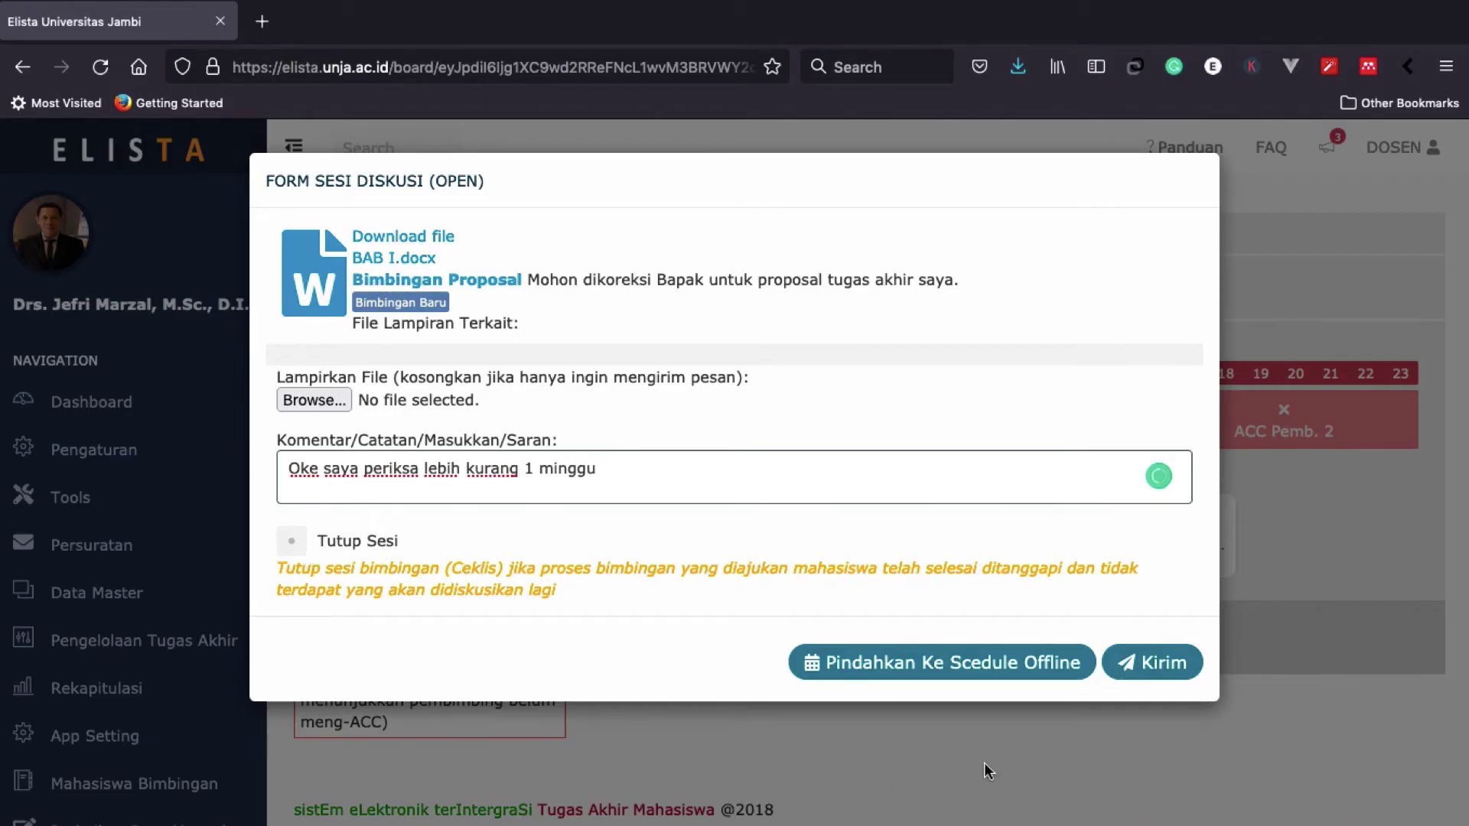
pyautogui.click(1143, 672)
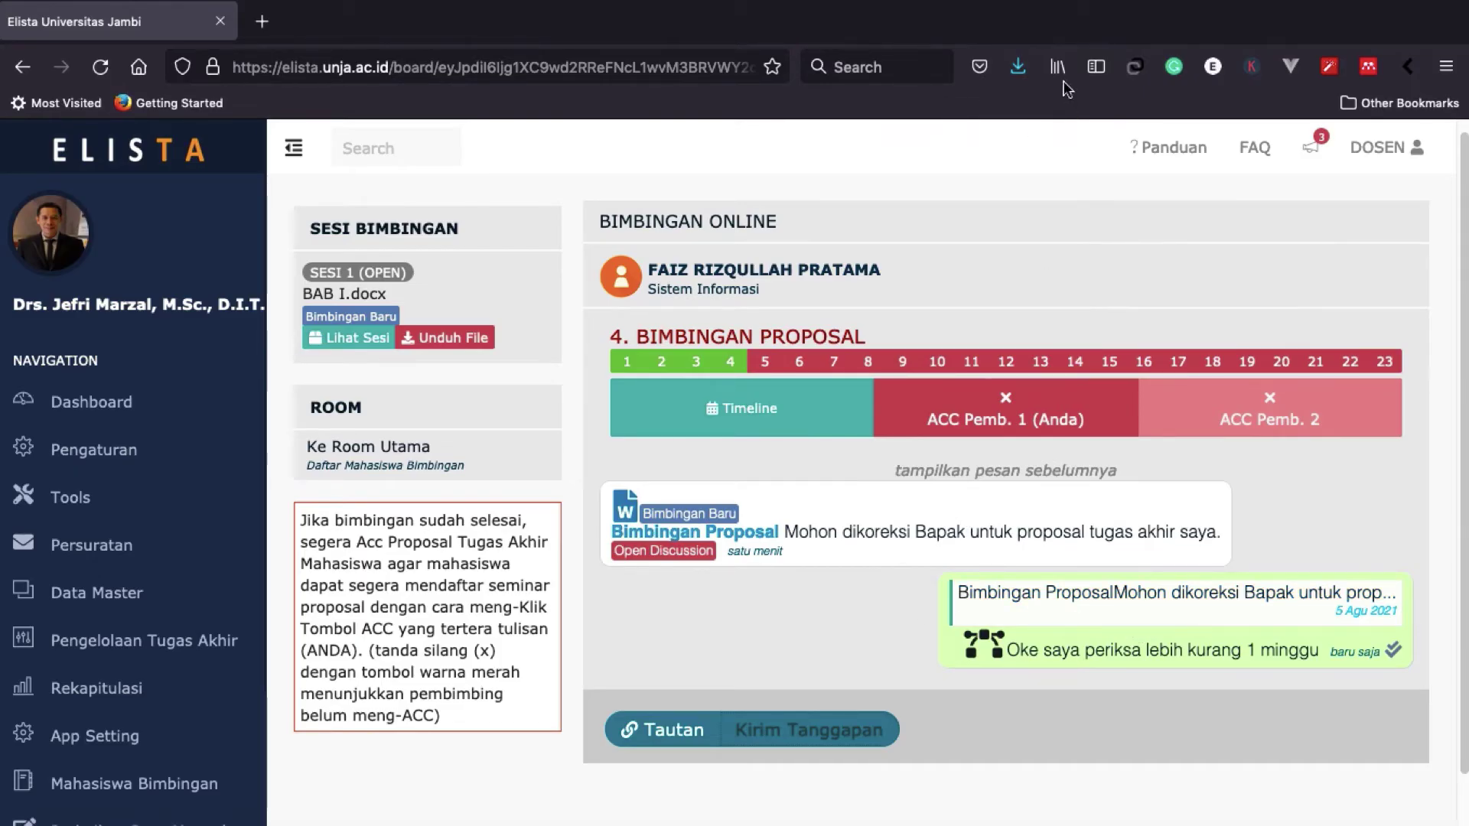
# - Open the downloaded boardmhs_202108 proposal document in Word
pyautogui.click(1018, 66)
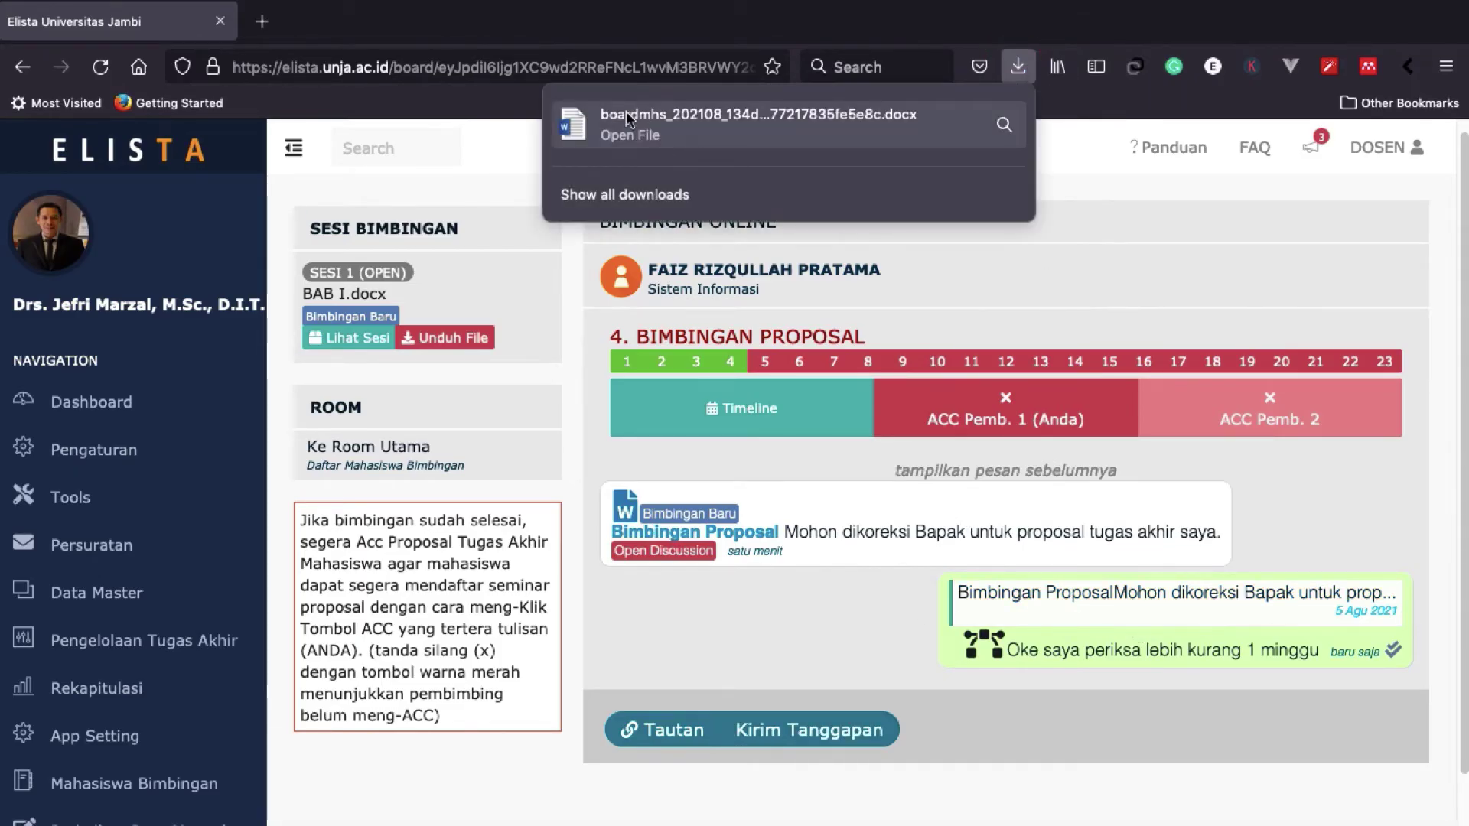
pyautogui.click(773, 136)
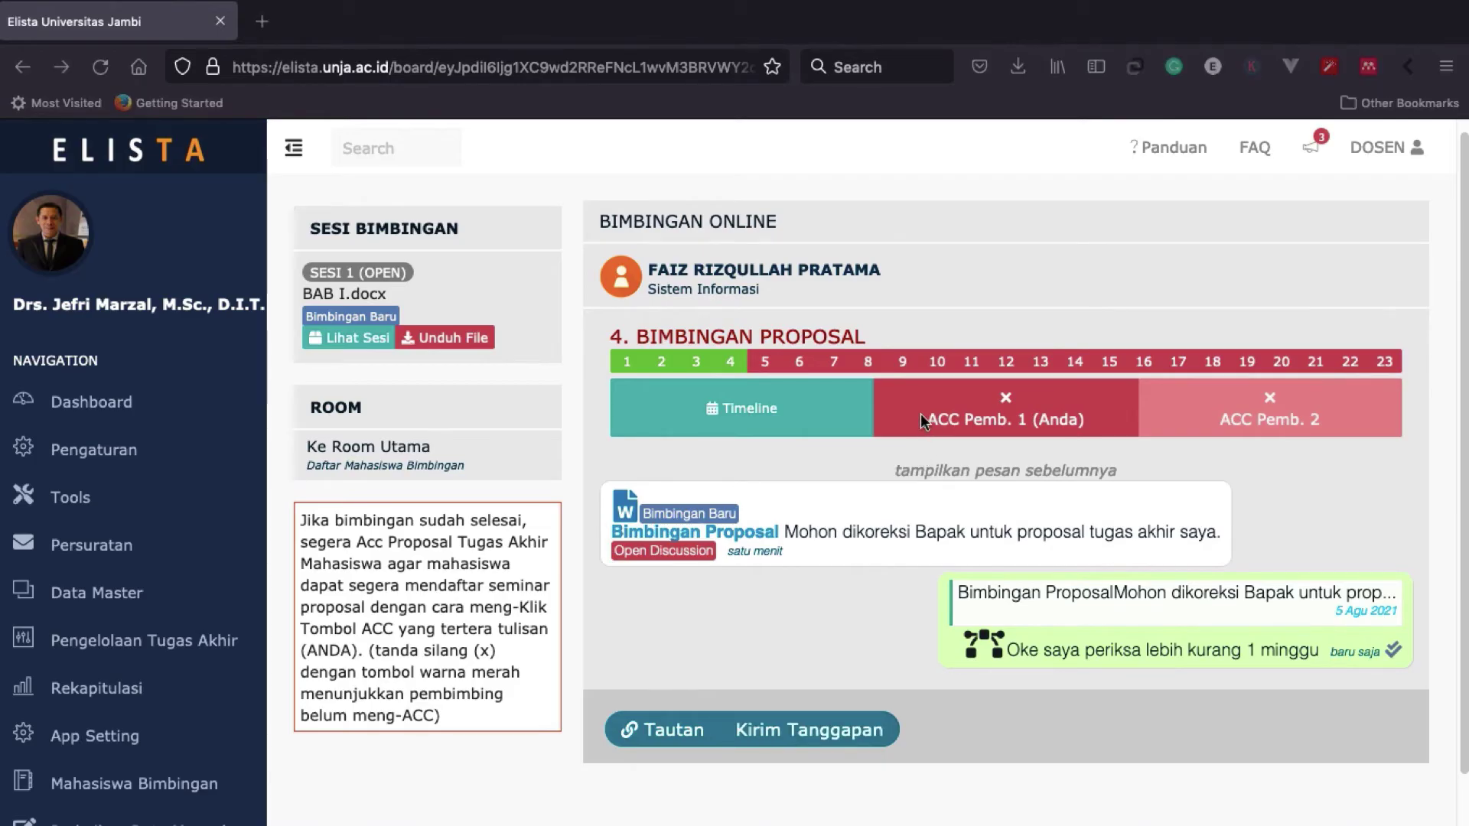
pyautogui.moveTo(1006, 822)
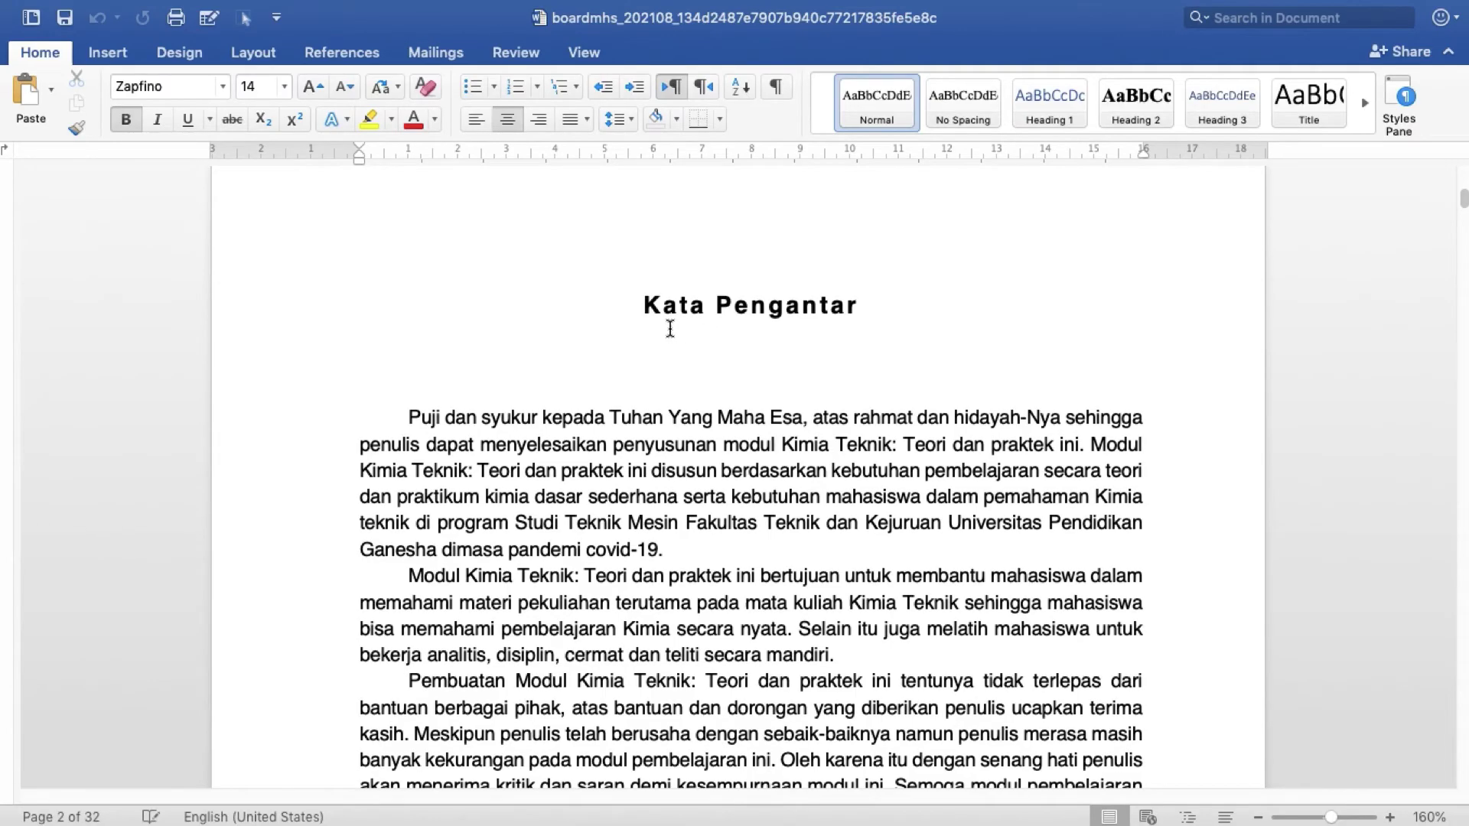
# - Attach the comment "Perbaiki bagian ini cari kata yang belih komunikaitf" to the whole first paragraph of the Kata Pengantar
pyautogui.scroll(-2, 670, 325)
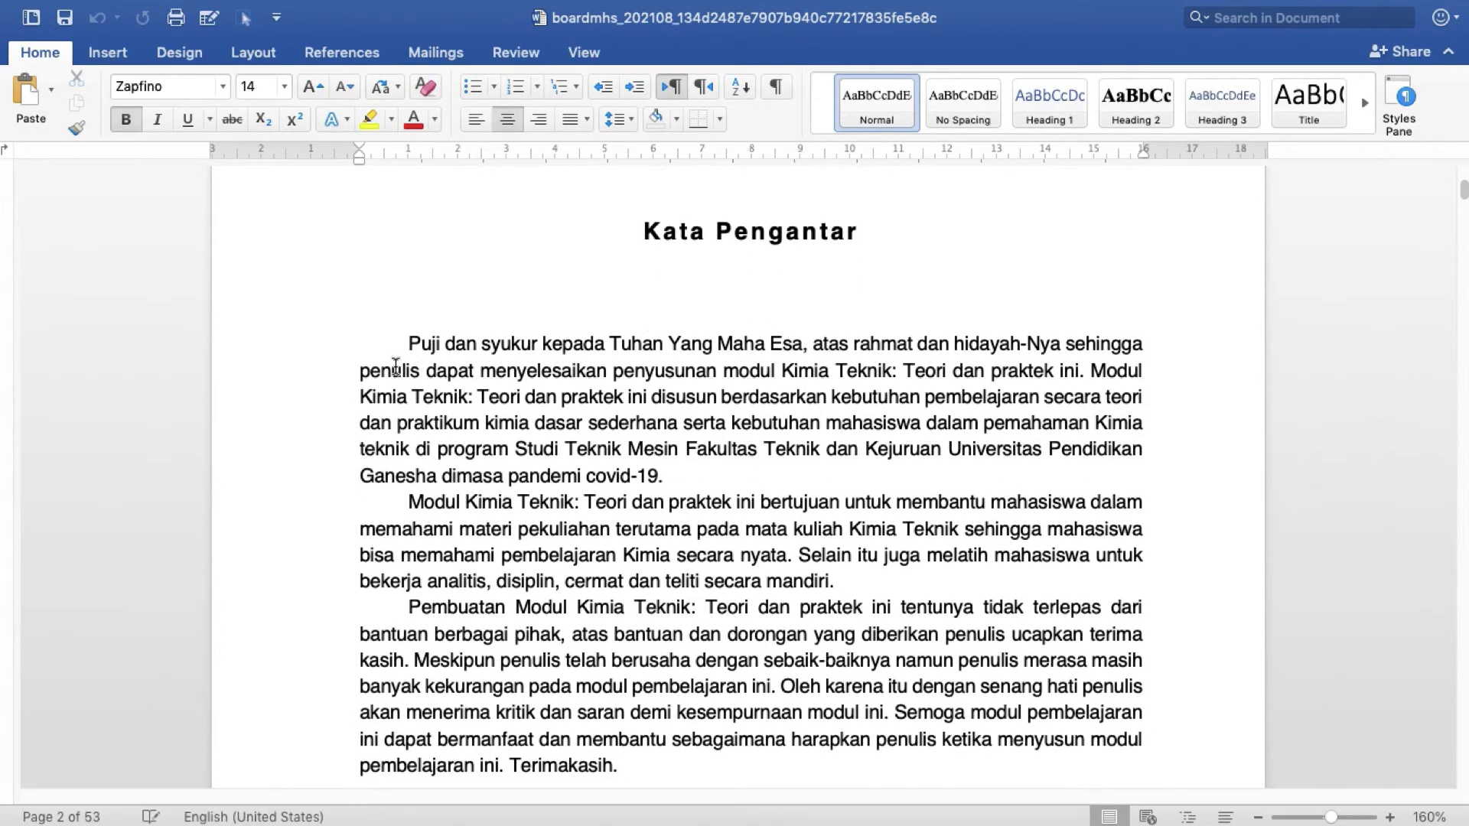
pyautogui.moveTo(410, 348); pyautogui.dragTo(664, 473)
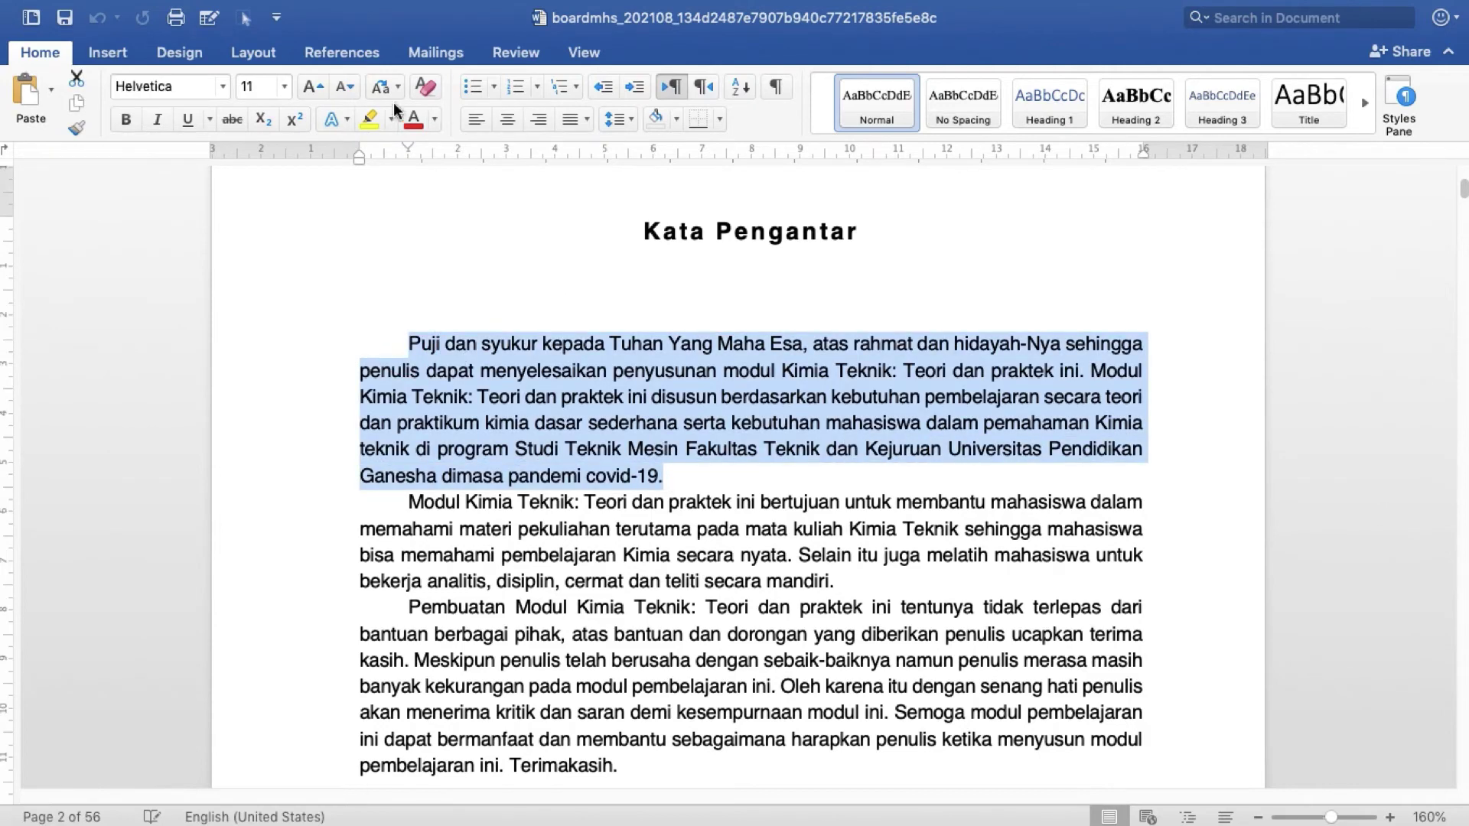
pyautogui.click(526, 54)
pyautogui.click(359, 95)
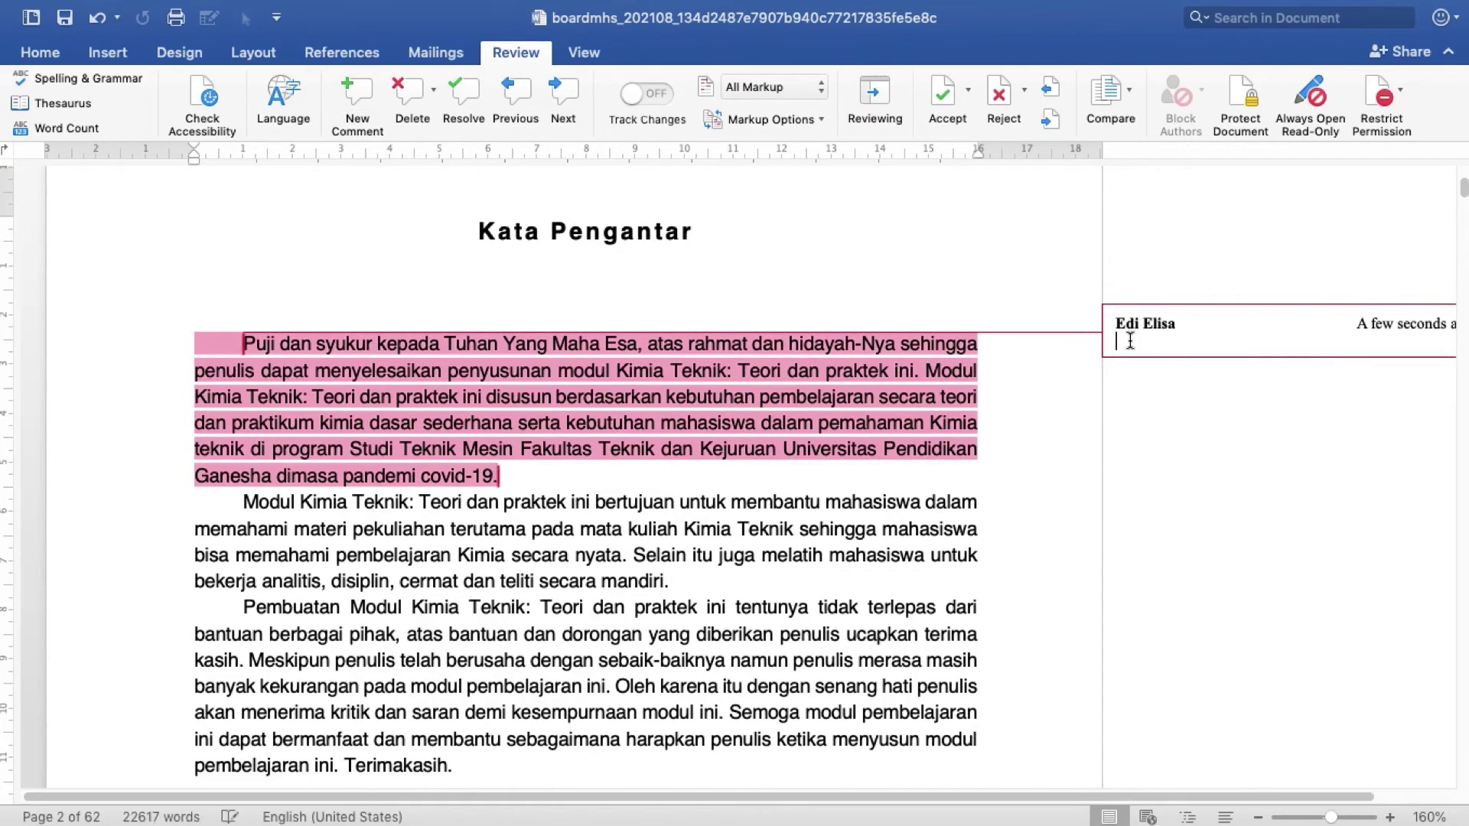
pyautogui.write('Perbaiki ')
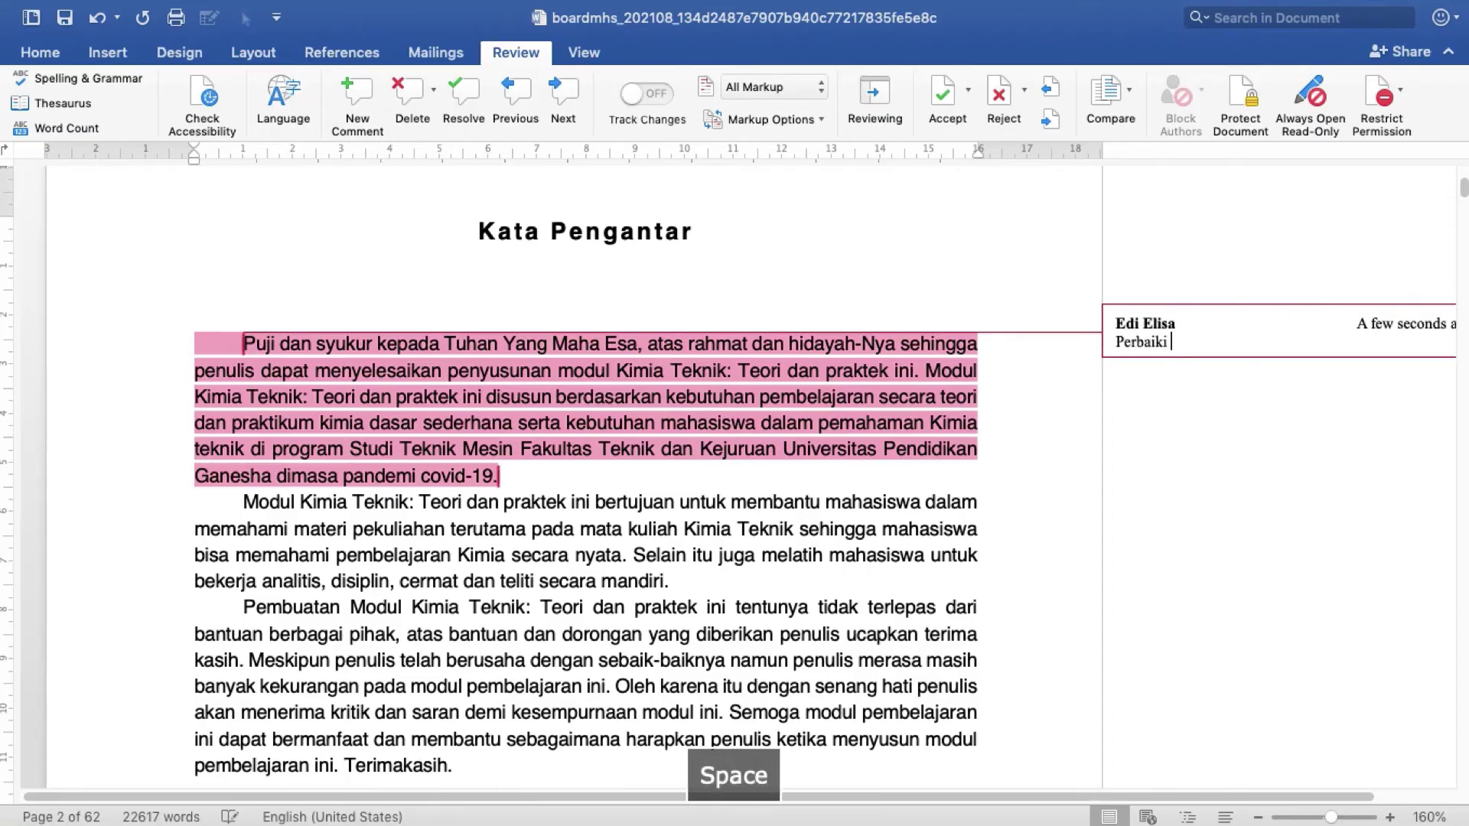
pyautogui.write('bagian ini ')
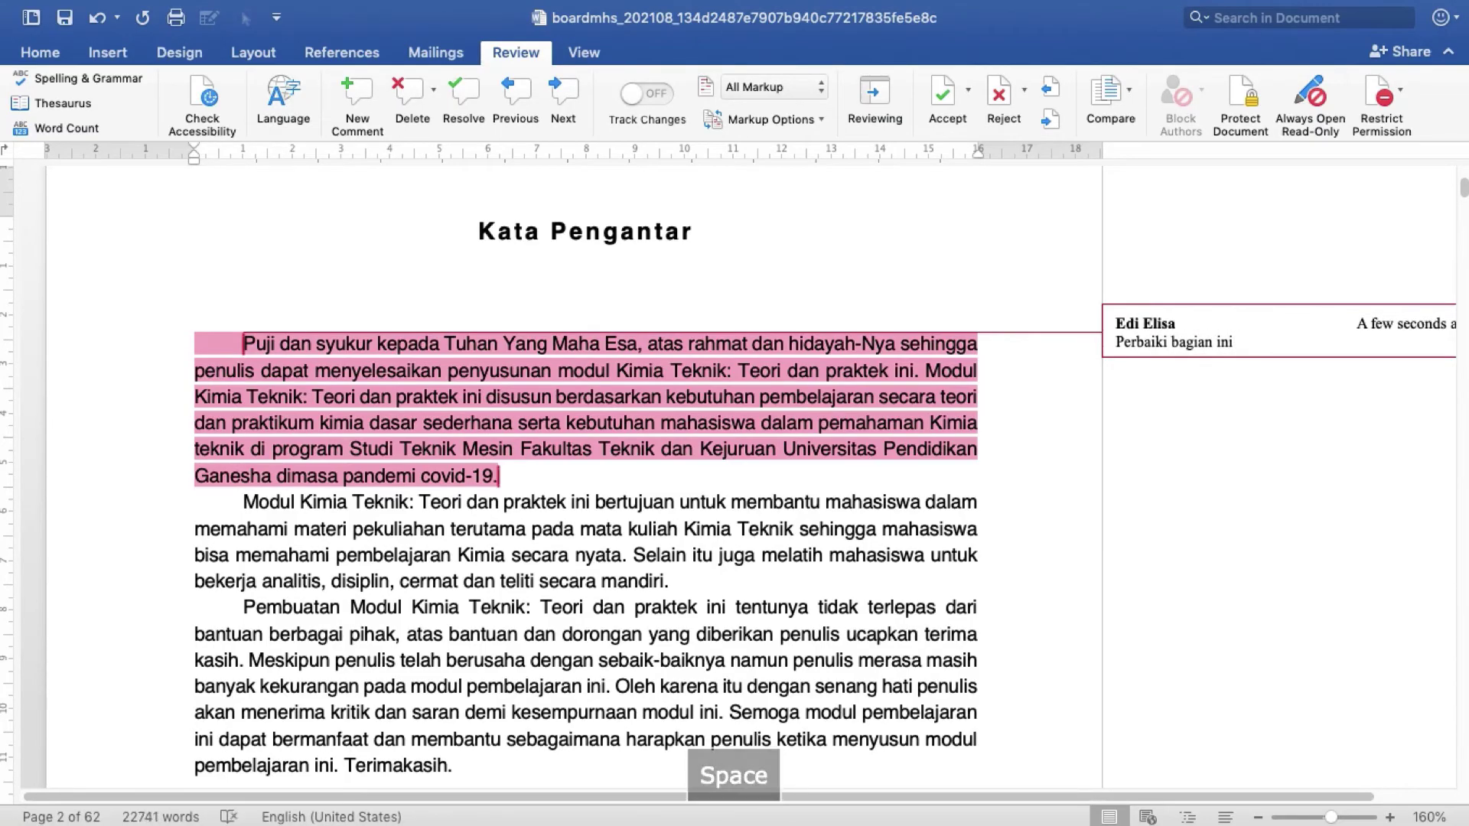
pyautogui.write('cari kata yang belih k')
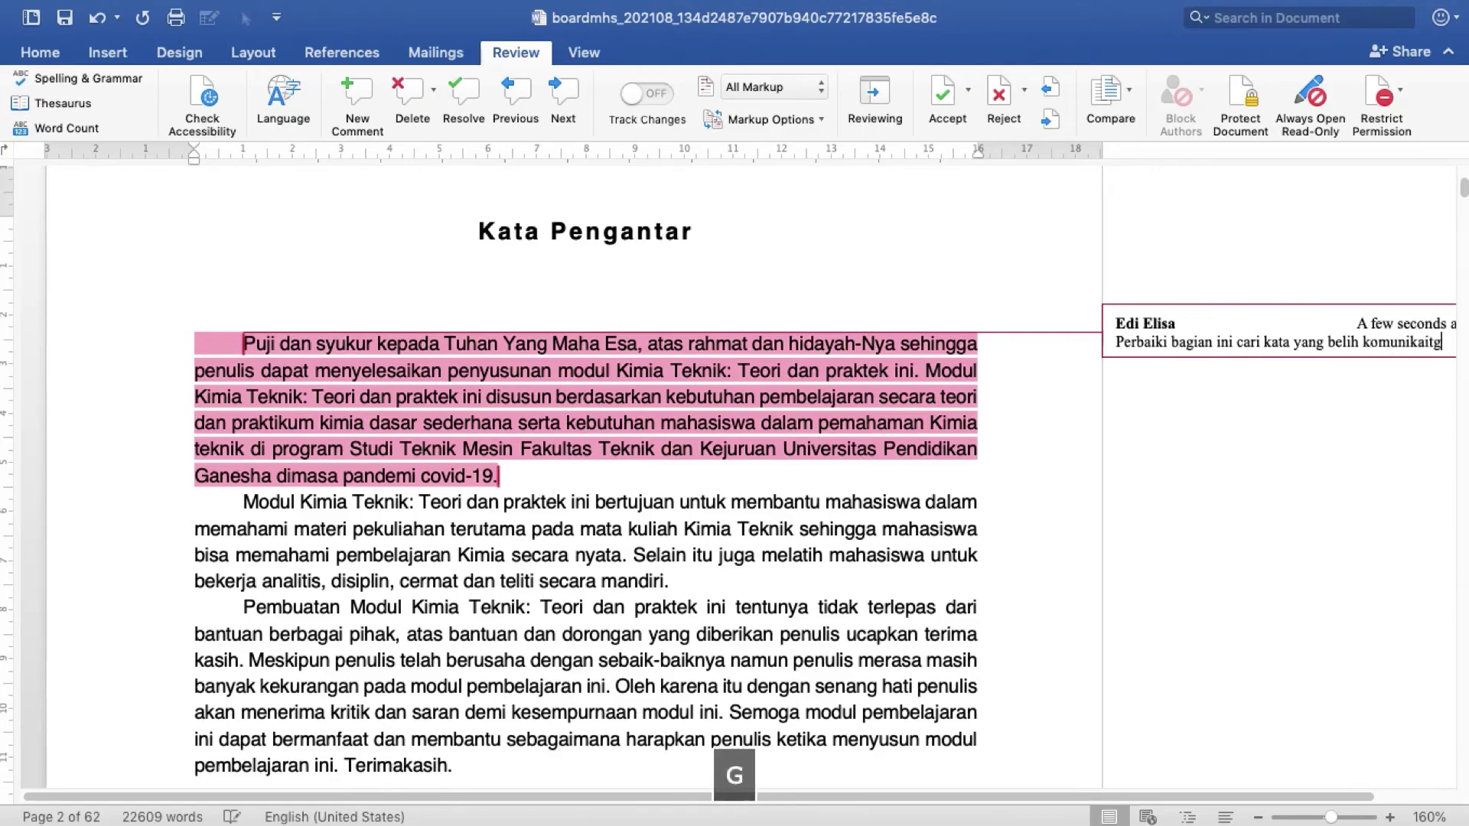
pyautogui.write('omunikaitg')
pyautogui.press('BackSpace')
pyautogui.write('f')
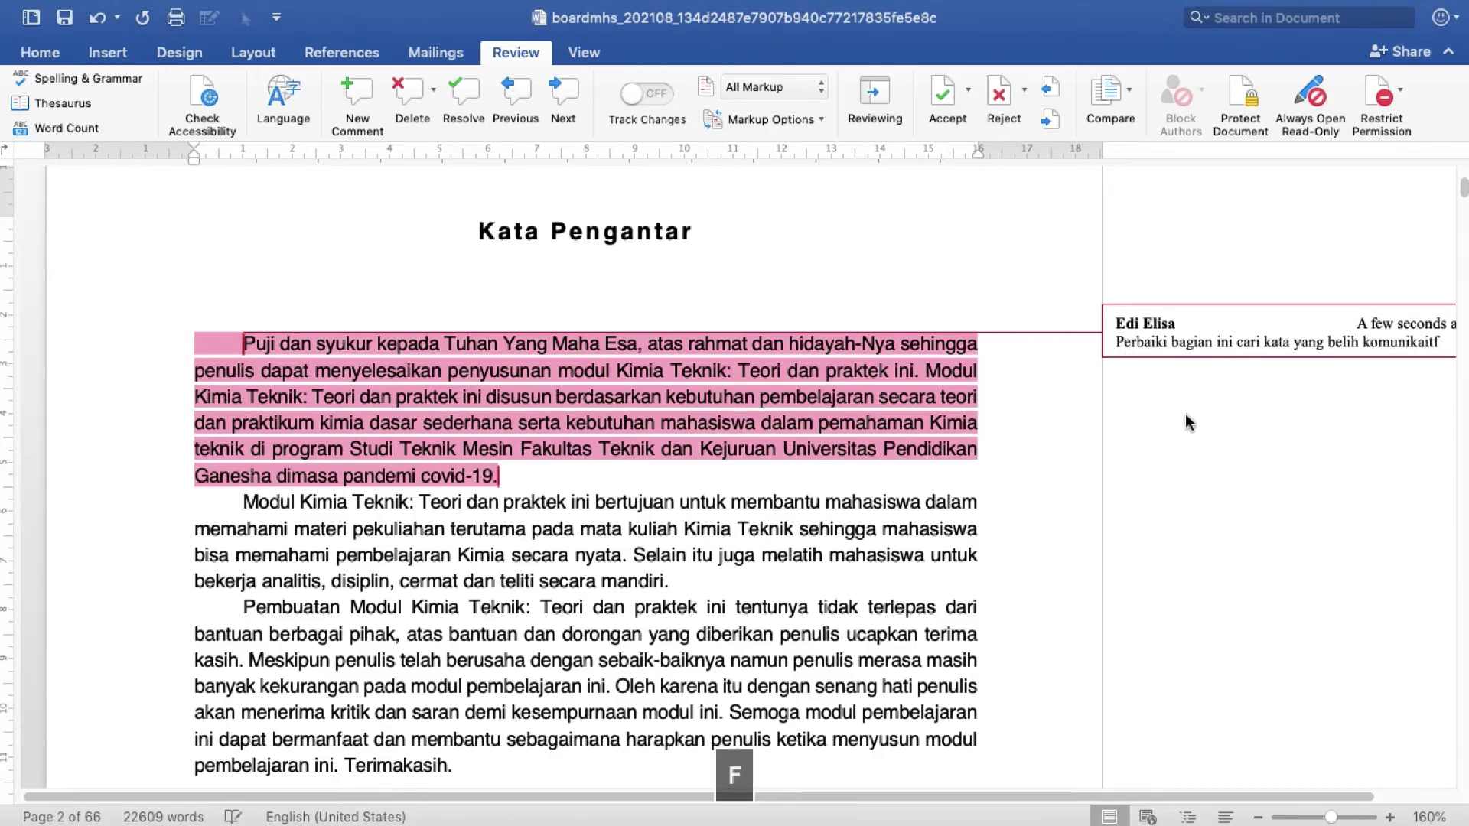
# - Attach the comment "Sesuaikan fontnya dengan panduan" to the Daftar Isi heading
pyautogui.scroll(-15, 819, 448)
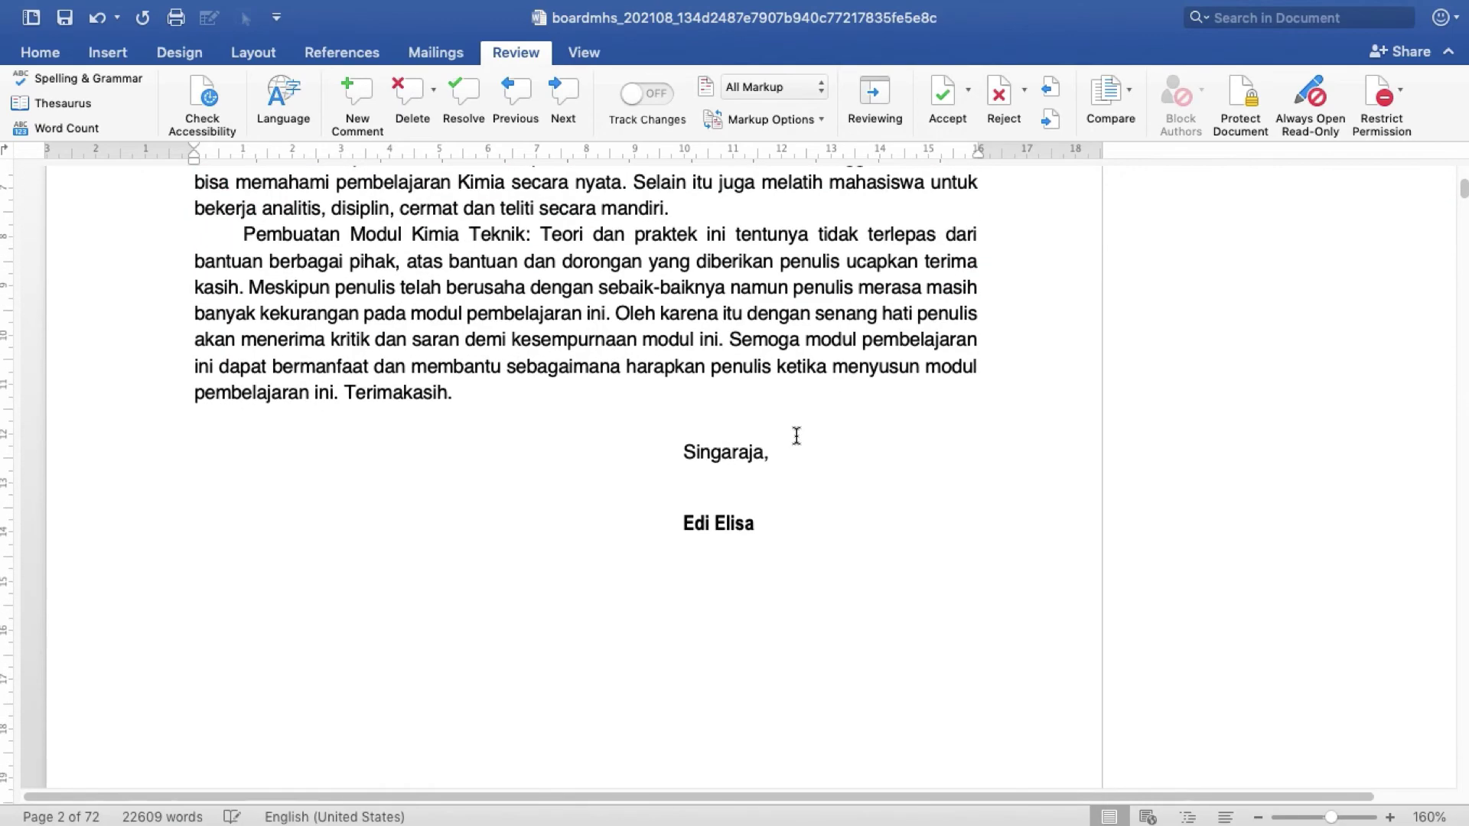
pyautogui.scroll(-10, 828, 455)
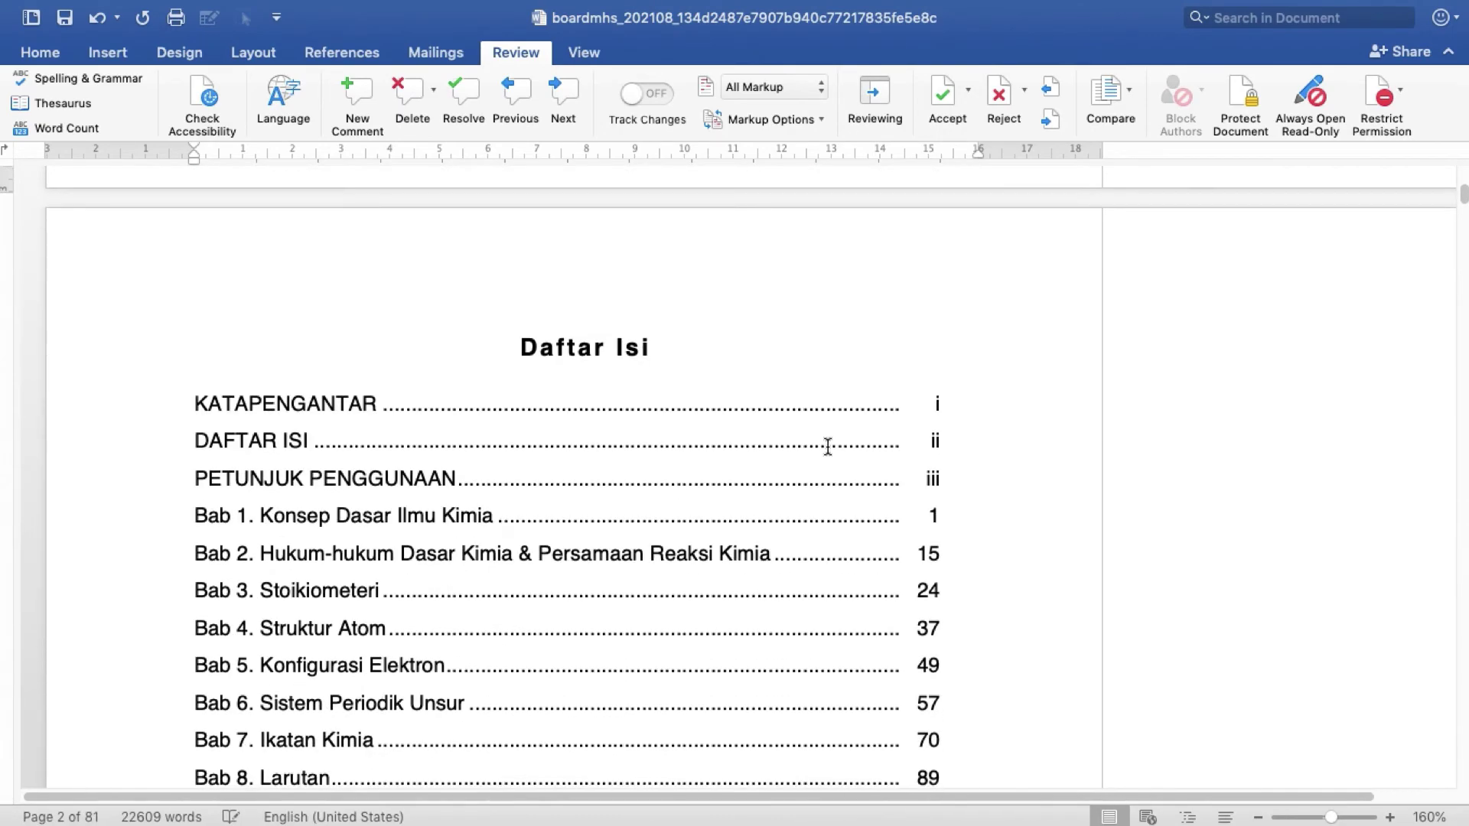
pyautogui.moveTo(518, 338); pyautogui.dragTo(734, 335)
pyautogui.click(356, 97)
pyautogui.write('Se')
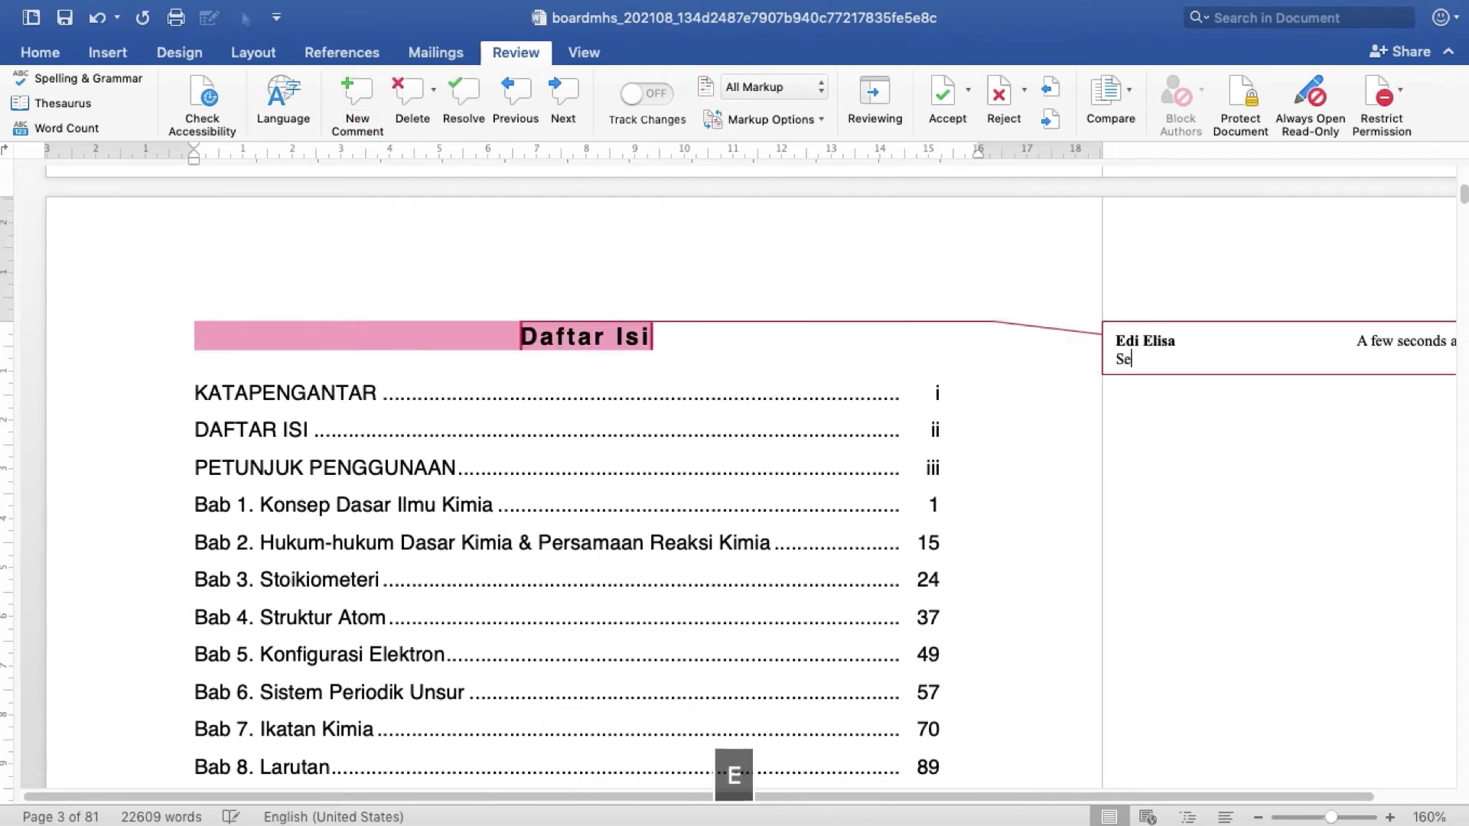
pyautogui.write('suaikan fo')
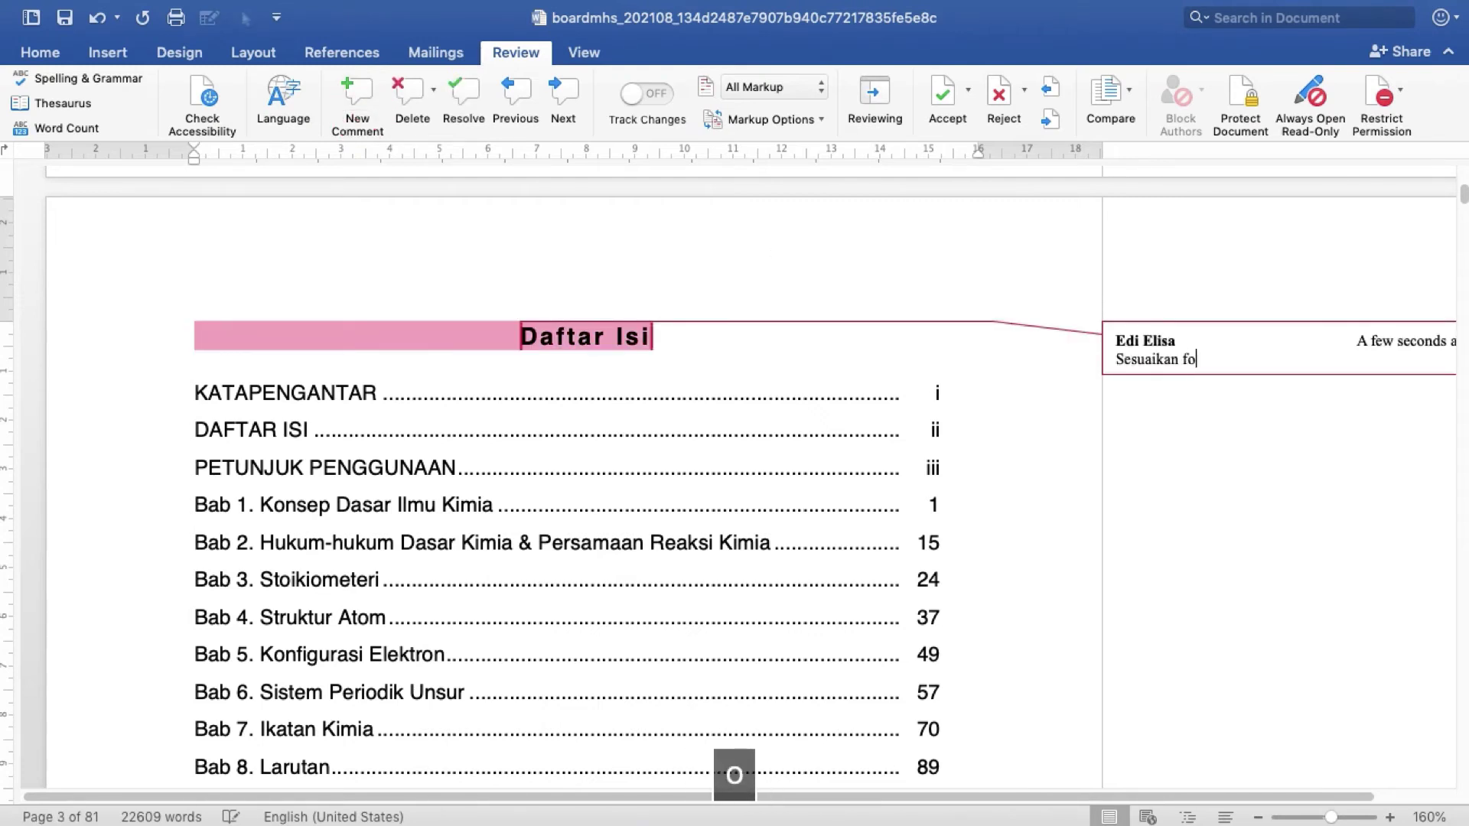
pyautogui.write('ntnya dengan panduan')
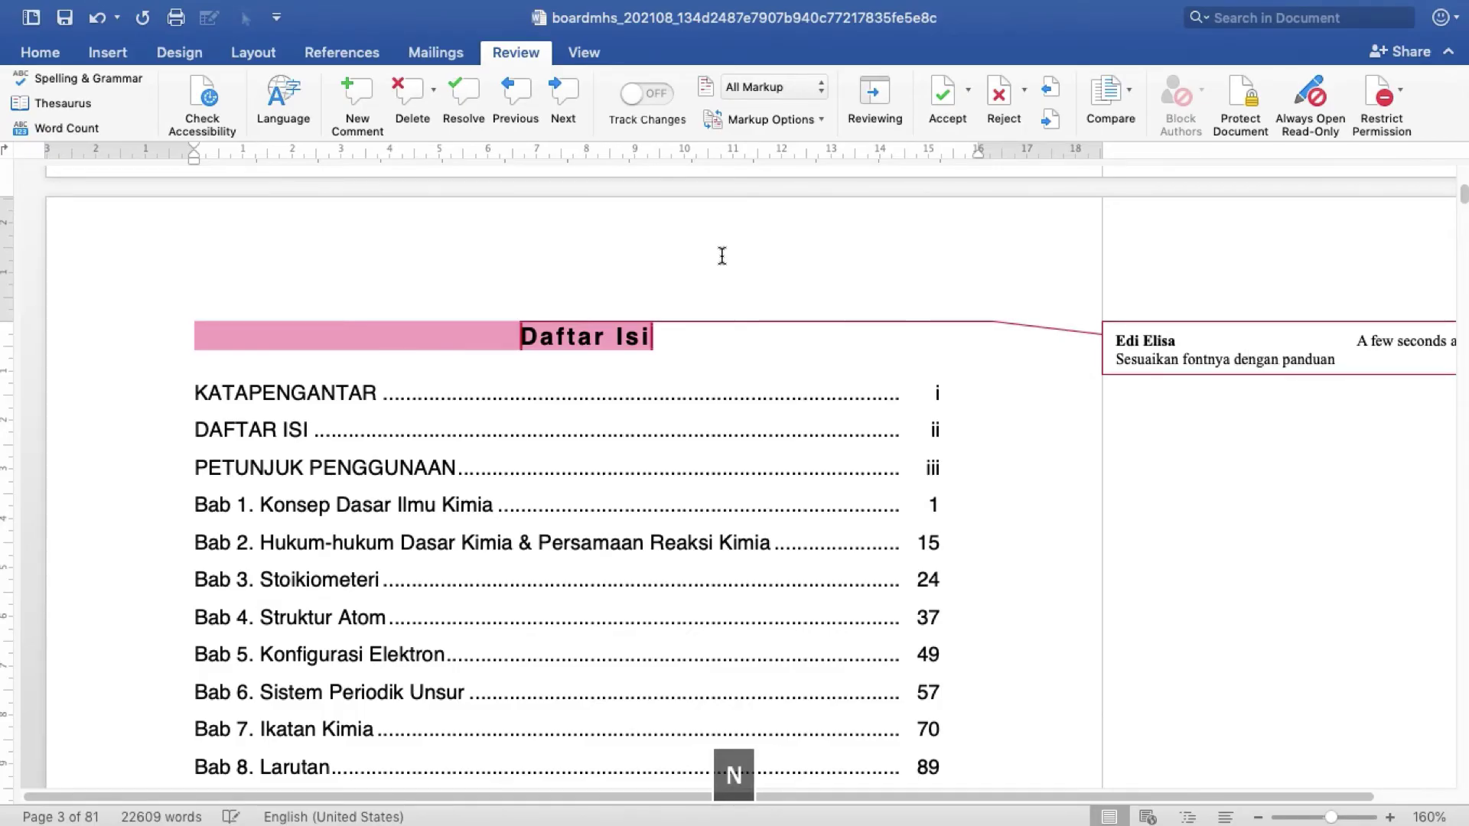
pyautogui.scroll(-3, 727, 321)
pyautogui.scroll(3, 765, 413)
pyautogui.click(466, 394)
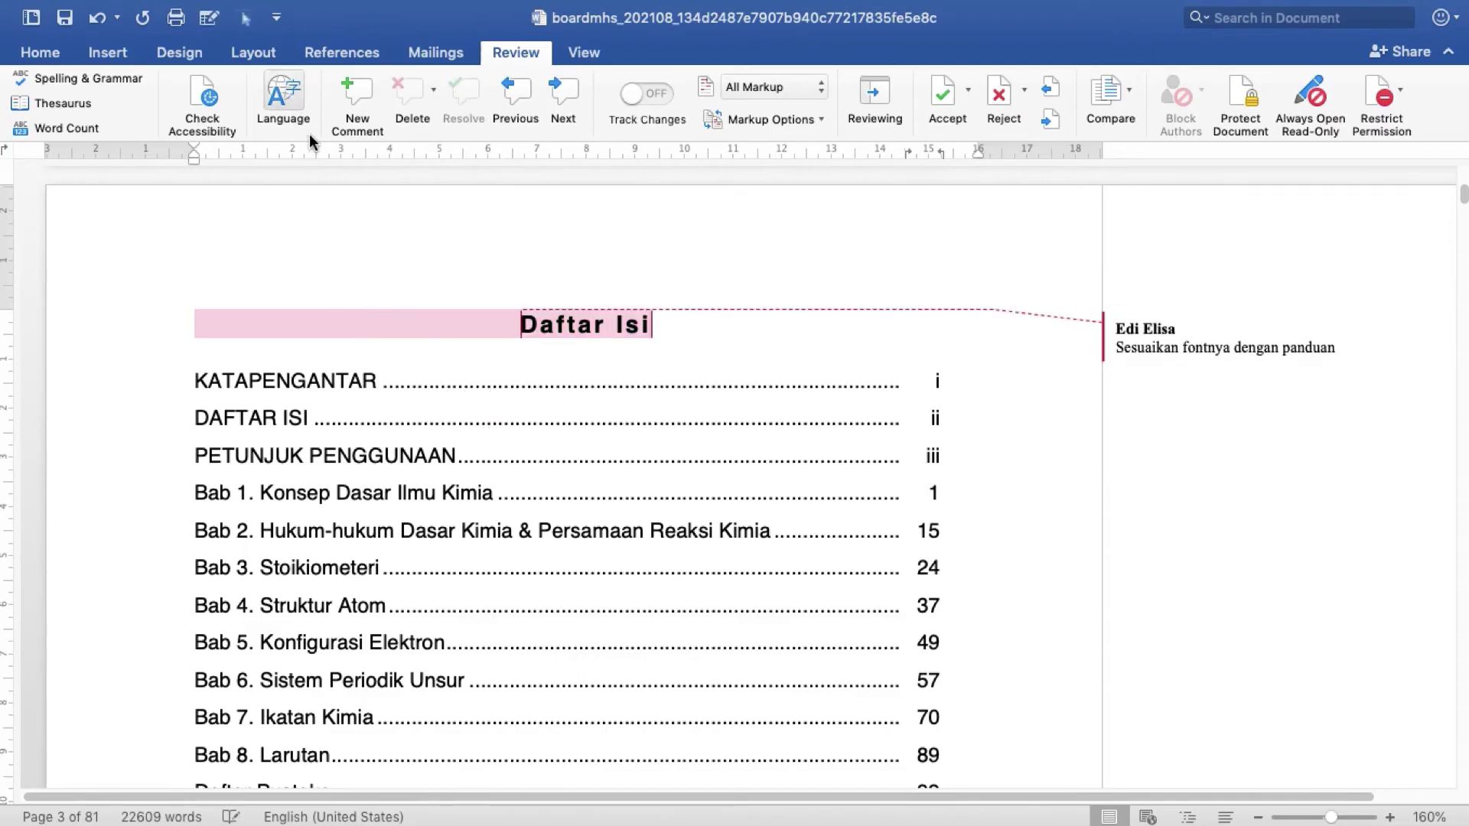
# - Save and close the commented document, and switch back to the guidance page in Firefox
pyautogui.press('super+s')
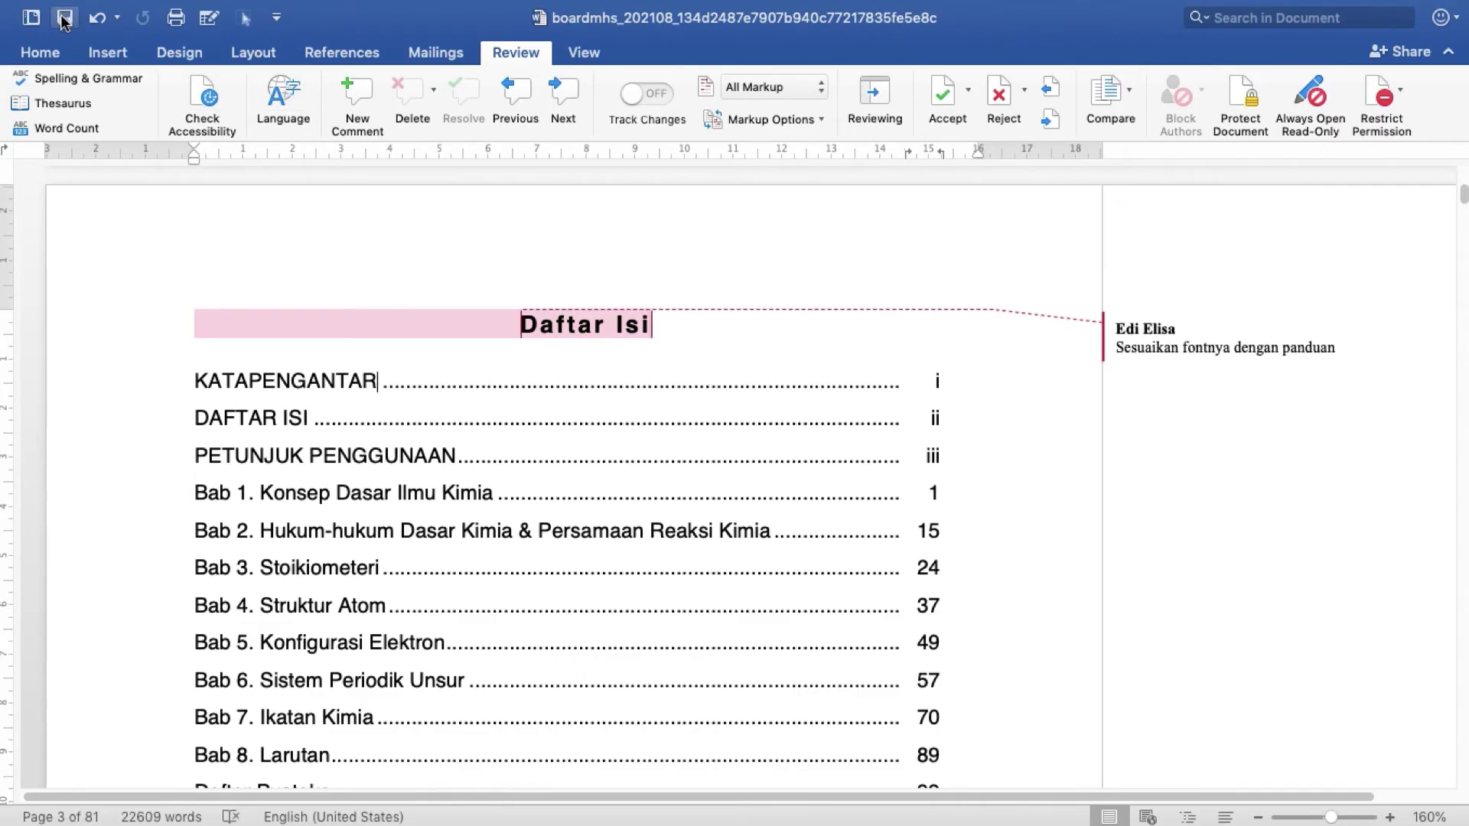
pyautogui.moveTo(27, 48)
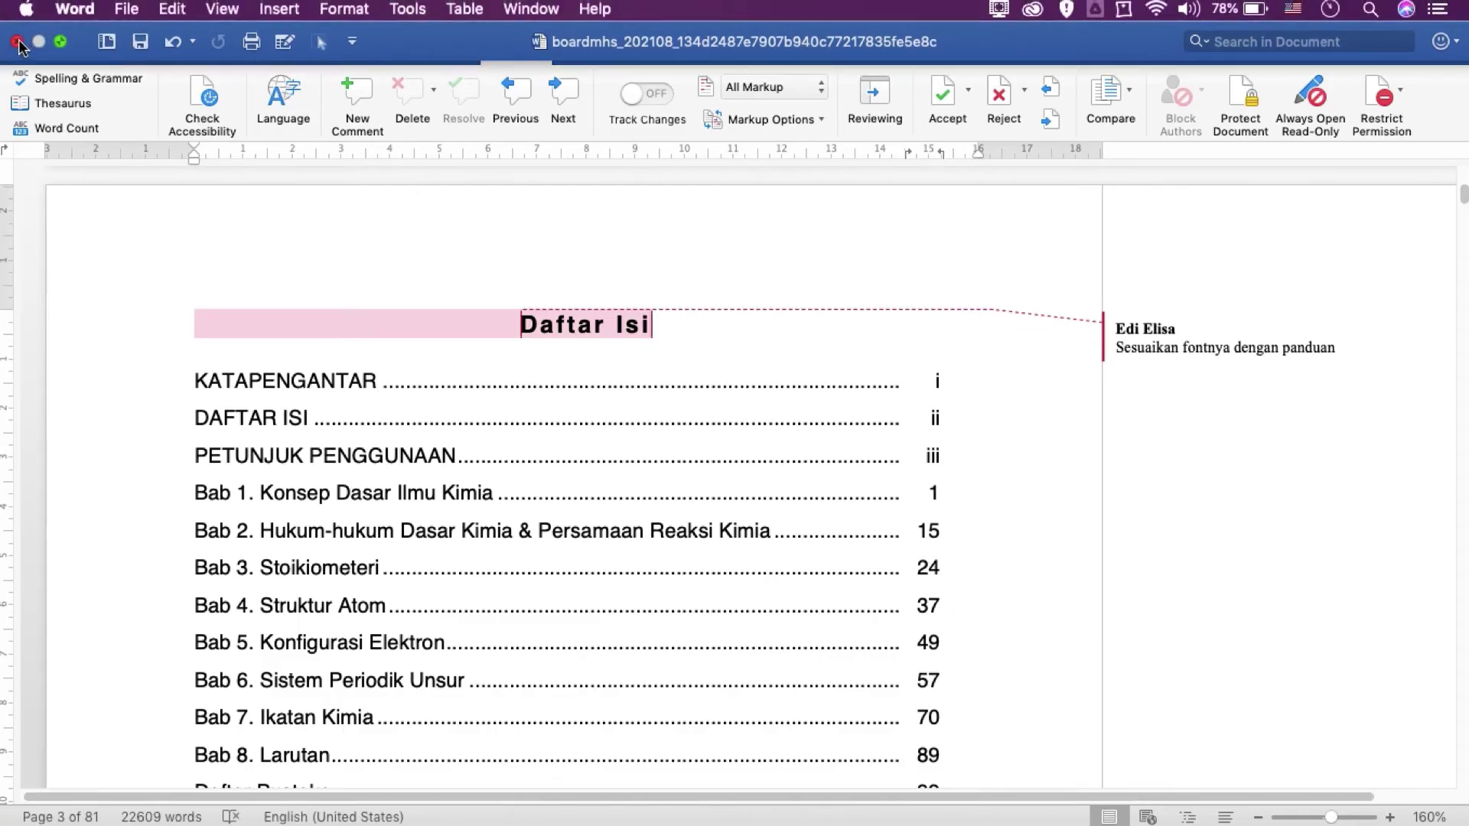
pyautogui.click(17, 42)
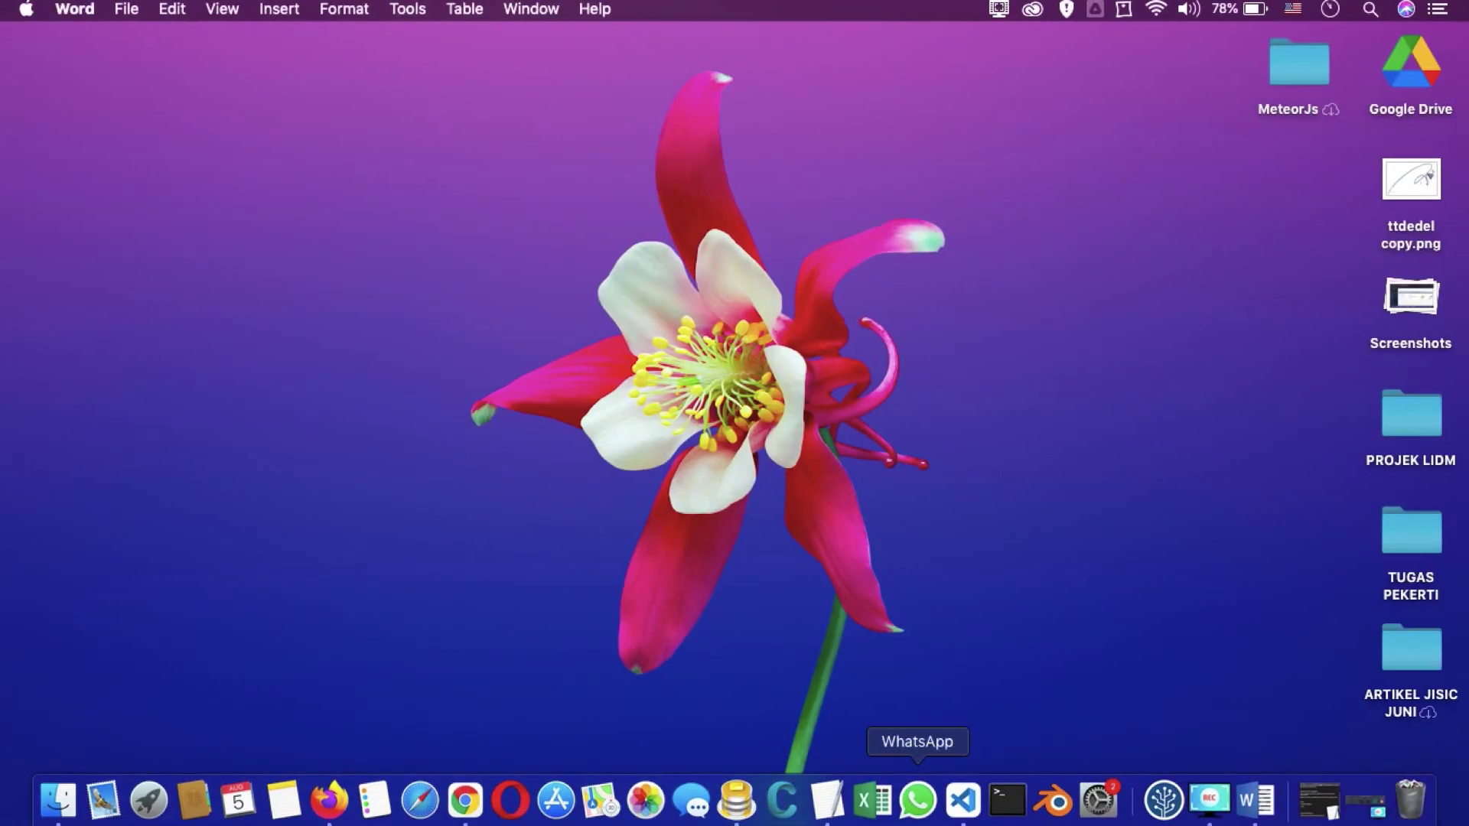
pyautogui.click(329, 801)
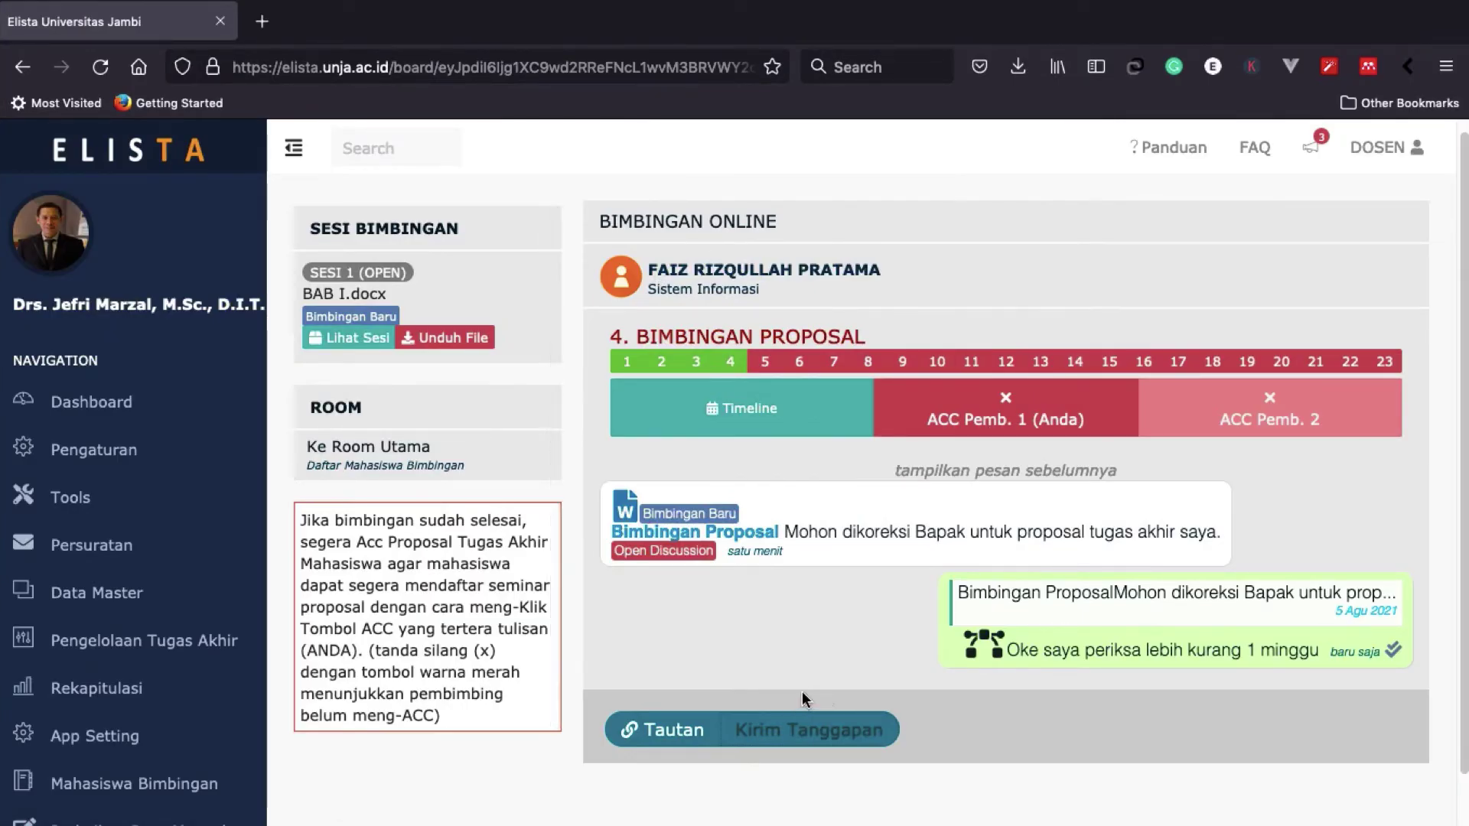
pyautogui.click(823, 647)
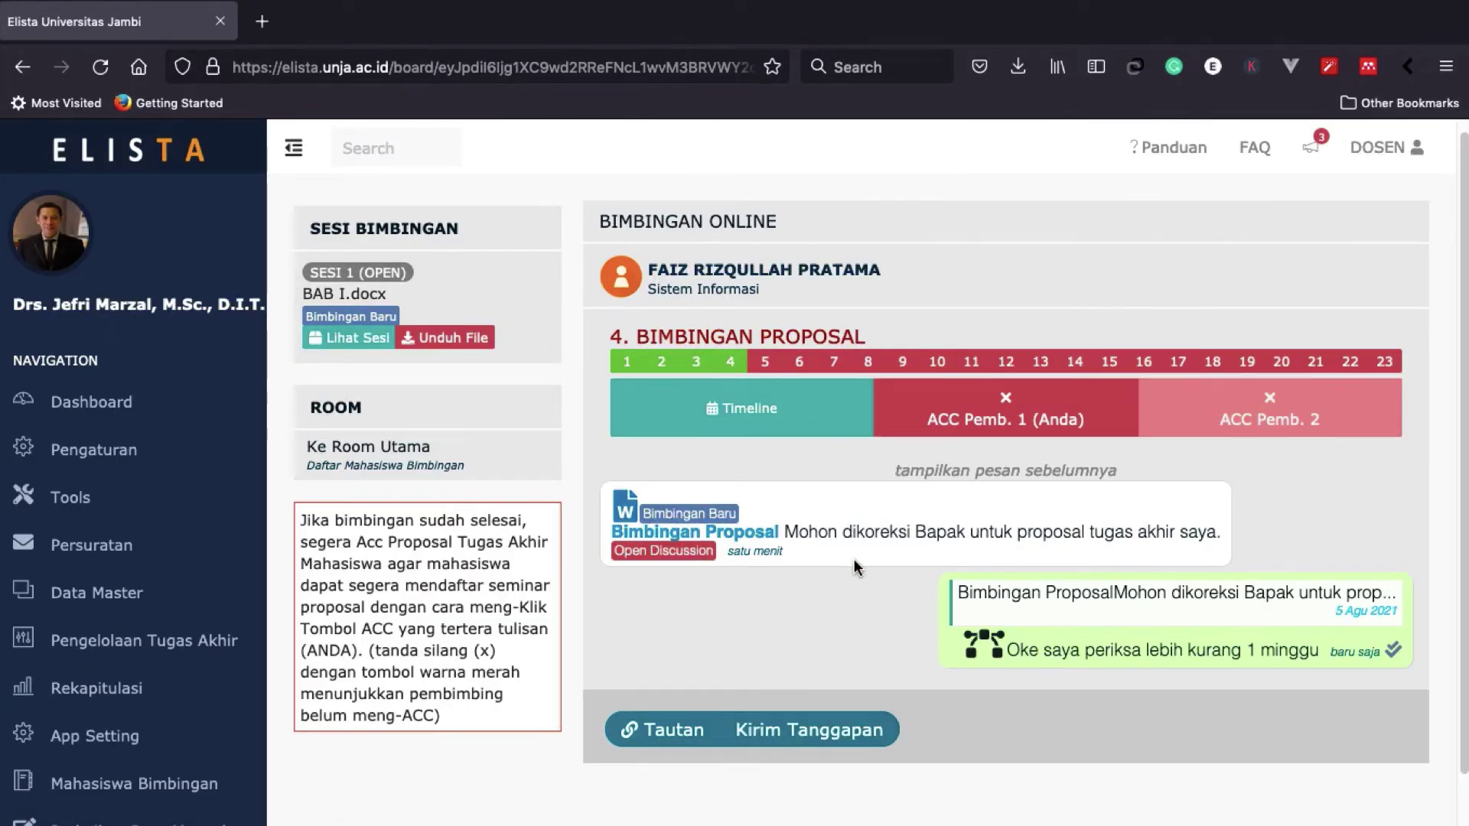
# - Open a new response (Kirim Tanggapan) and attach the commented boardmhs_202108 document from the Downloads folder
pyautogui.click(826, 733)
pyautogui.click(332, 435)
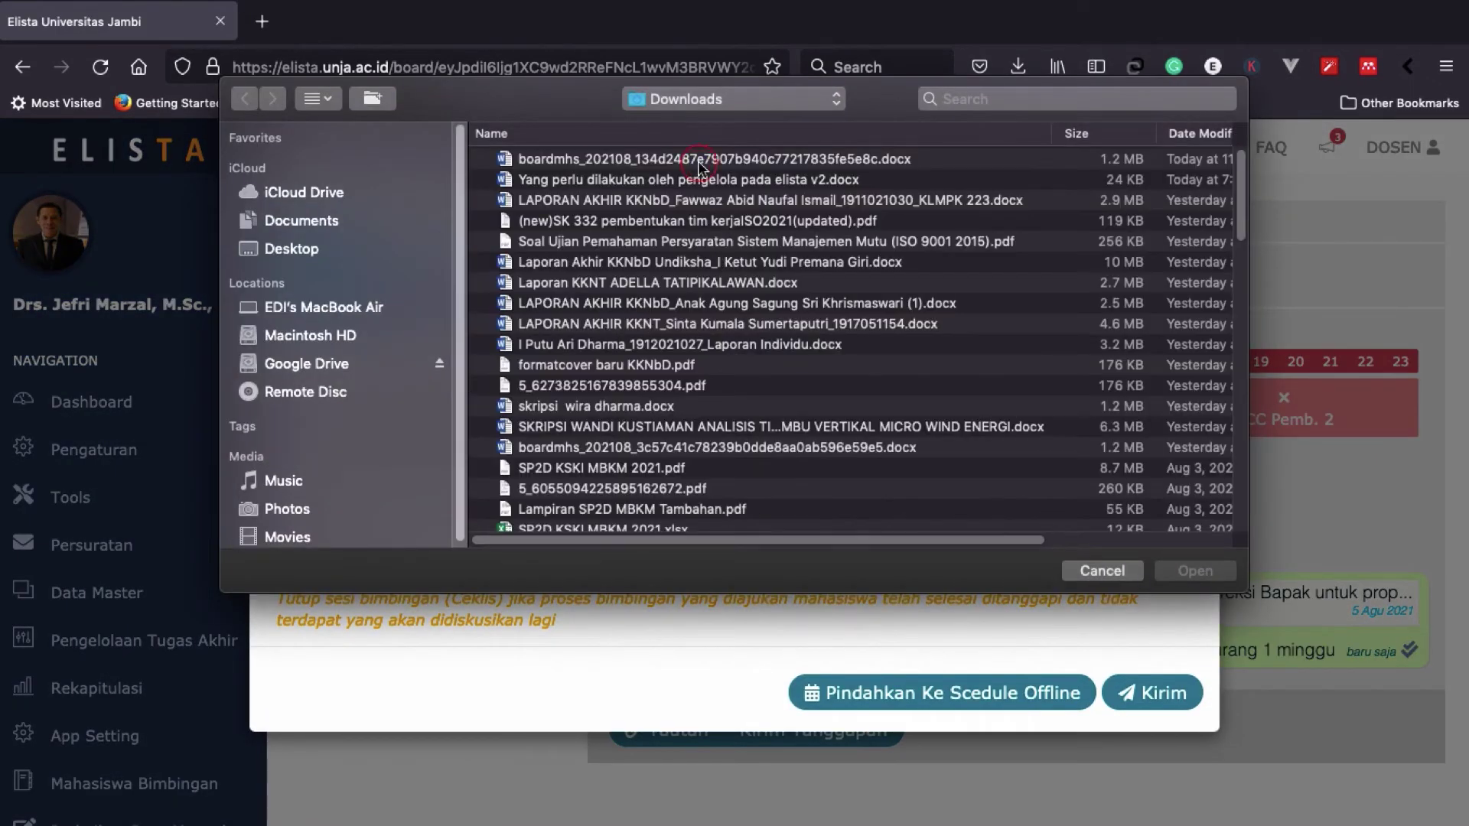
pyautogui.click(700, 162)
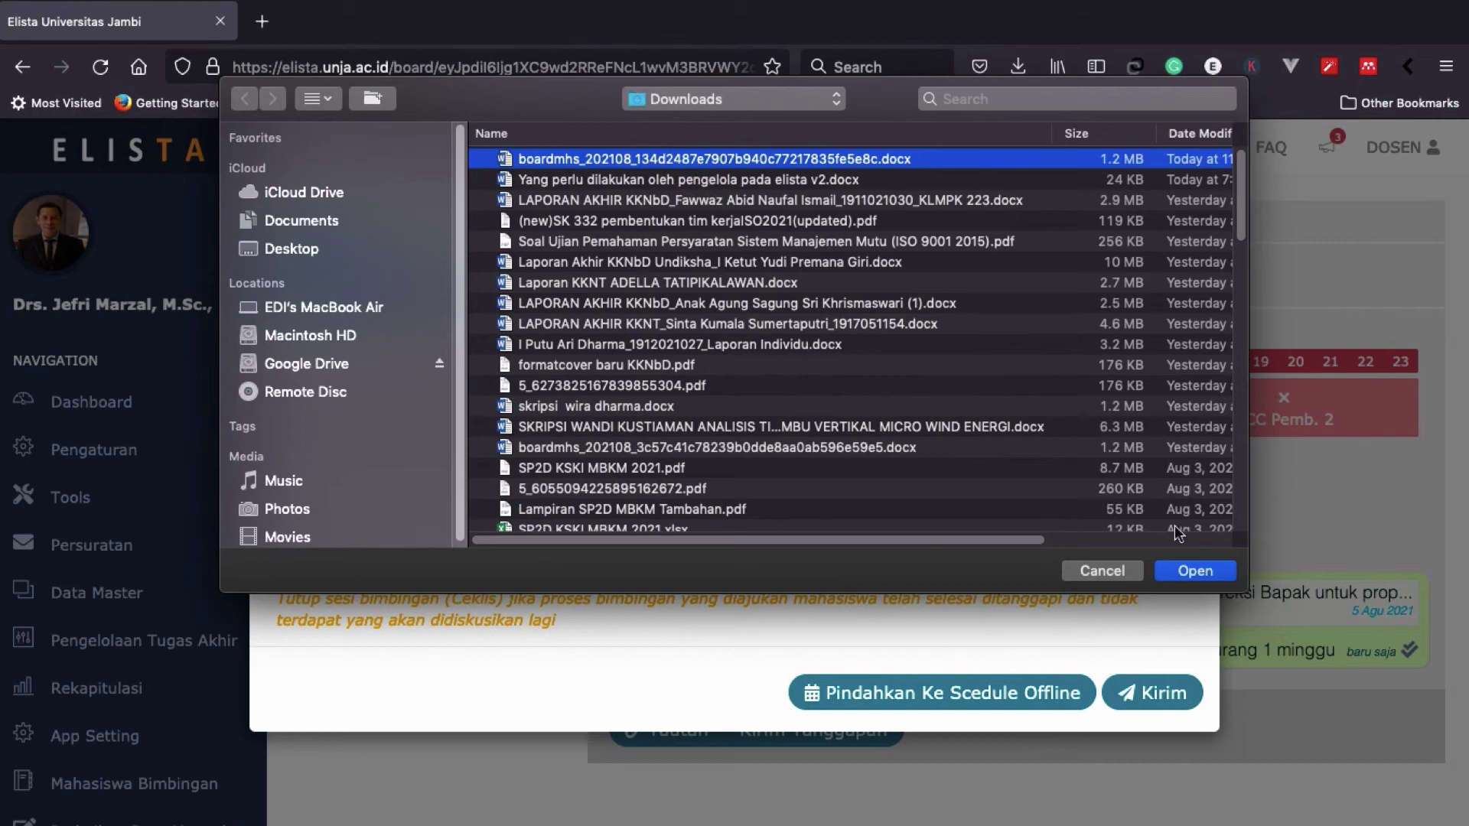
pyautogui.click(1195, 572)
# - Enter the comment "Revisi seperti yang saya koment di wordnya" and send the response with the attached document
pyautogui.click(346, 503)
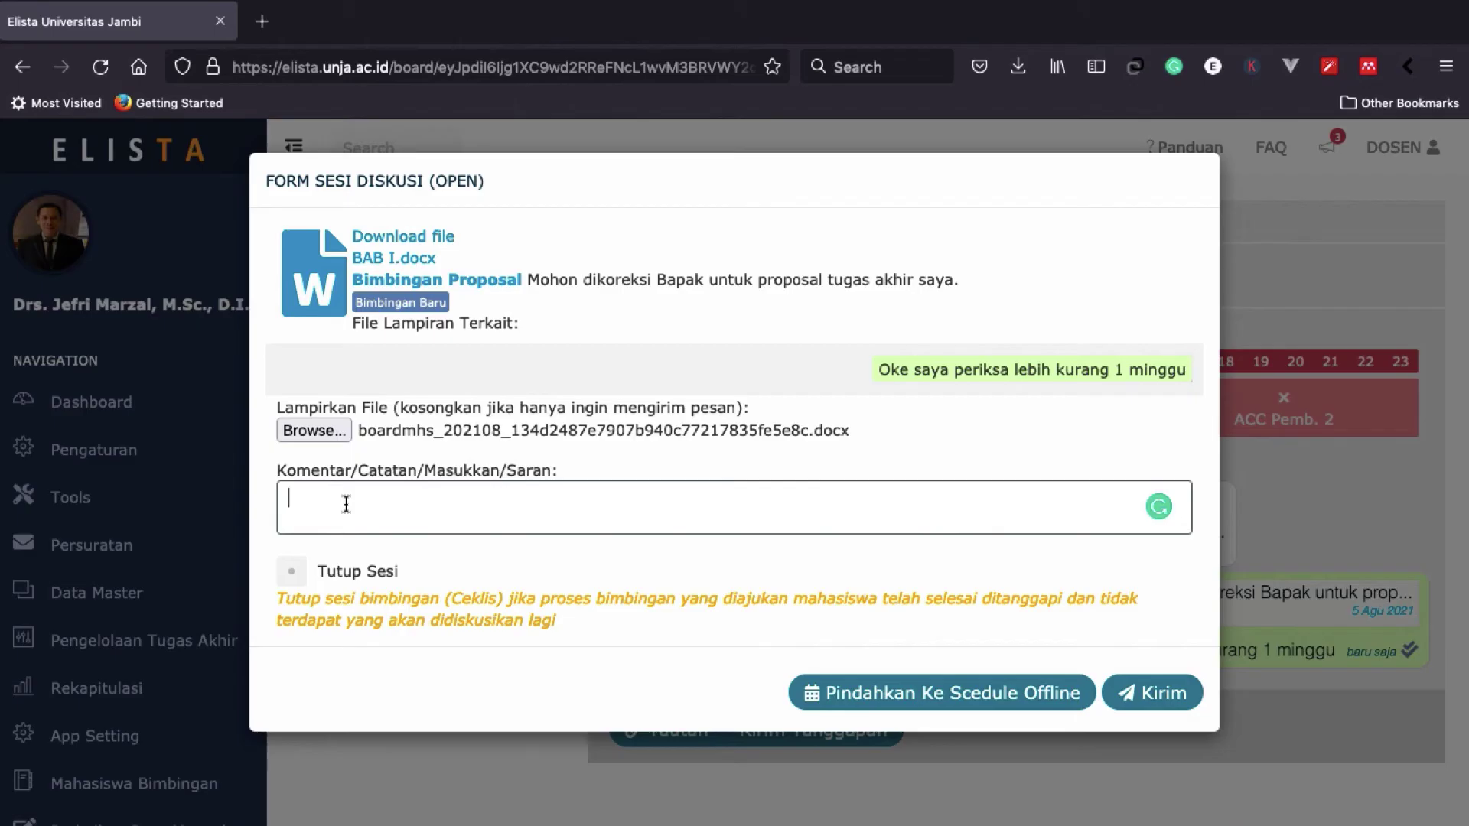
pyautogui.write('Revis')
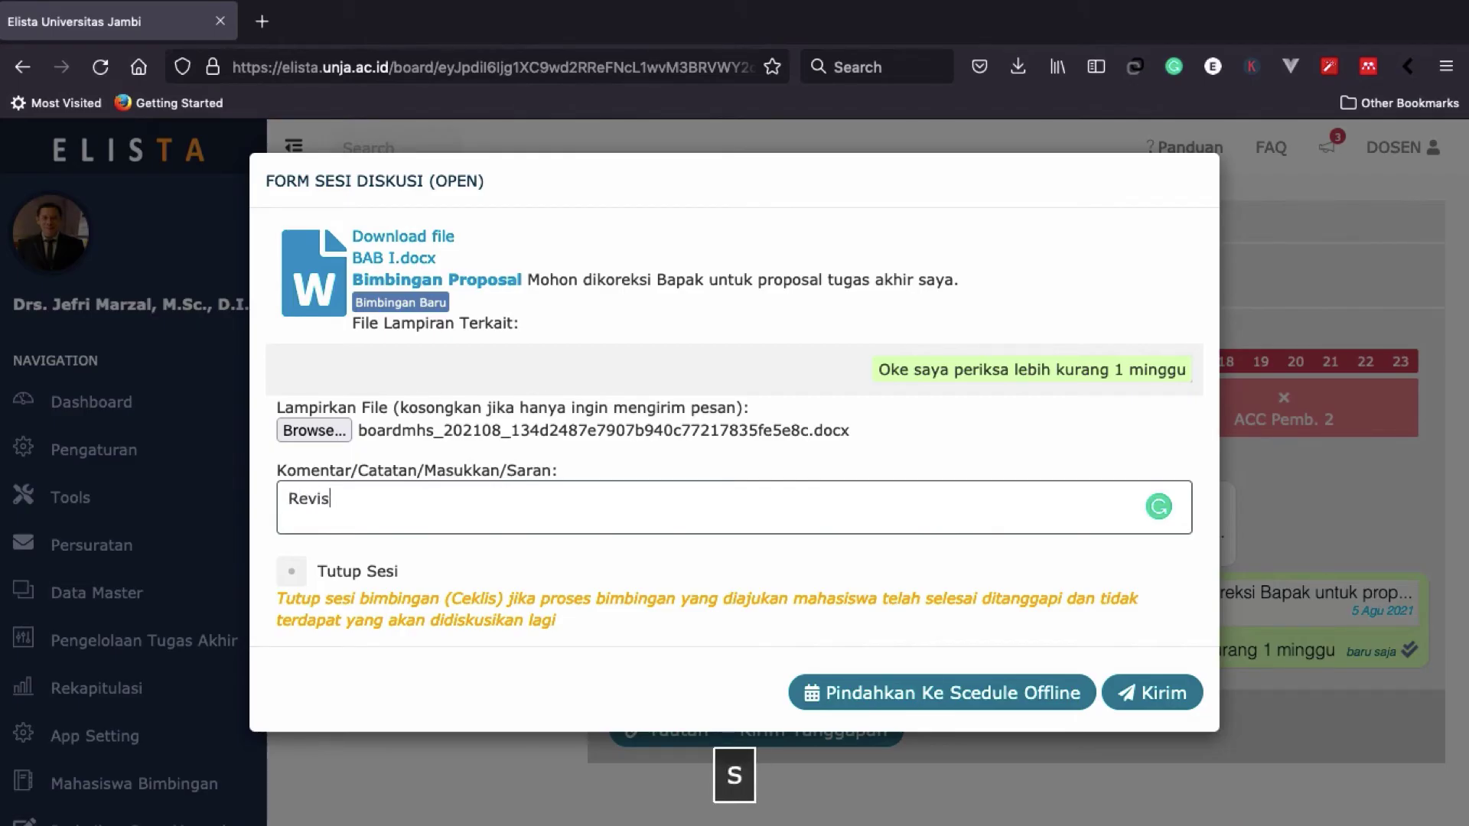
pyautogui.write('i seperti yang')
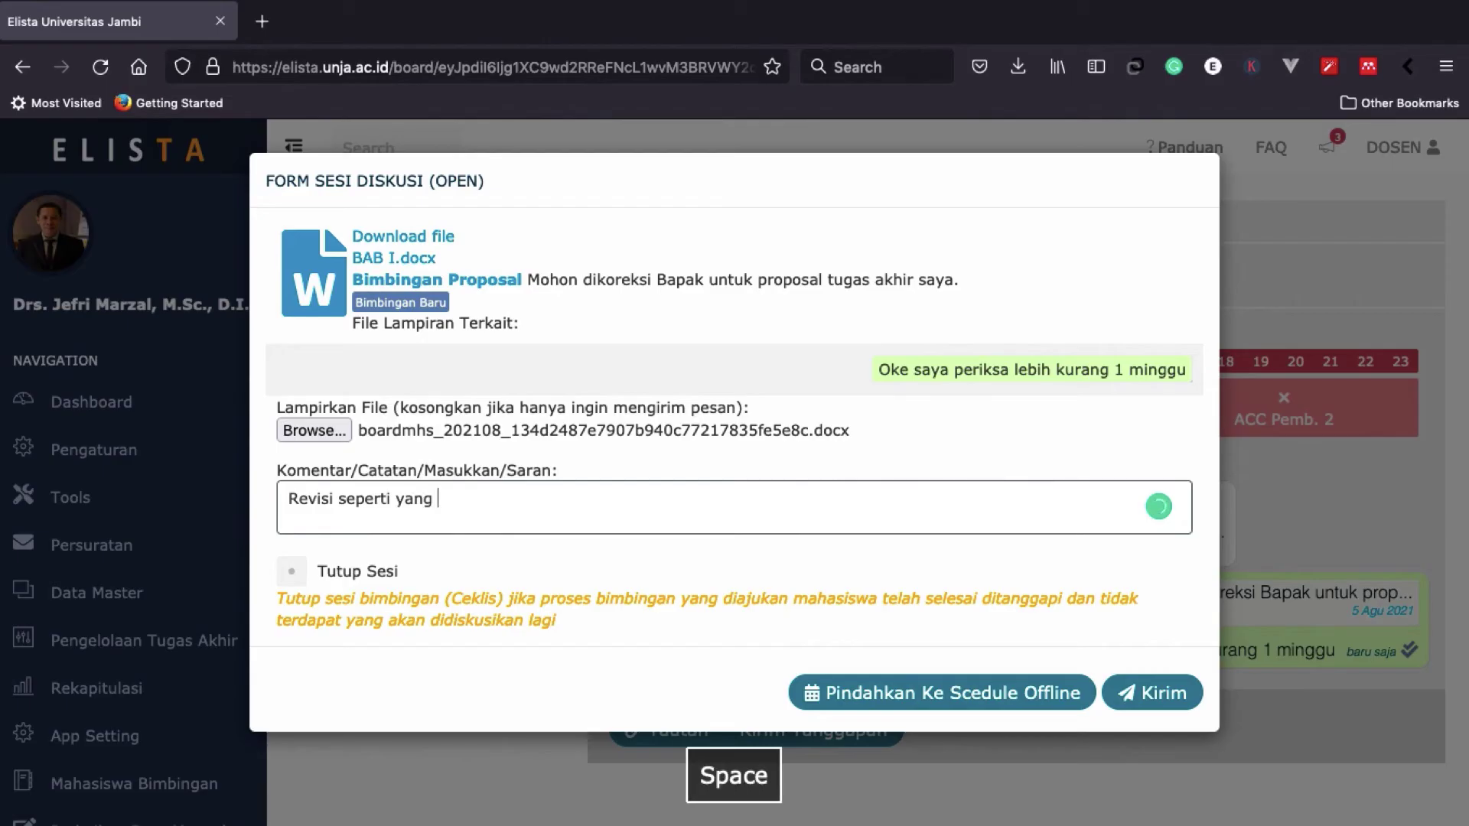
pyautogui.write(' s')
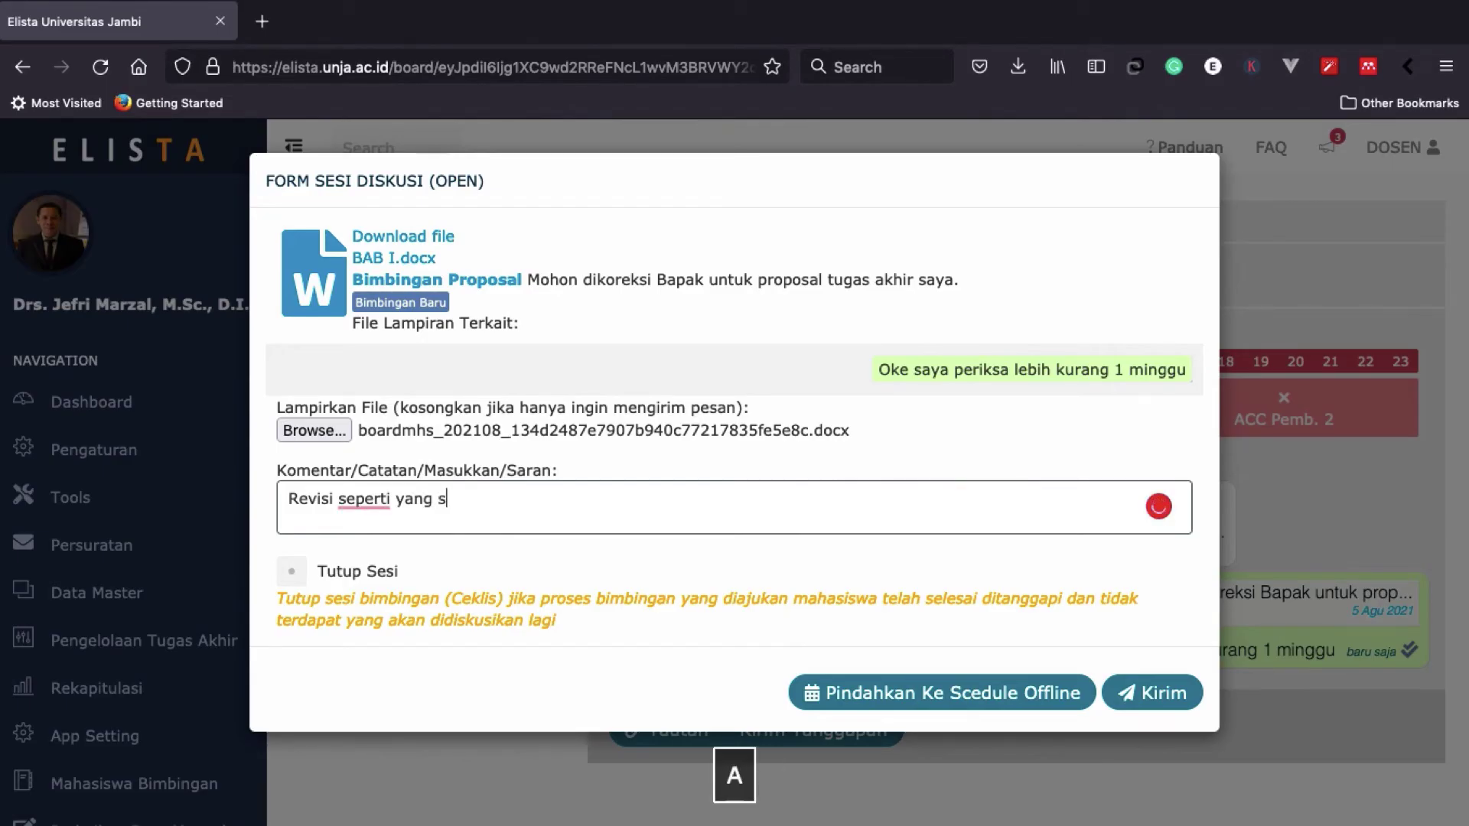
pyautogui.write('aya komen')
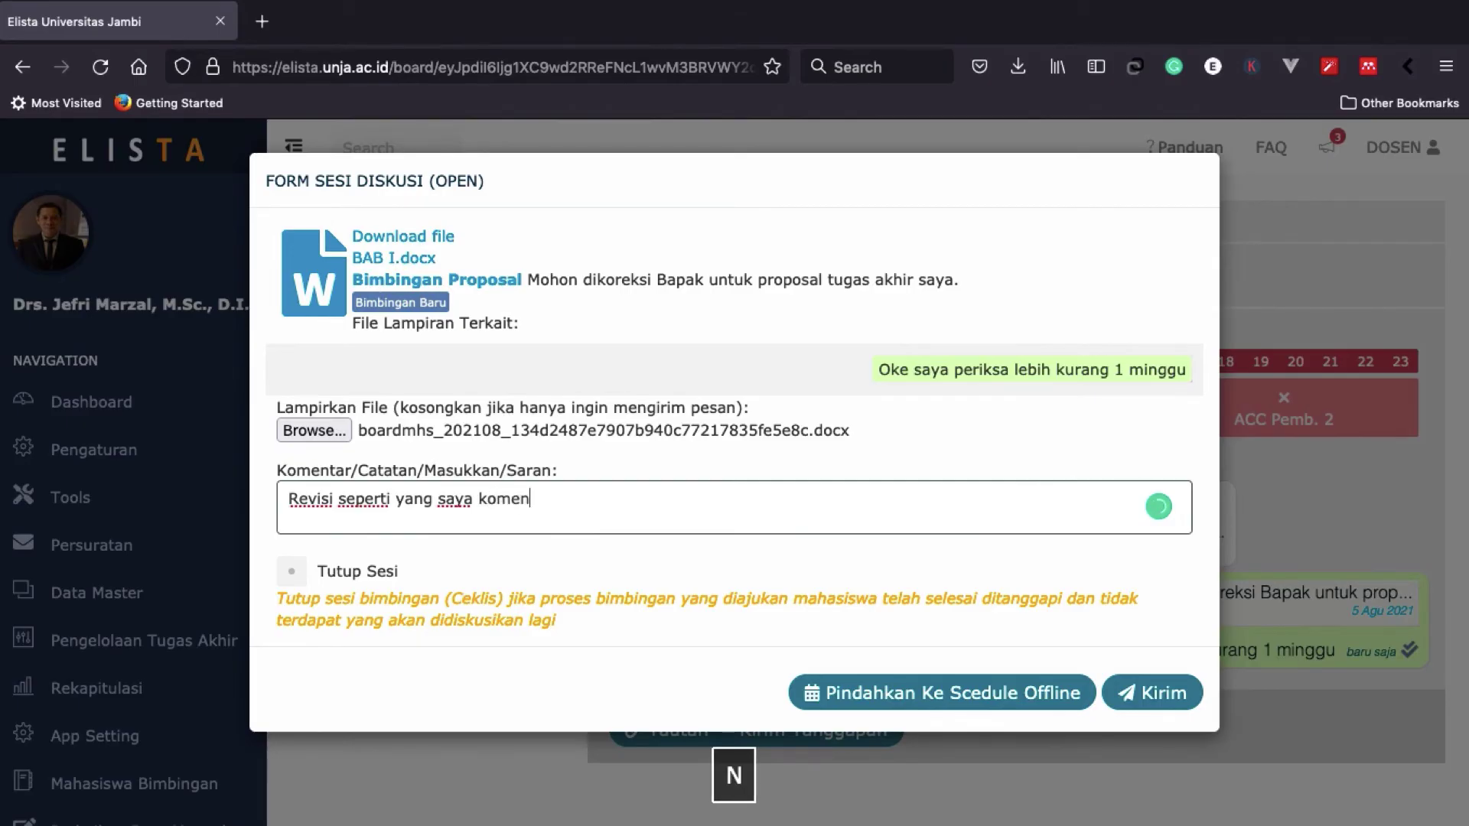
pyautogui.write('t di wordnya')
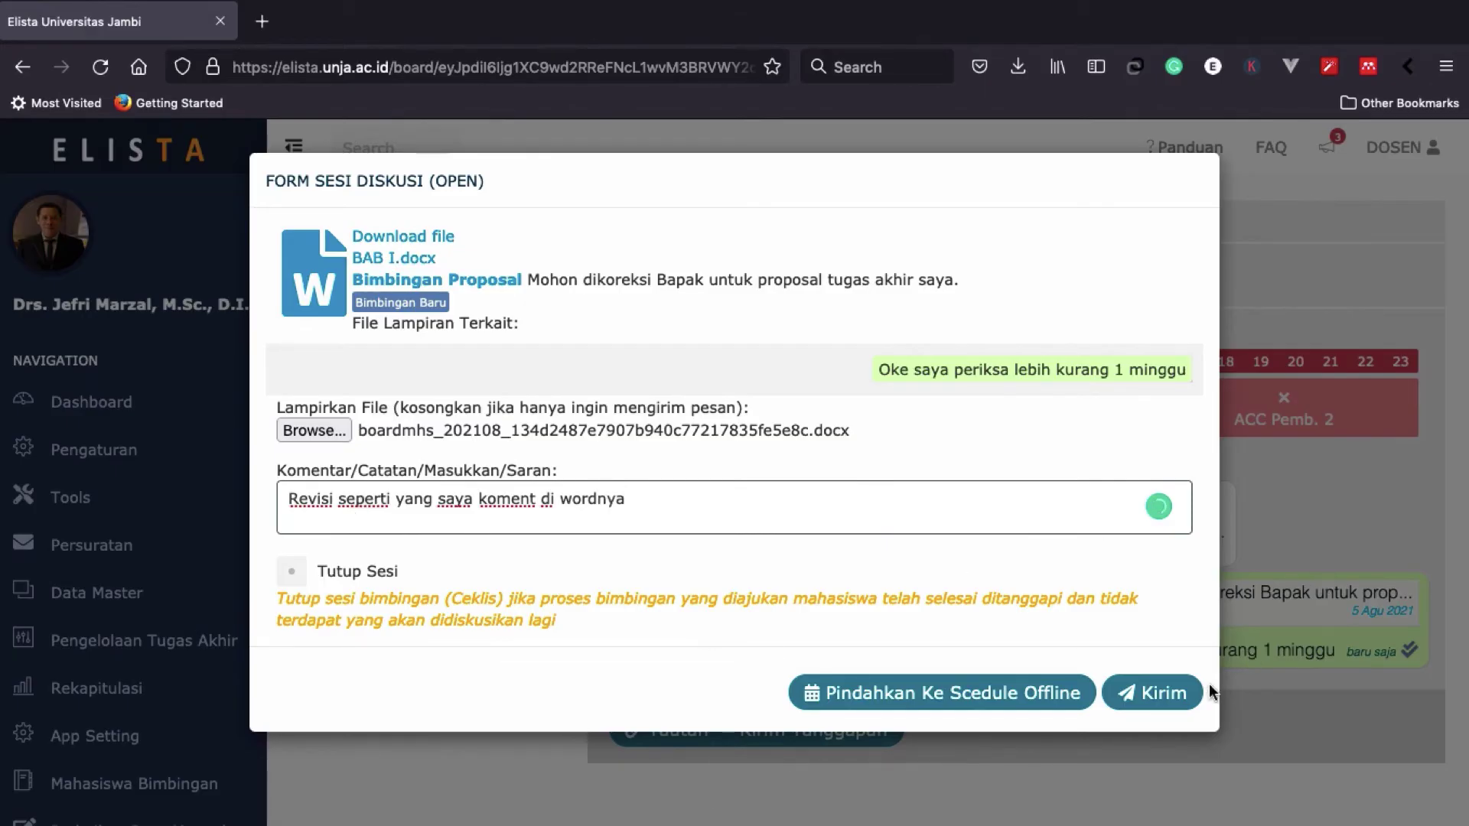
pyautogui.click(1182, 690)
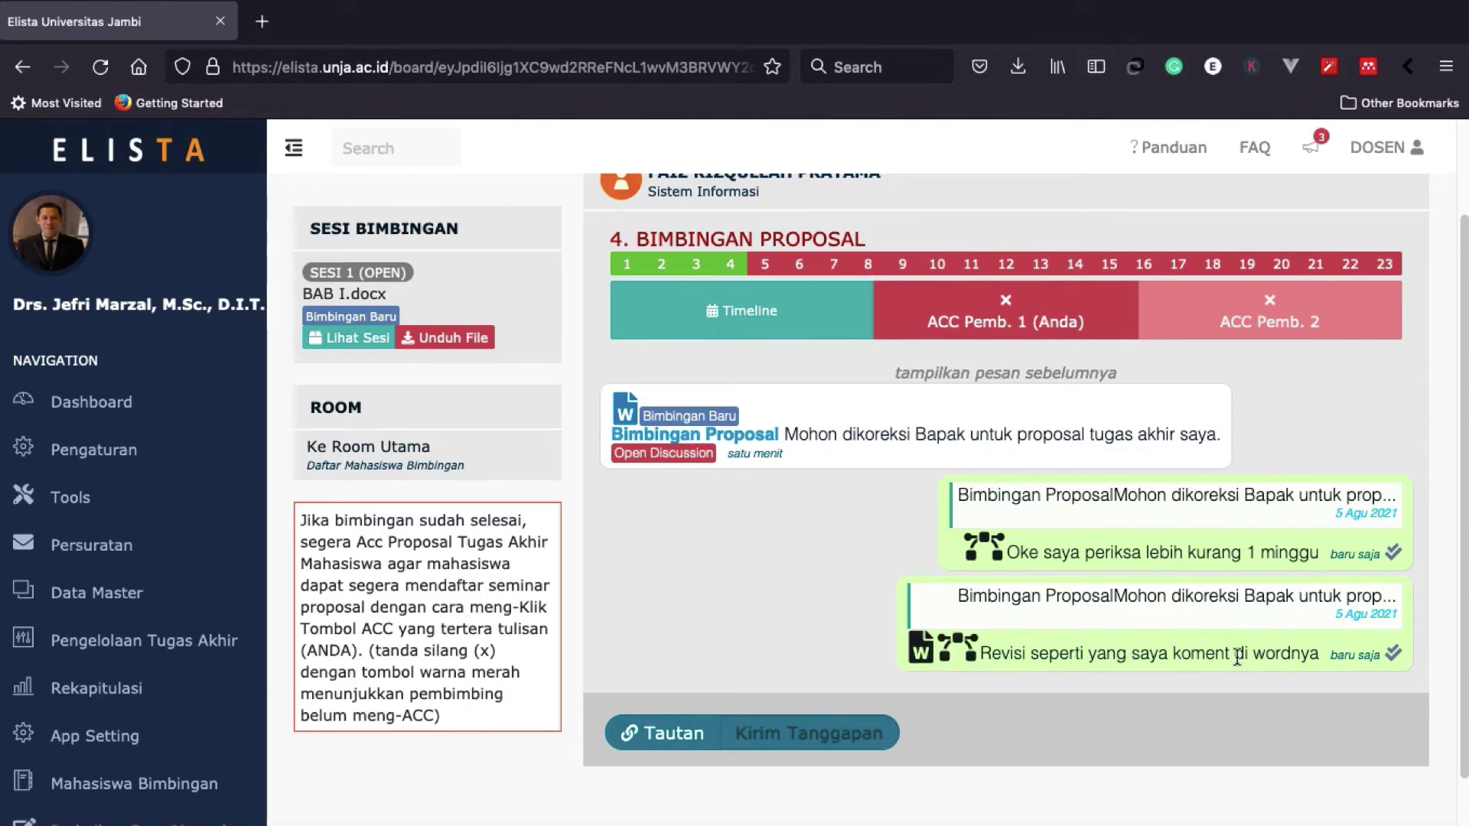
# - Switch to the student's ELISTA window, download the Word file attached to the lecturer's revision message, and check the recent downloads
pyautogui.hotkey('ctrl', 'Left')
pyautogui.hotkey('ctrl', 'Left')
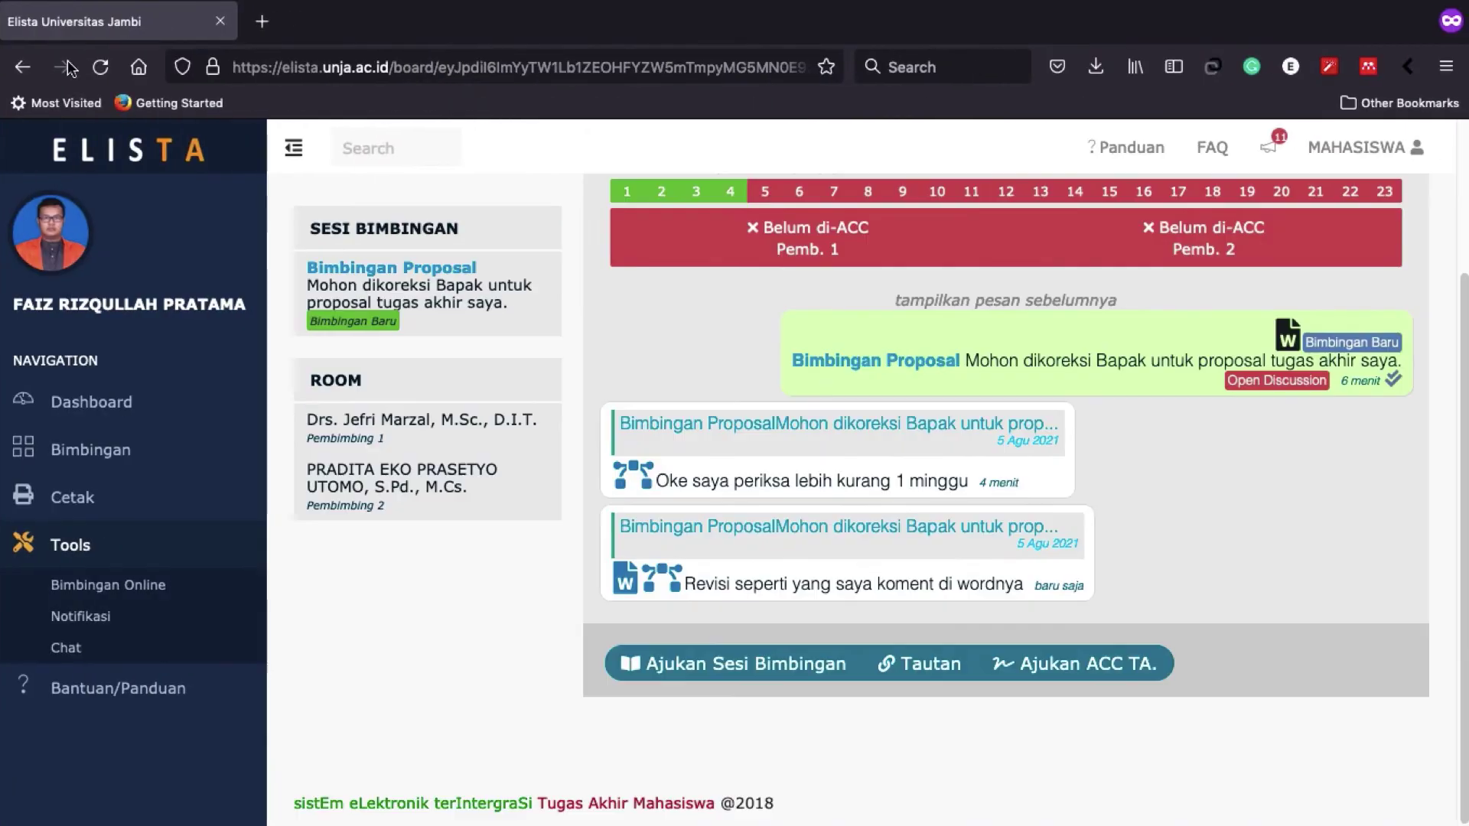
pyautogui.click(649, 306)
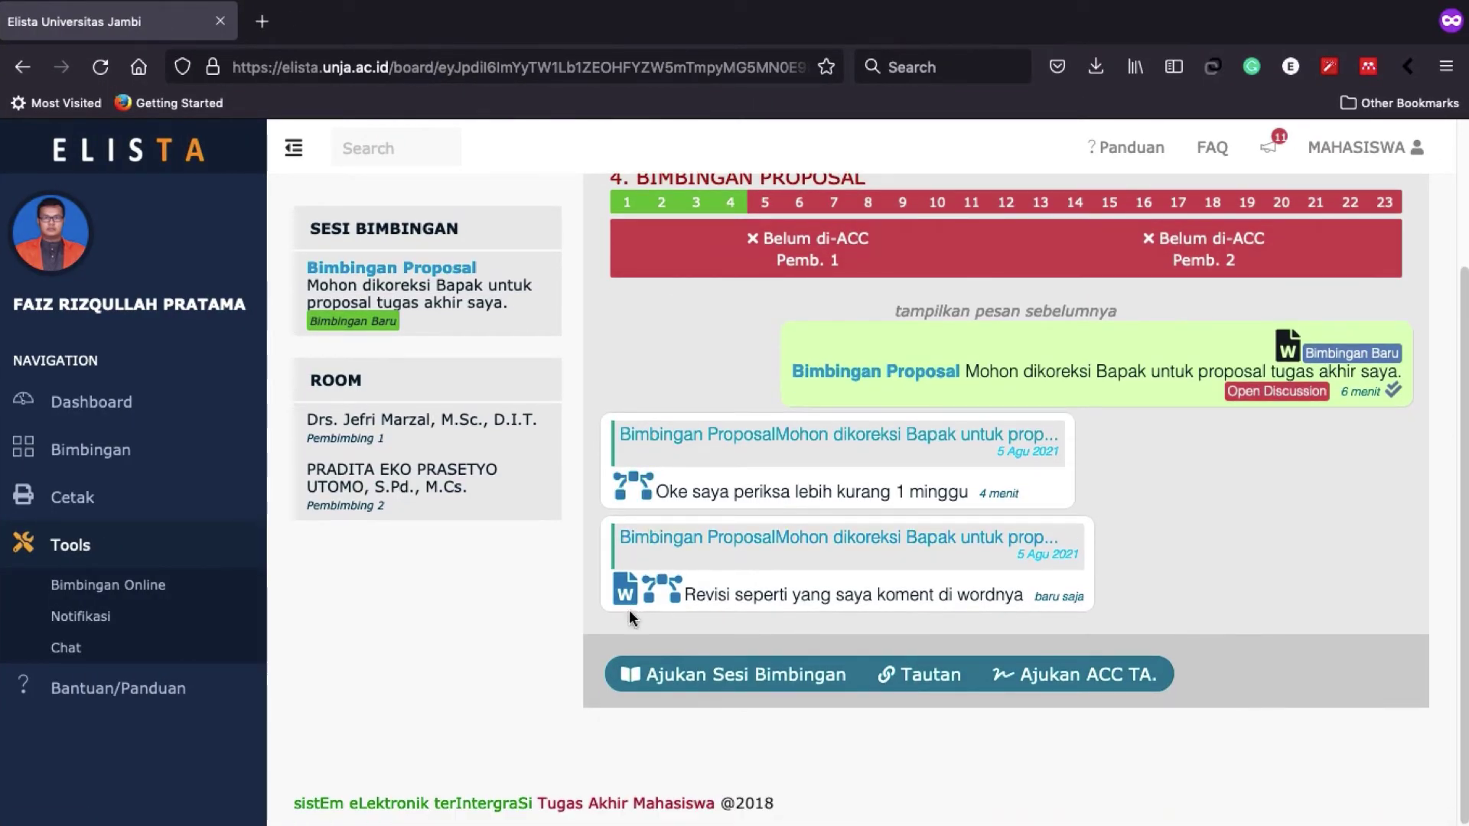
pyautogui.click(626, 596)
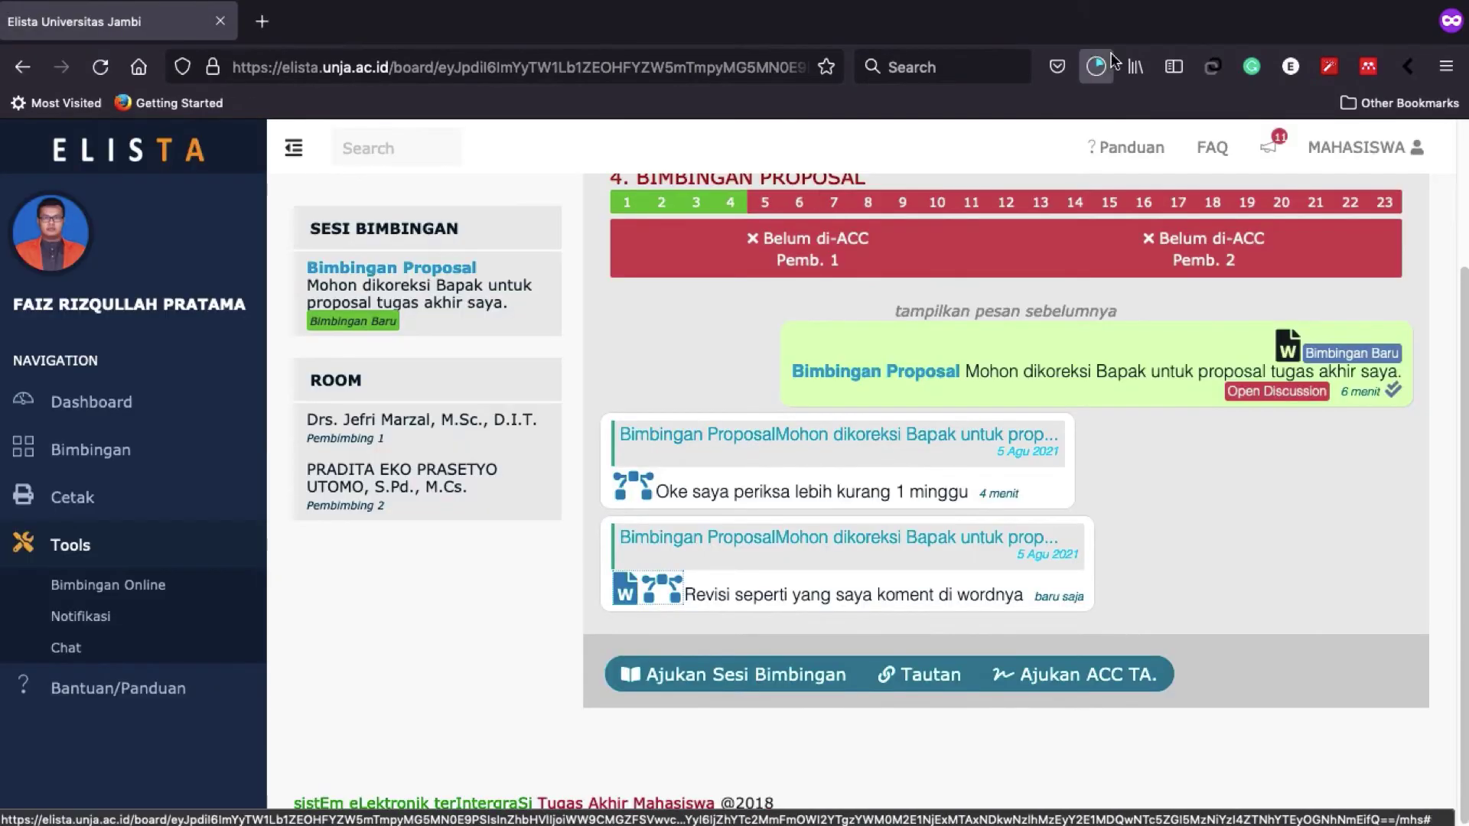
pyautogui.click(1096, 67)
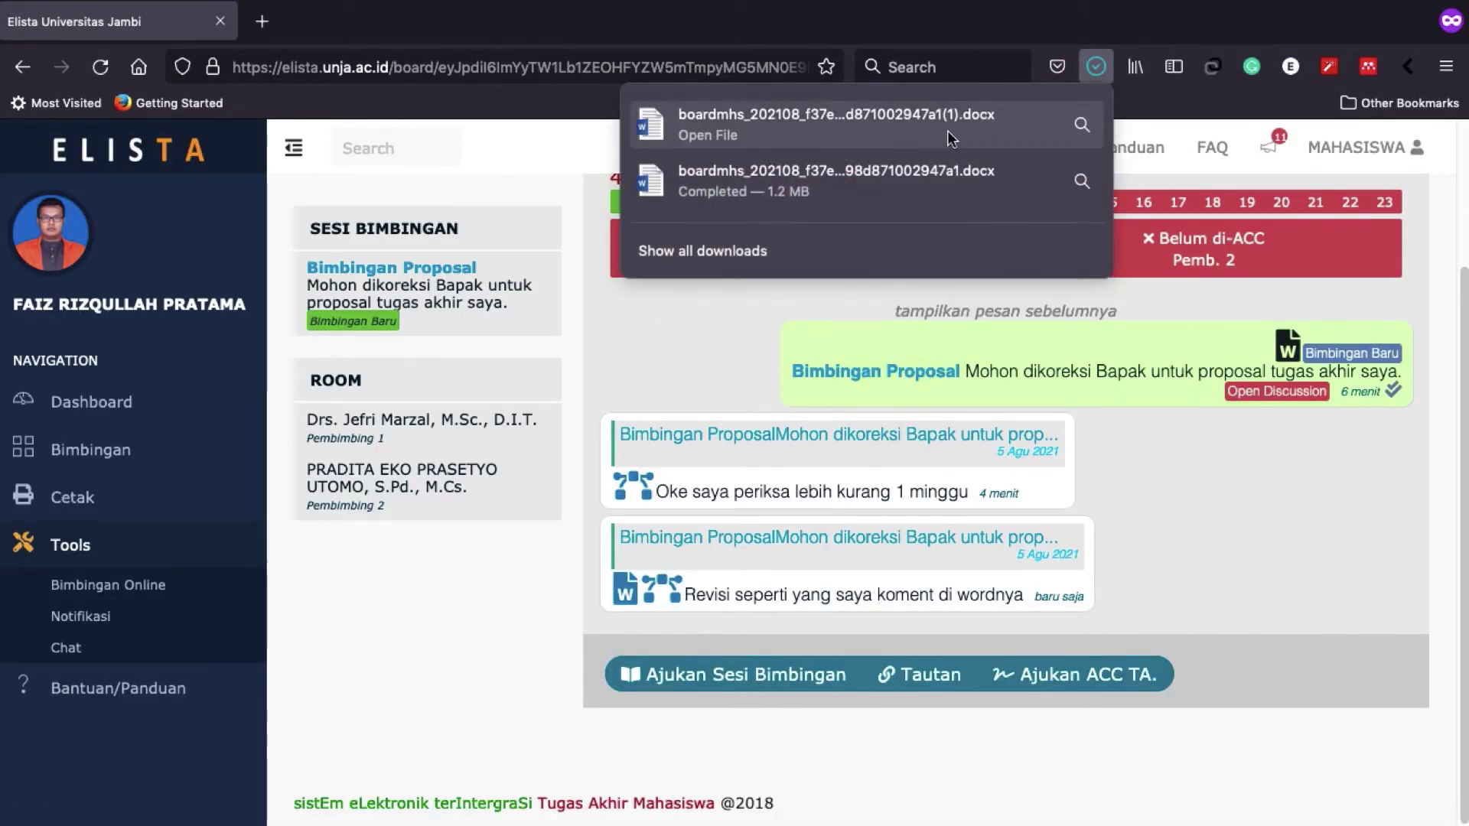
pyautogui.click(1175, 464)
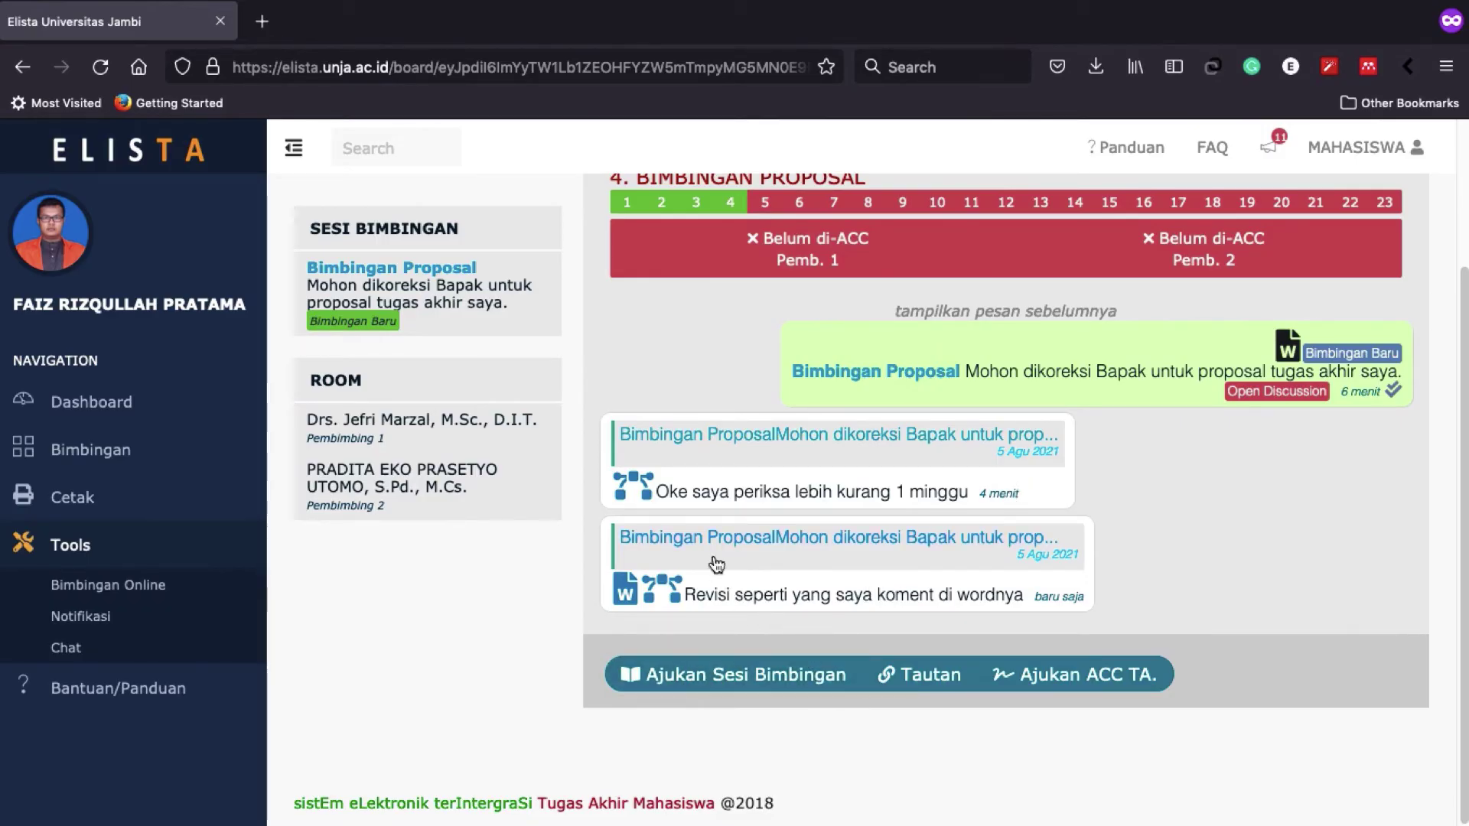
# - Open the student's Bimbingan Proposal session and attach boardmhs_202108_f37e1d40989108cae298d871002947a1(1).docx from the Downloads folder
pyautogui.click(447, 269)
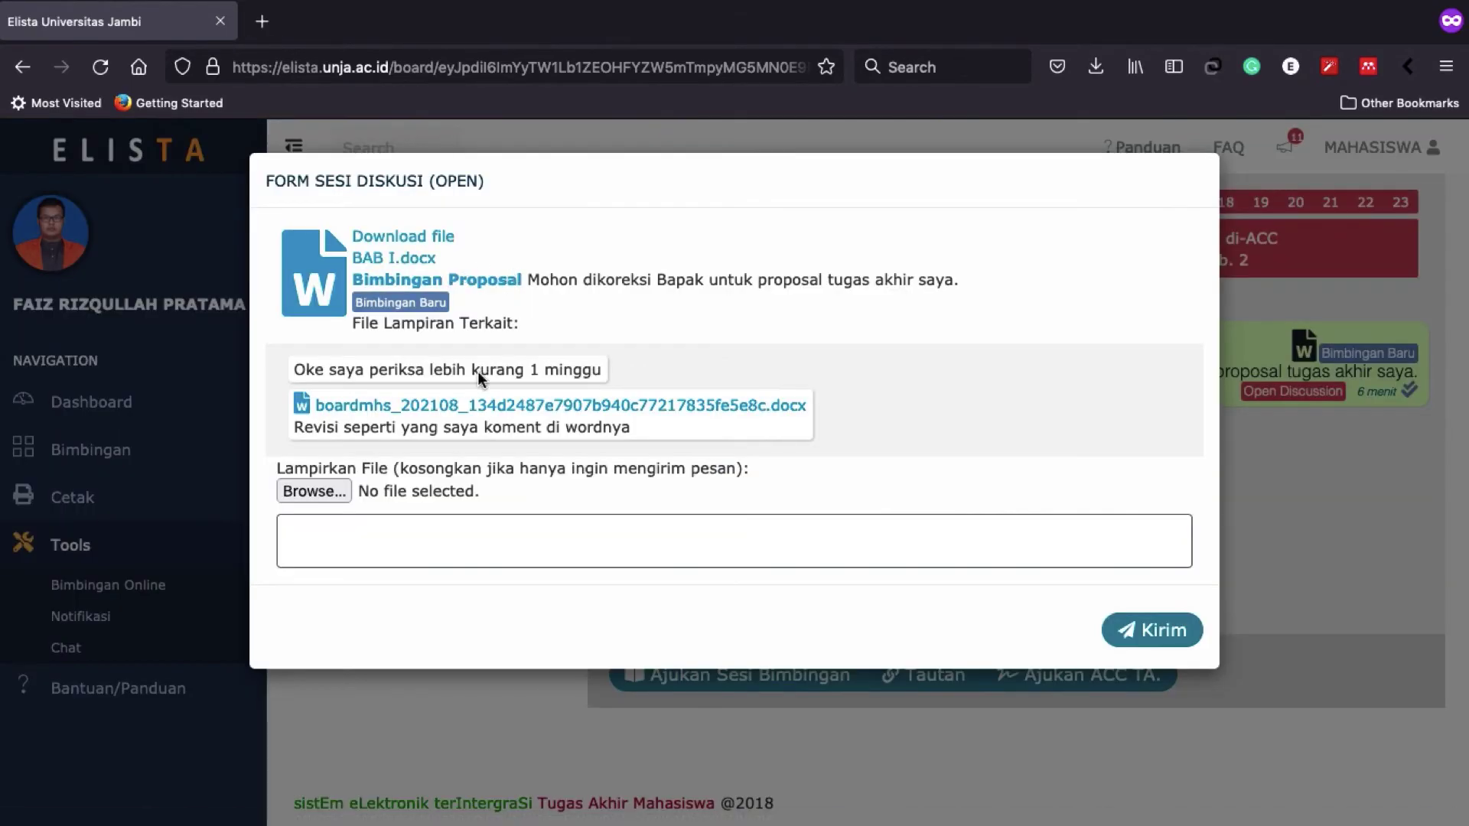
pyautogui.click(330, 495)
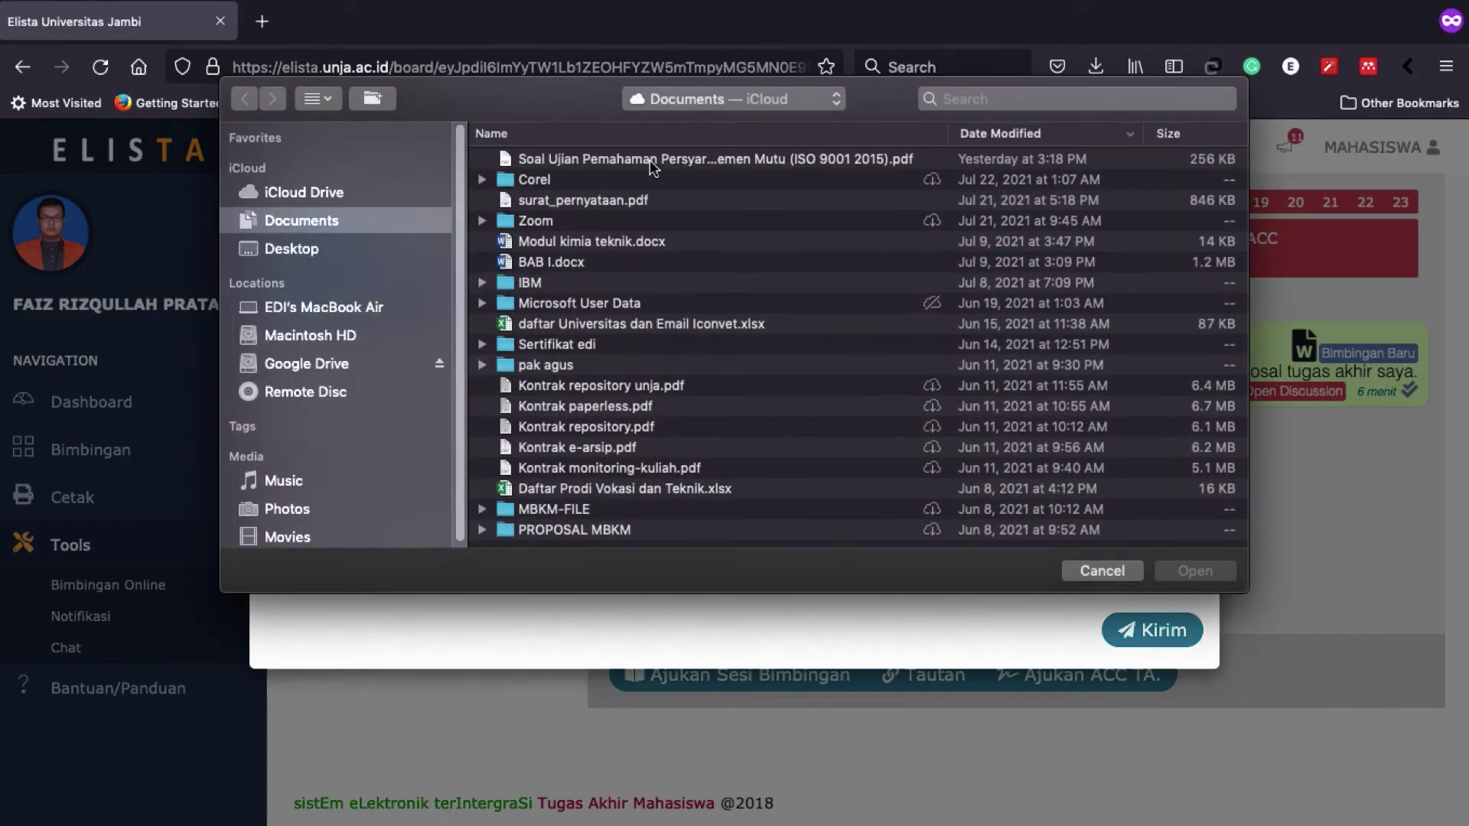
pyautogui.click(699, 107)
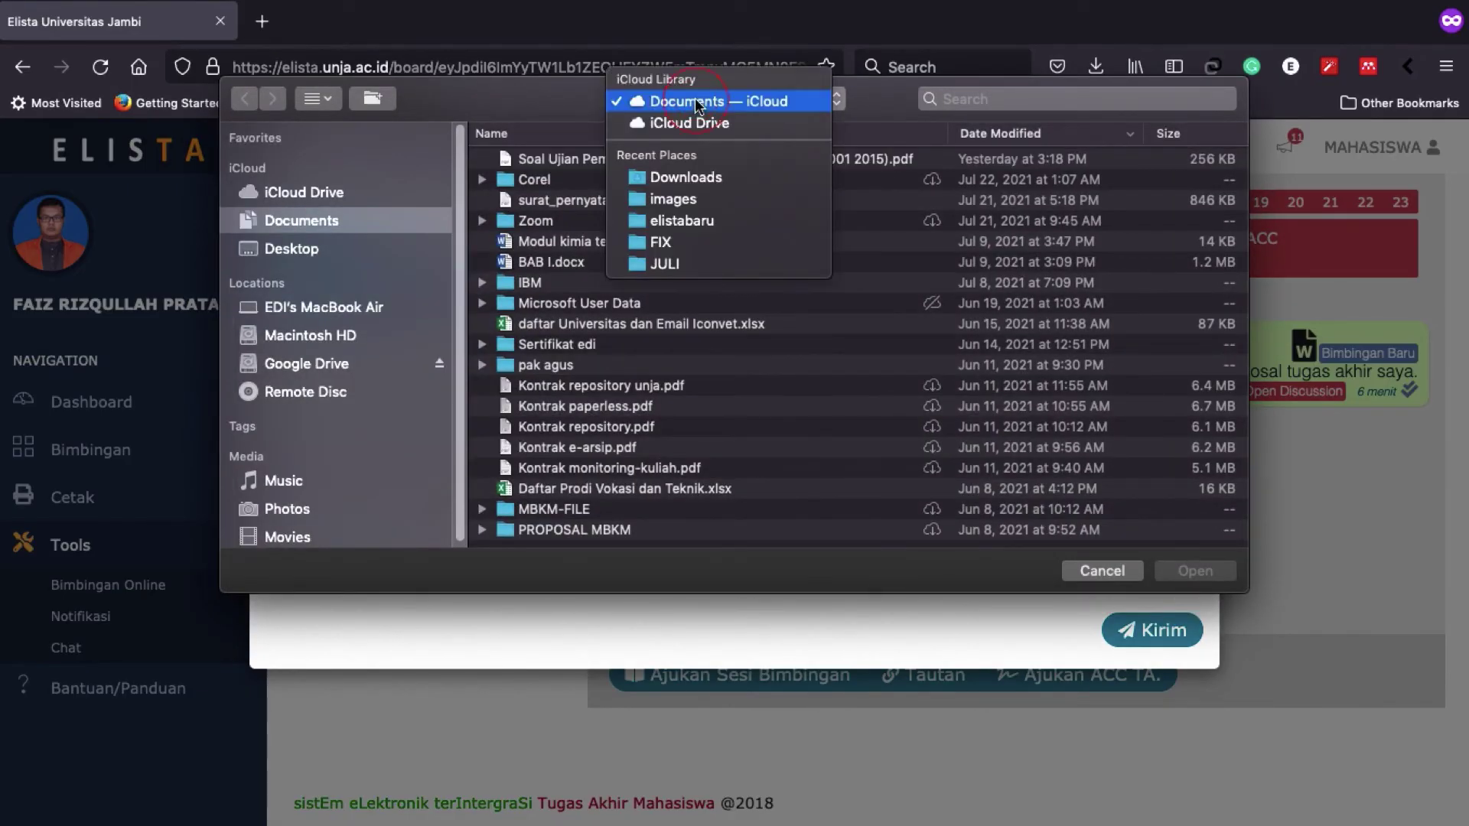
pyautogui.press('Escape')
pyautogui.press('super+alt+l')
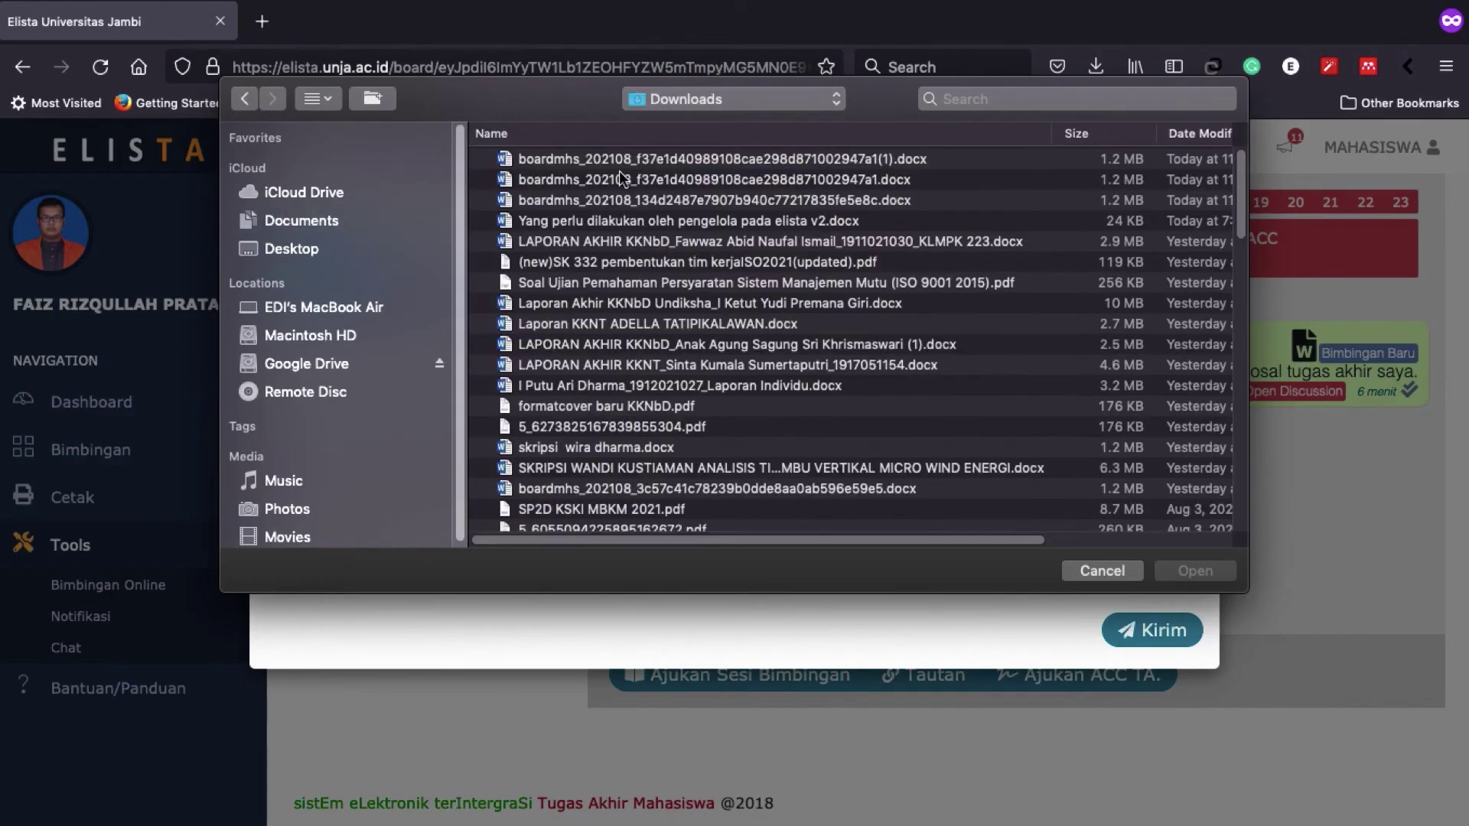
pyautogui.click(618, 163)
pyautogui.click(1192, 574)
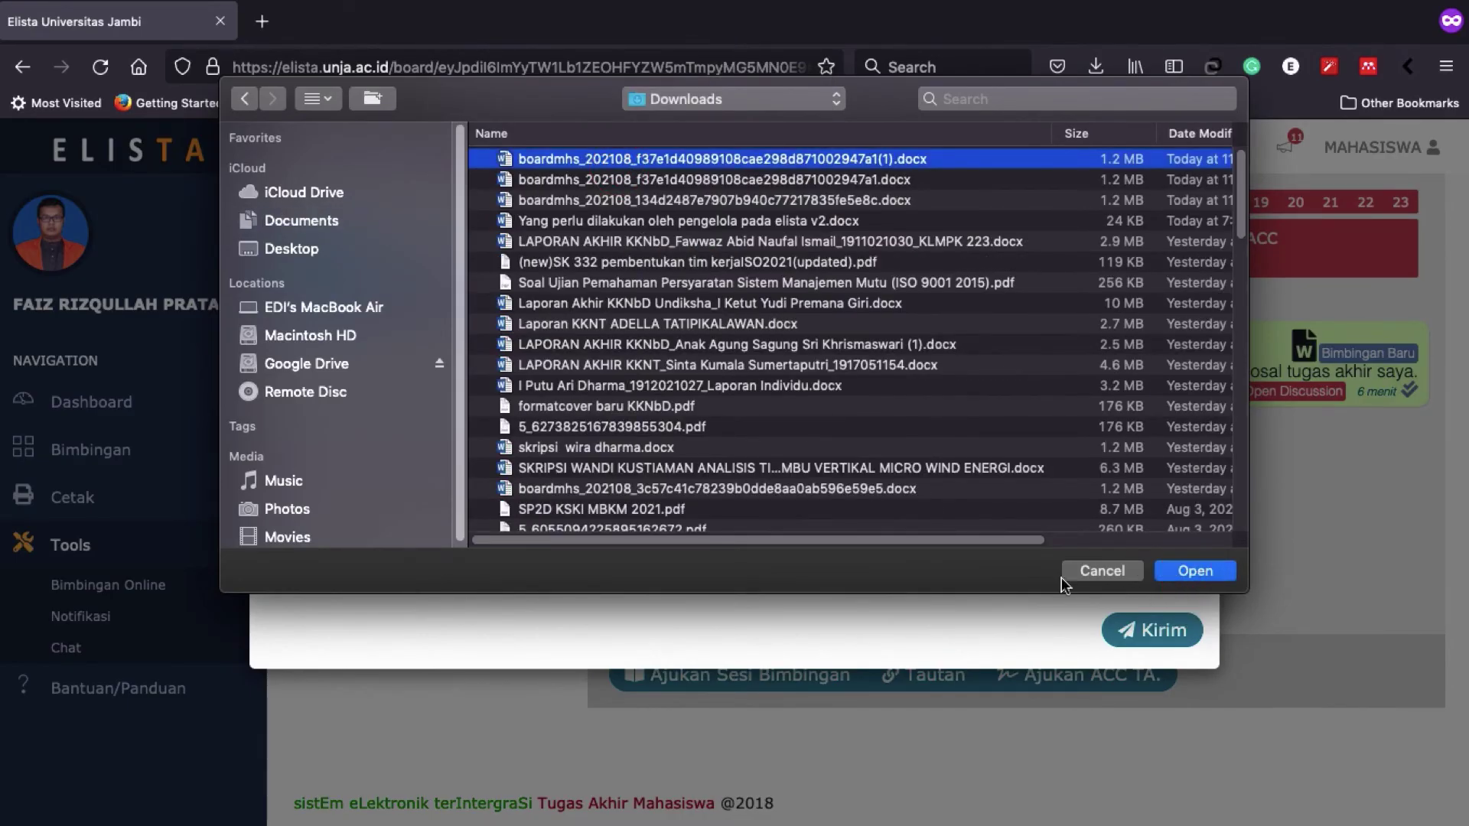
# - Write the message "Ini pak skripsi yang sudah sya revisi" and send it with the attached file
pyautogui.click(778, 545)
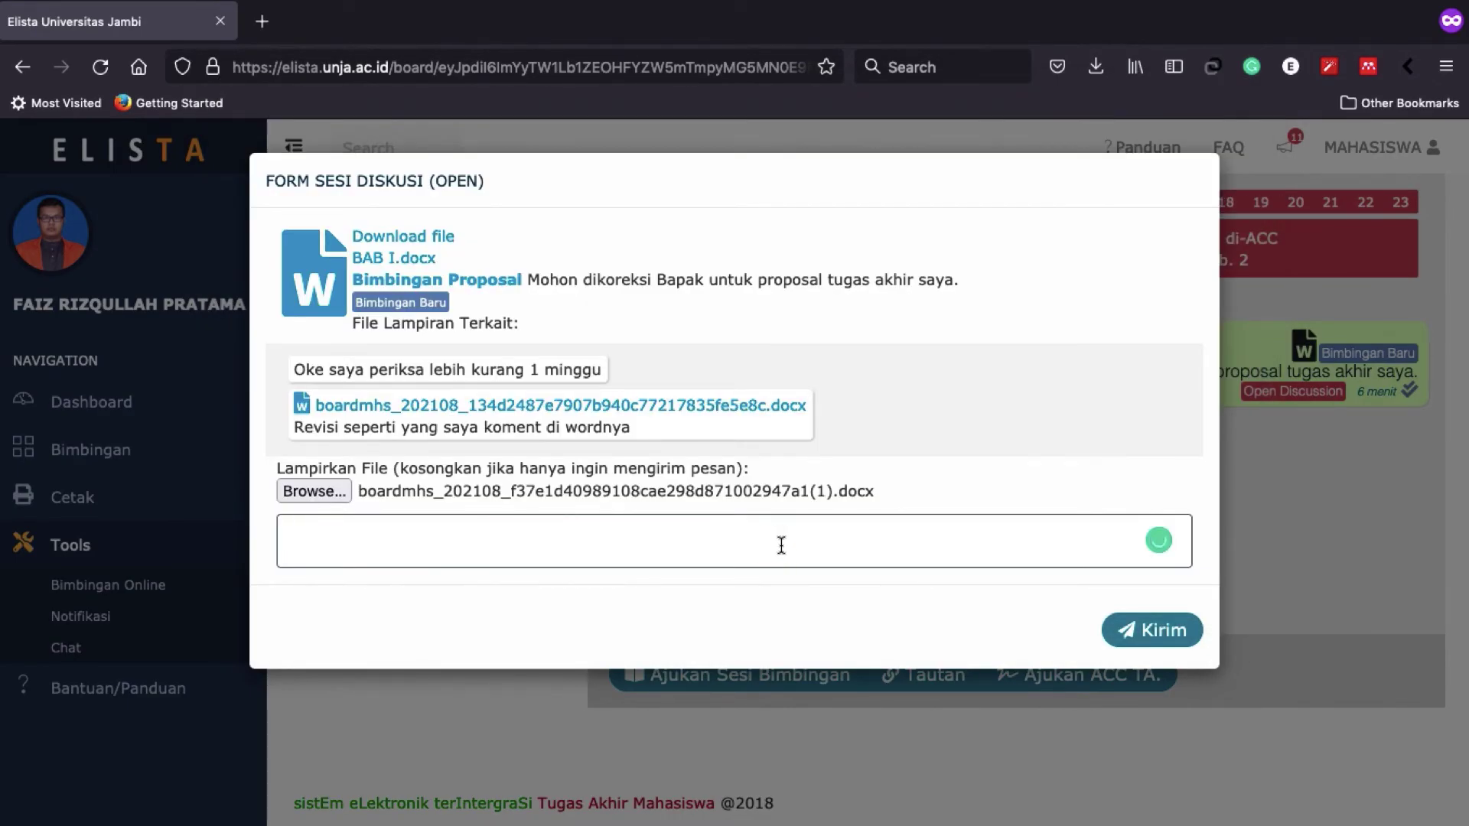
pyautogui.write('Ini pak ')
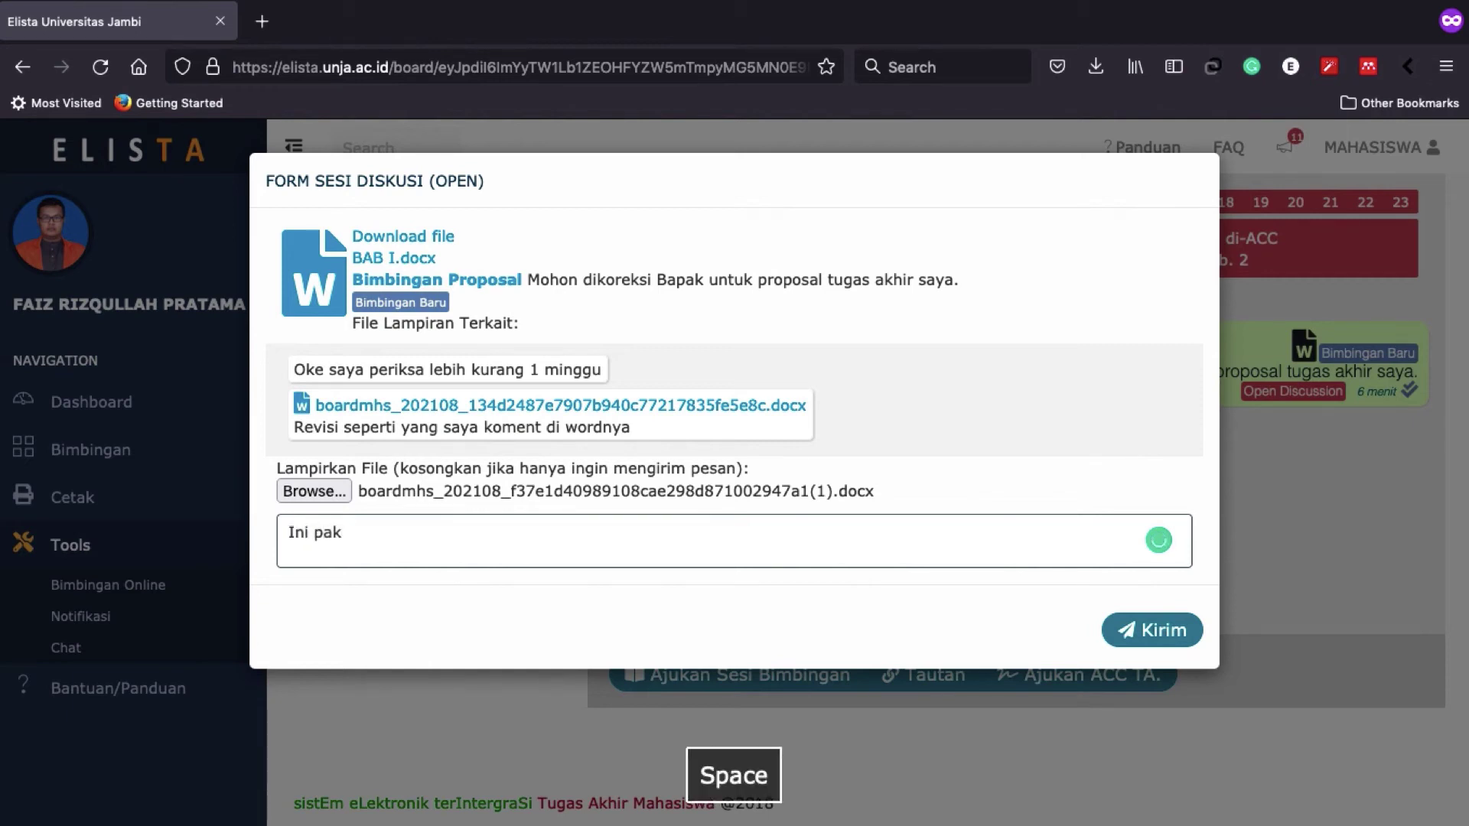
pyautogui.write('file')
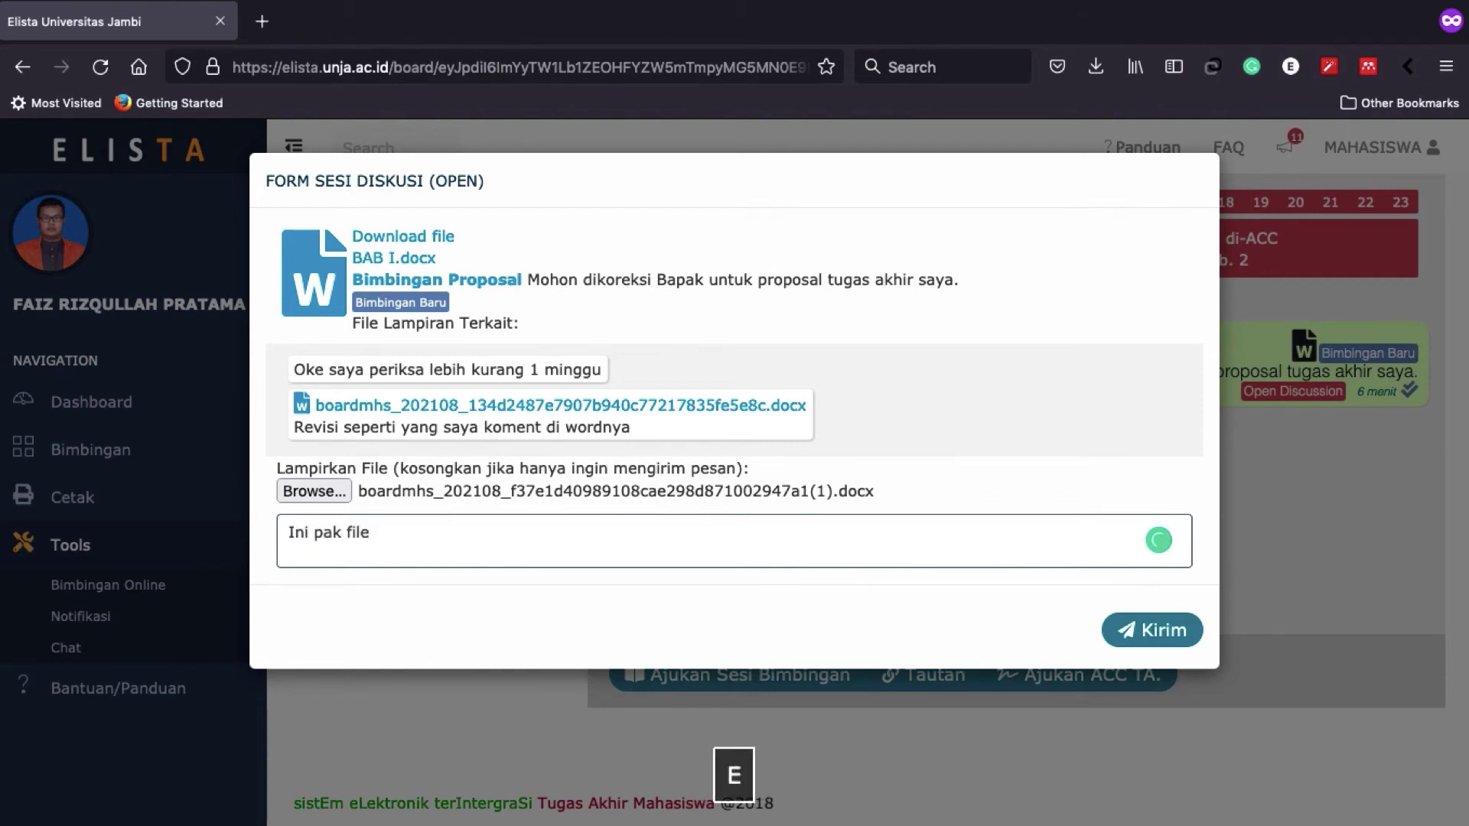
pyautogui.press('BackSpace')
pyautogui.press('BackSpace')
pyautogui.press('BackSpace')
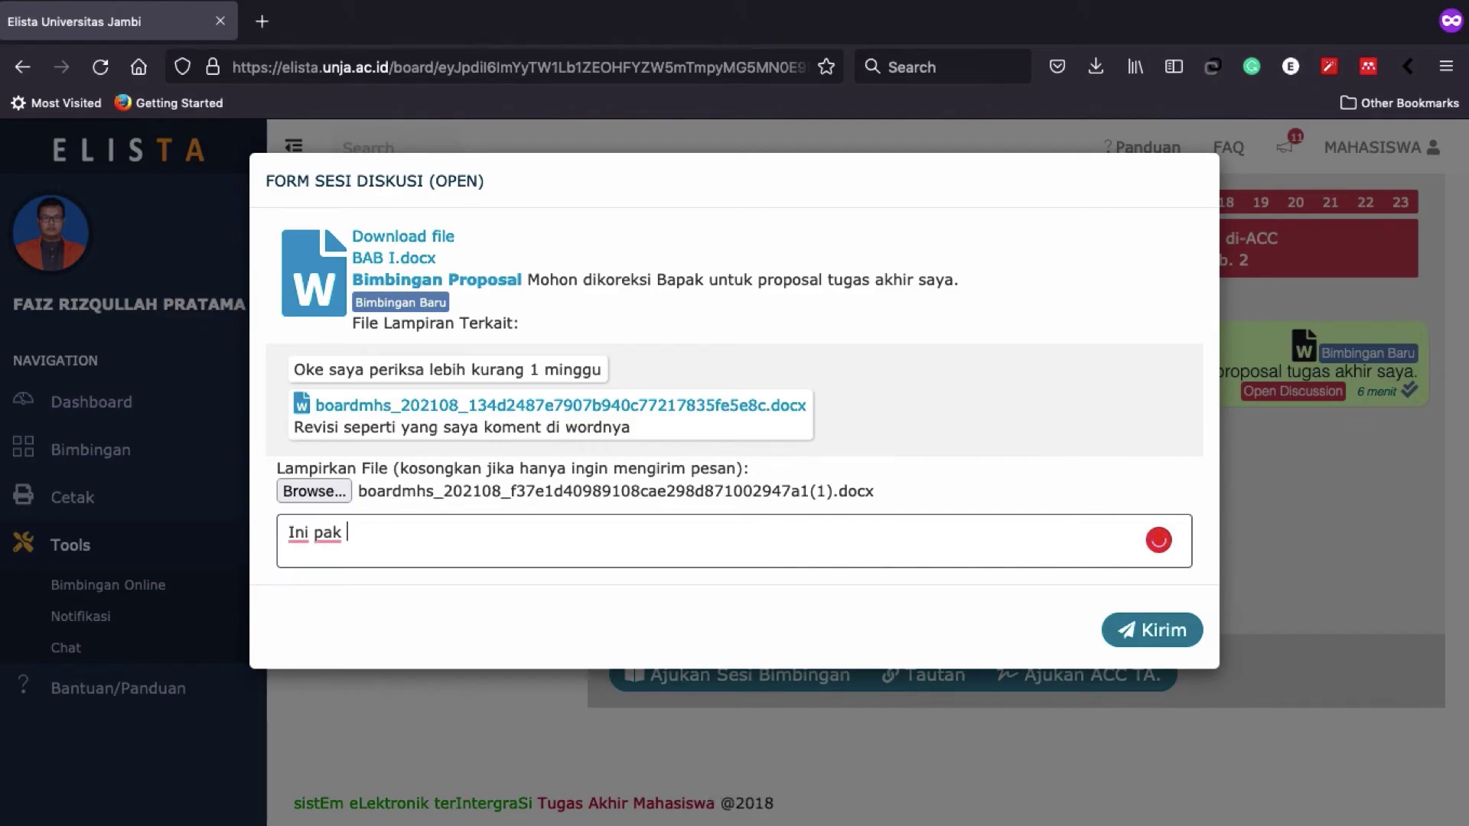
pyautogui.write('skripsi yang sud')
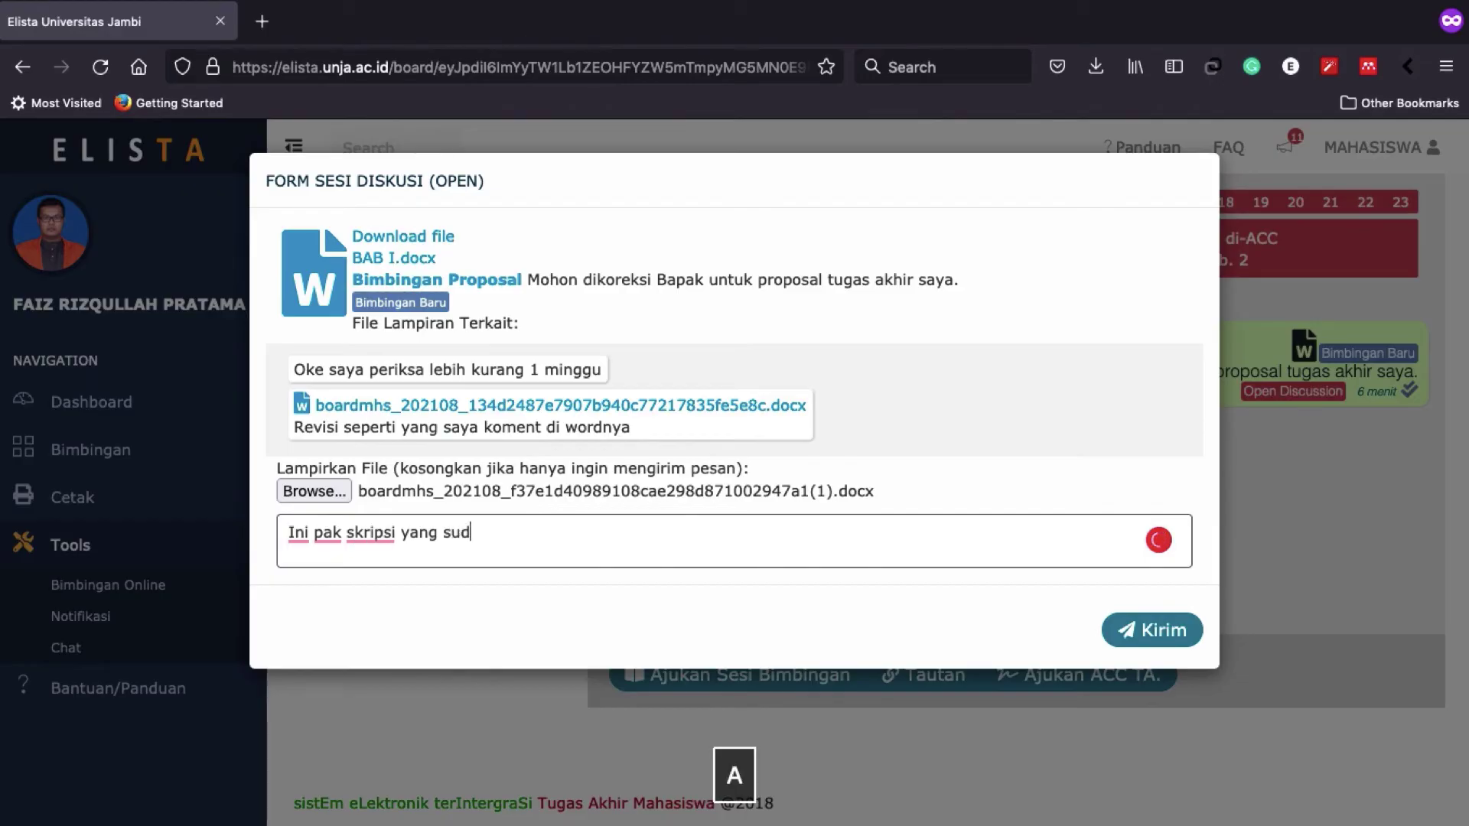
pyautogui.write('ah sya revisi')
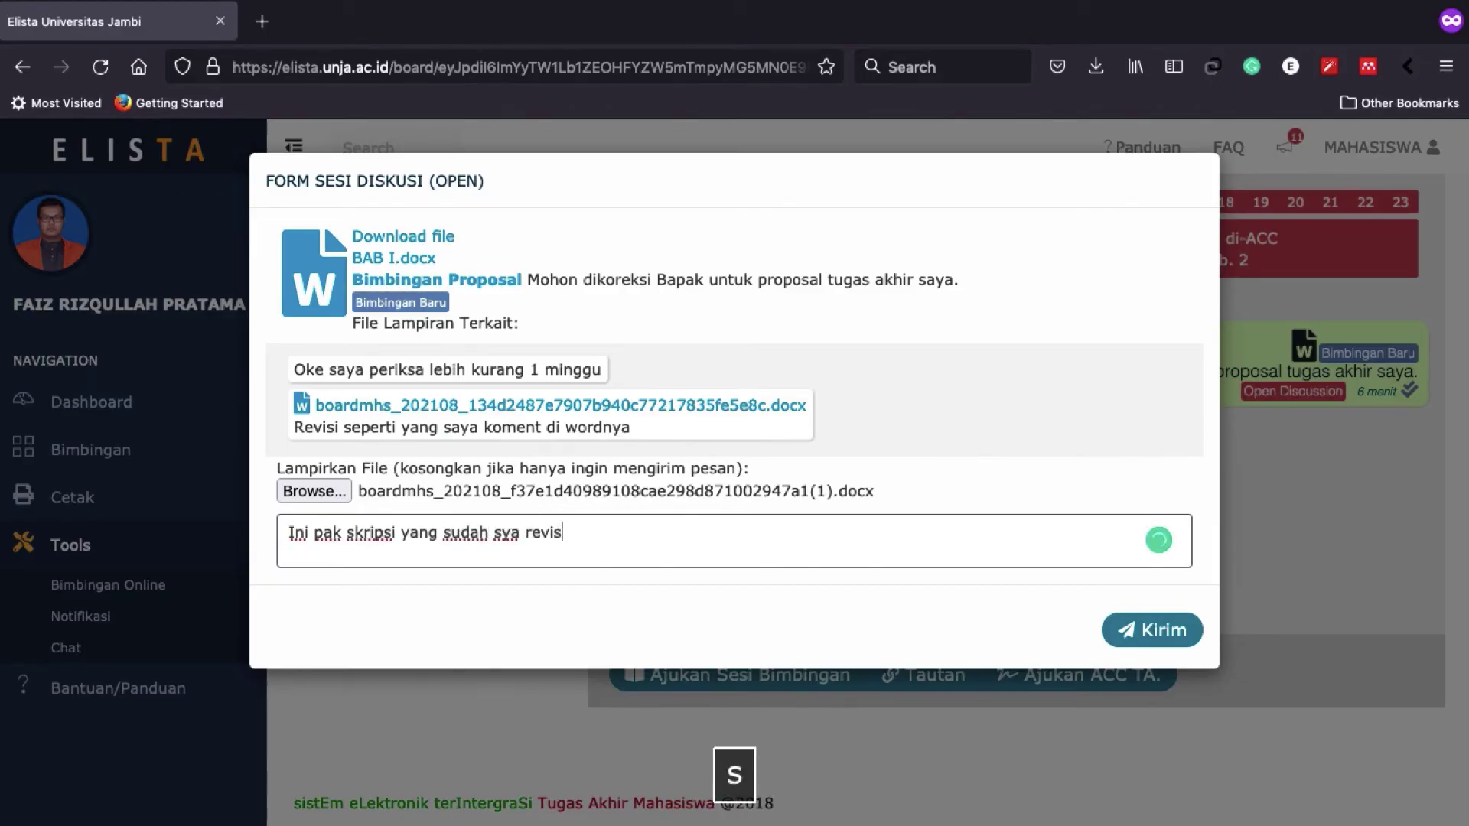
pyautogui.click(1187, 636)
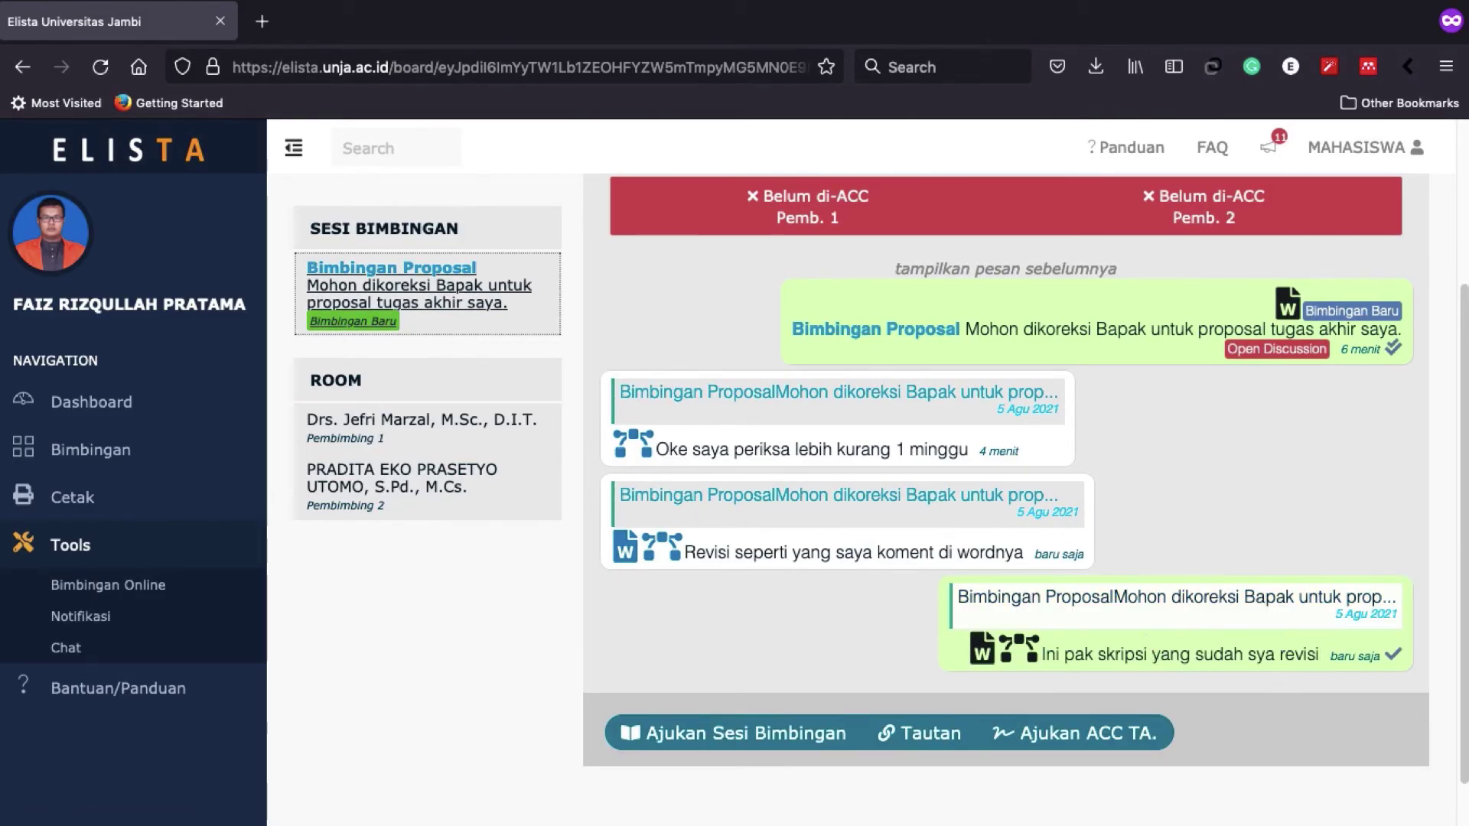
# - Switch back to the lecturer's ELISTA window and open a new response in the student's proposal session
pyautogui.moveTo(394, 820)
pyautogui.rightClick(339, 813)
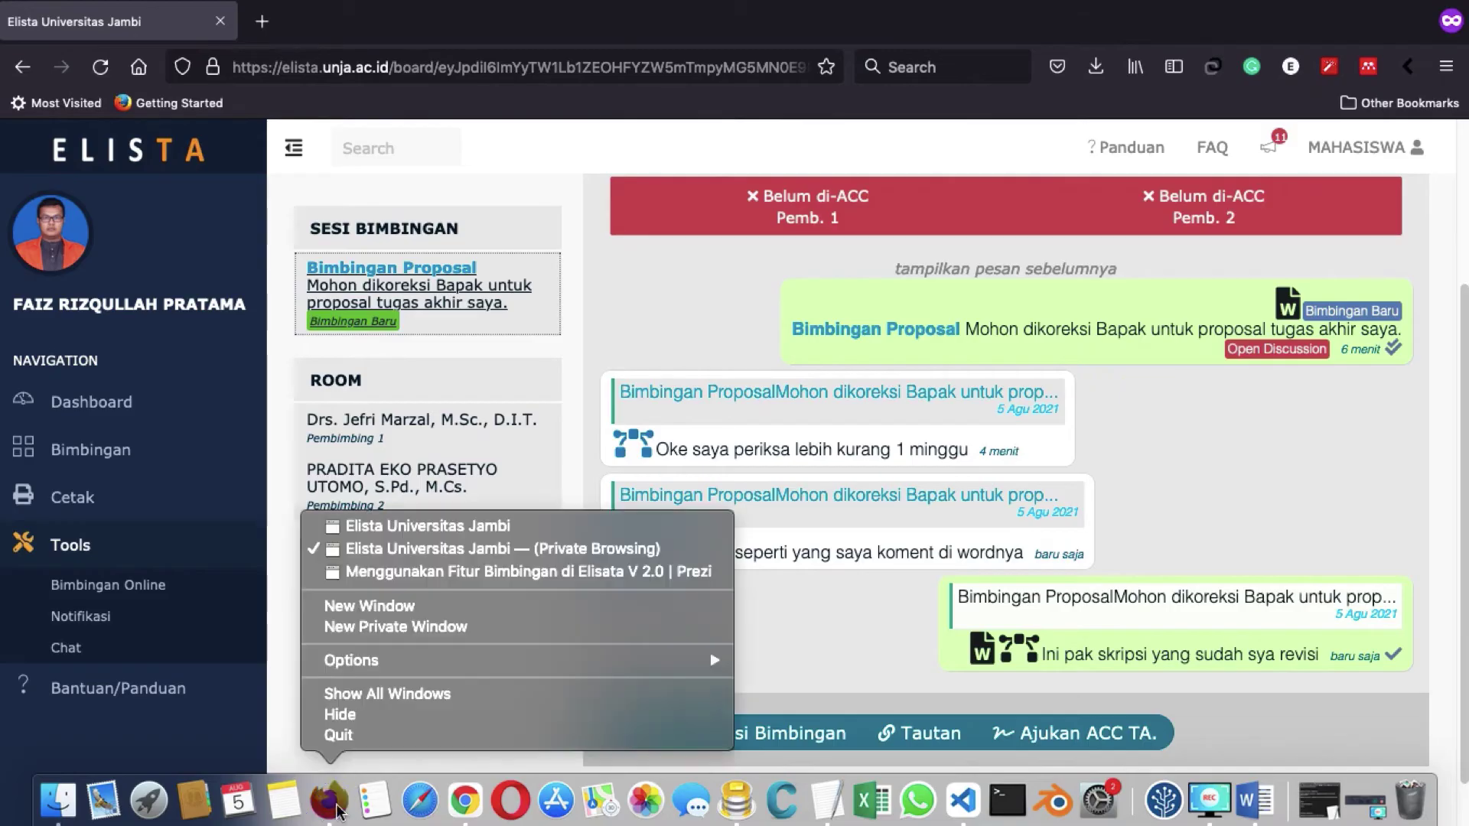
pyautogui.click(367, 518)
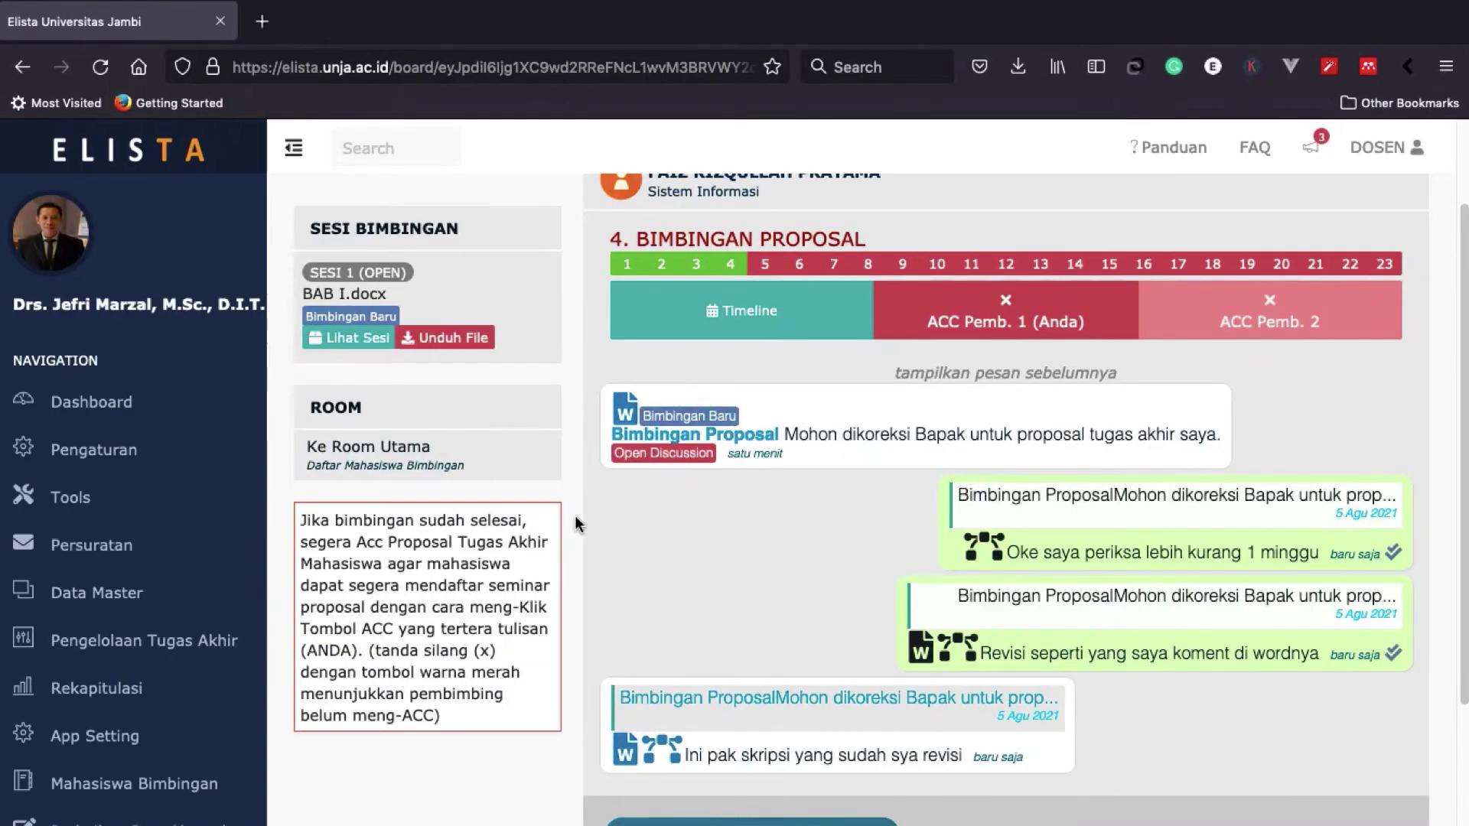
pyautogui.scroll(-1, 740, 493)
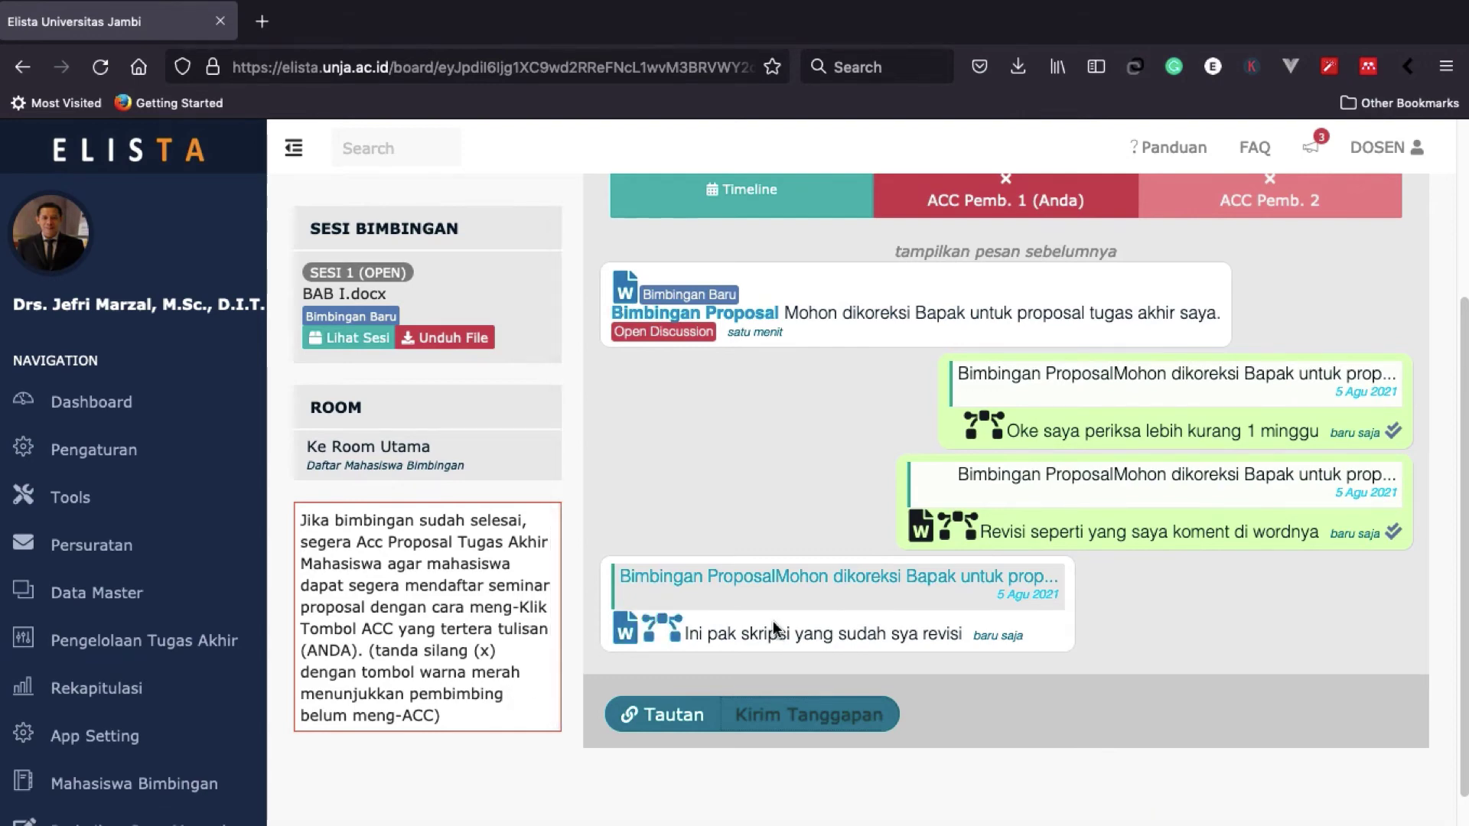
pyautogui.click(762, 495)
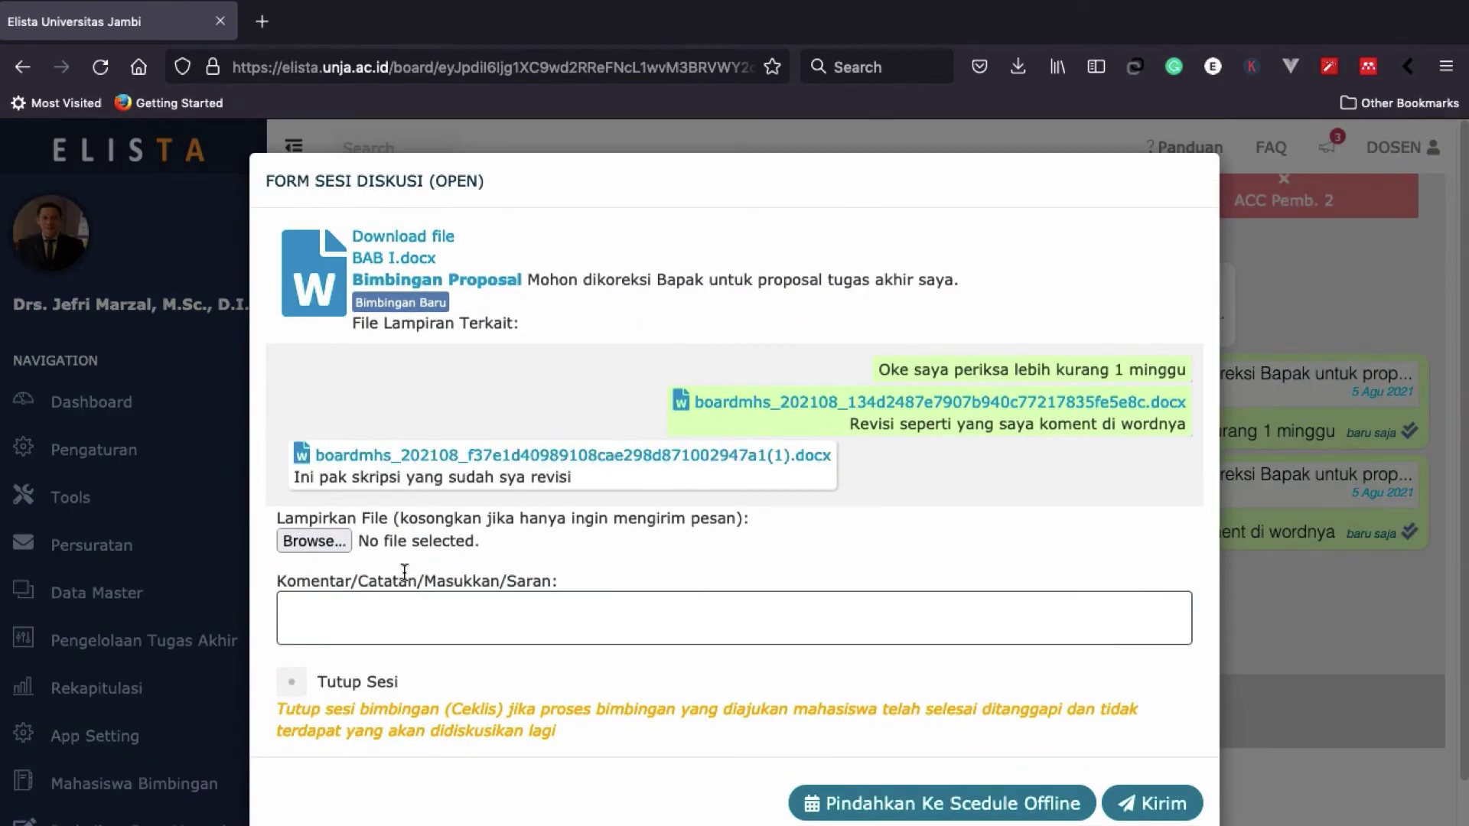
# - Enter the comment "Oke skripsi sudah sudah sesuai bisa dilanjutkan ke bab berikutnya" and enable Tutup Sesi for this session
pyautogui.click(410, 612)
pyautogui.write('Oke ')
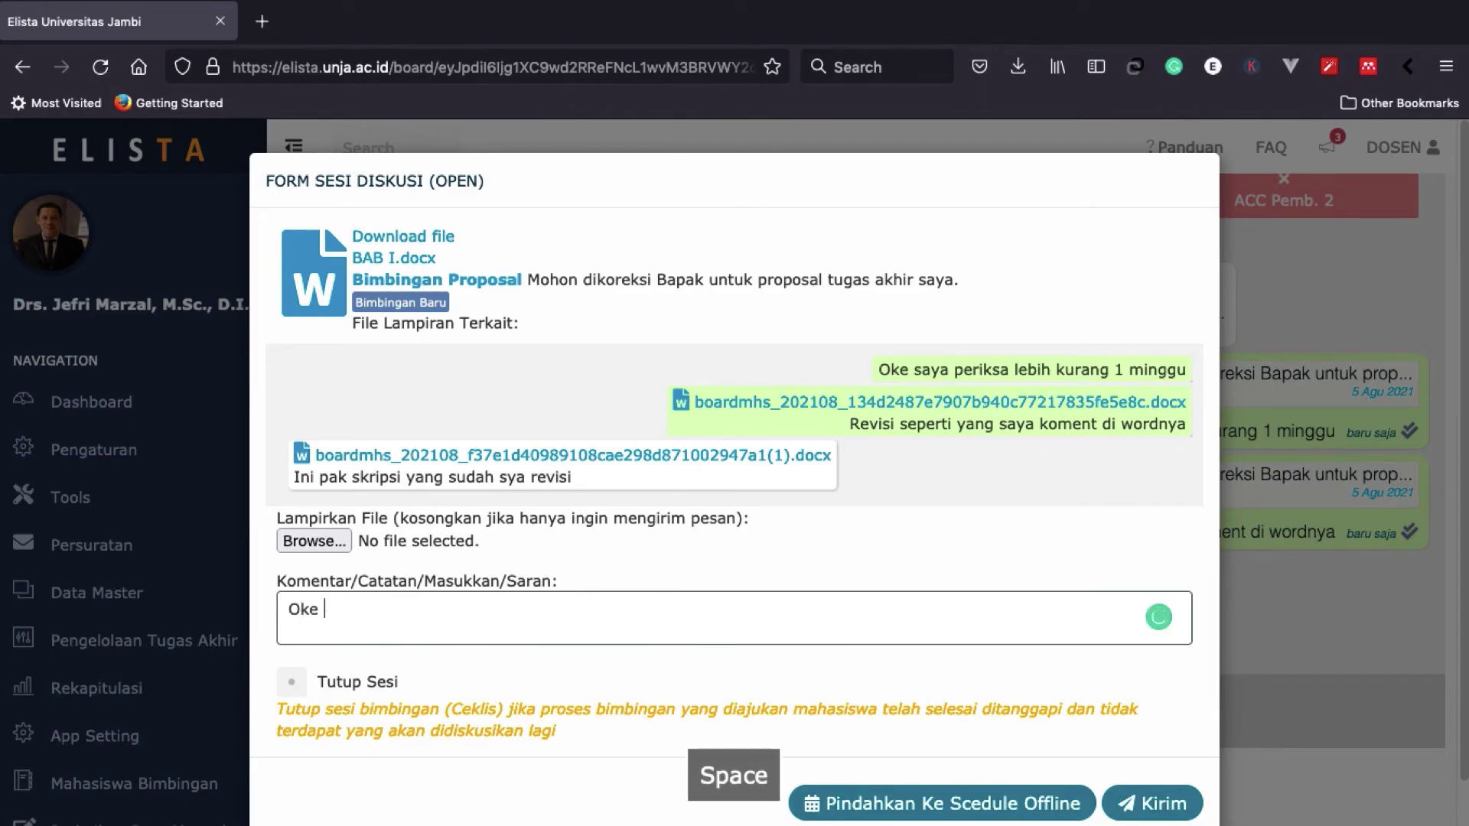
pyautogui.write('skrip')
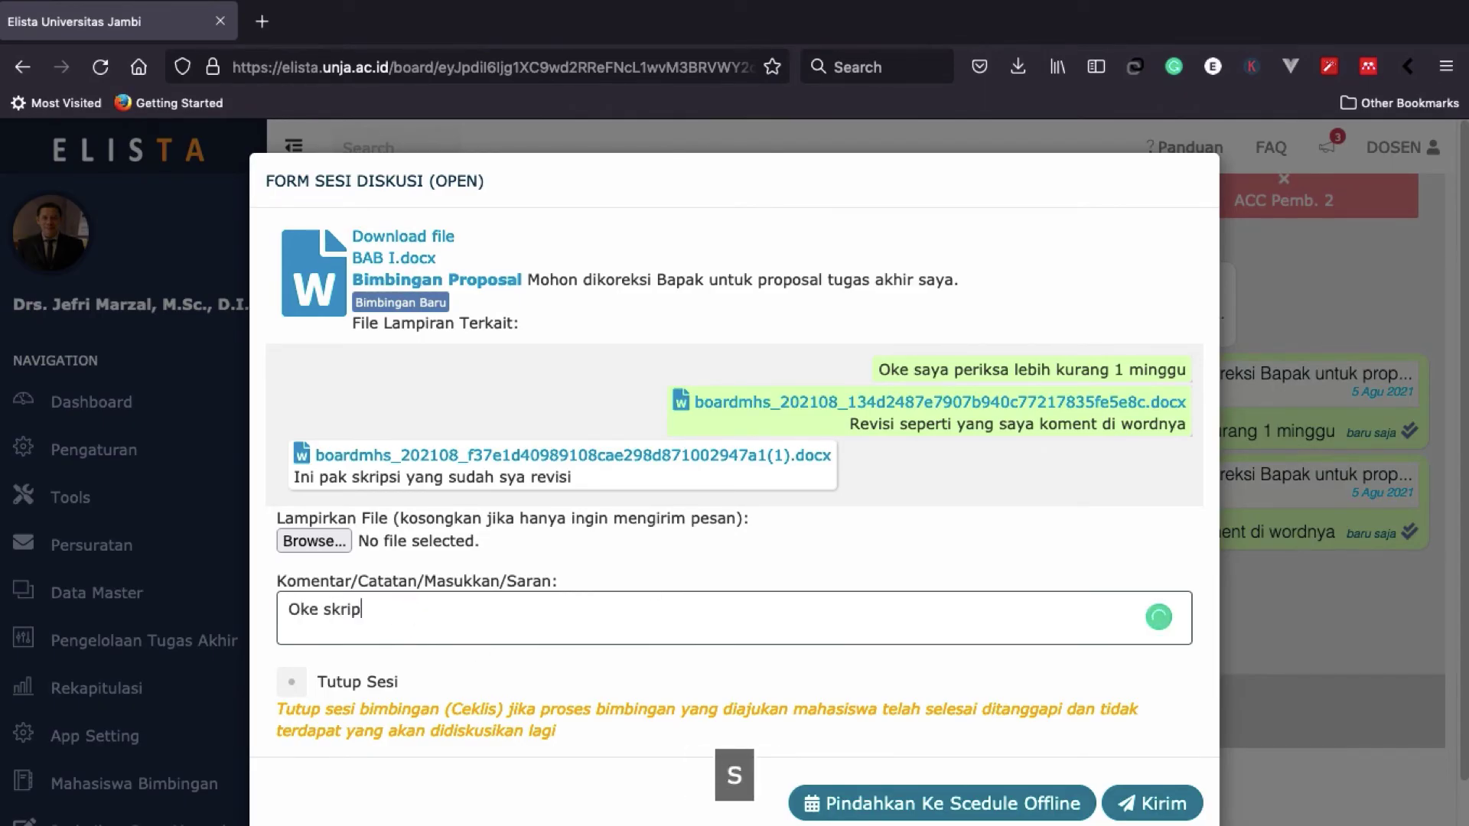
pyautogui.write('si sudah sudah sesuai ')
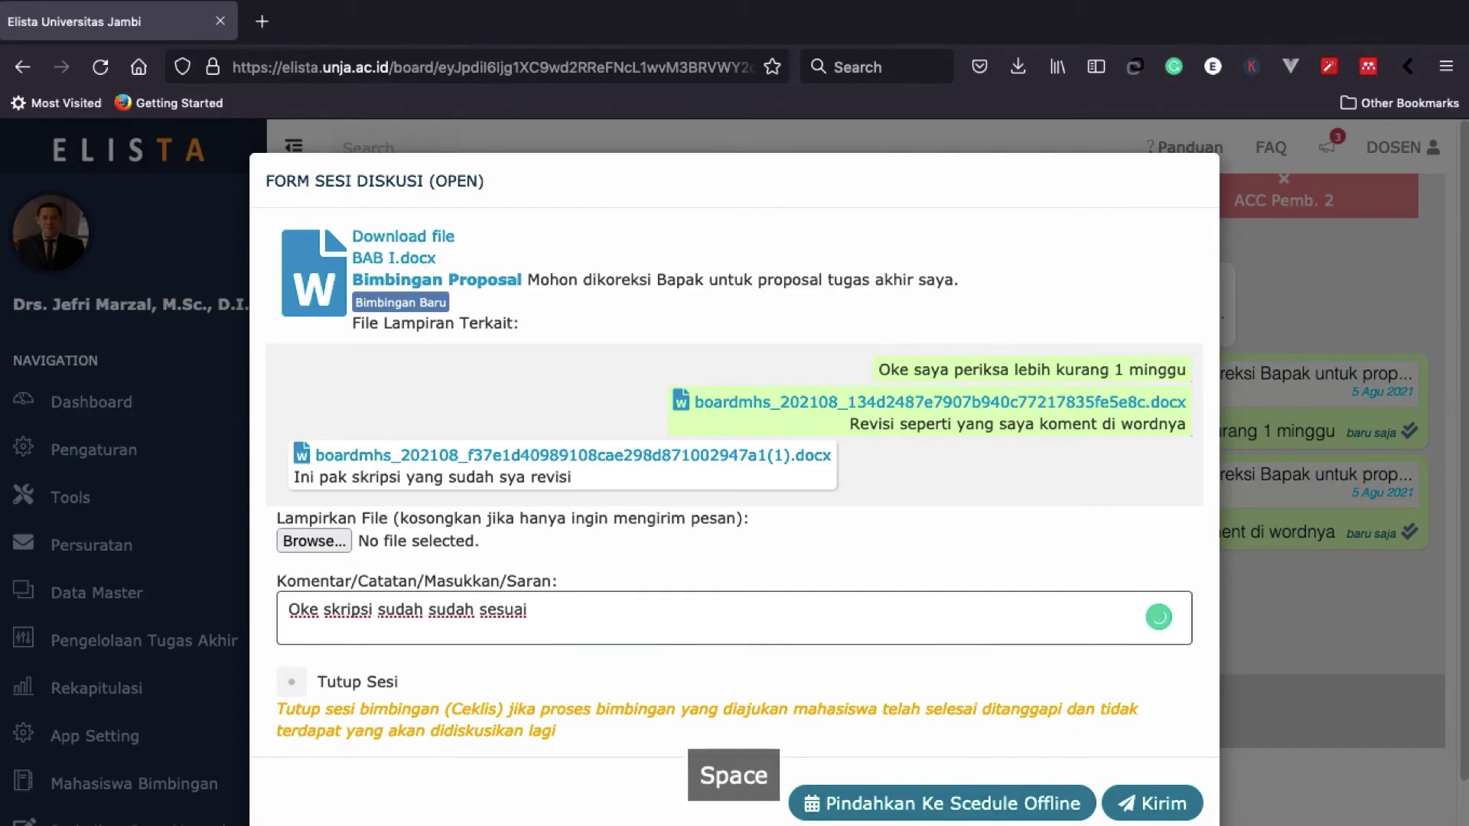
pyautogui.write('bisa')
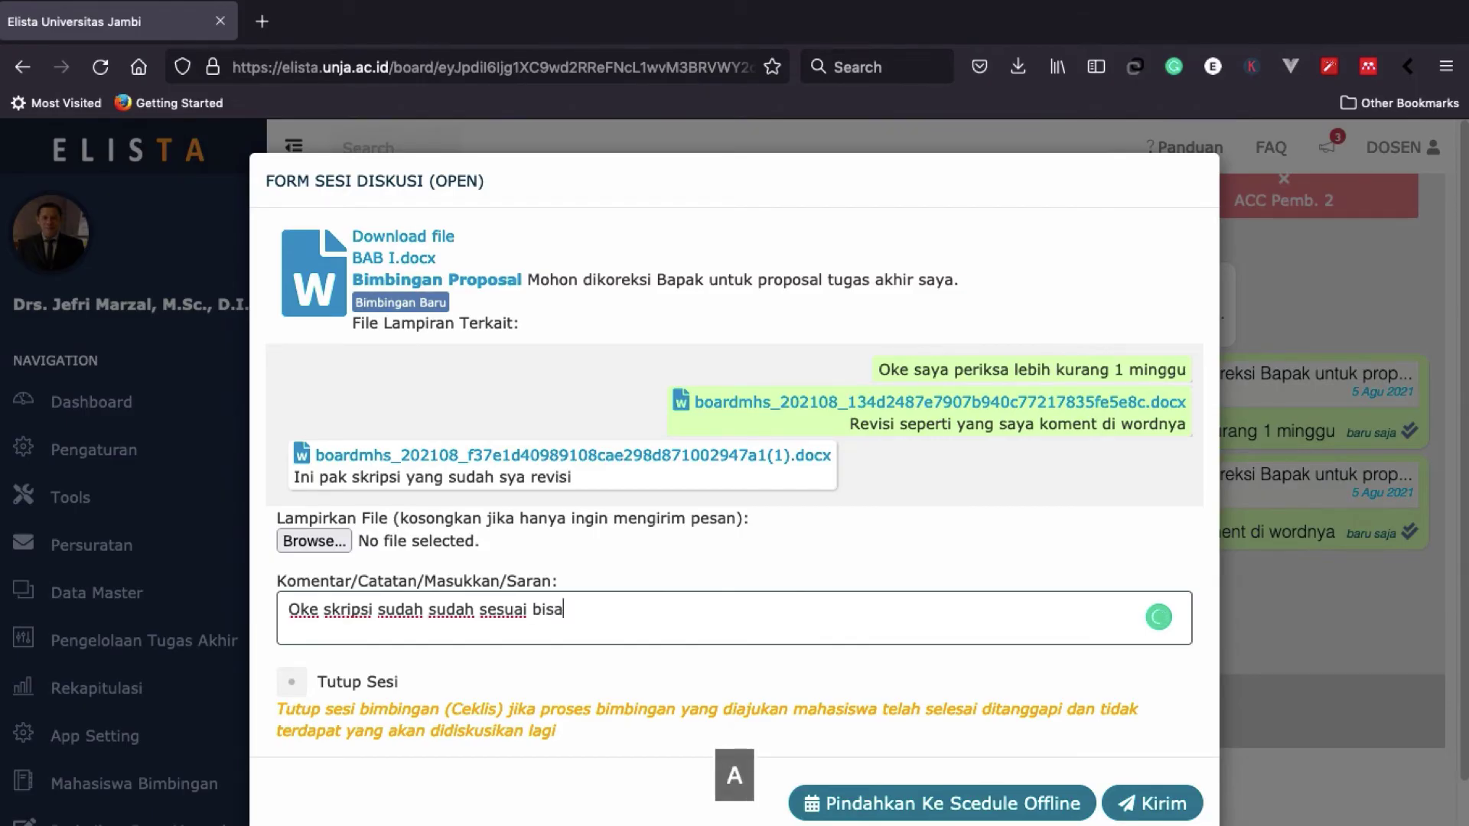
pyautogui.write(' dilanjutkan ke ')
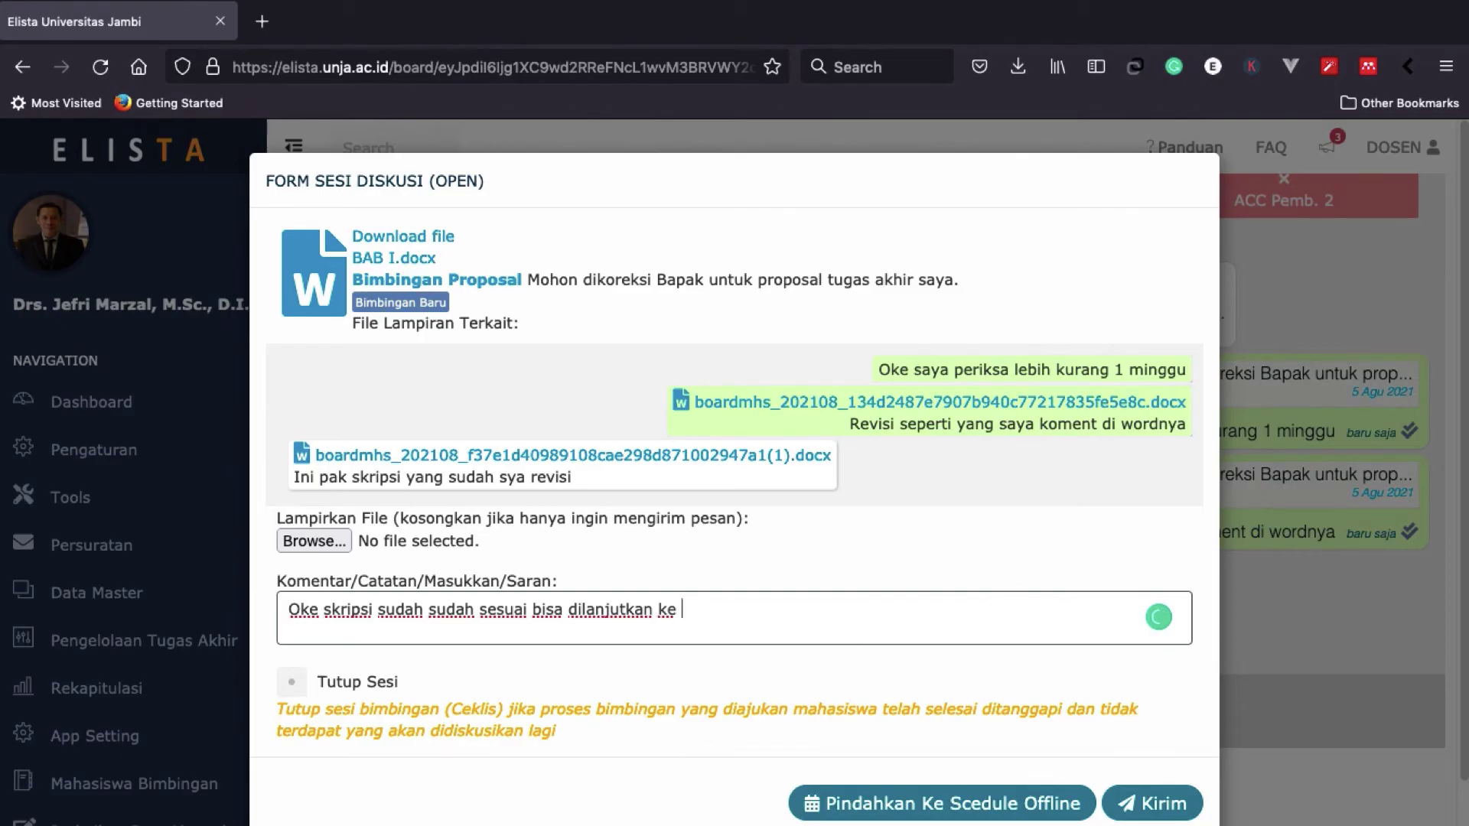
pyautogui.write('bab berikutnya')
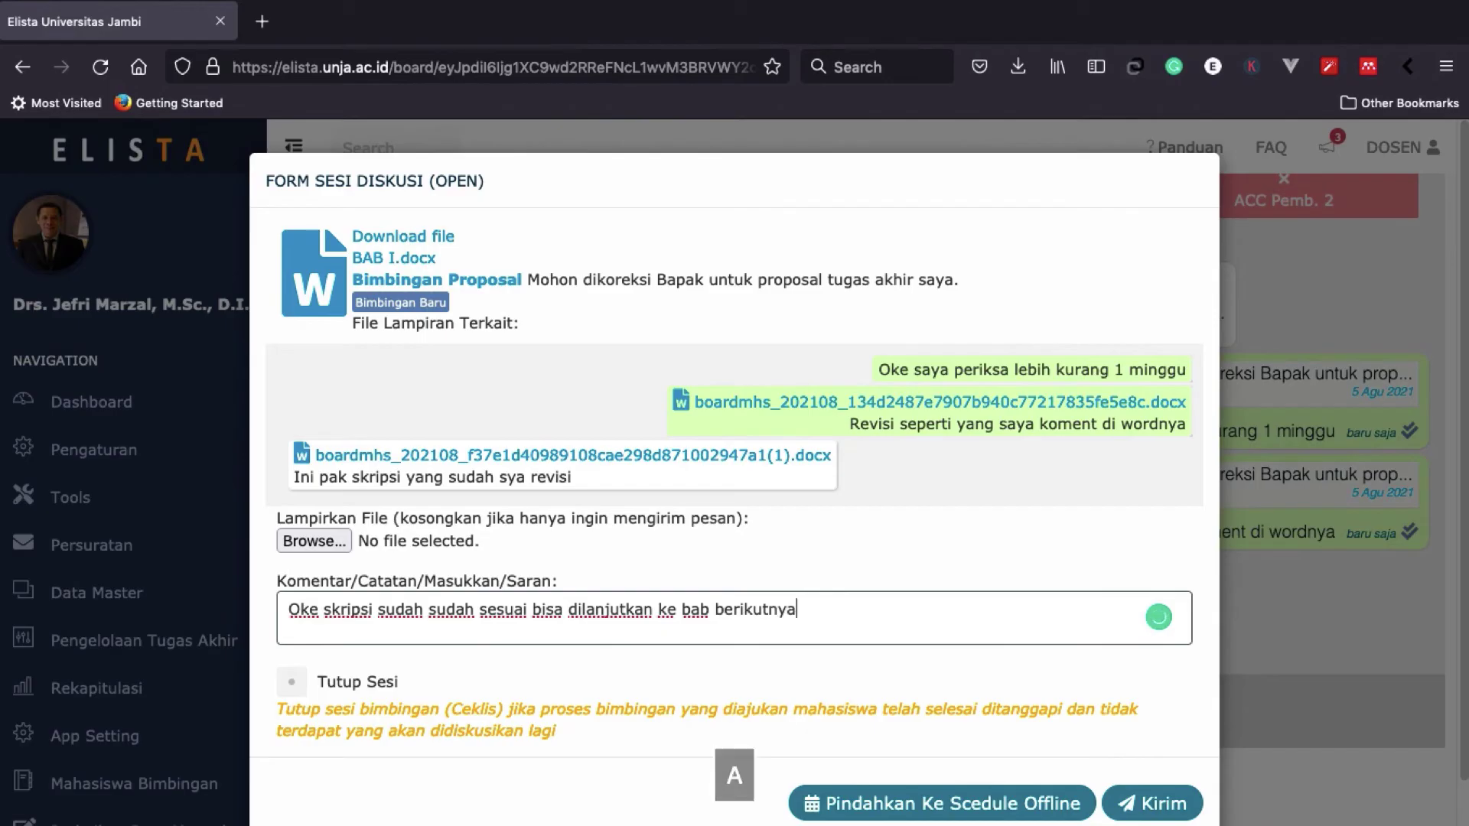
pyautogui.click(306, 686)
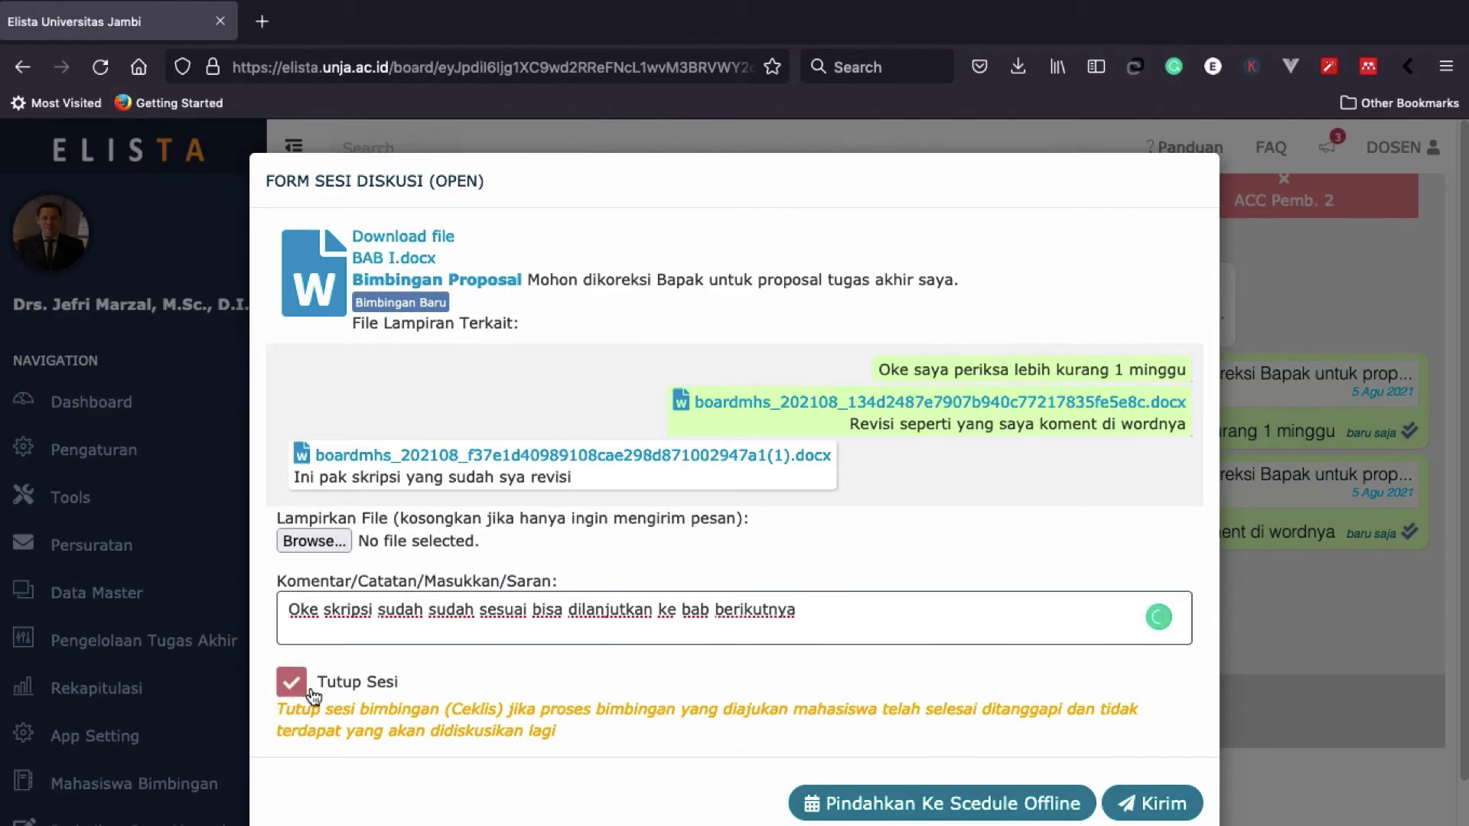
# - Send the lecturer's closing comment and review the proposal discussion thread
pyautogui.click(1149, 803)
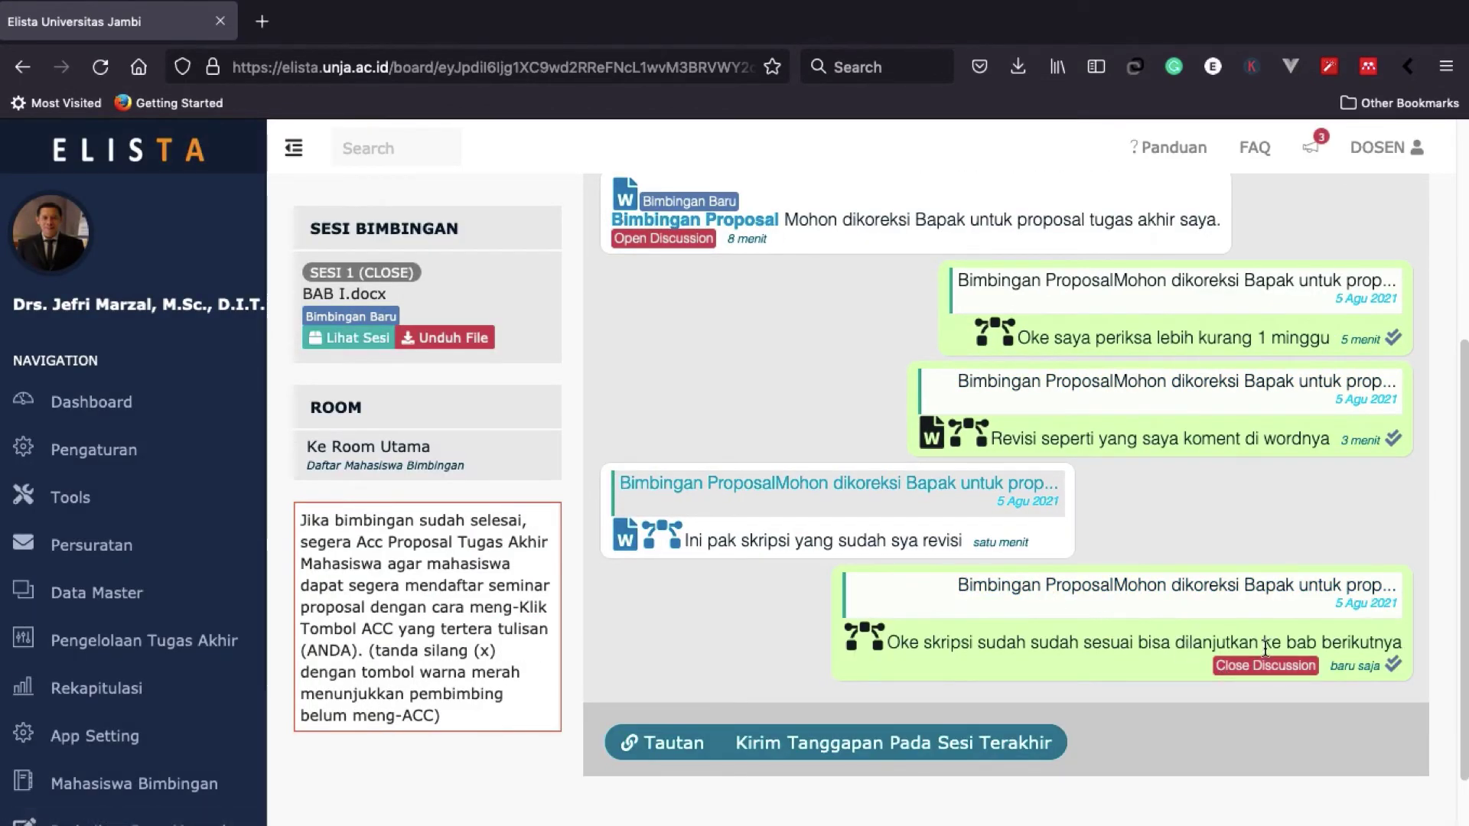
pyautogui.scroll(3, 819, 470)
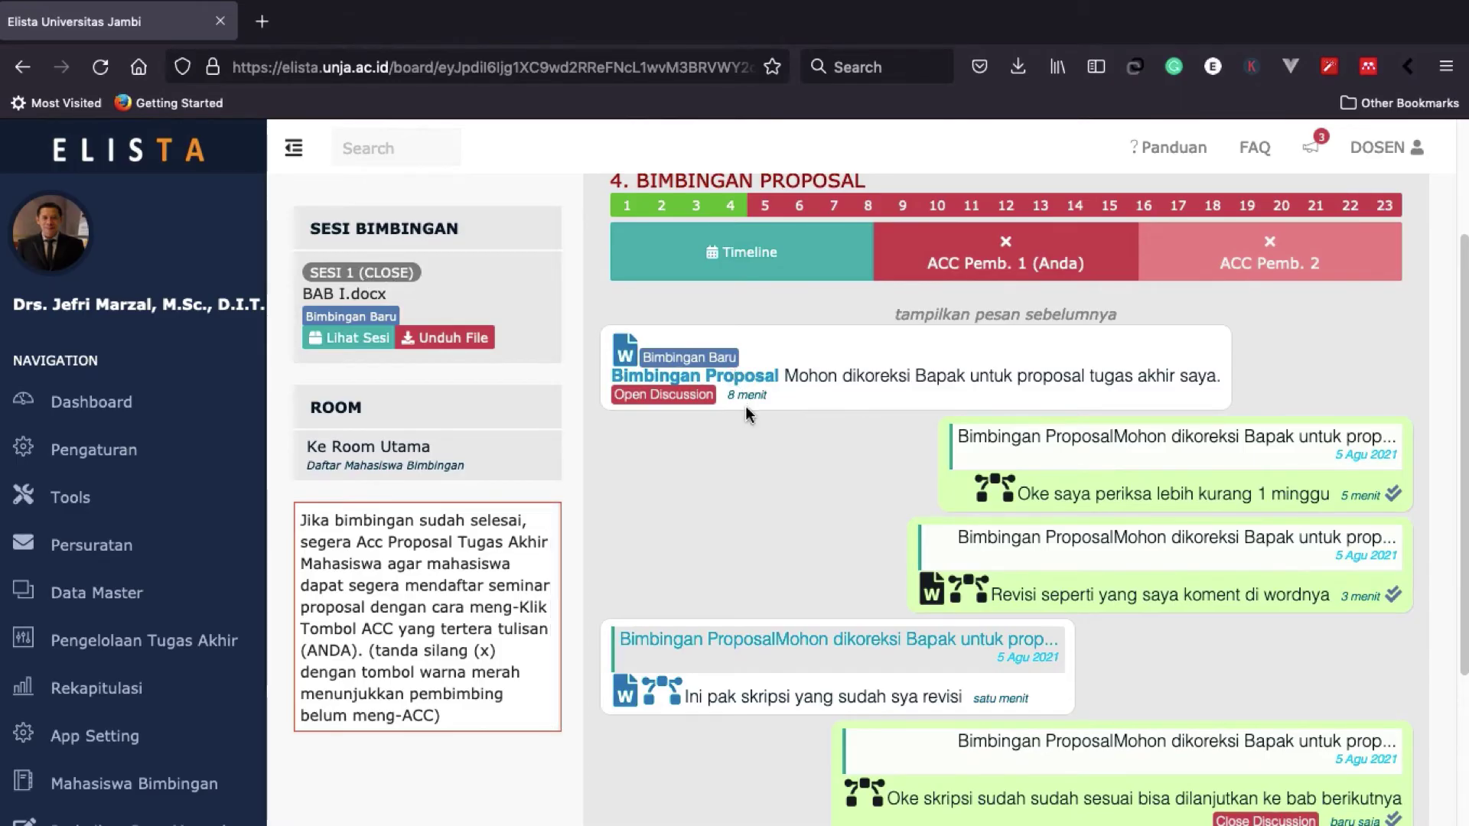
pyautogui.scroll(-3, 995, 535)
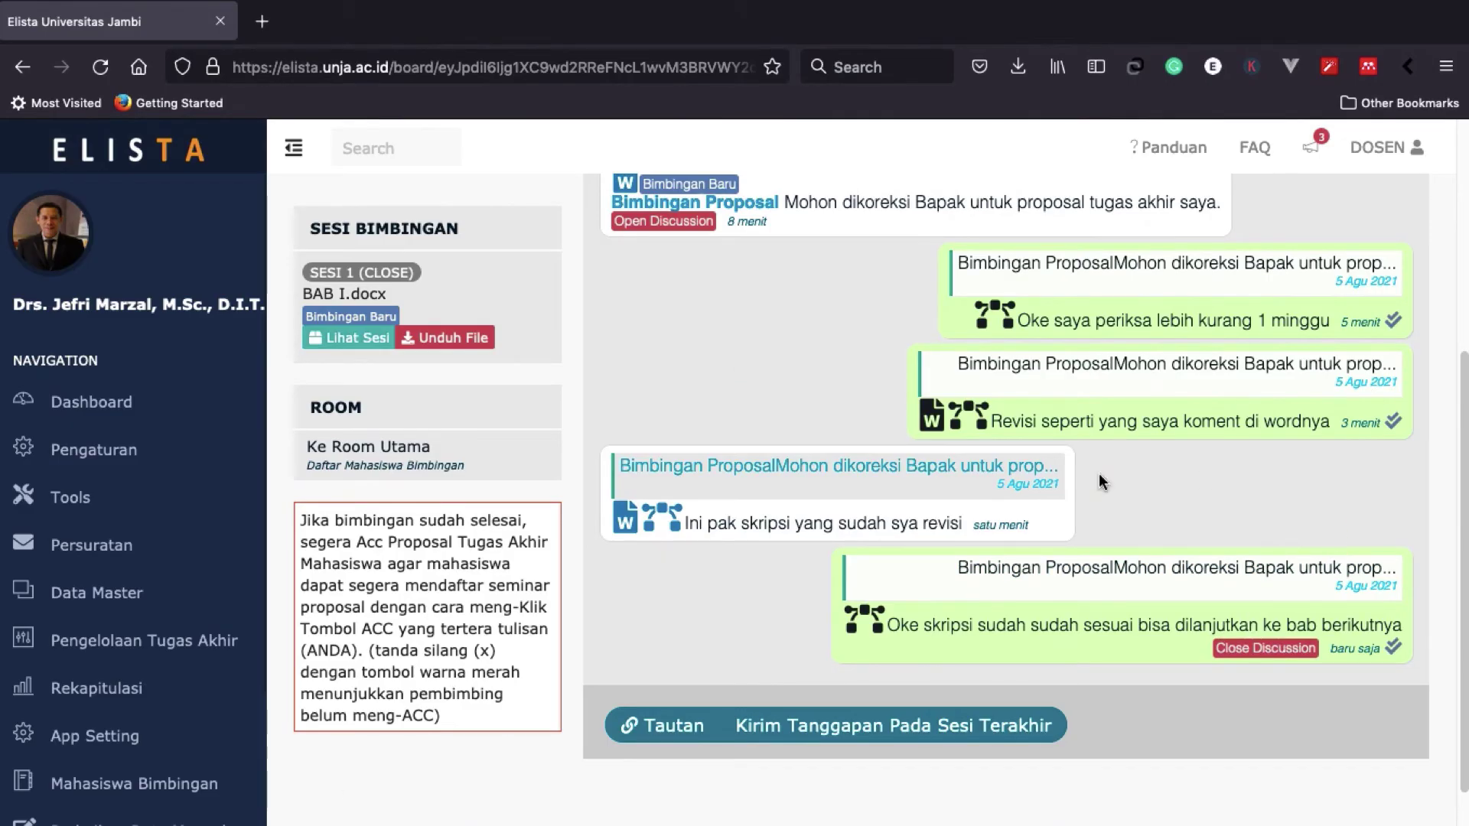
# - Inspect the response form for the closed last session and leave it without sending a comment
pyautogui.click(869, 731)
pyautogui.scroll(-1, 698, 557)
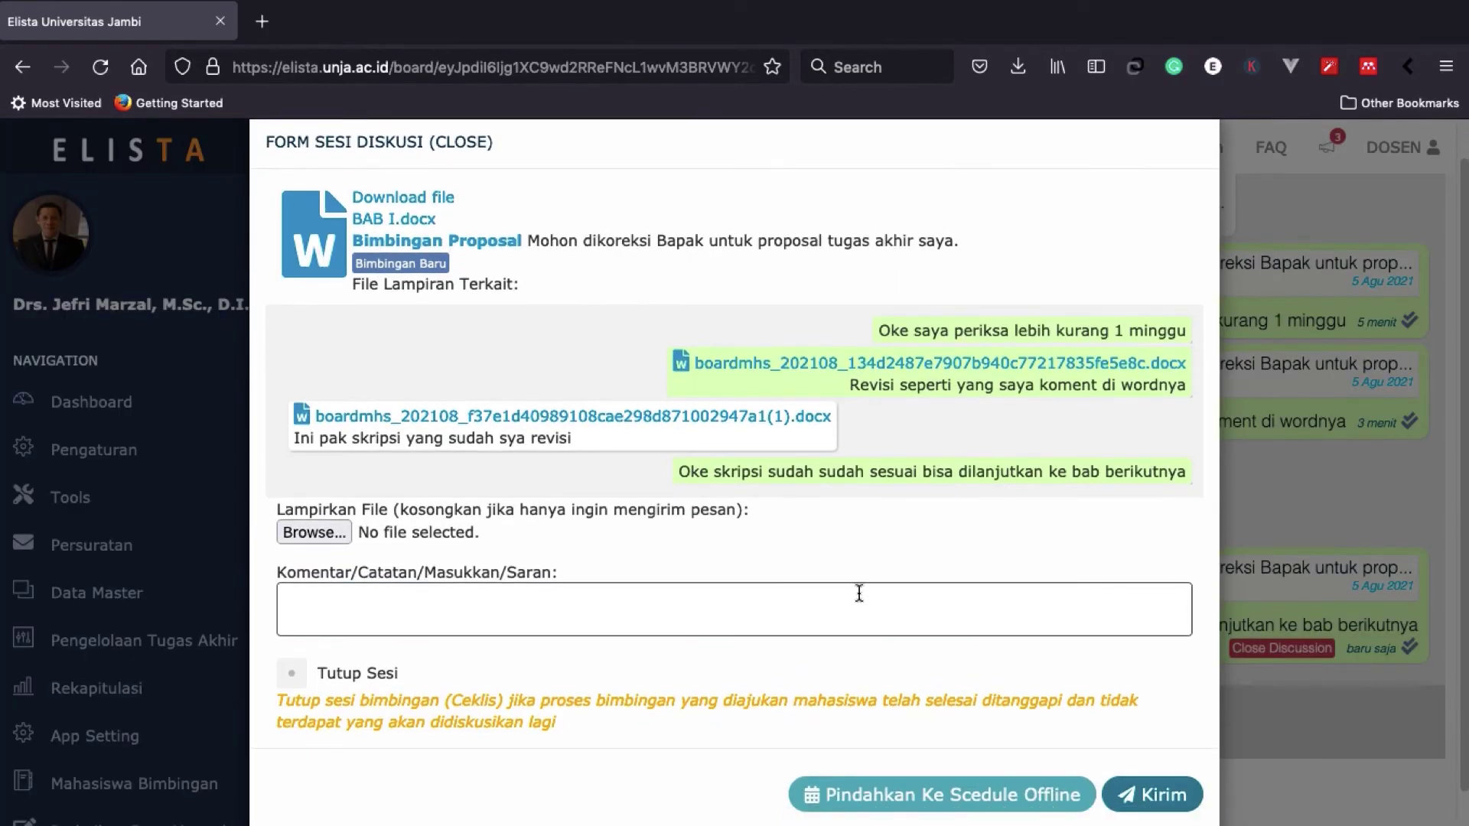
pyautogui.click(846, 604)
pyautogui.click(1273, 528)
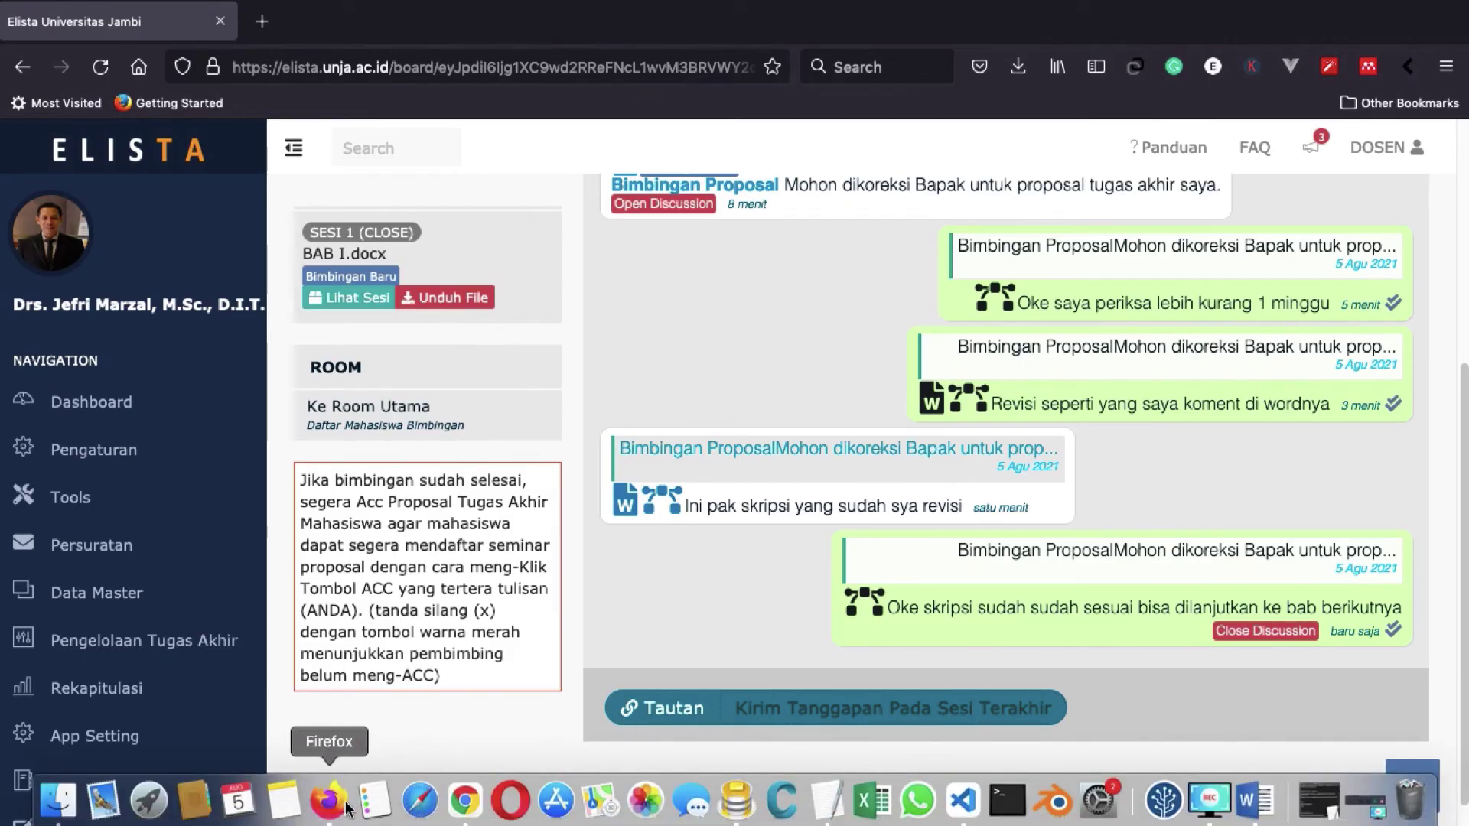
# - Switch to the student's ELISTA window and start a new guidance session request titled "Bimbingan Bab 3"
pyautogui.rightClick(329, 799)
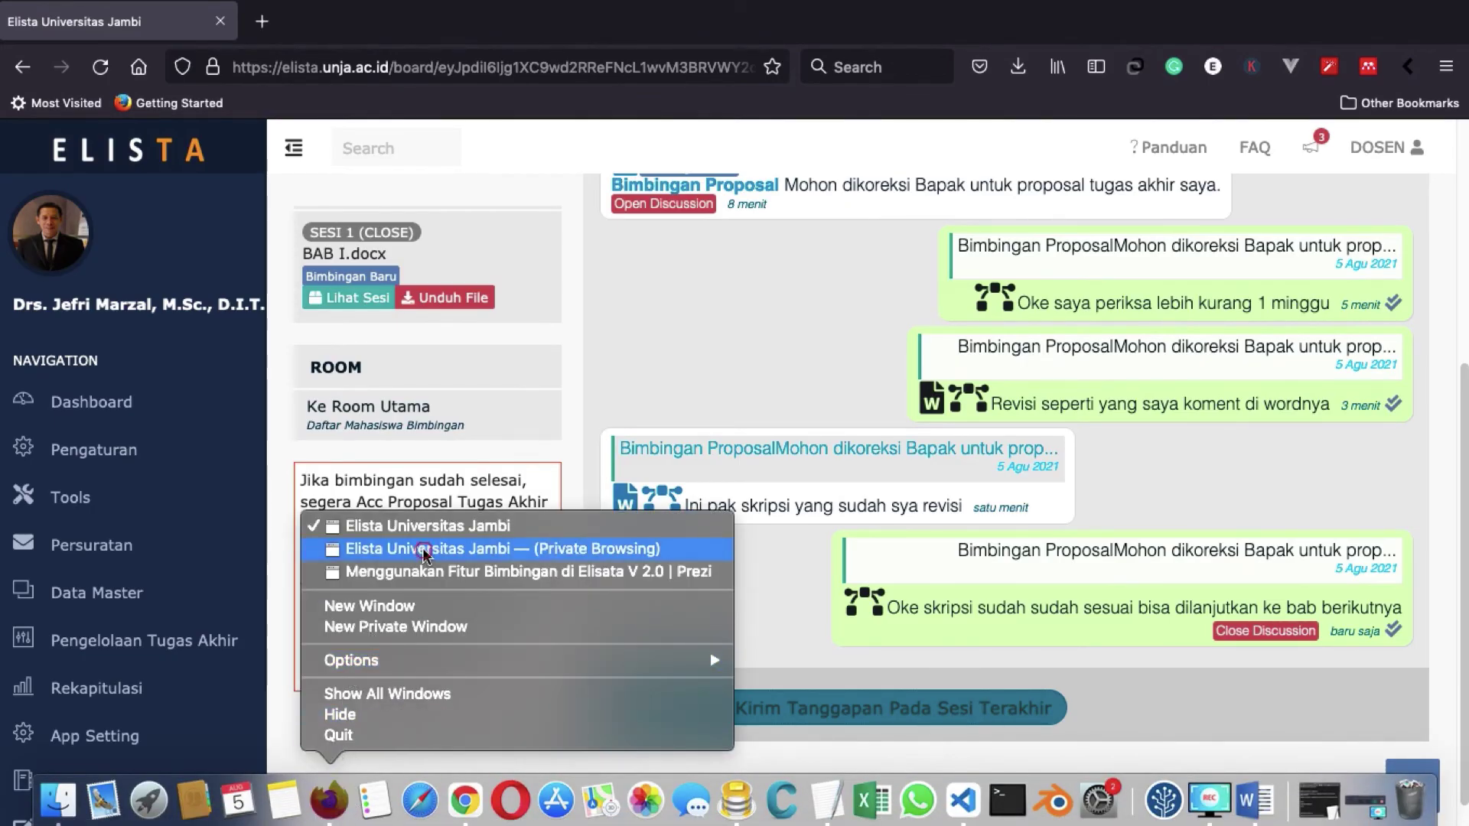
pyautogui.click(424, 550)
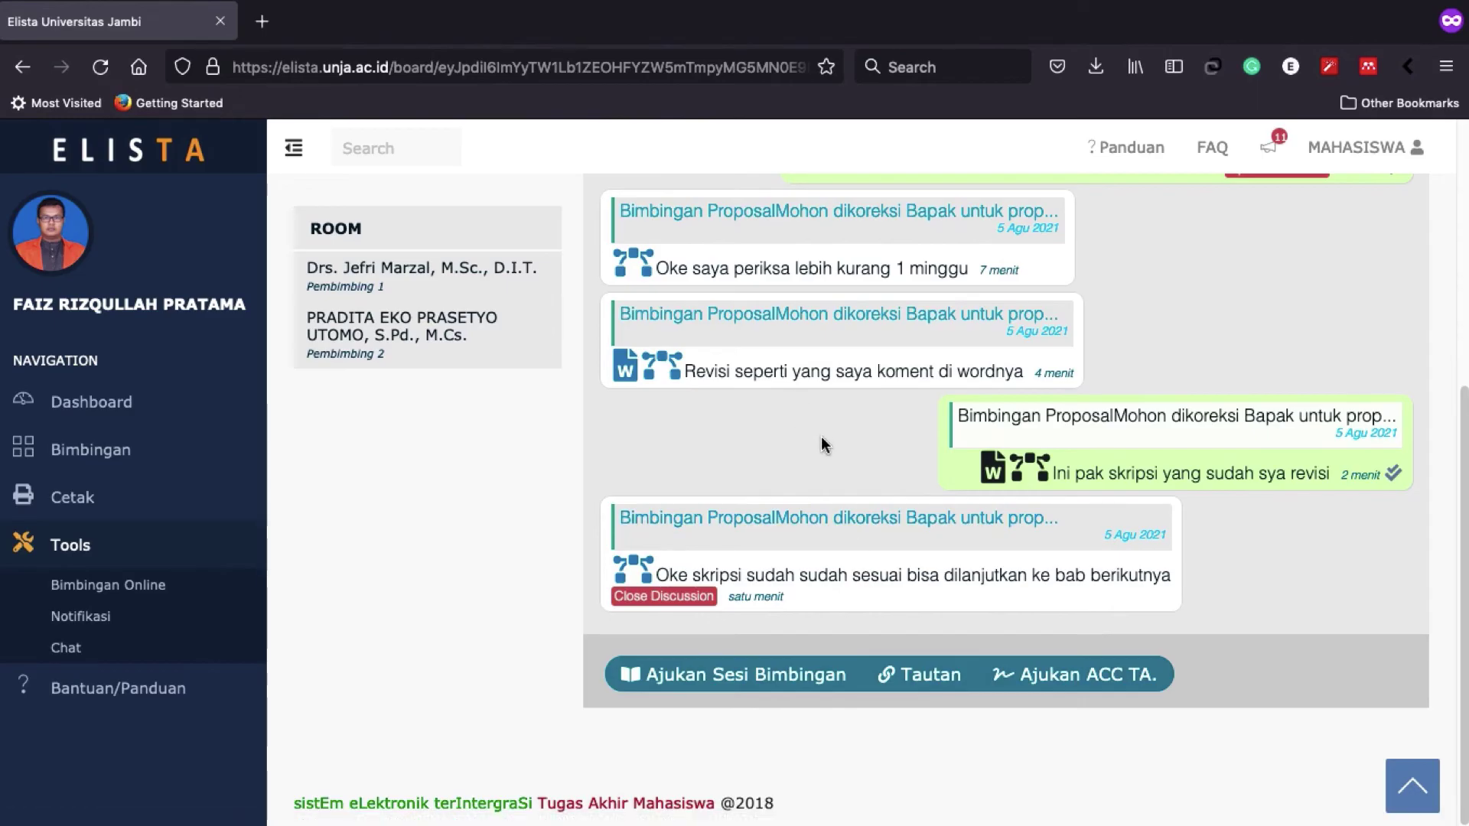
pyautogui.click(774, 692)
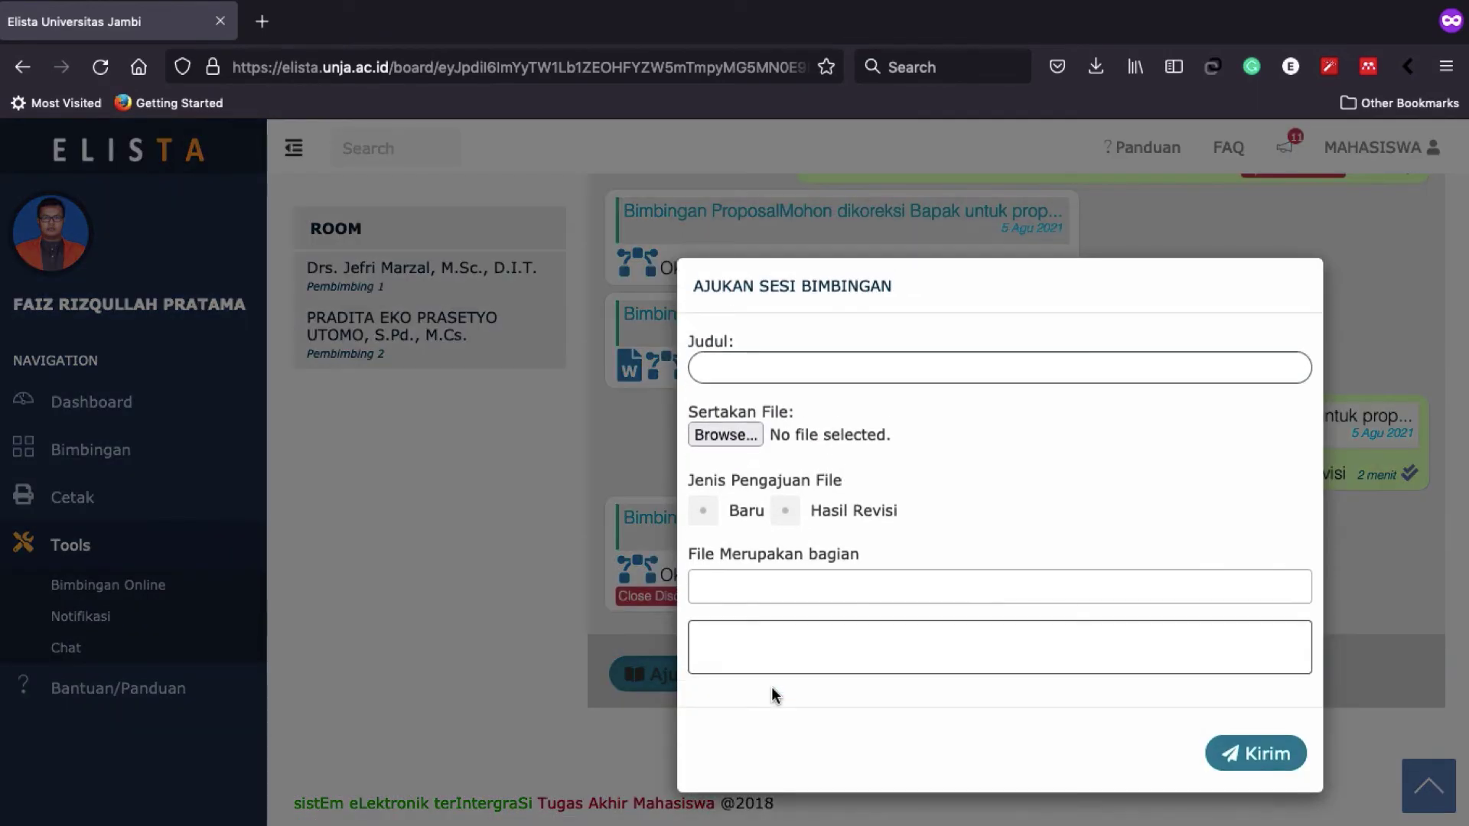
pyautogui.click(808, 370)
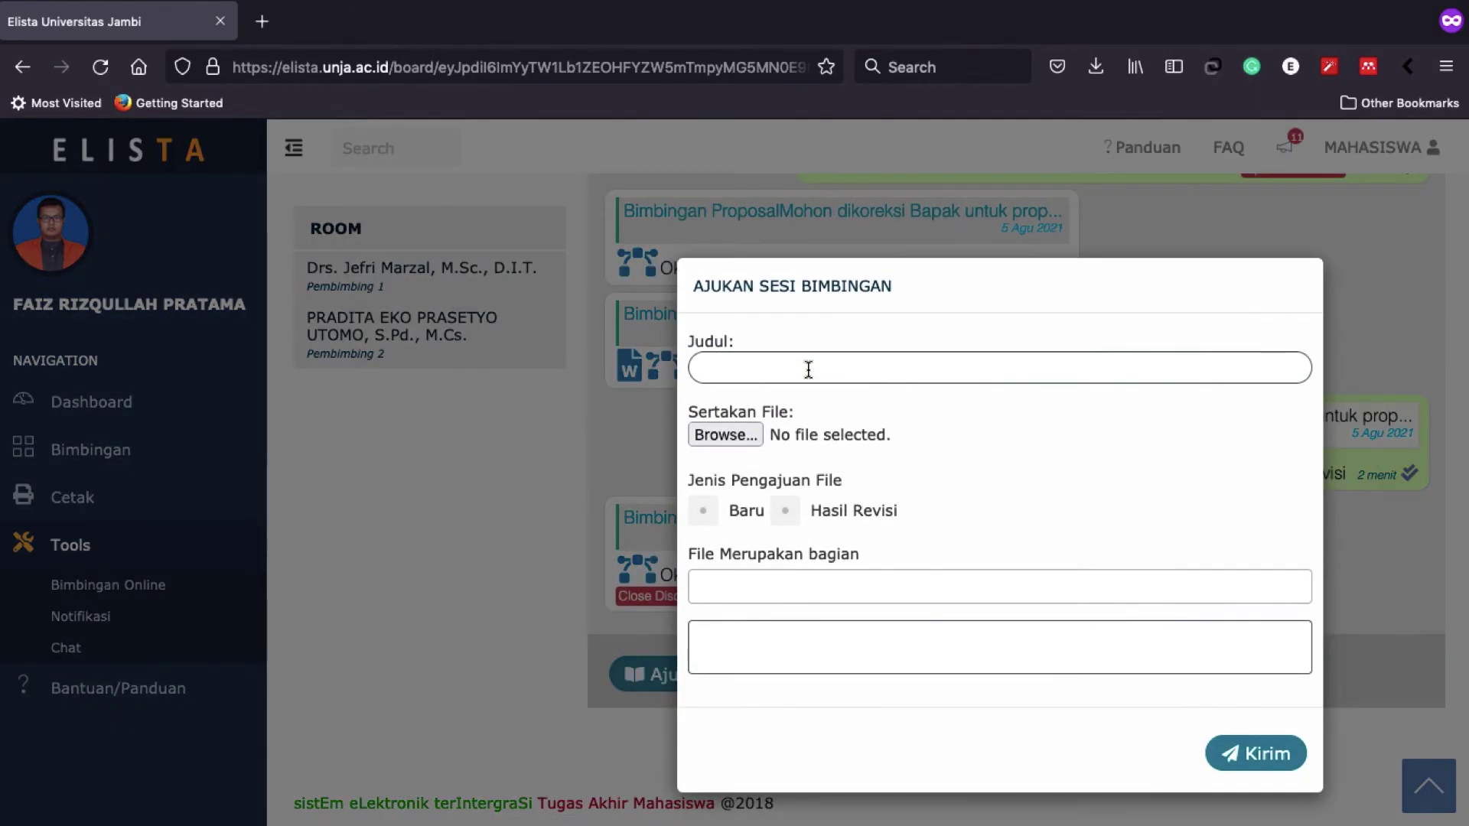
pyautogui.write('B')
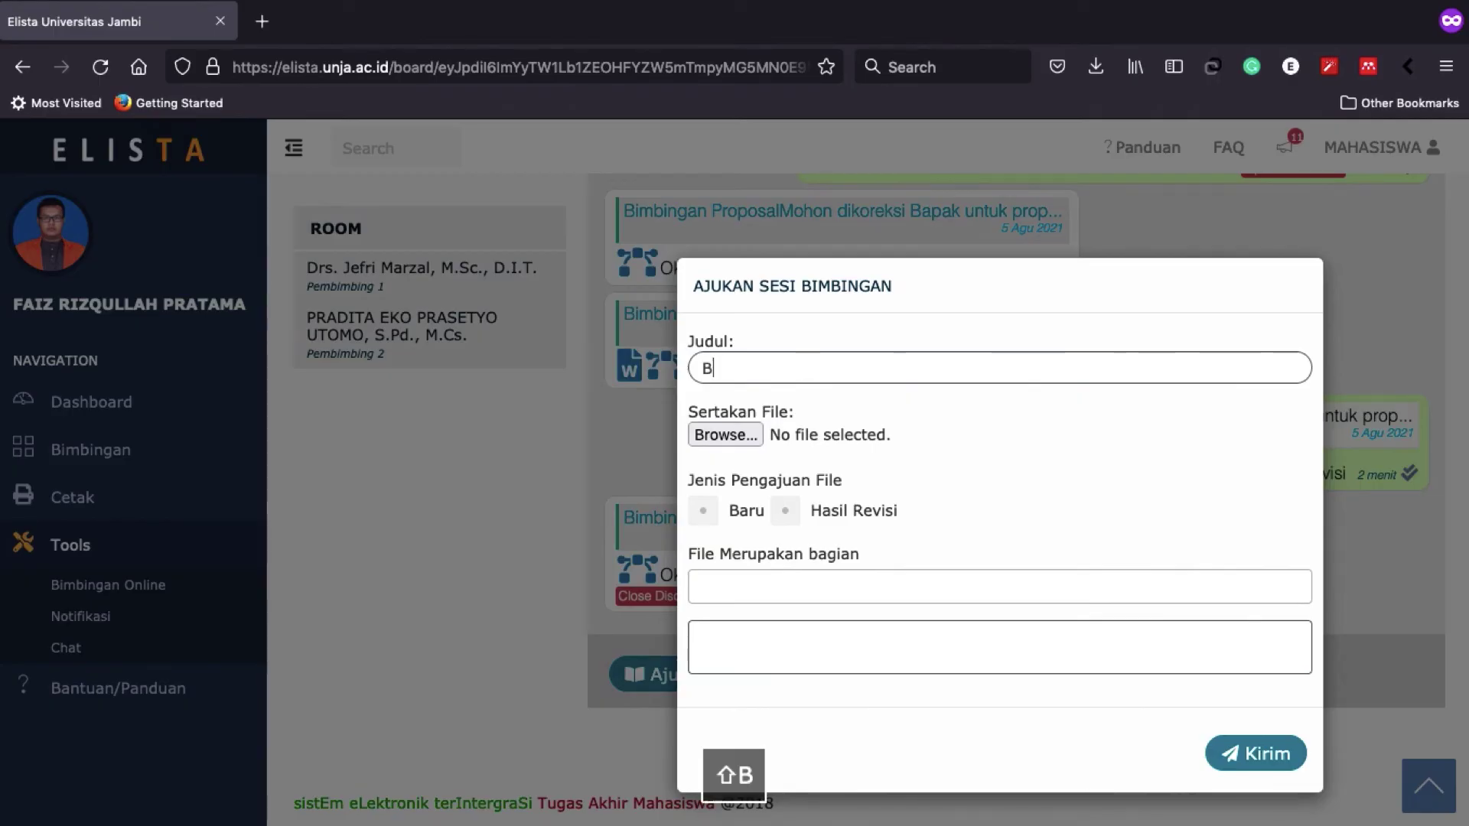
pyautogui.write('imbingan Bab ')
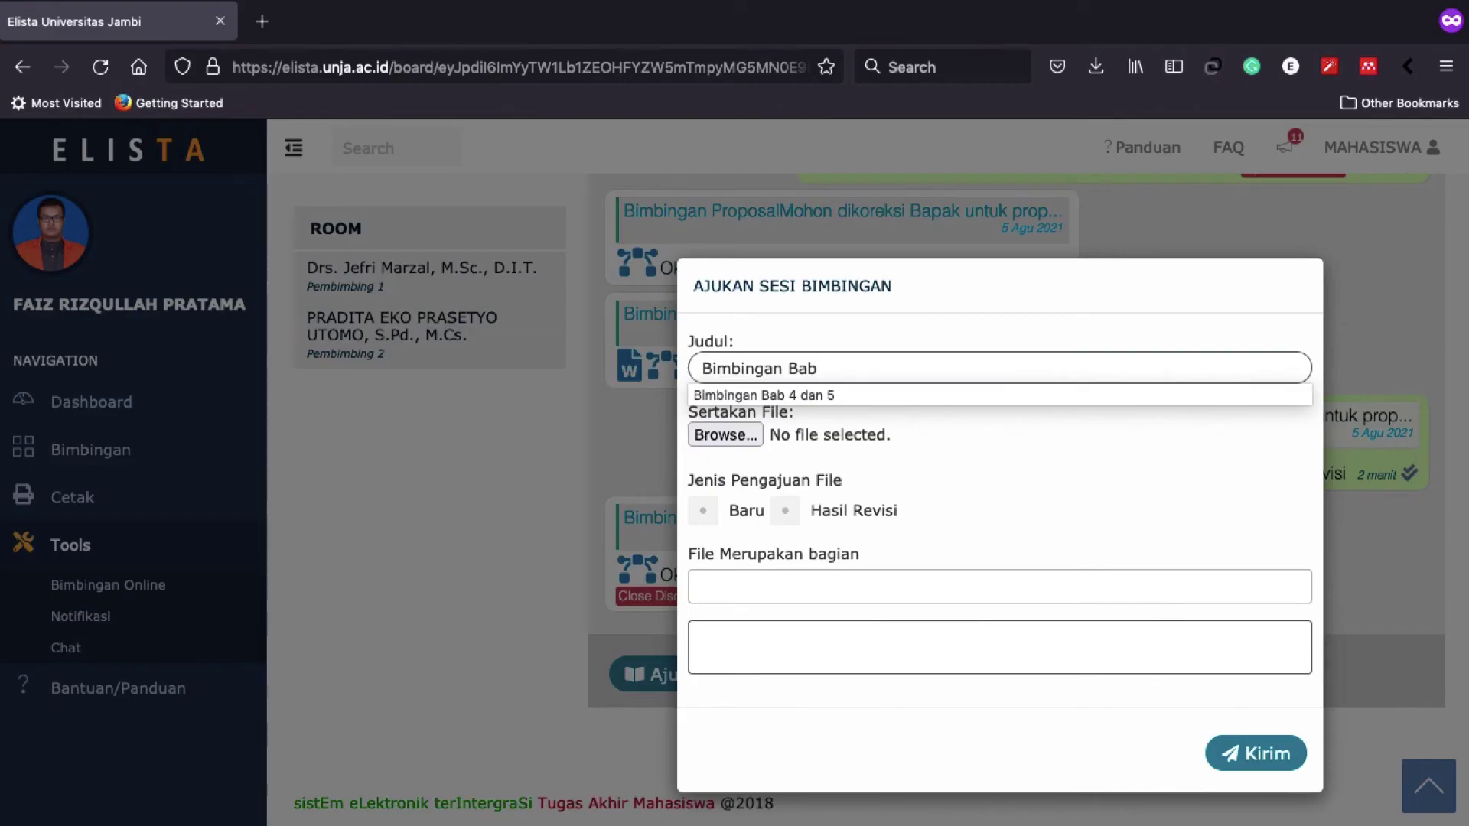
pyautogui.write('3')
# - Mark the submission as Baru for section Bab 3 and attach boardmhs_202108_f37e1d40989108cae298d871002947a1.docx from the Downloads folder
pyautogui.click(702, 512)
pyautogui.click(712, 432)
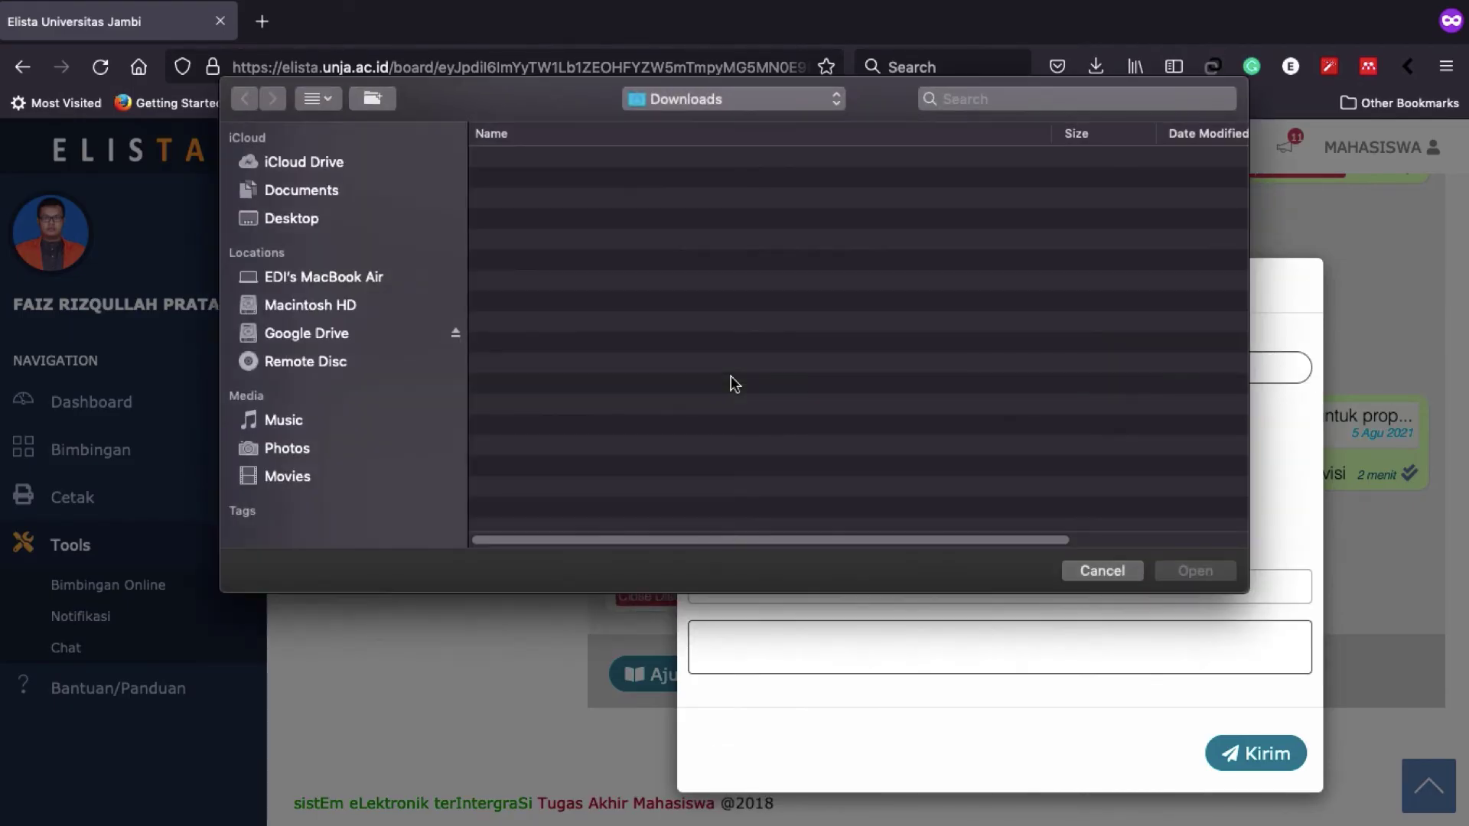
pyautogui.click(727, 164)
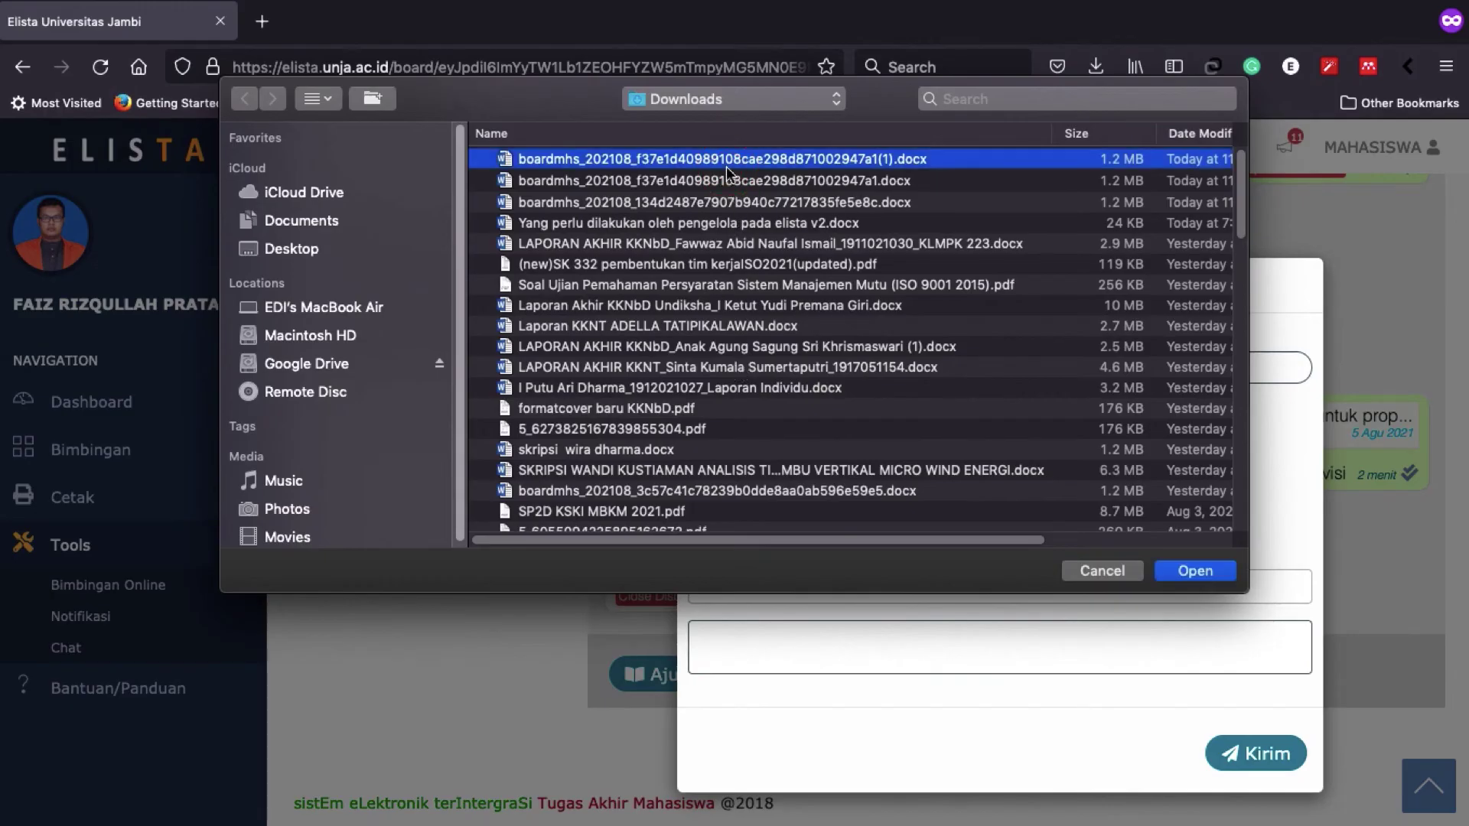
pyautogui.click(741, 183)
pyautogui.click(1194, 572)
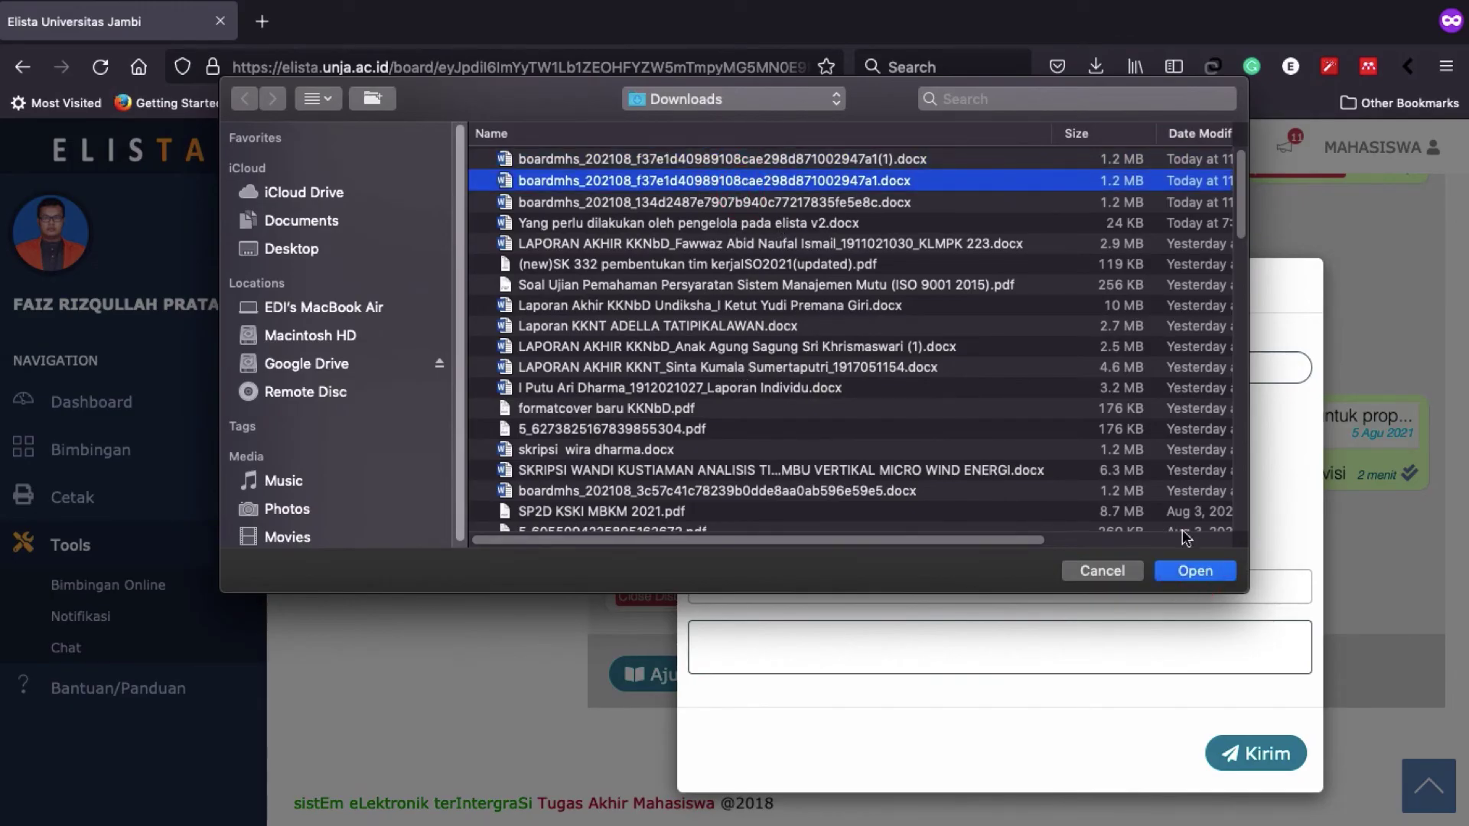
pyautogui.click(739, 589)
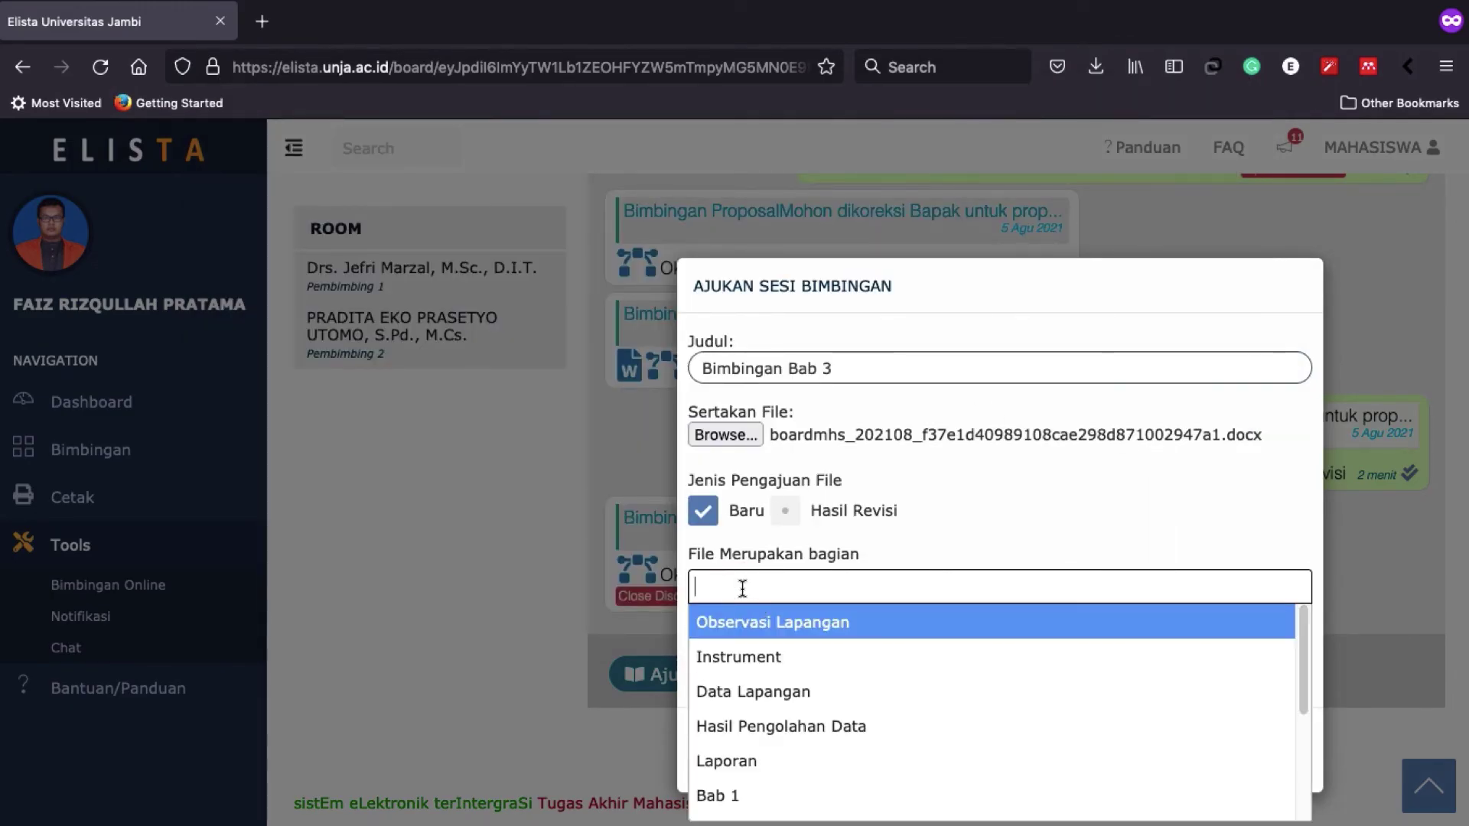
pyautogui.scroll(-2, 751, 749)
pyautogui.click(760, 779)
# - Write the message "Mohon diperiksa bab 3 bapak, terimakasih" and submit the session request
pyautogui.click(841, 645)
pyautogui.write('Mohon ')
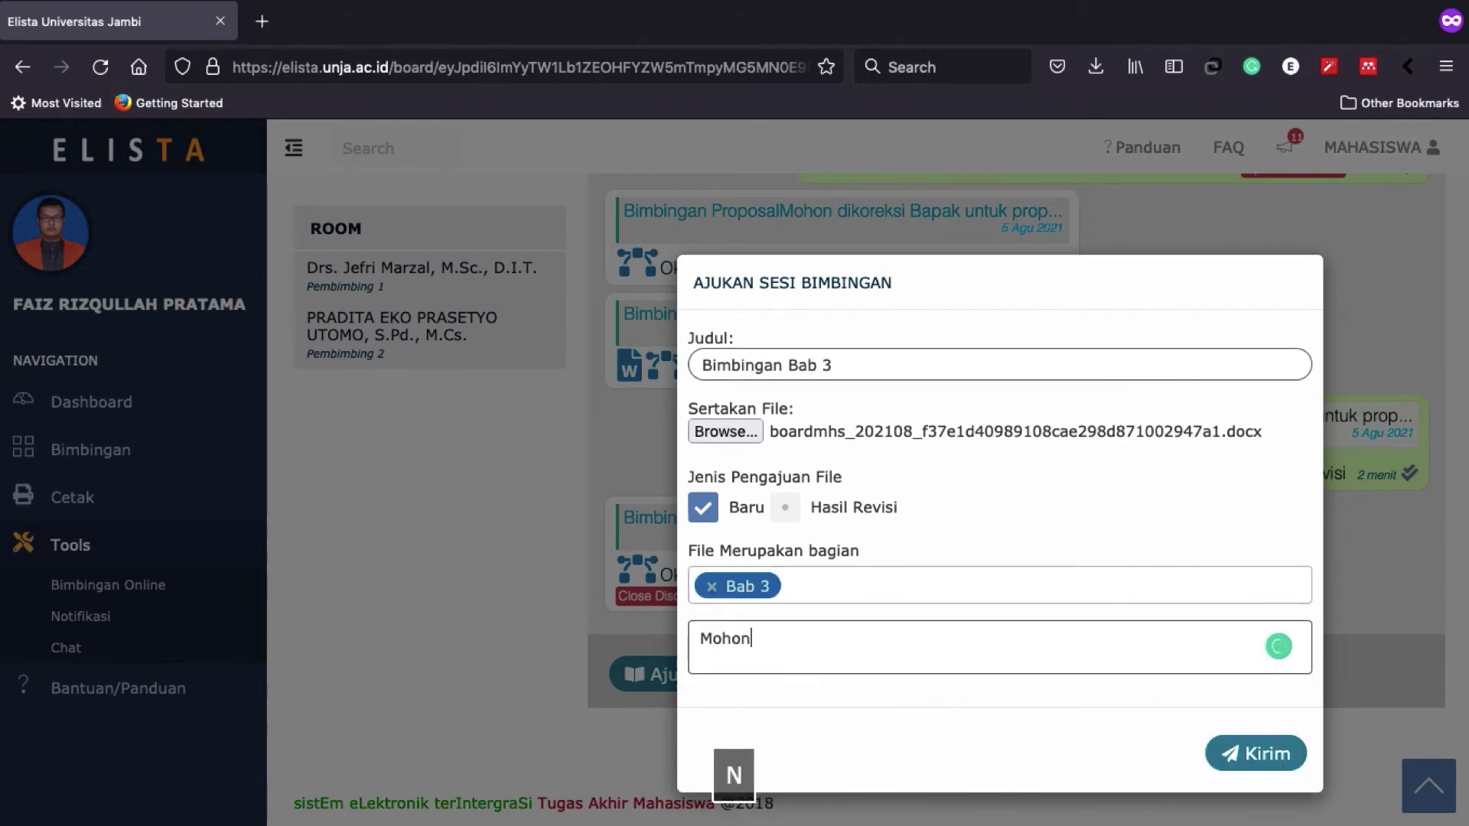
pyautogui.write('diperiksa bab ')
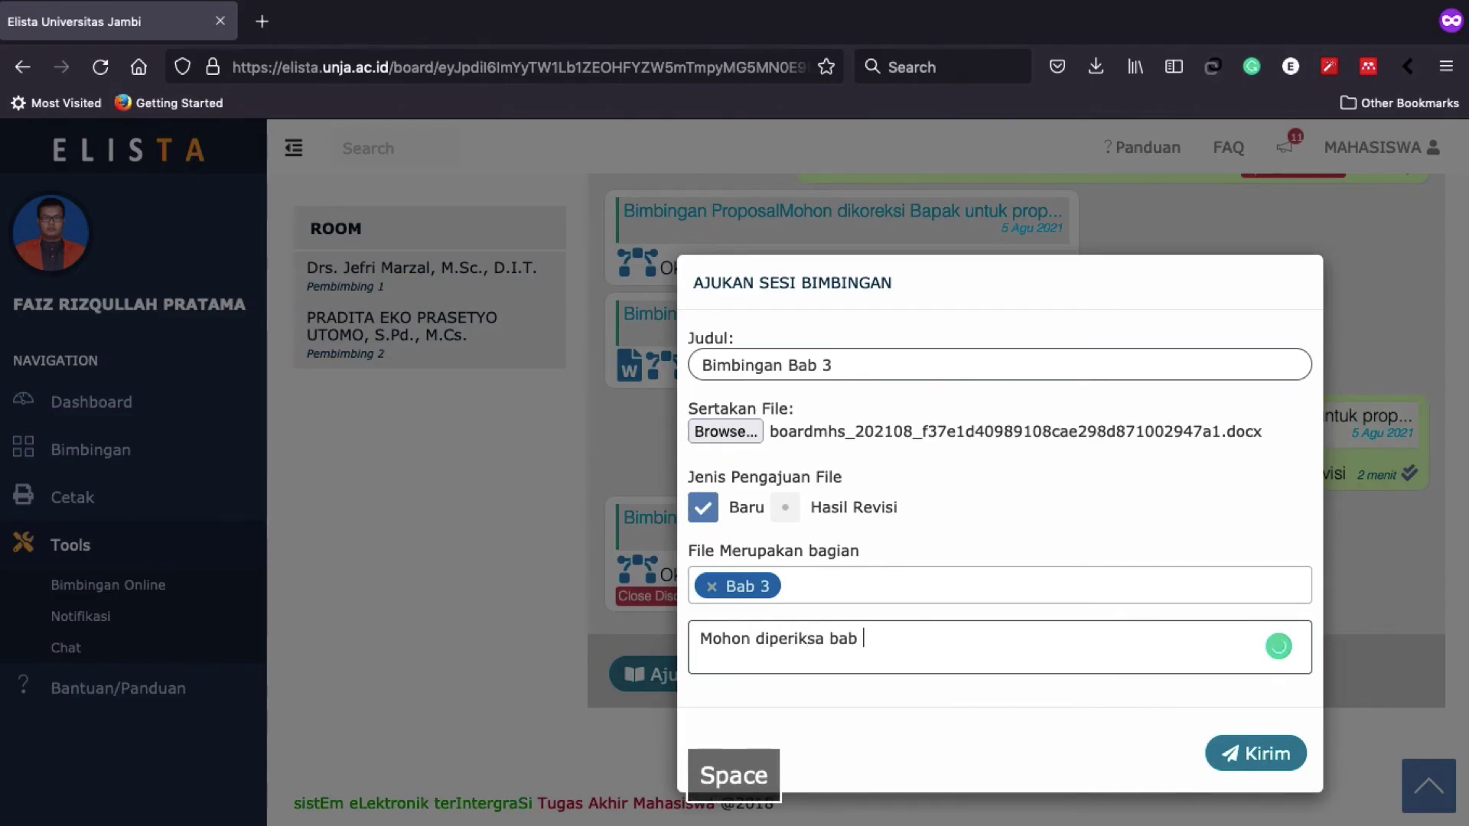
pyautogui.write('3nya')
pyautogui.press('BackSpace')
pyautogui.press('BackSpace')
pyautogui.press('BackSpace')
pyautogui.press('BackSpace')
pyautogui.write('bapak, terimakasih')
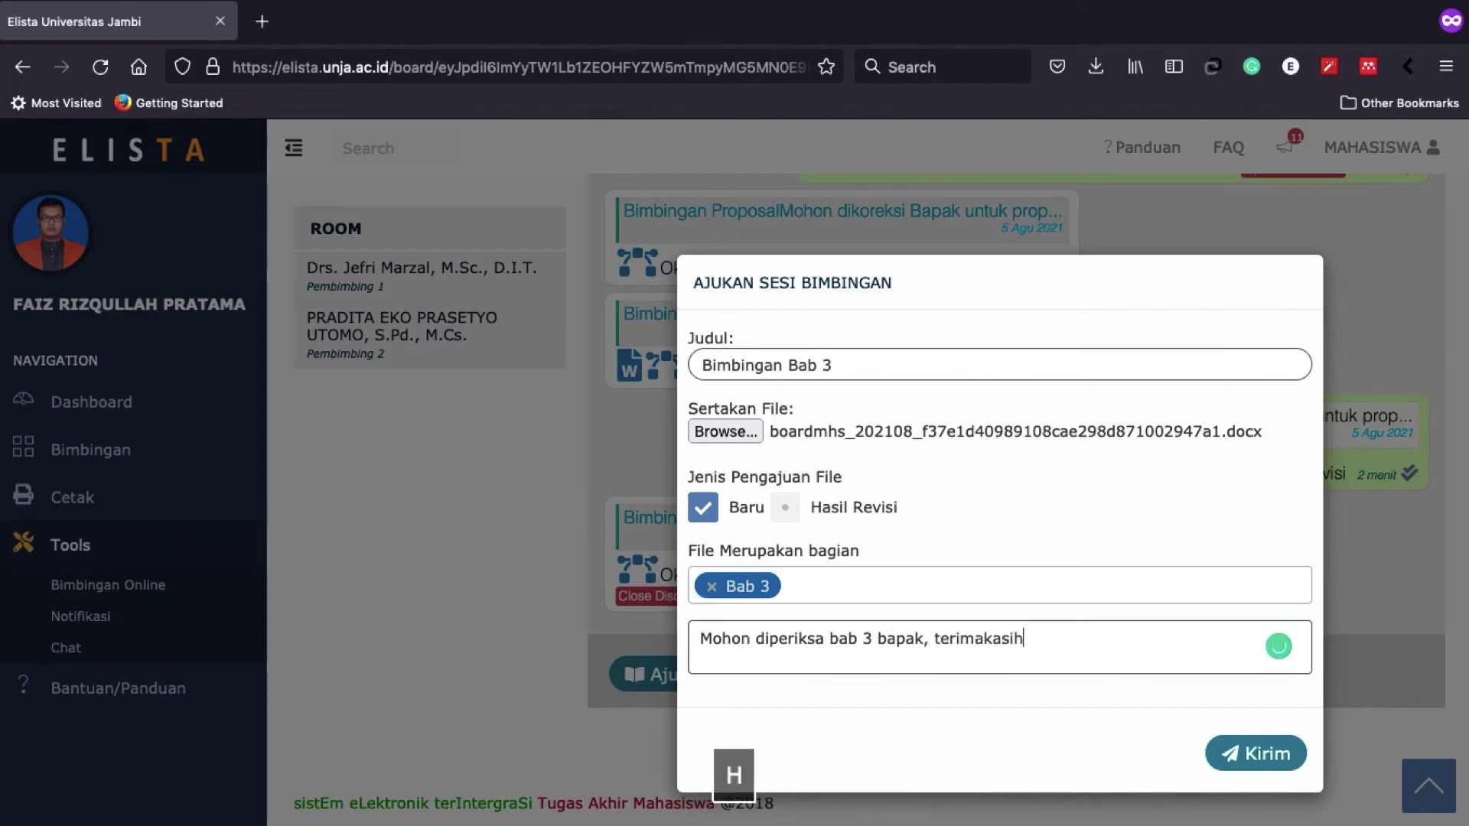
pyautogui.click(1222, 751)
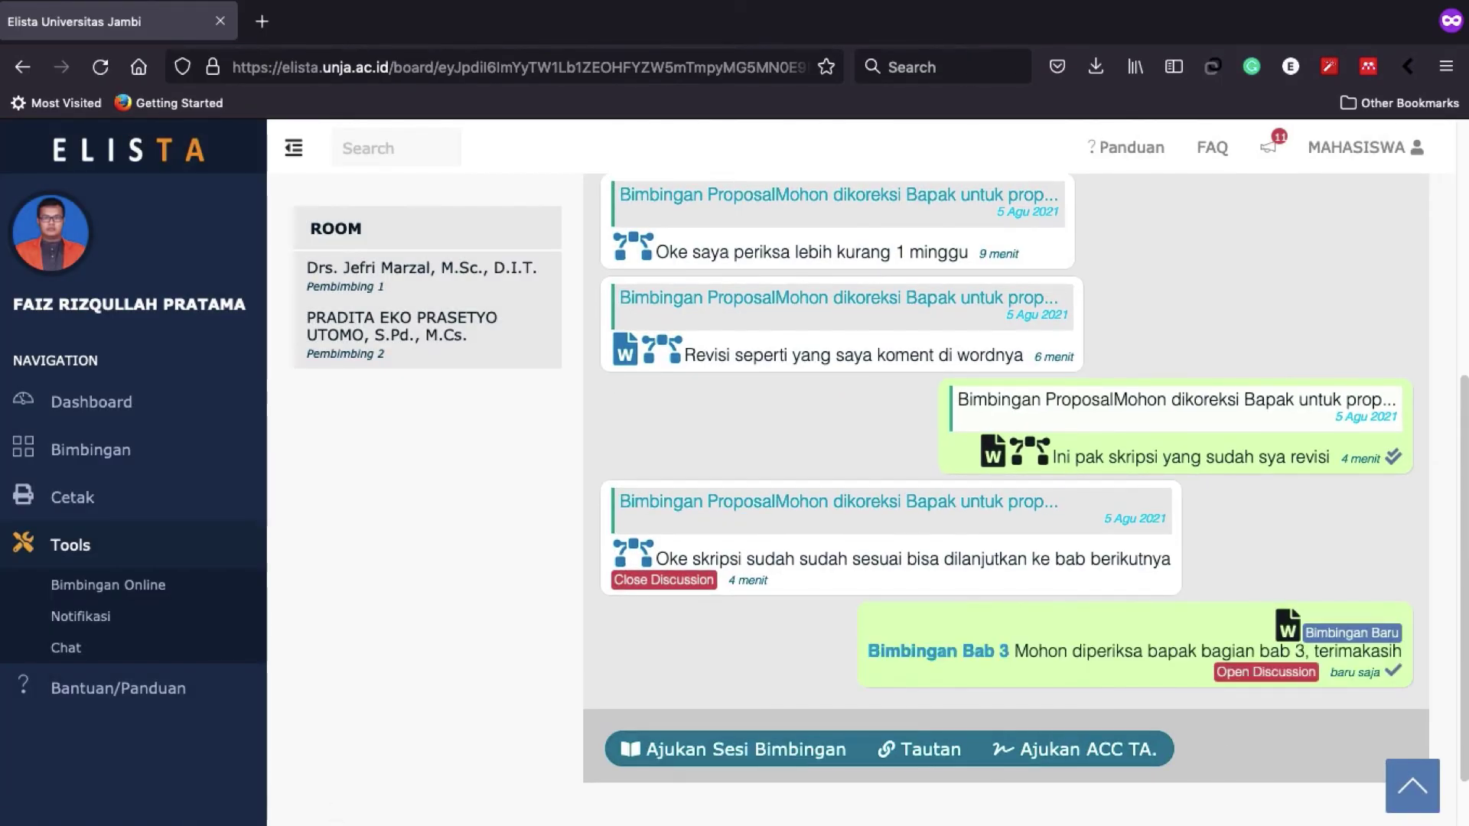
# - Switch back to the lecturer's ELISTA window and open the student's new consultation from the incoming consultations (Konsultasi Masuk)
pyautogui.rightClick(329, 799)
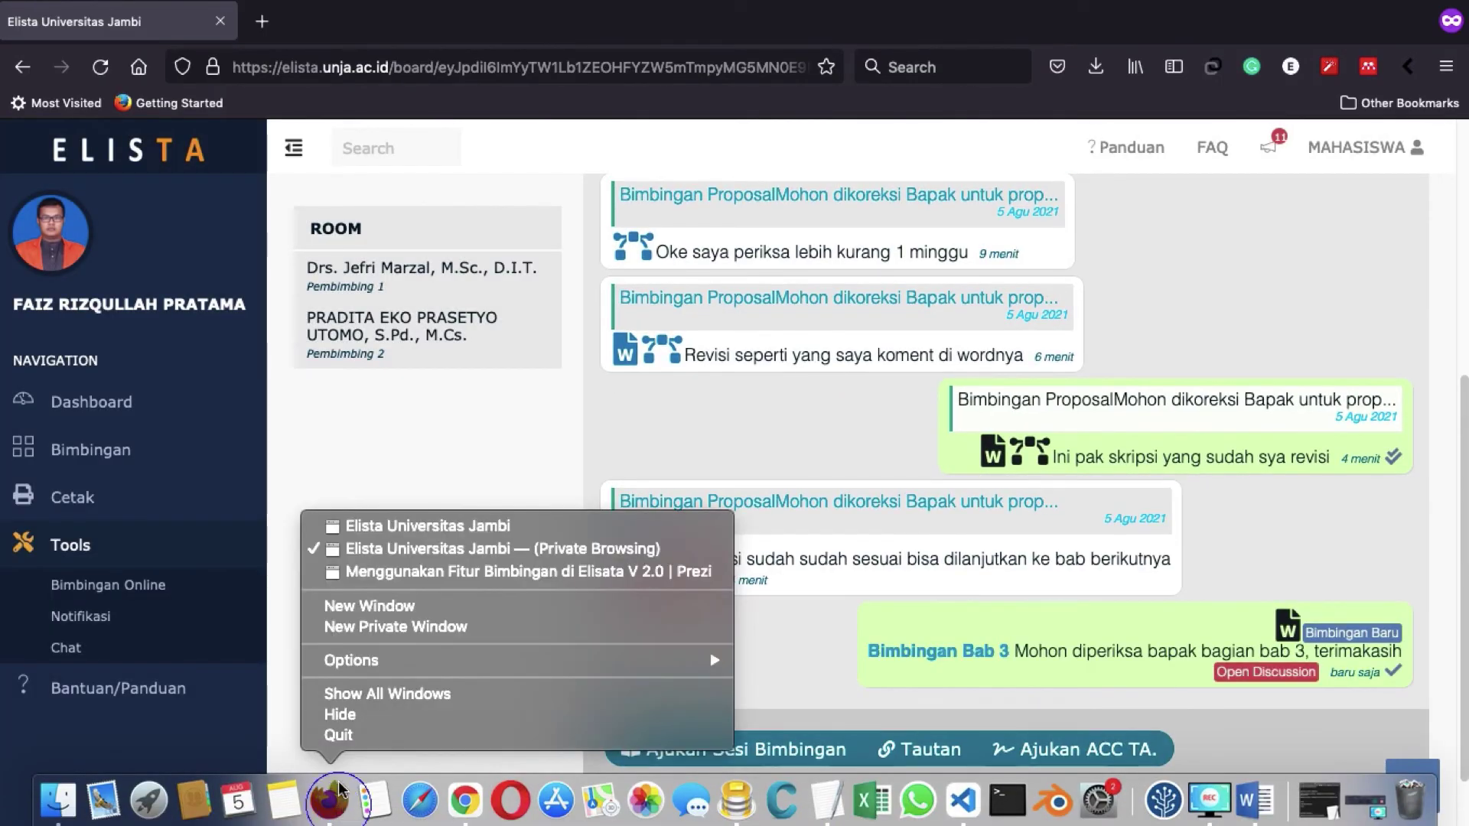
pyautogui.click(375, 527)
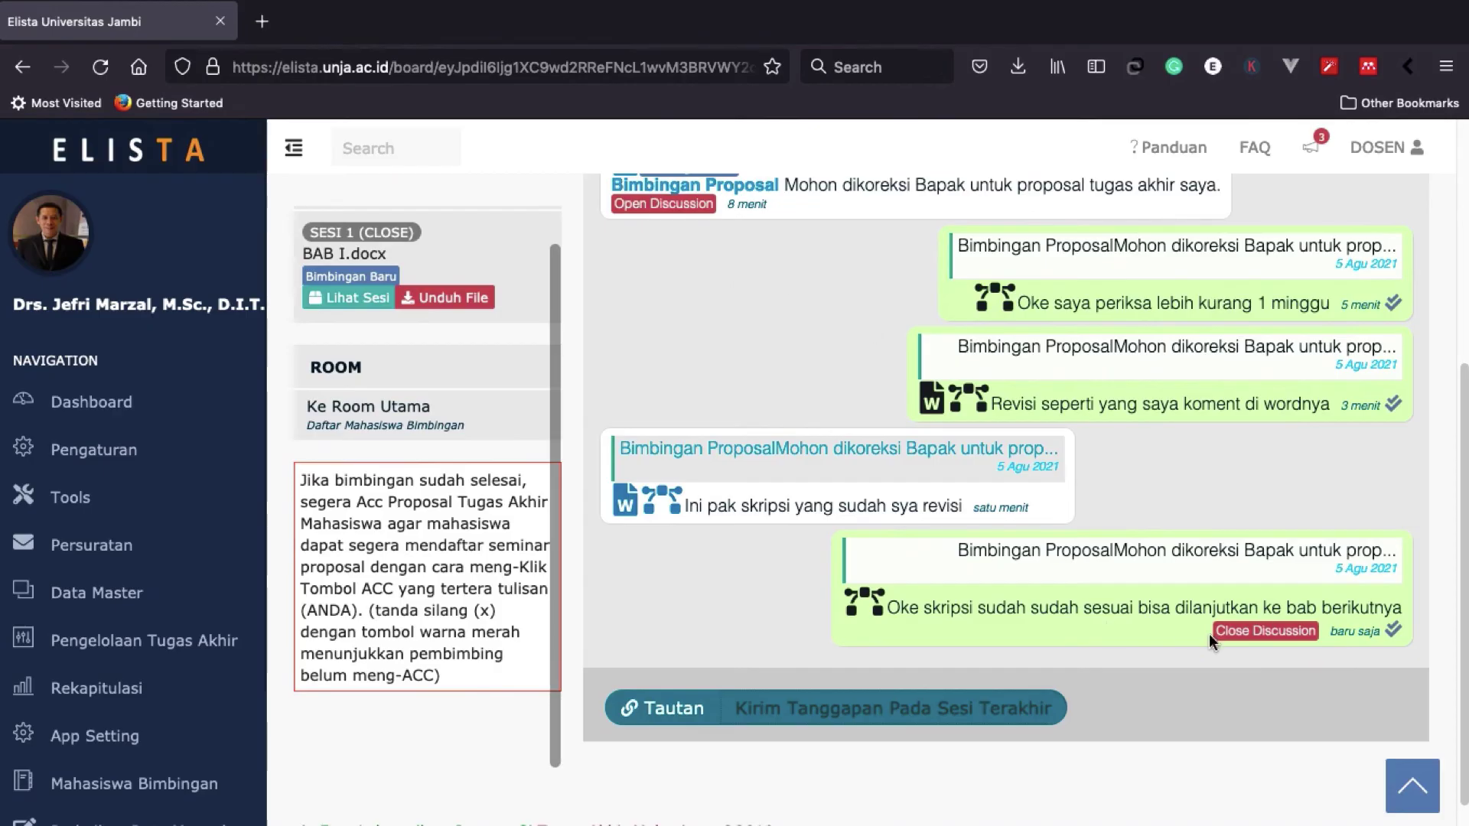
pyautogui.scroll(5, 765, 451)
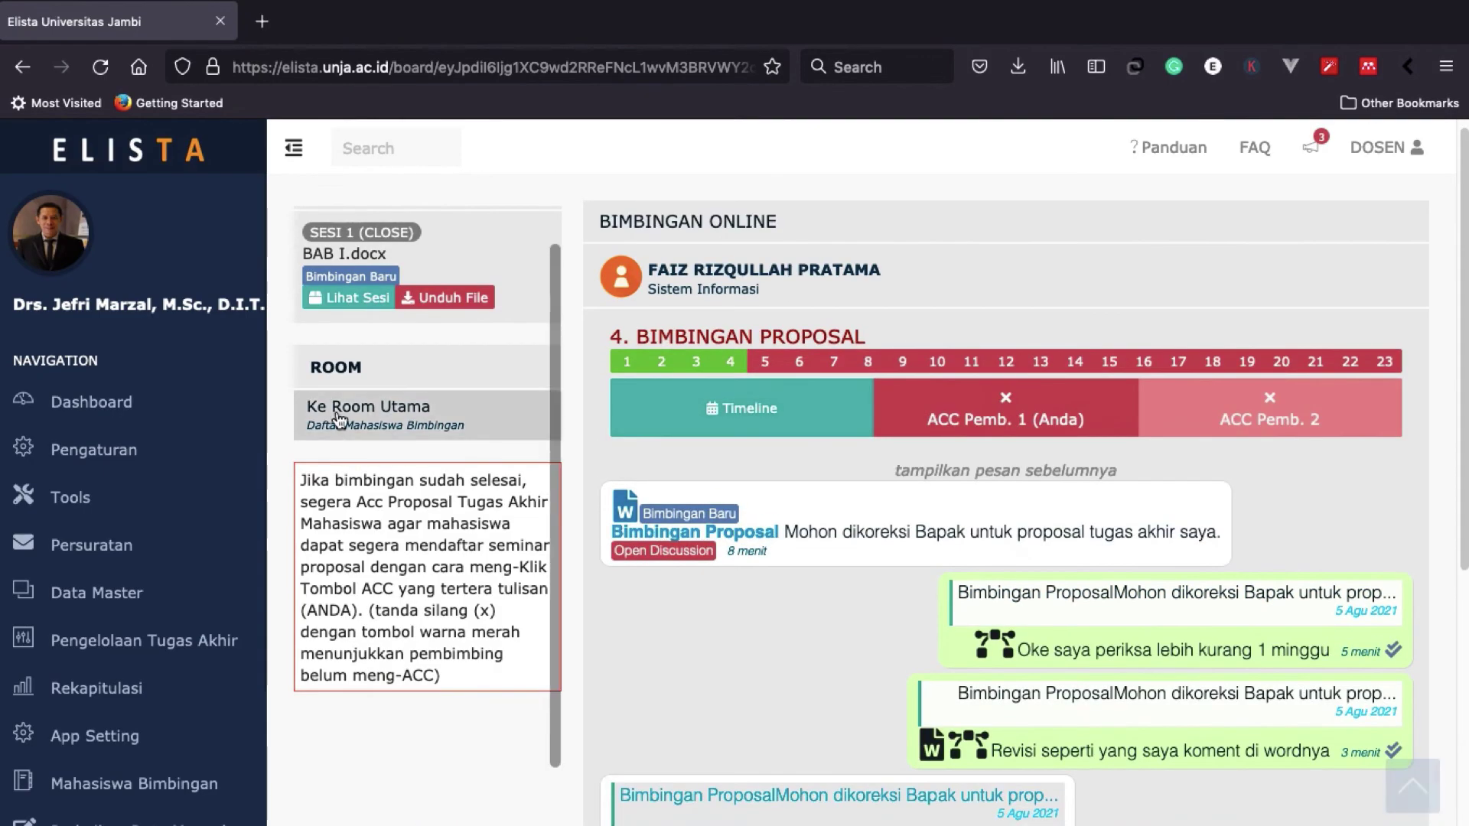
pyautogui.click(120, 399)
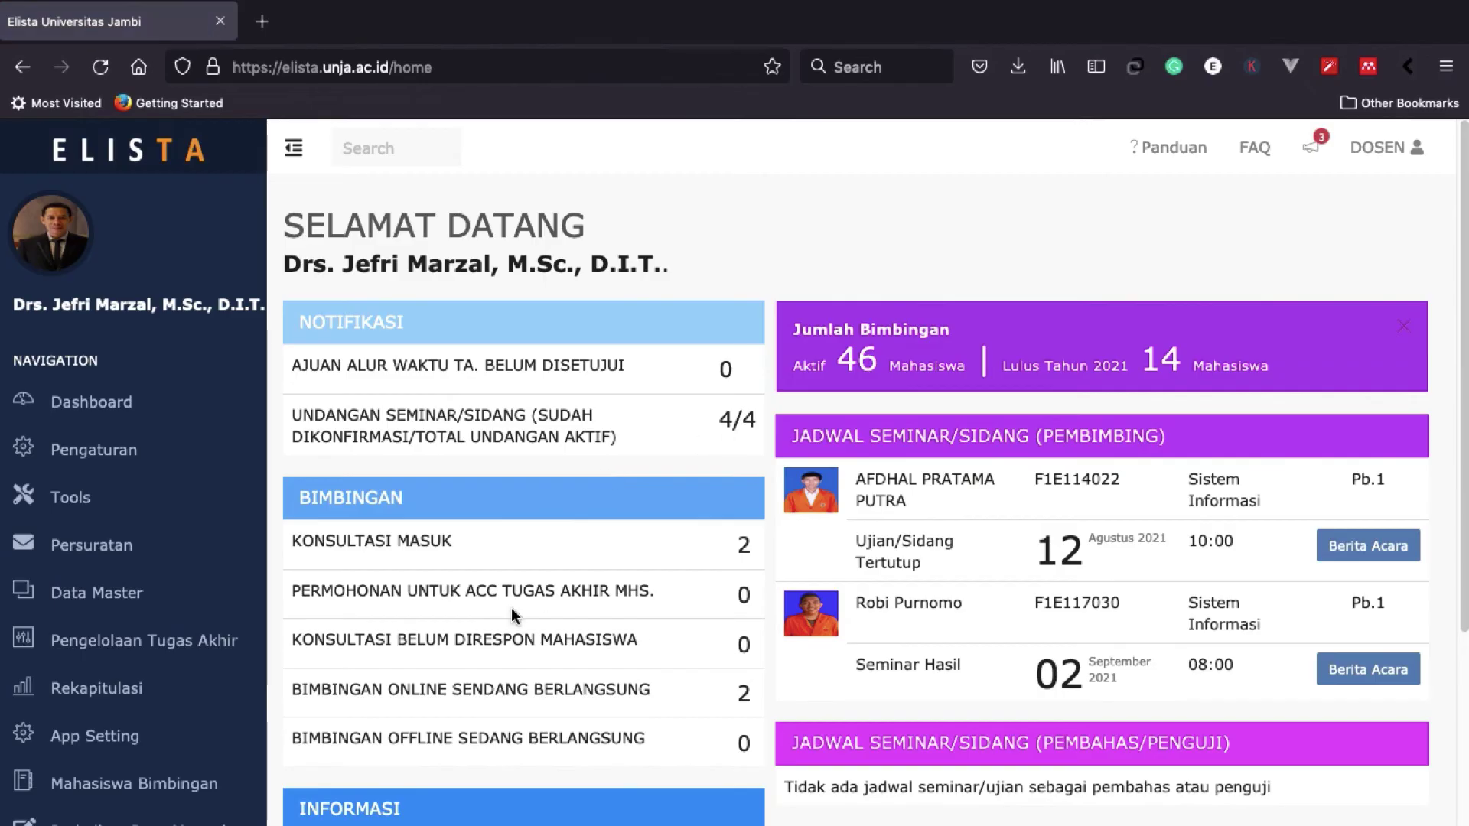
pyautogui.click(417, 545)
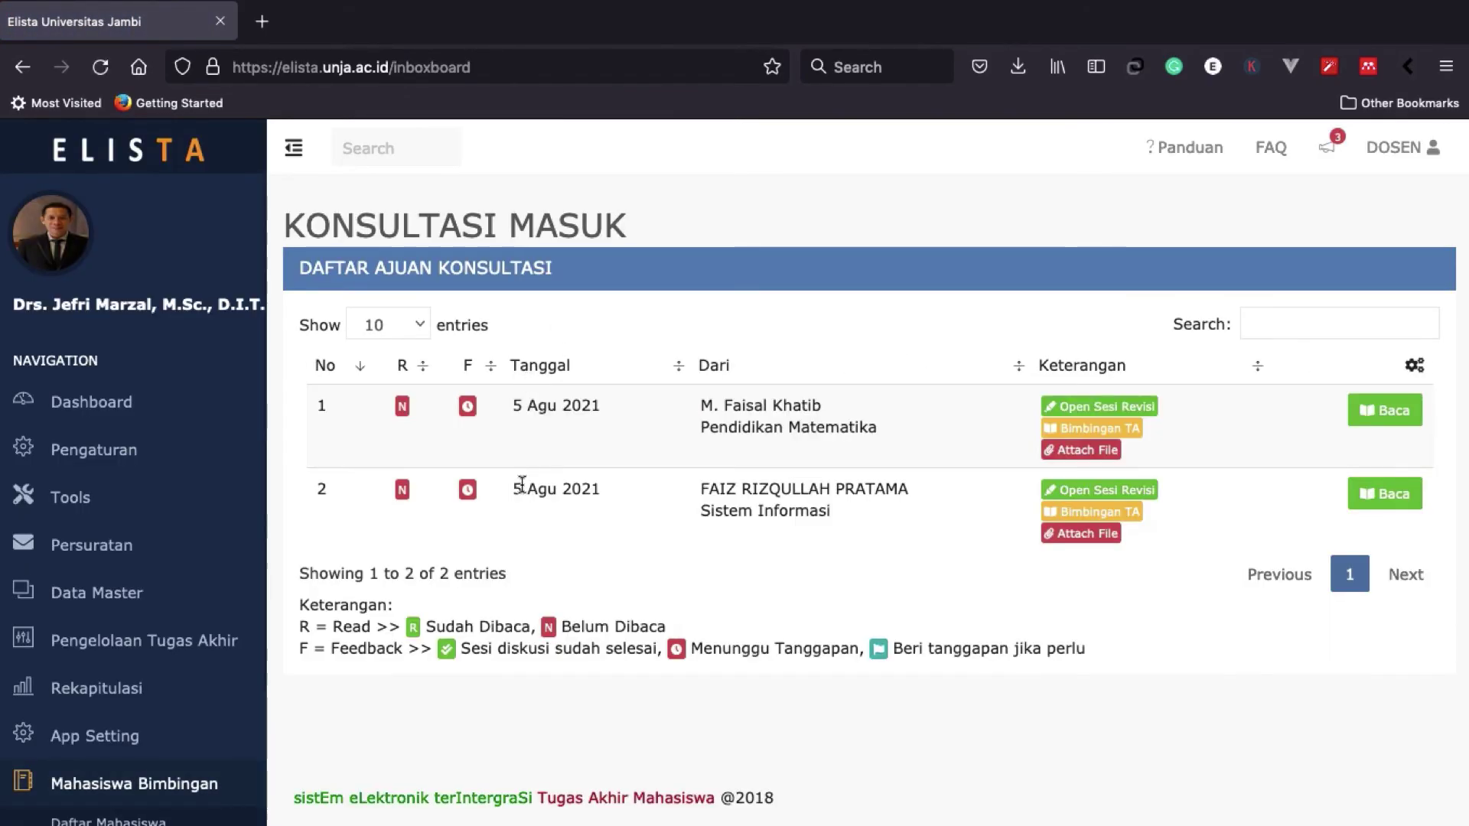
pyautogui.click(1385, 493)
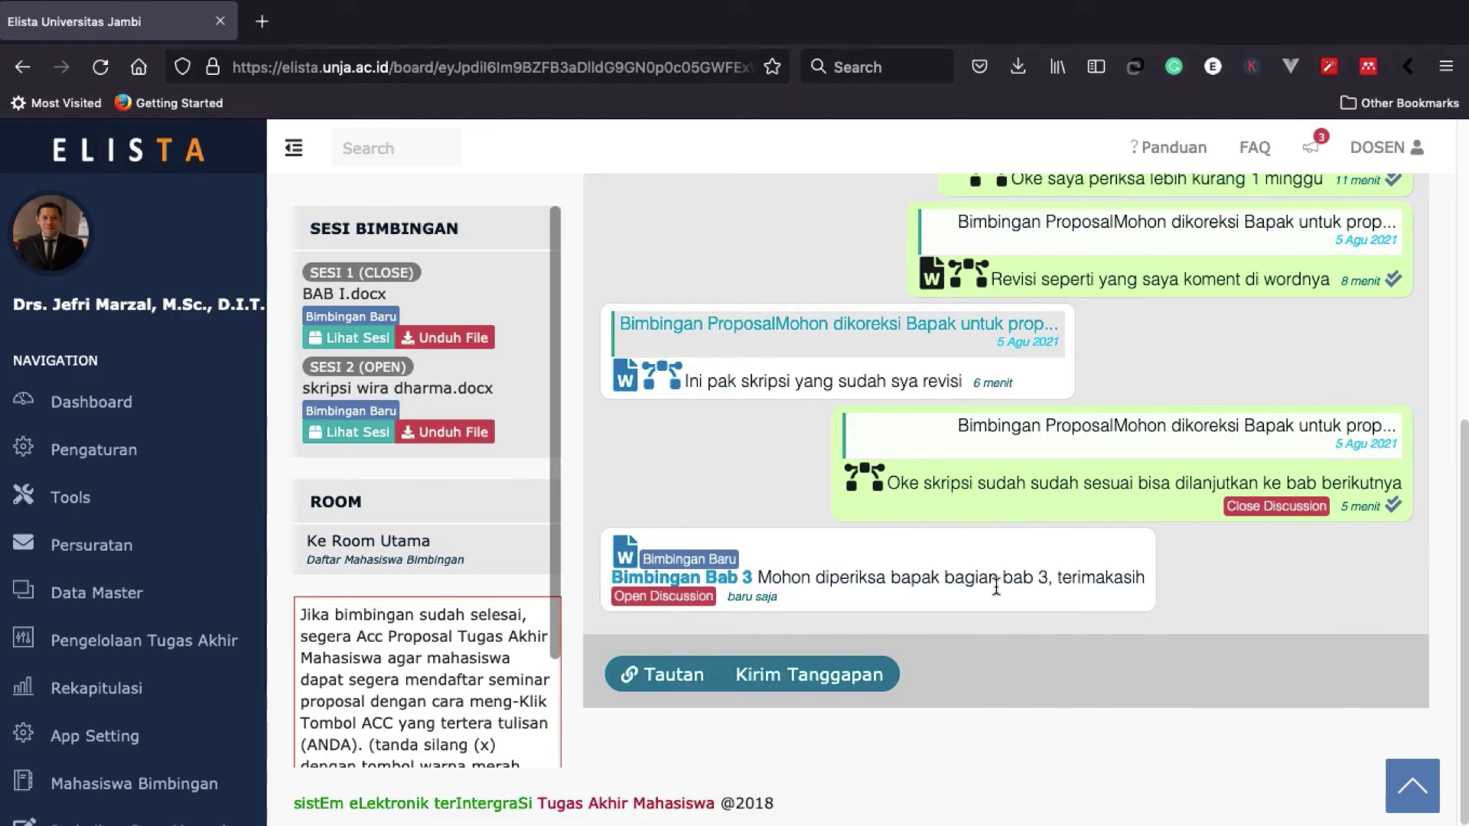
# - Start moving the Bimbingan Bab 3 session to an offline schedule and set the meeting date to 2021-08-09
pyautogui.click(810, 675)
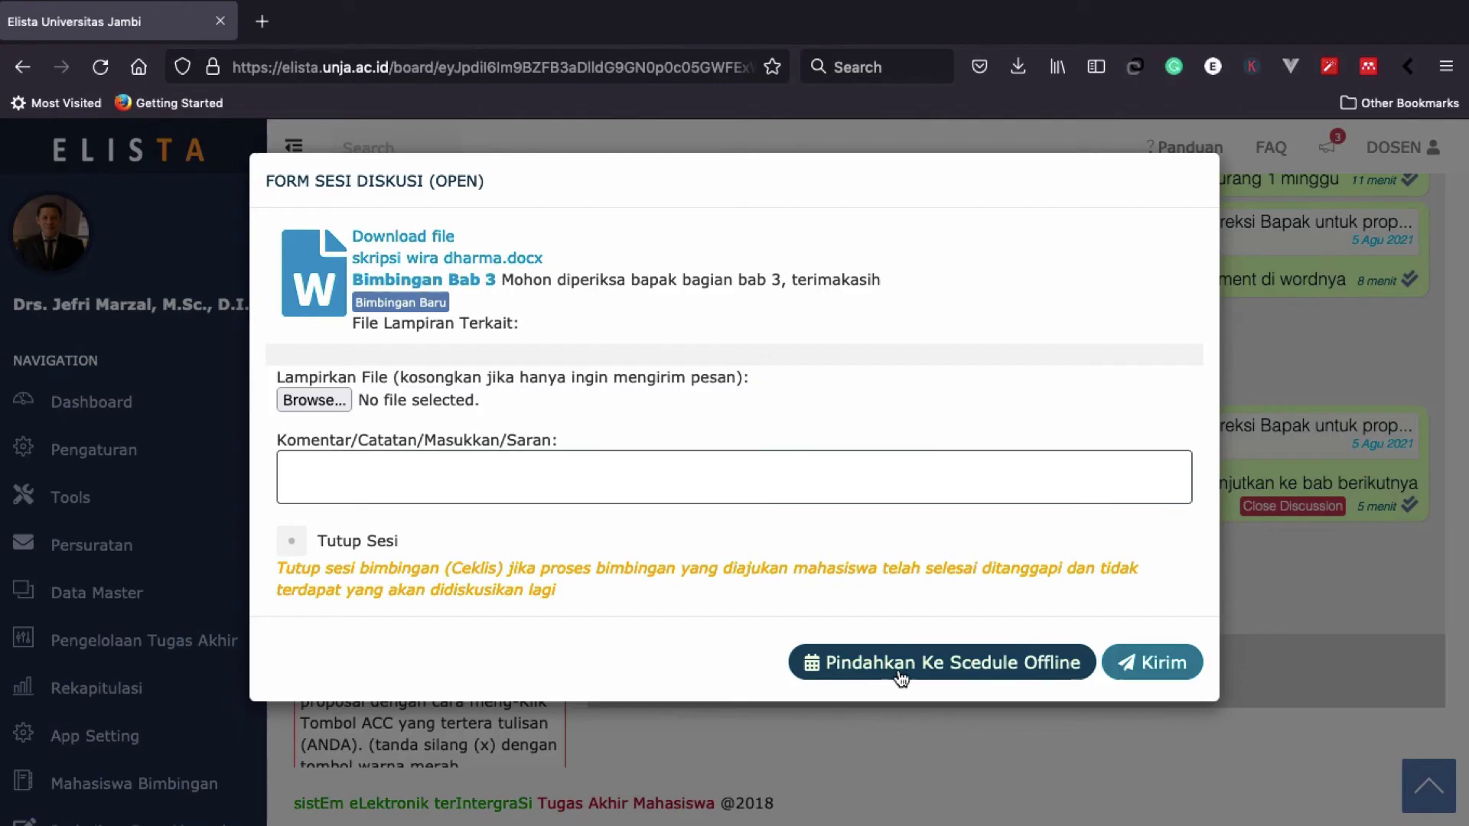
pyautogui.click(901, 663)
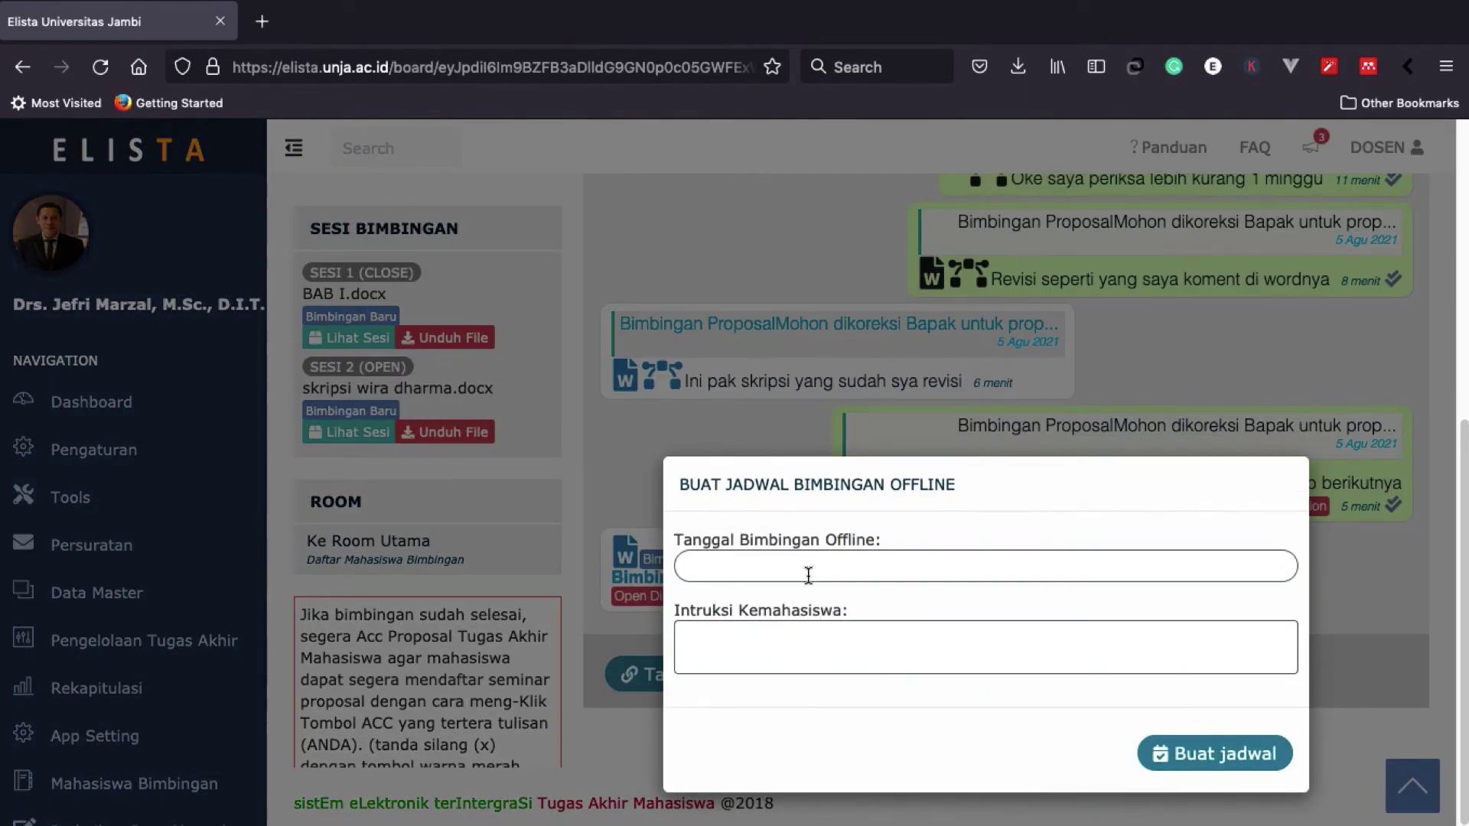
pyautogui.click(809, 570)
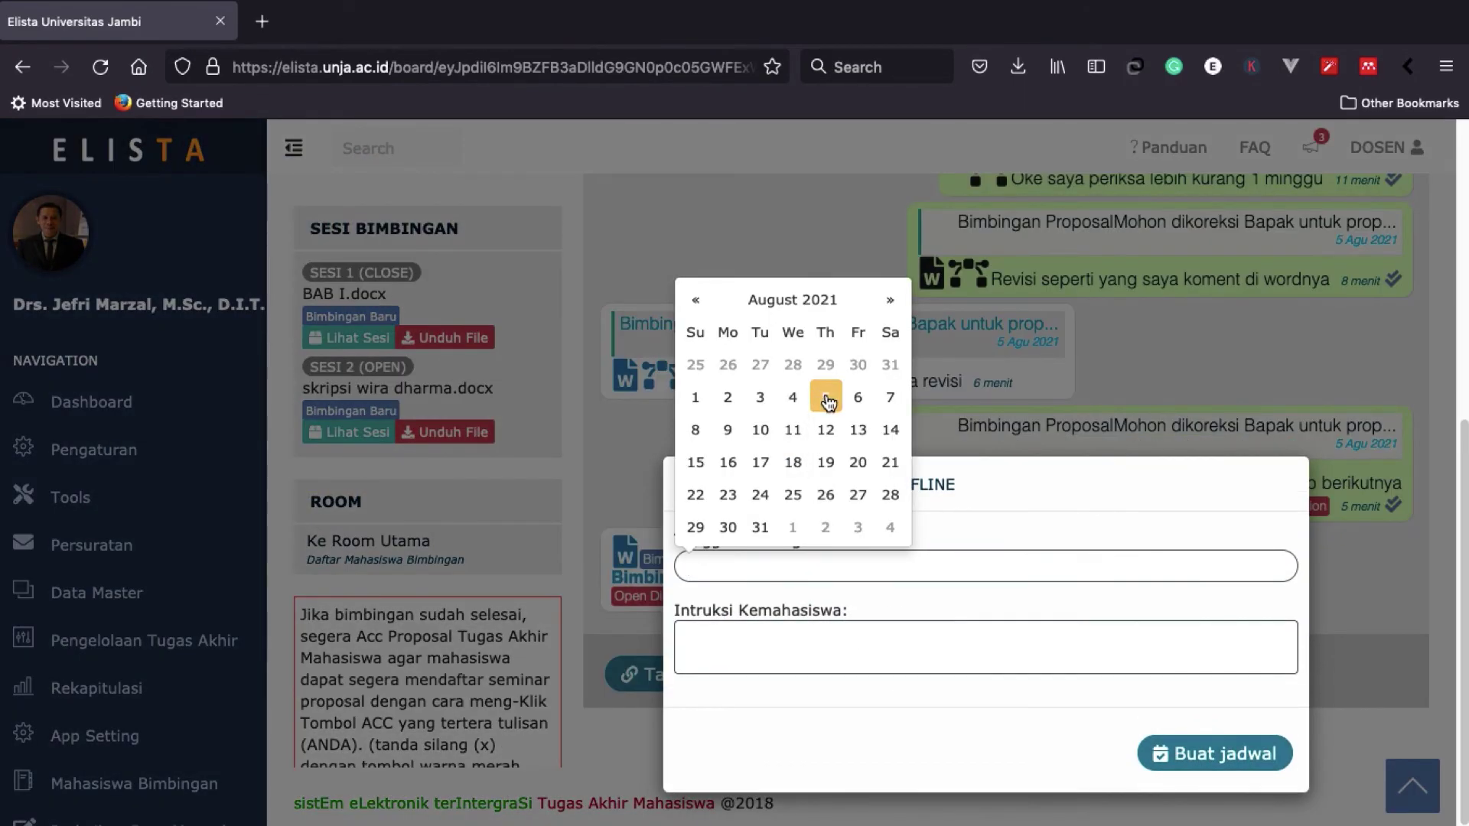
pyautogui.click(727, 430)
# - Enter the student instruction "Bawa harcopynya kita lanjutkan bimbingan secara offline di kampus" and create the offline schedule
pyautogui.click(794, 645)
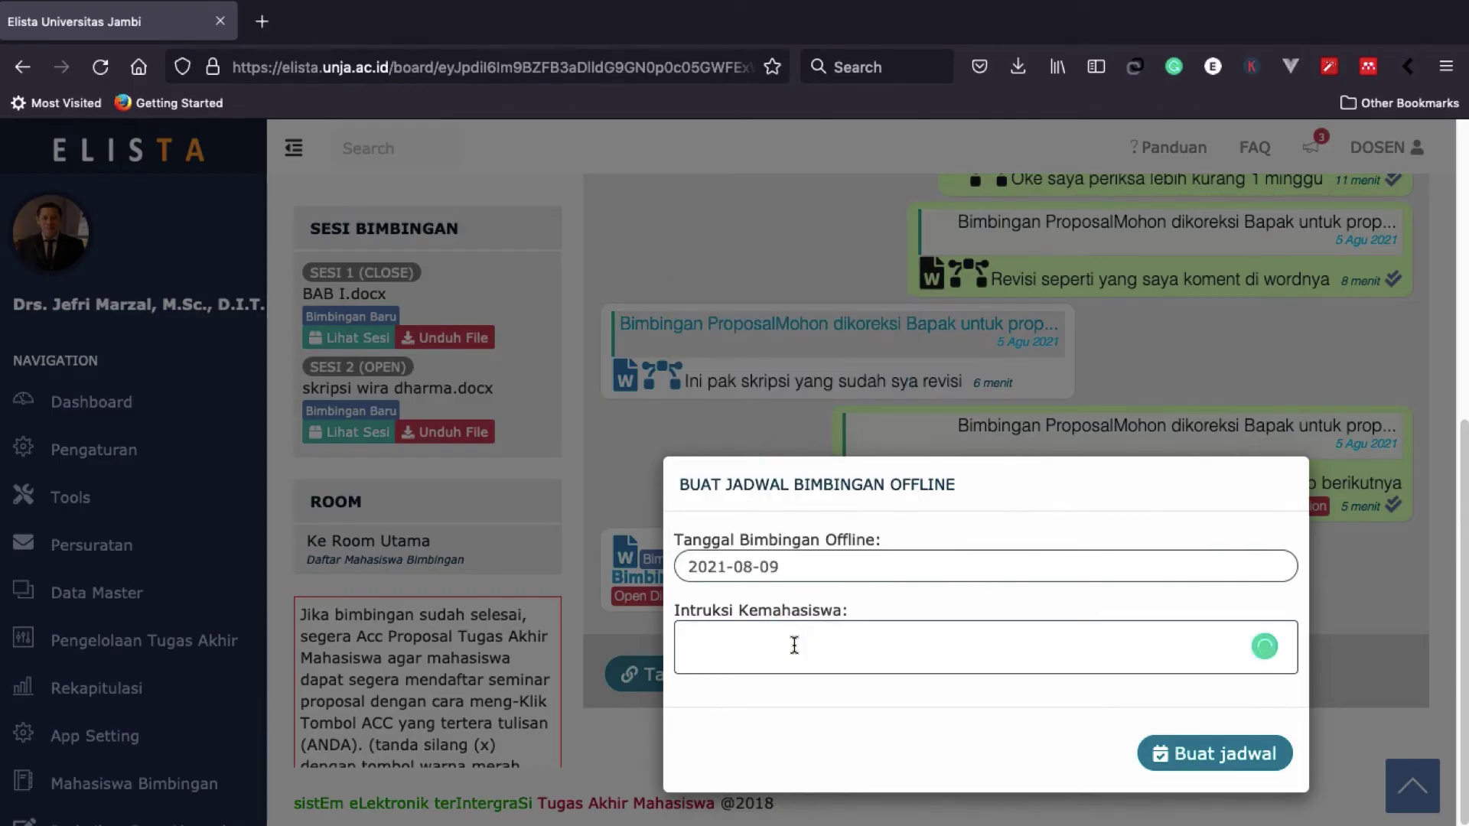
pyautogui.write('Bawa har')
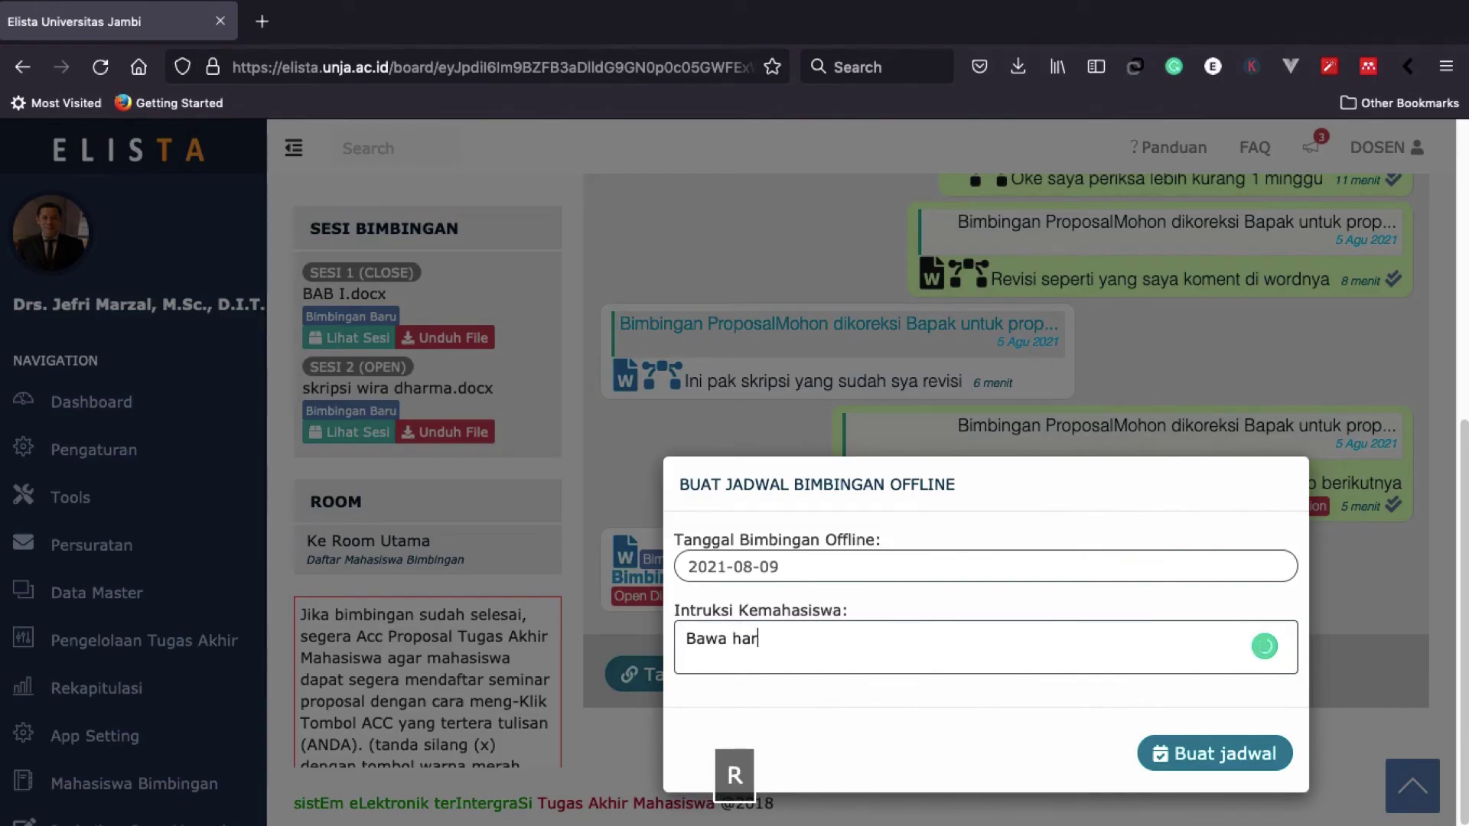
pyautogui.write('copynya kita lanju')
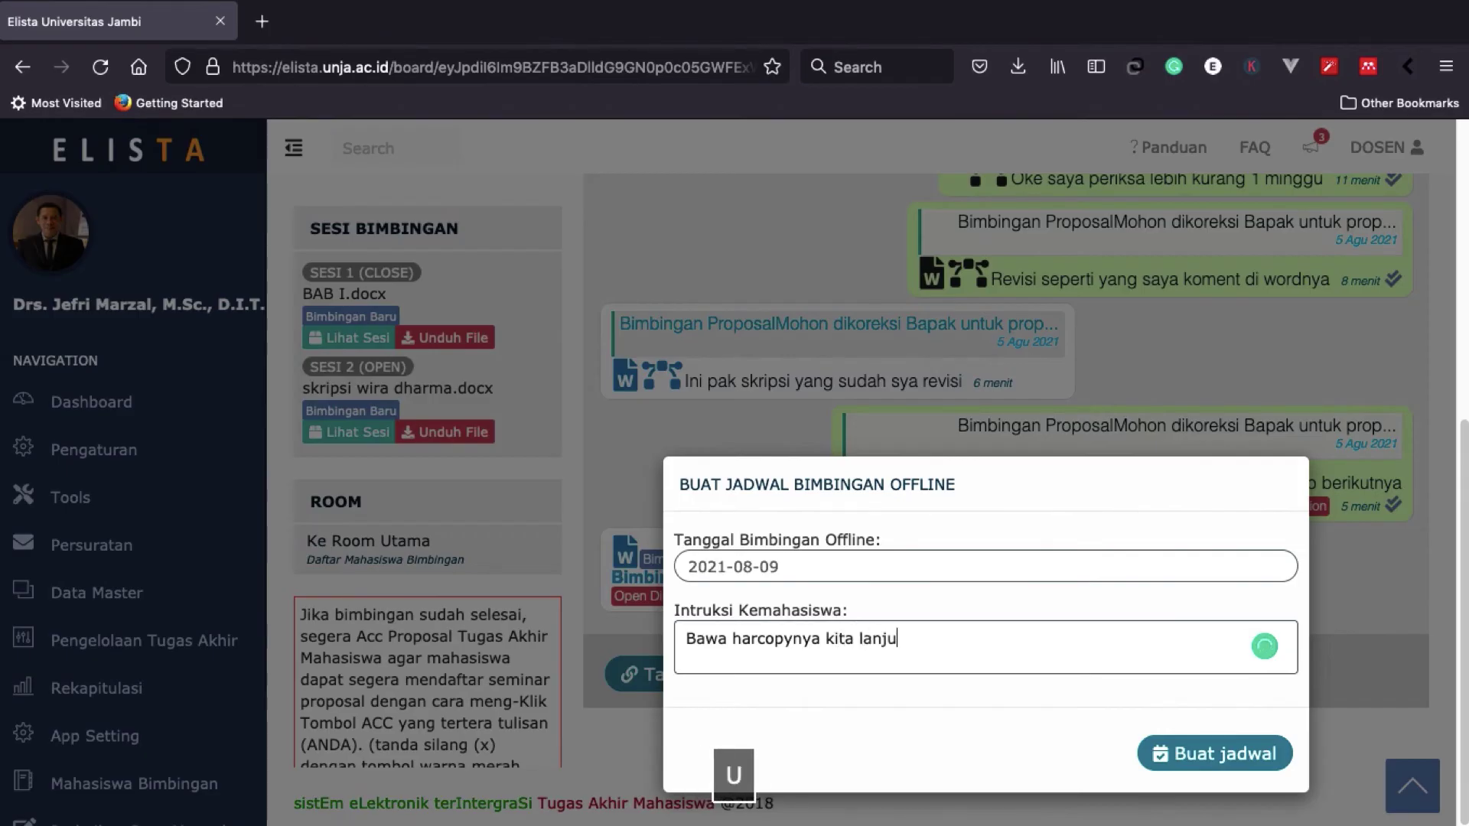
pyautogui.write('tkan bimbingan secara offline di kampus')
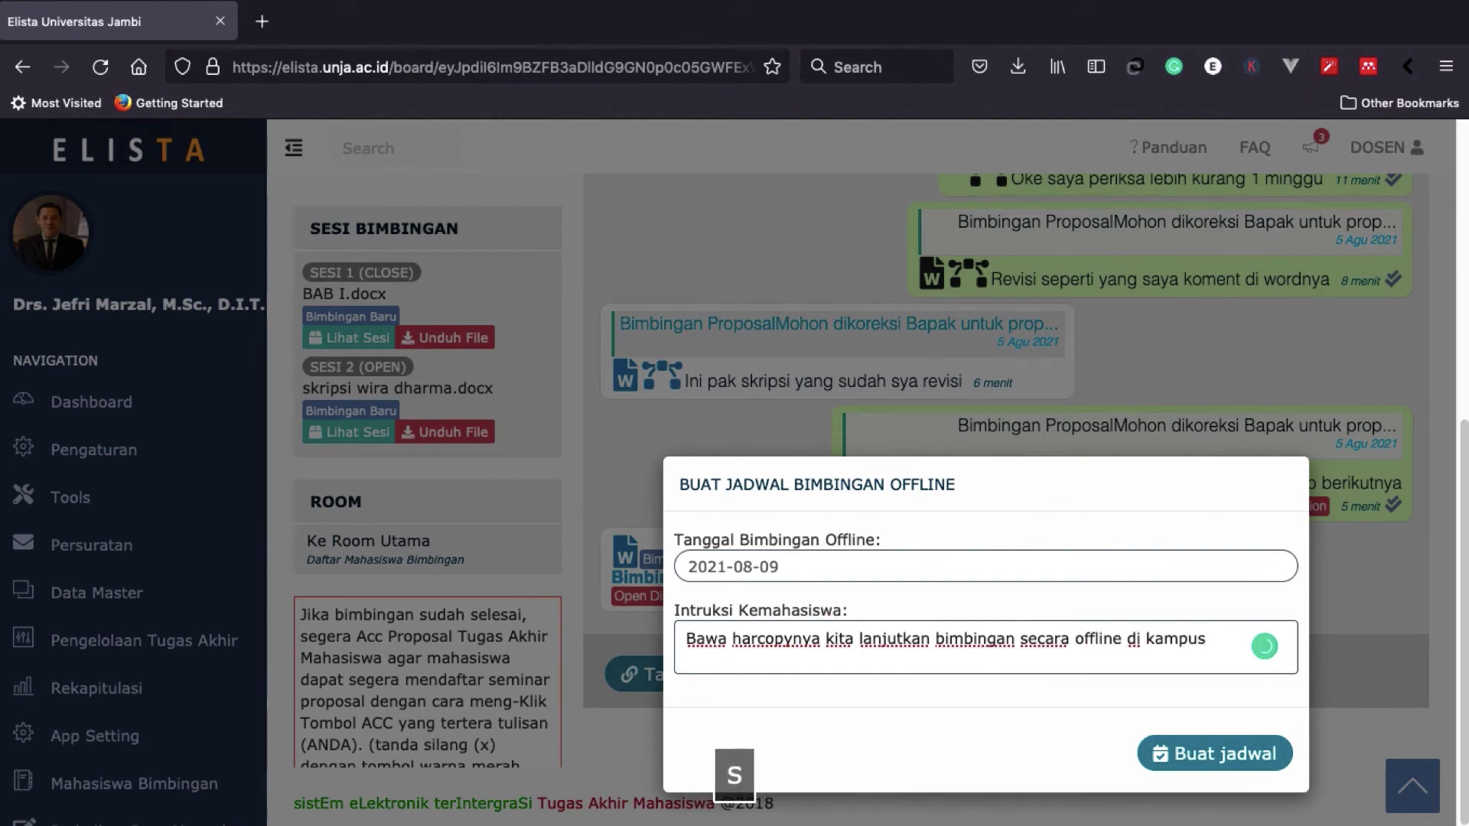
pyautogui.click(1227, 755)
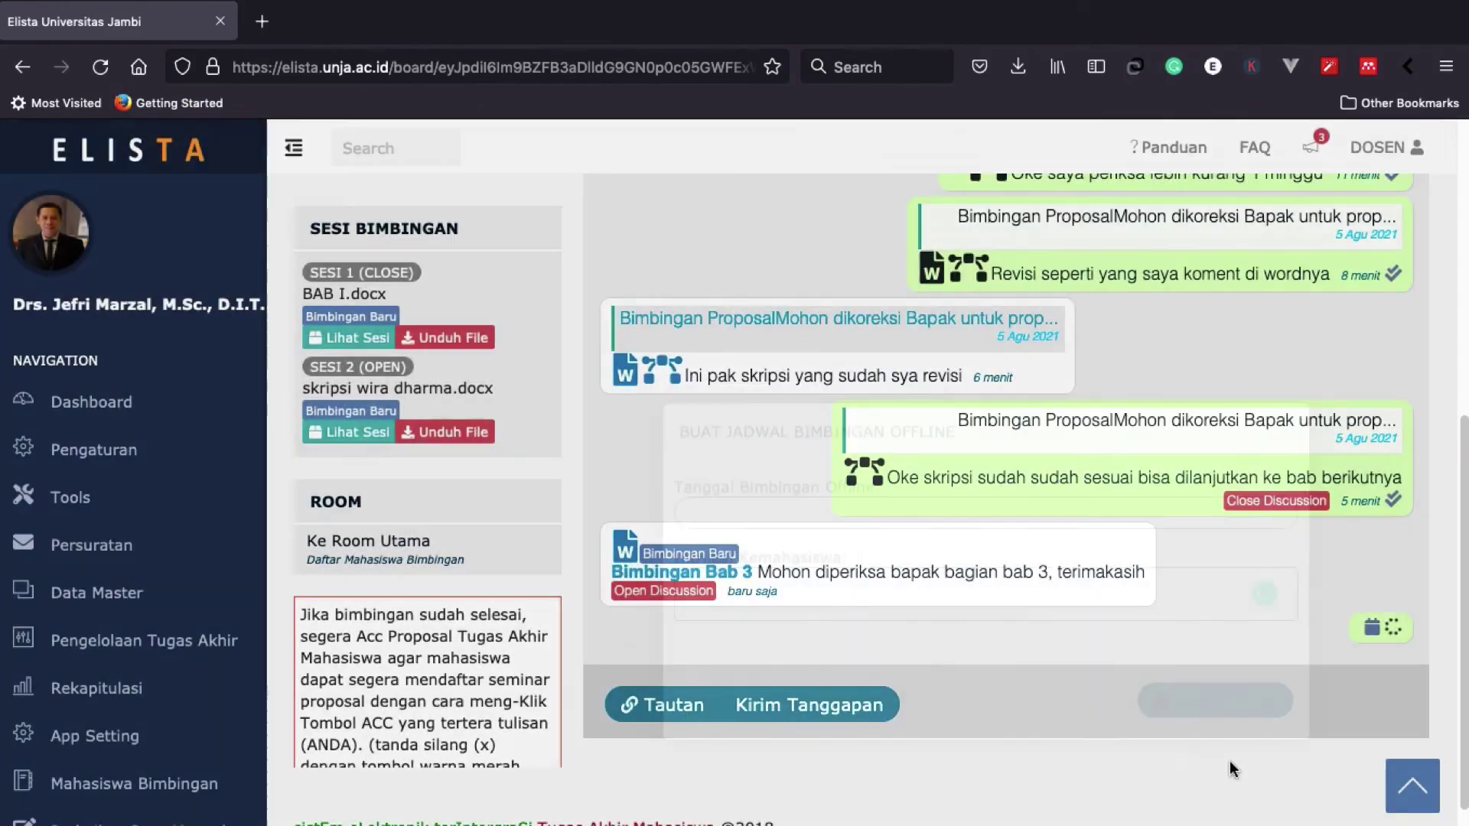
pyautogui.scroll(-2, 1241, 575)
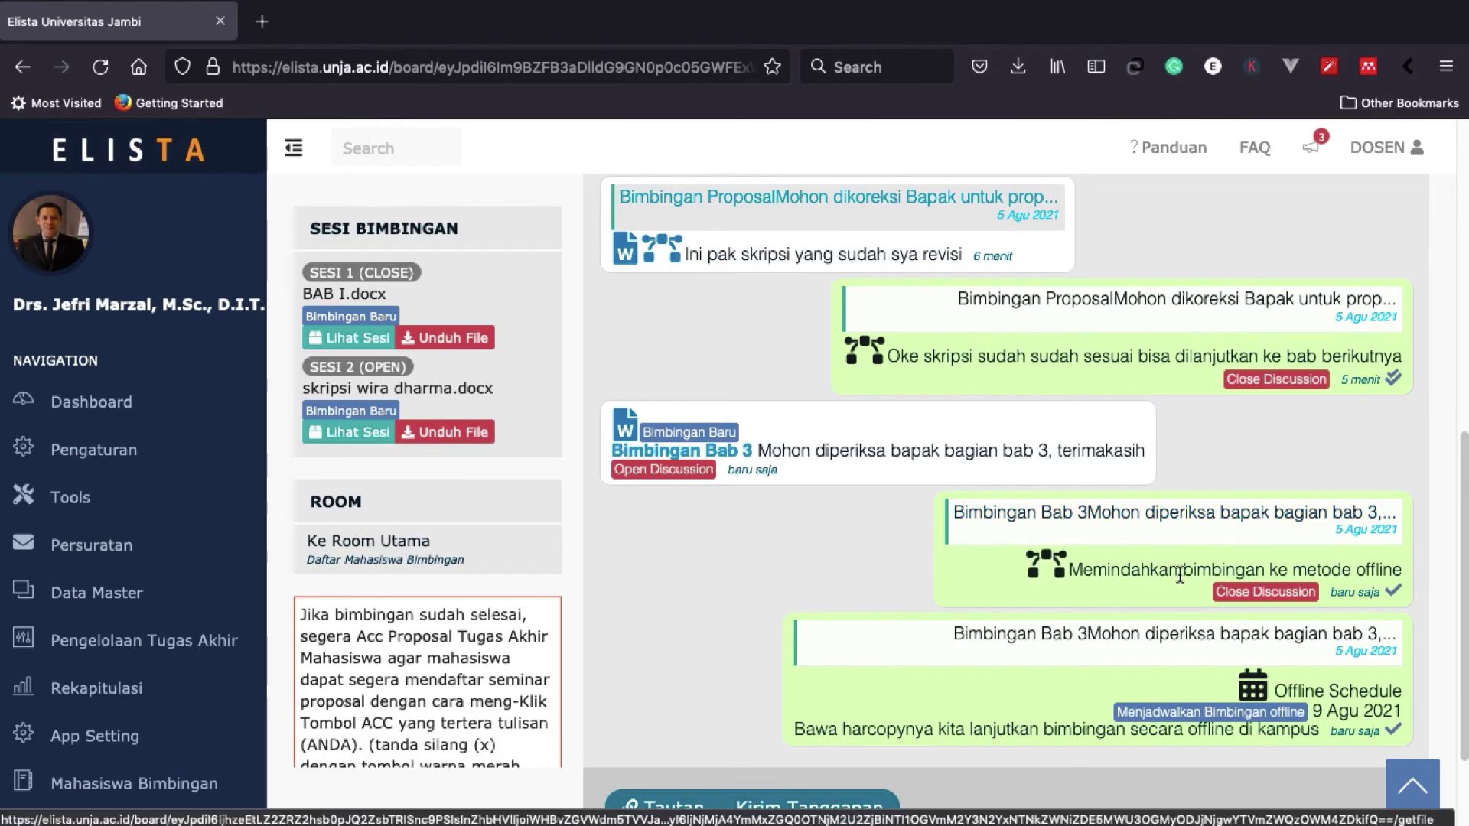
pyautogui.scroll(-2, 1279, 586)
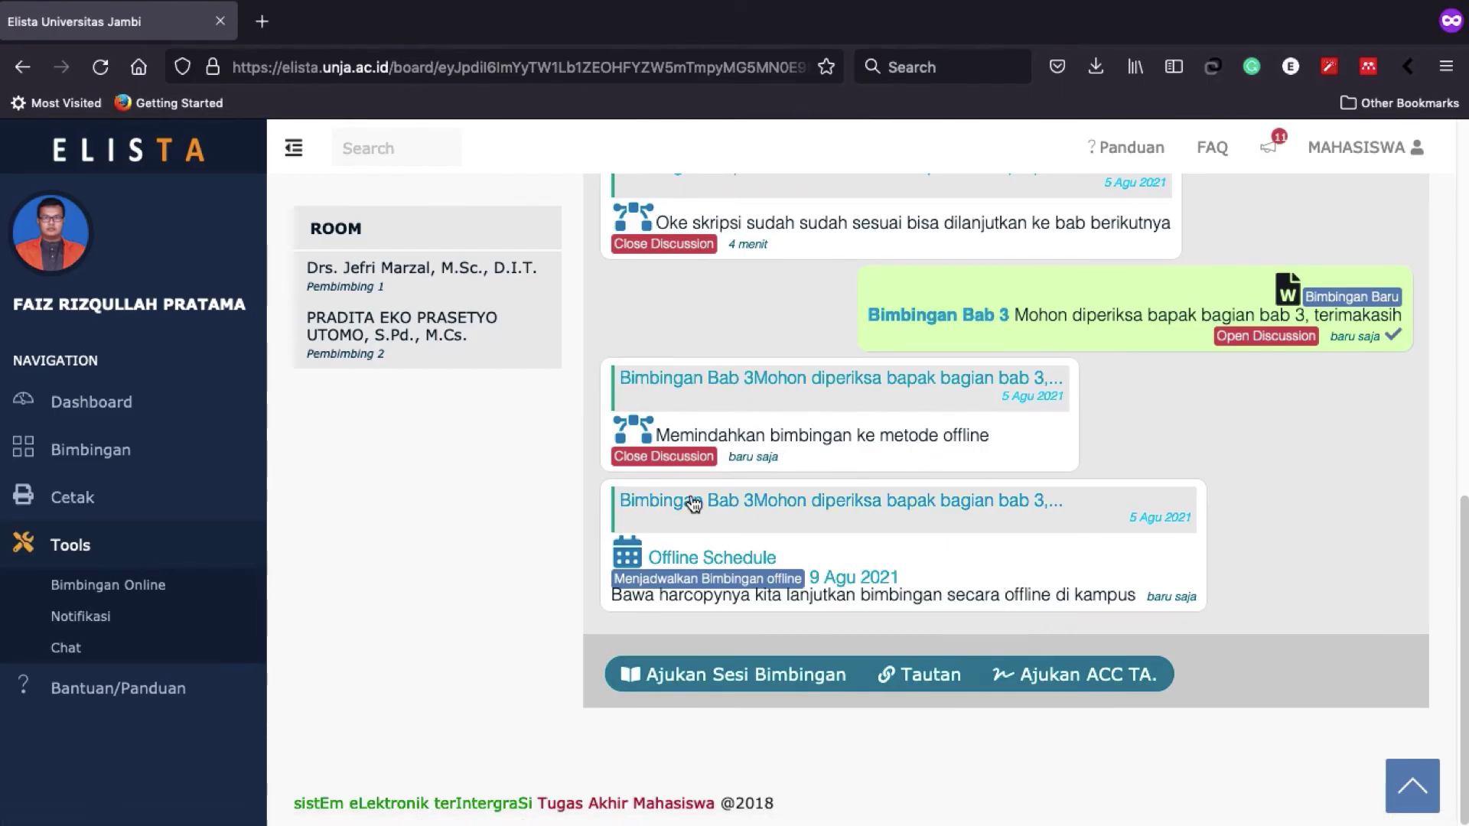
# - Open the 9 Agu 2021 offline schedule and save the student's offline guidance result as "Bagian metodologi direvisi"
pyautogui.scroll(3, 413, 345)
pyautogui.scroll(-3, 813, 602)
pyautogui.click(691, 562)
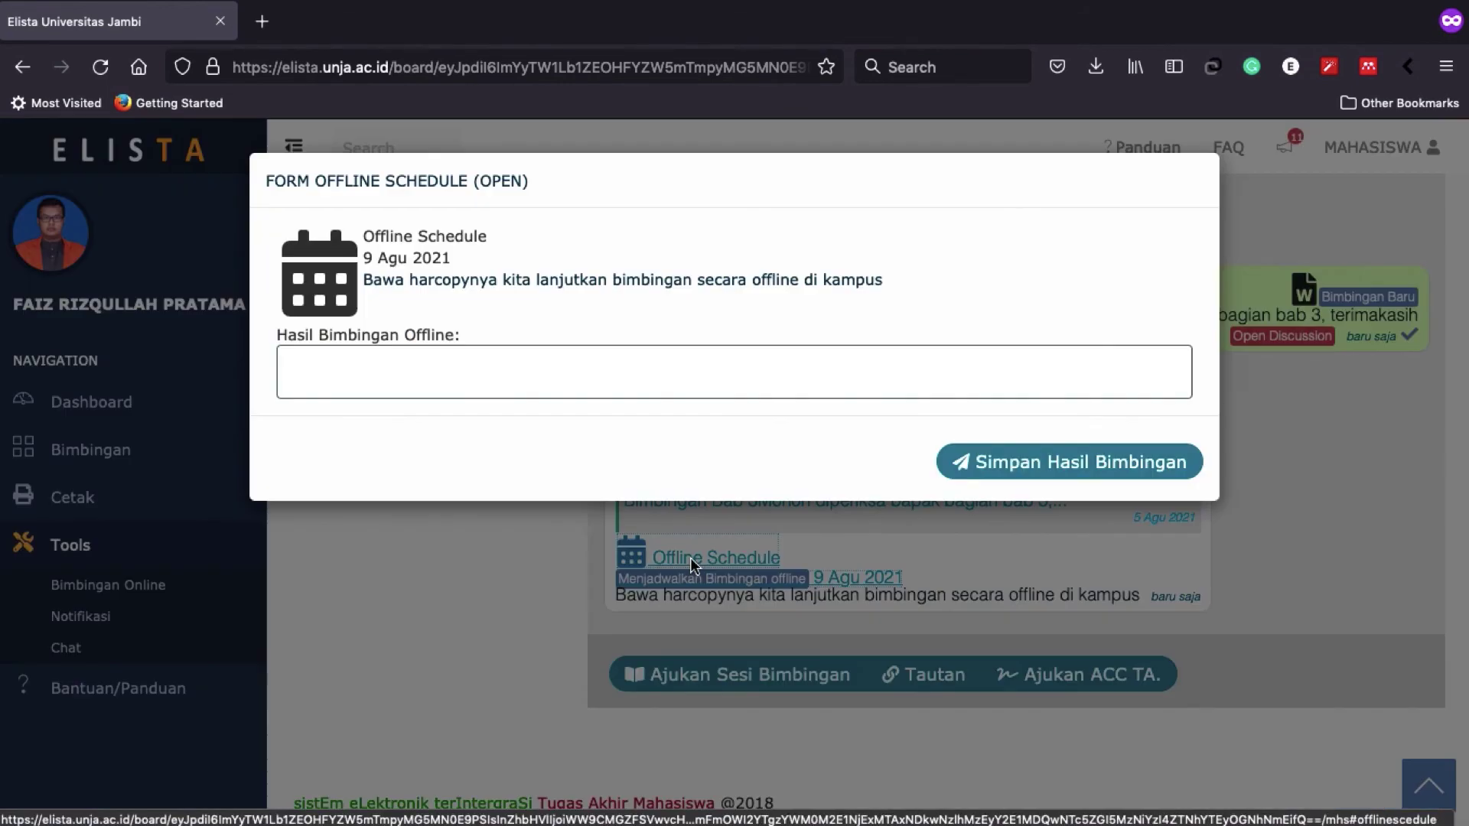
pyautogui.click(505, 363)
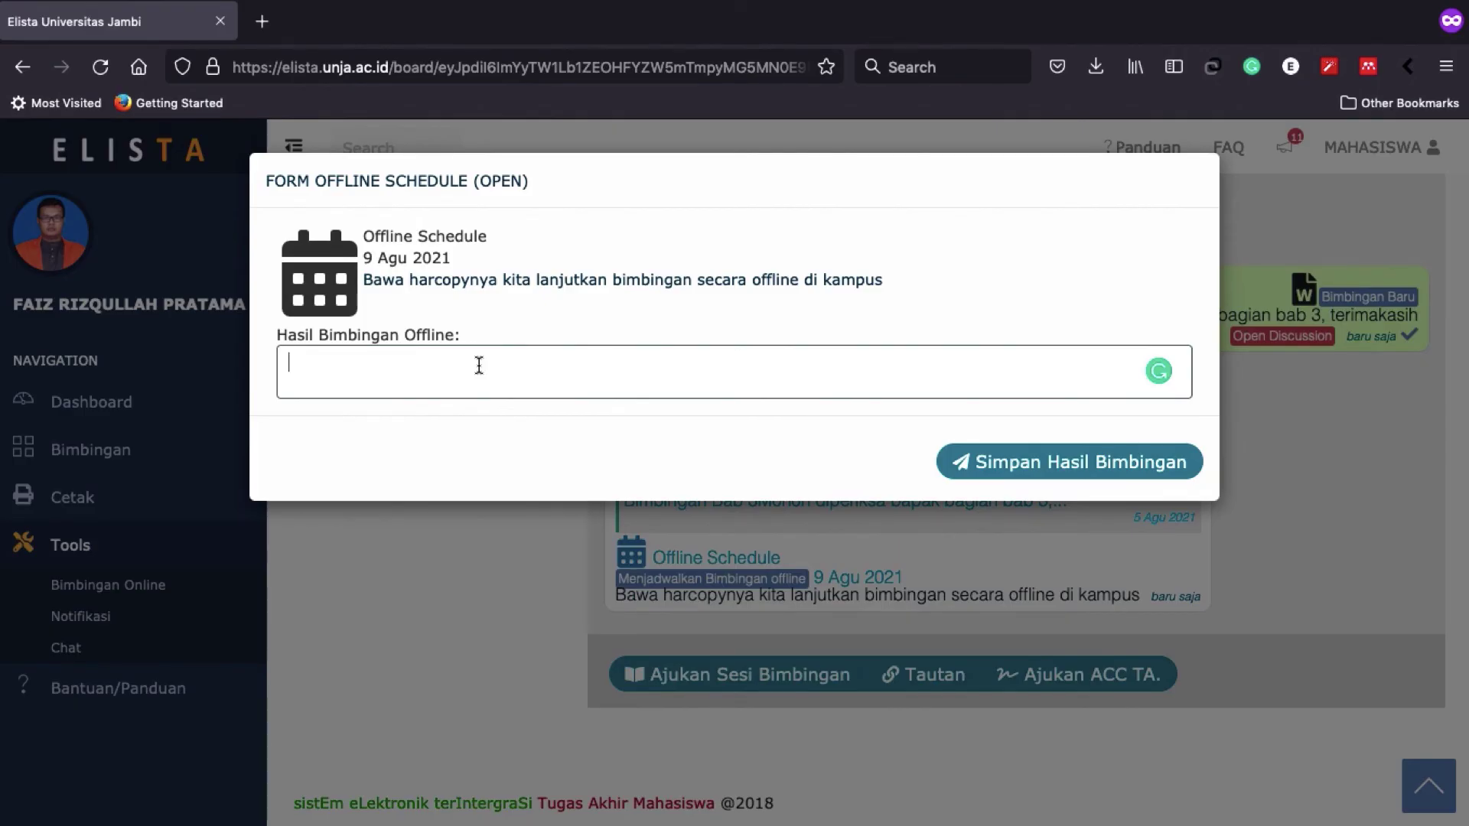
pyautogui.write('V')
pyautogui.press('BackSpace')
pyautogui.write('Bagian metode')
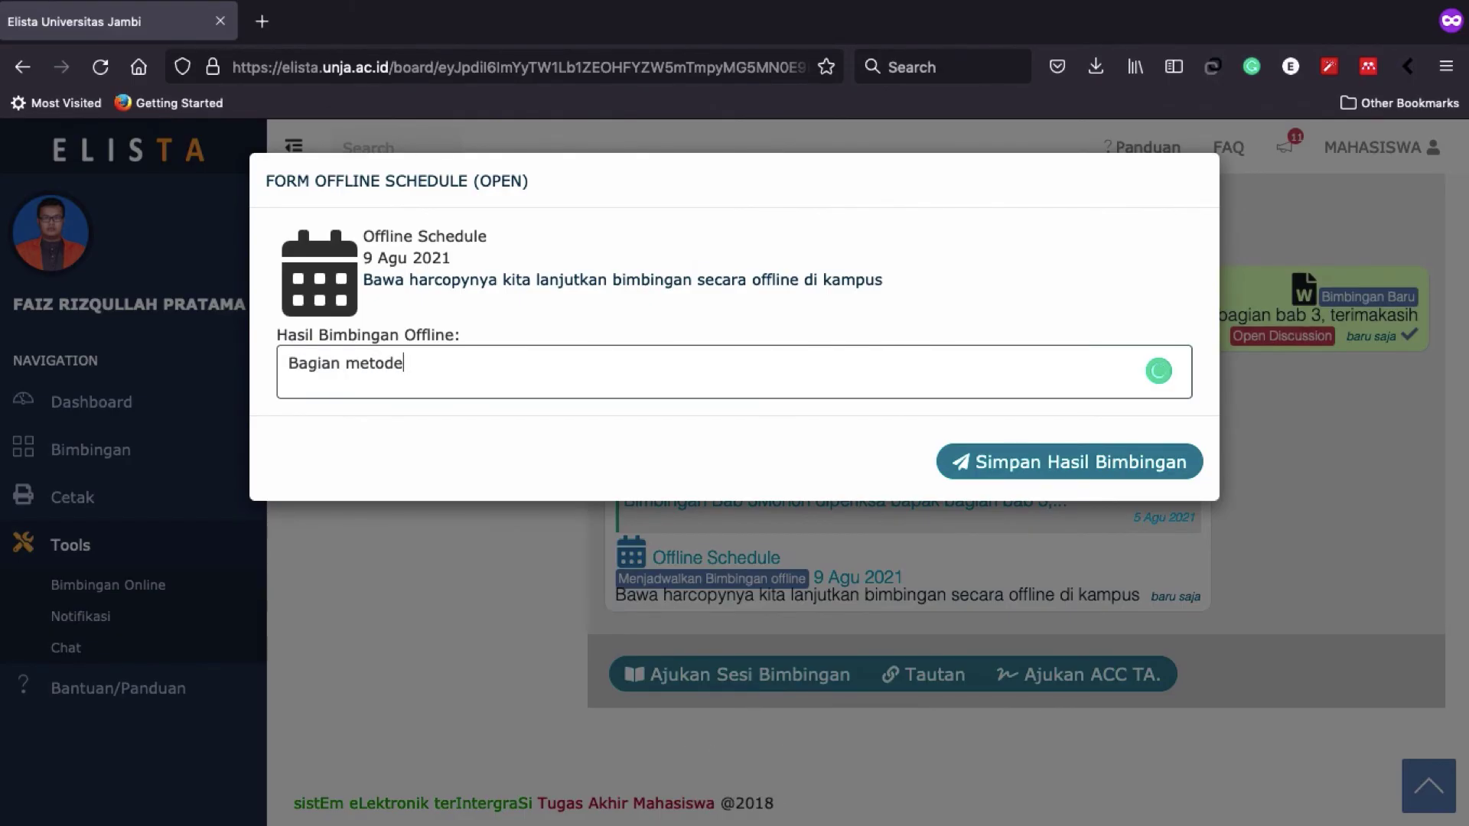
pyautogui.press('BackSpace')
pyautogui.write('ologi')
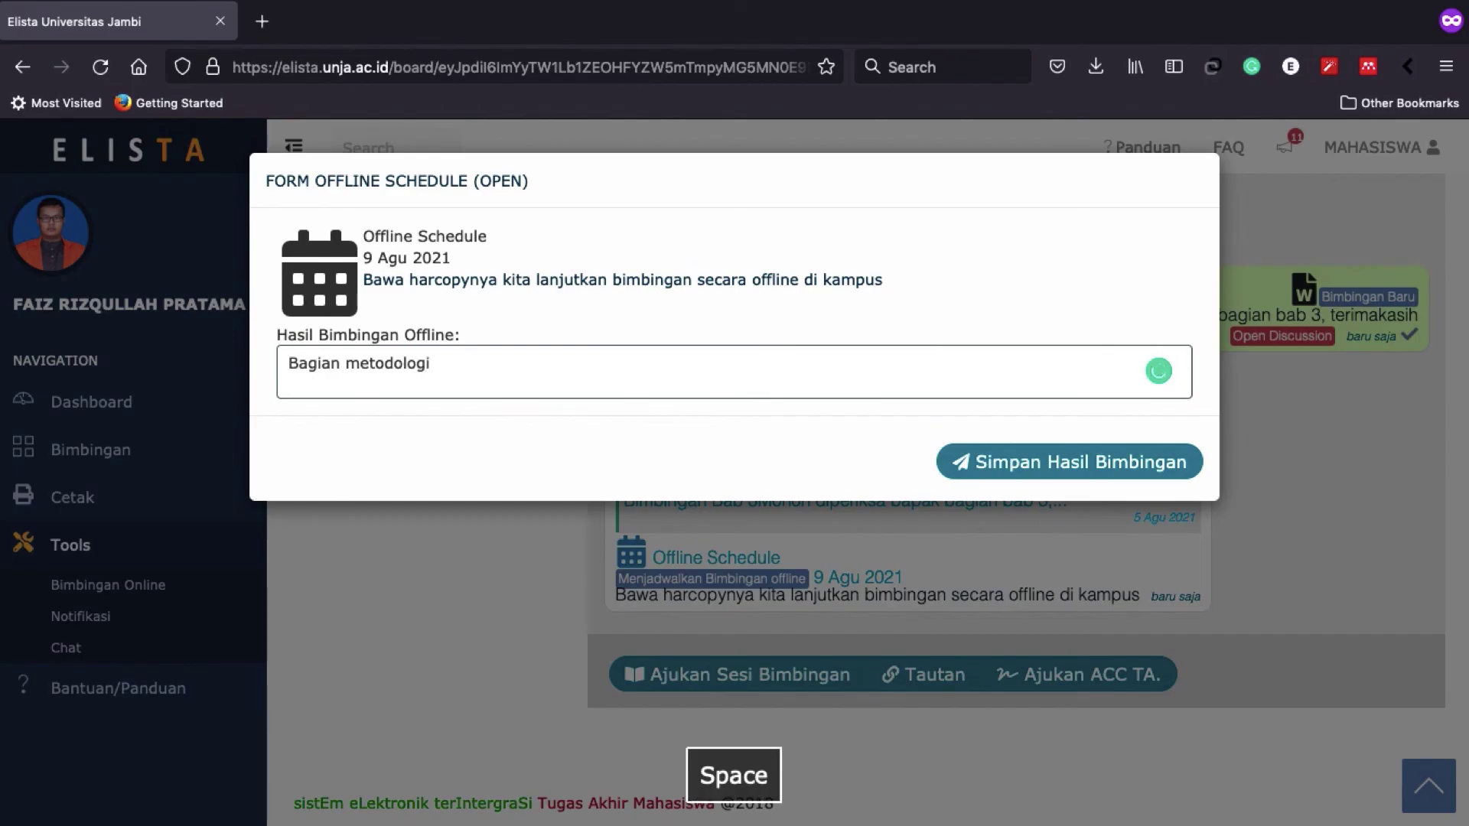
pyautogui.write(' direvisi')
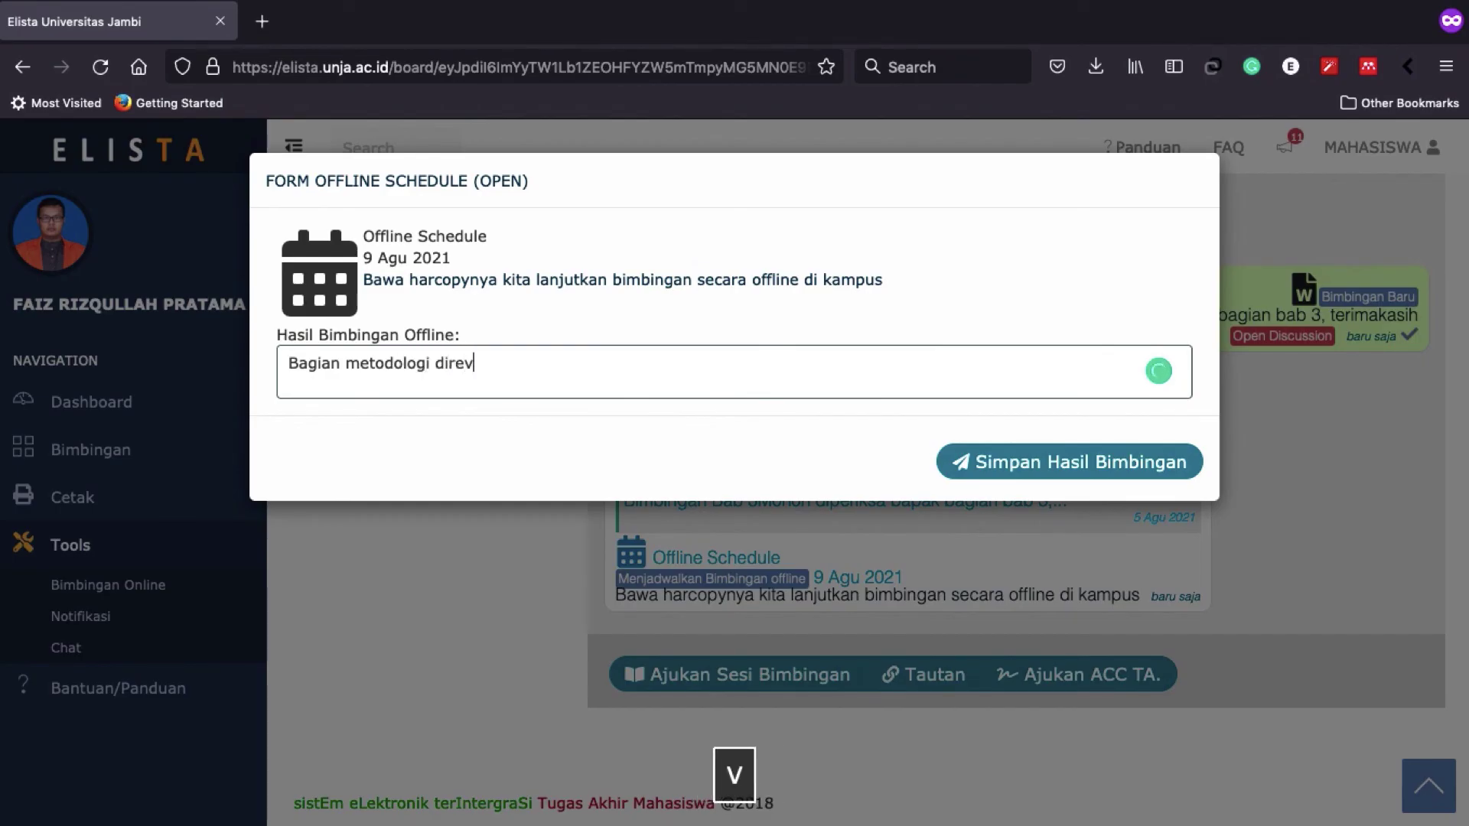
pyautogui.click(1062, 462)
pyautogui.scroll(-2, 994, 497)
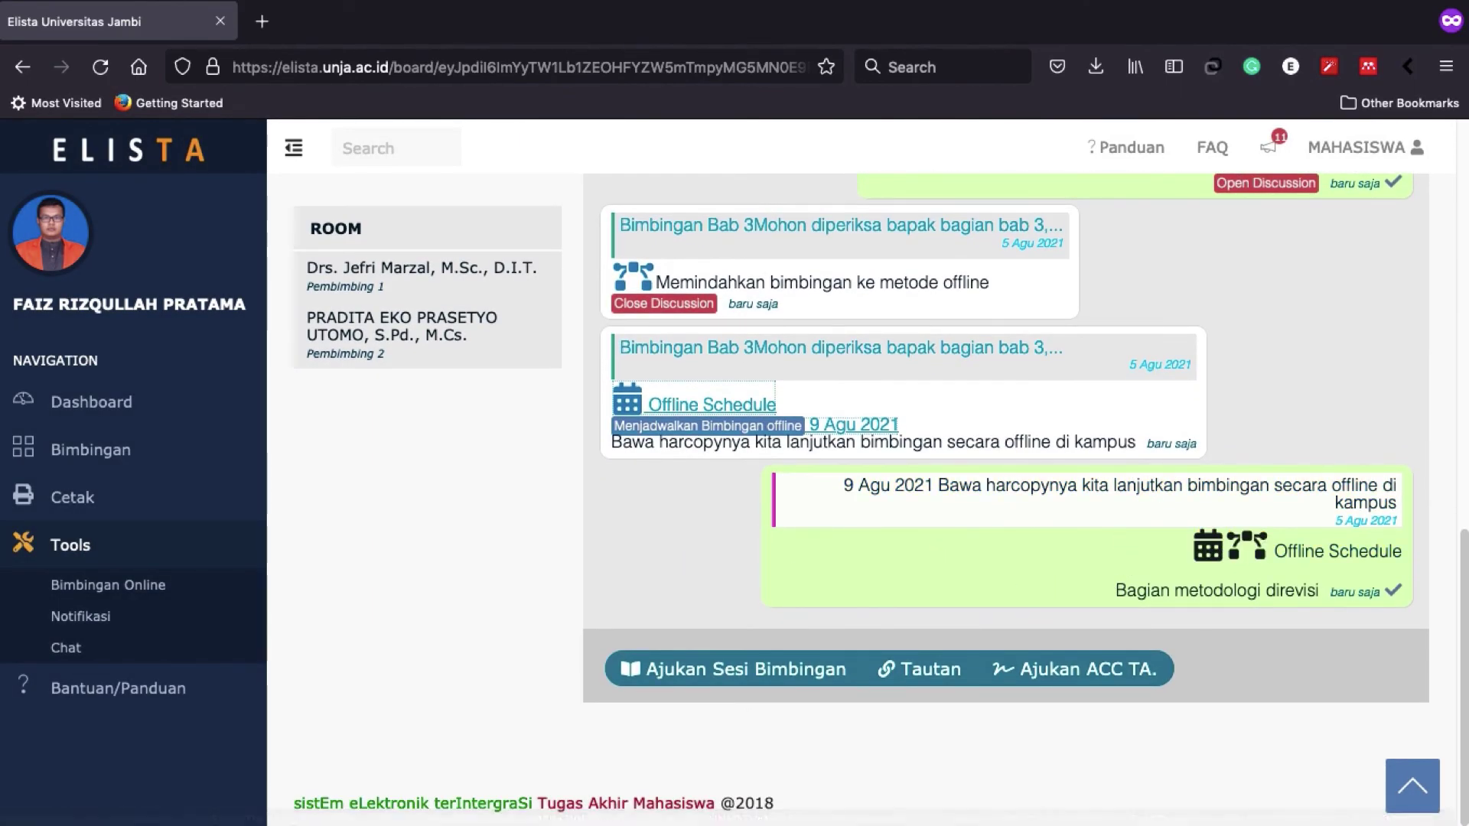
# - Switch to the lecturer's ELISTA window, open the student's offline schedule reply and enable "Validasi Offline Jika telah dilaksanakan"
pyautogui.moveTo(735, 811)
pyautogui.click(329, 811)
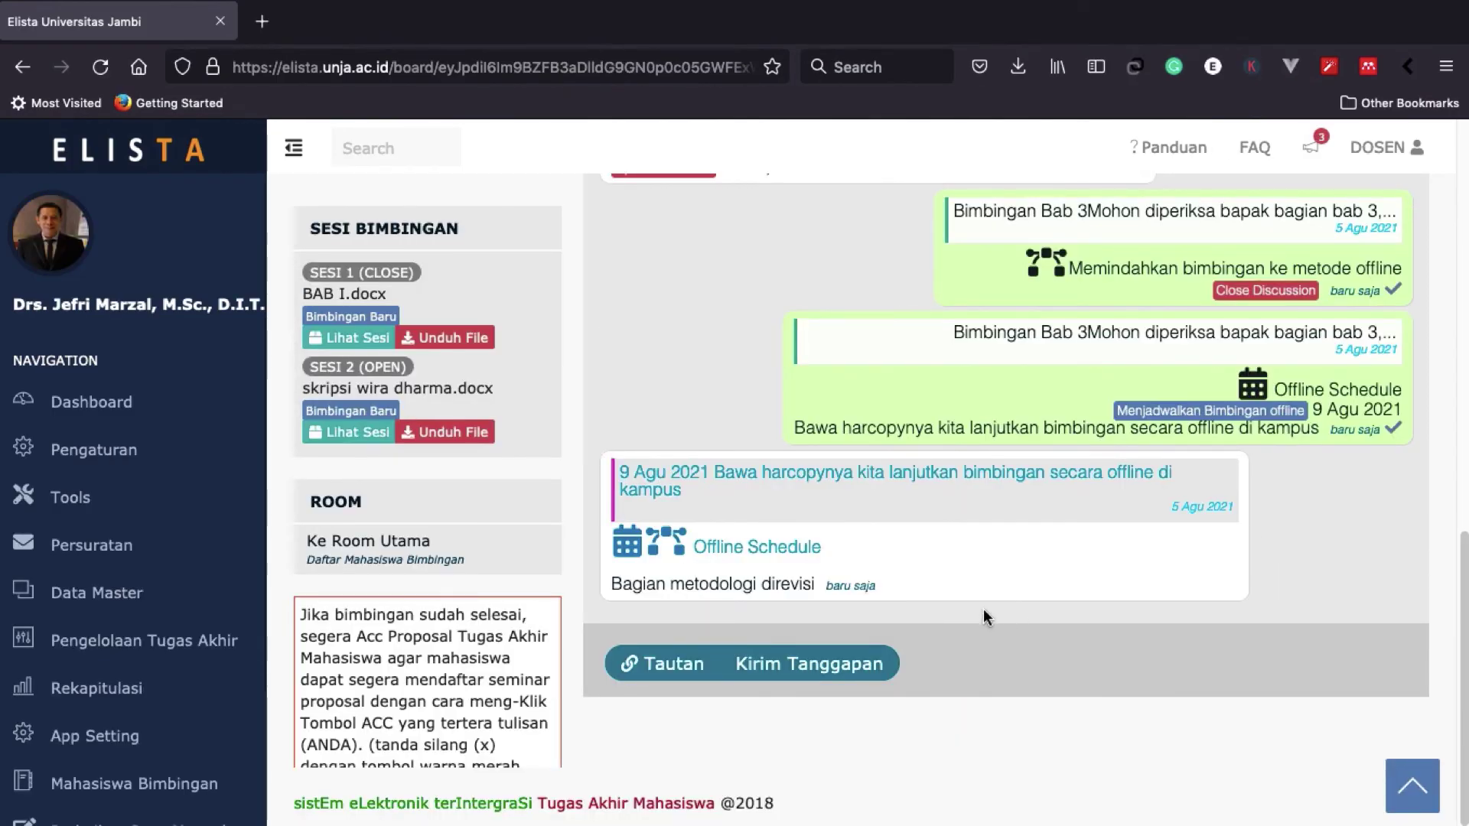
pyautogui.click(758, 547)
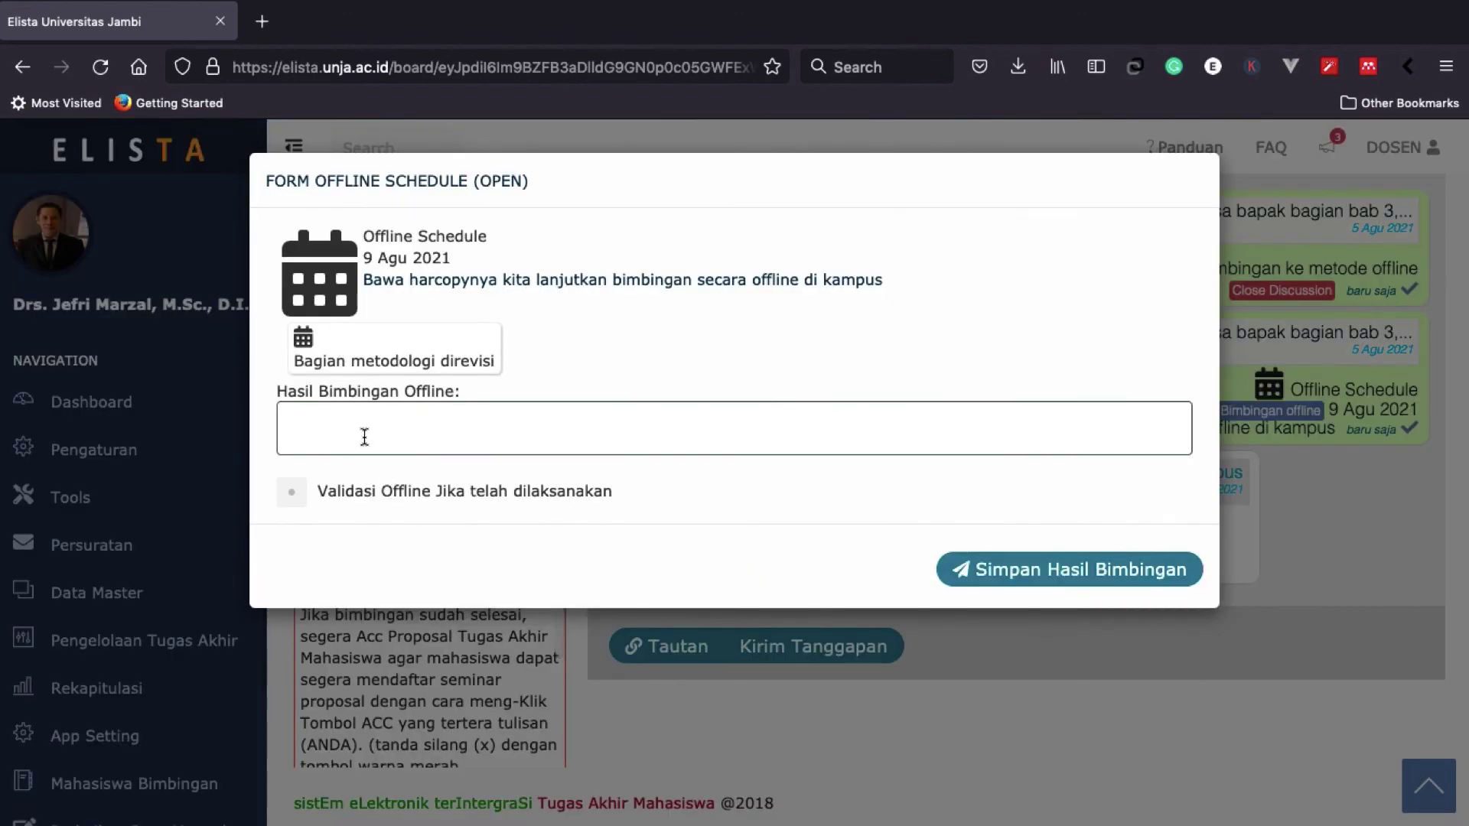
pyautogui.click(294, 493)
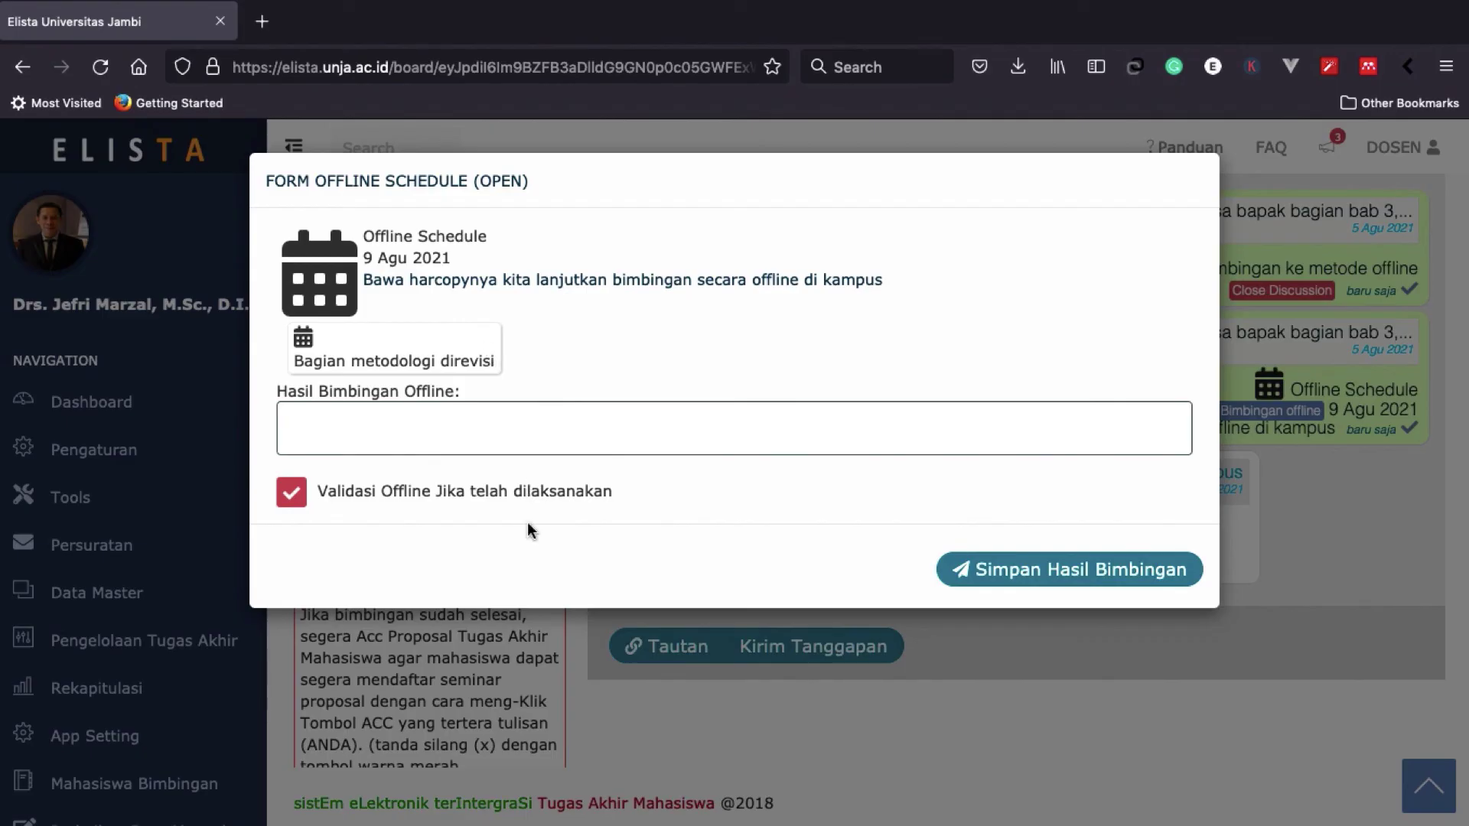
pyautogui.tripleClick(450, 356)
pyautogui.doubleClick(459, 359)
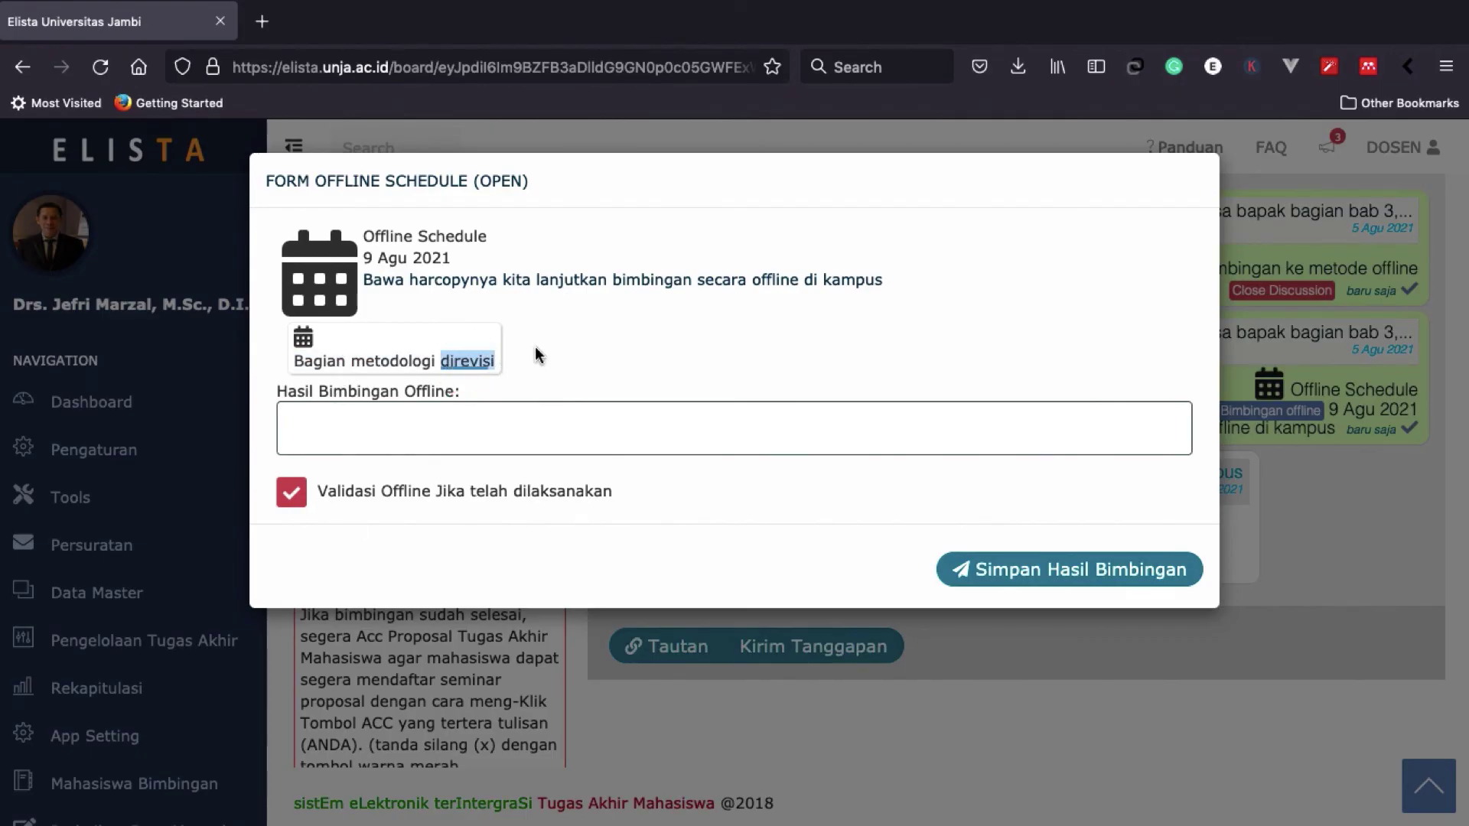
# - Enter the lecturer's offline guidance result "Bagian pengolahan data instrument harus lebih diperkelas" and save it
pyautogui.click(935, 415)
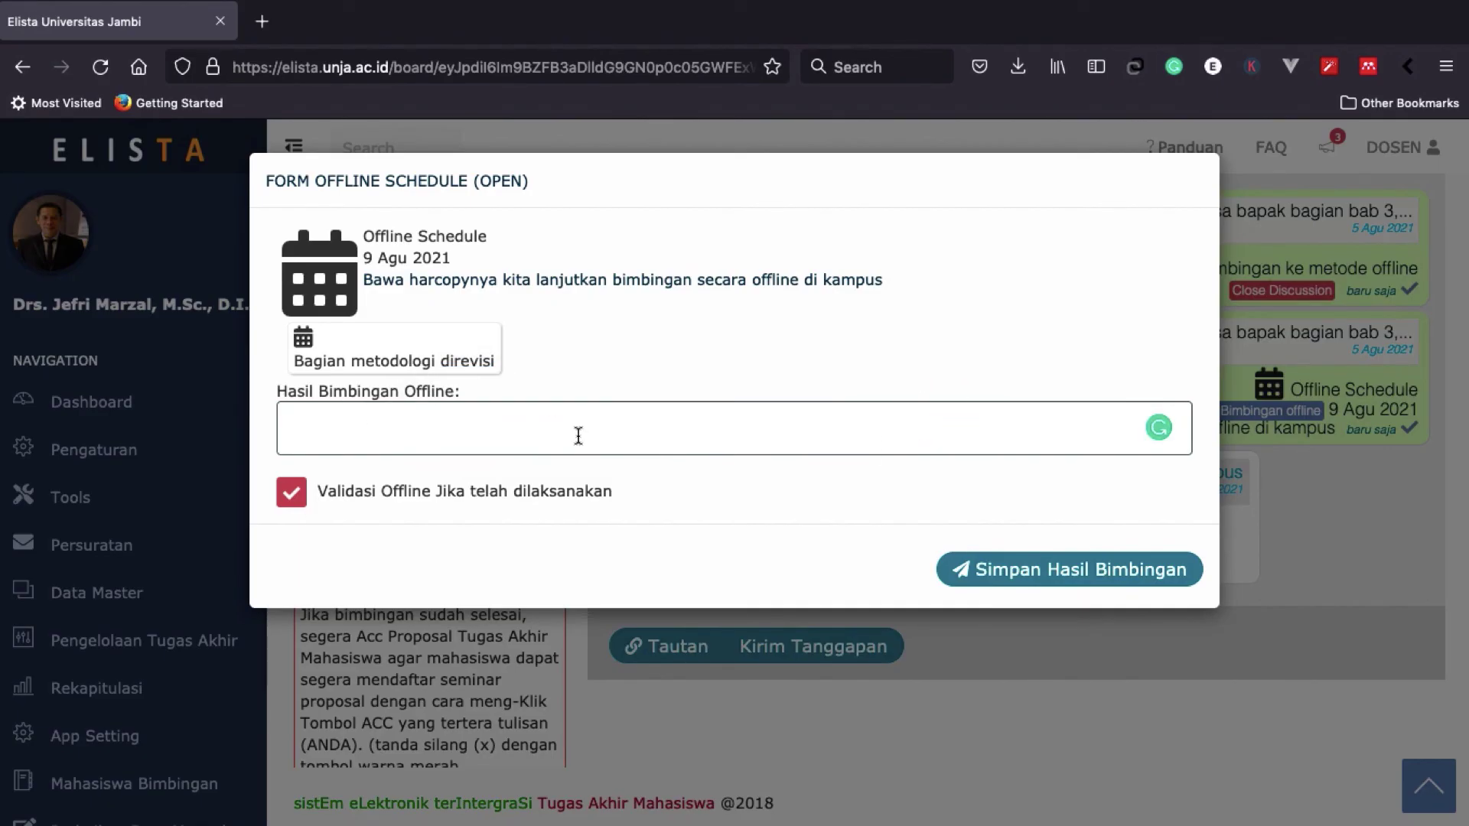
pyautogui.write('Bagia')
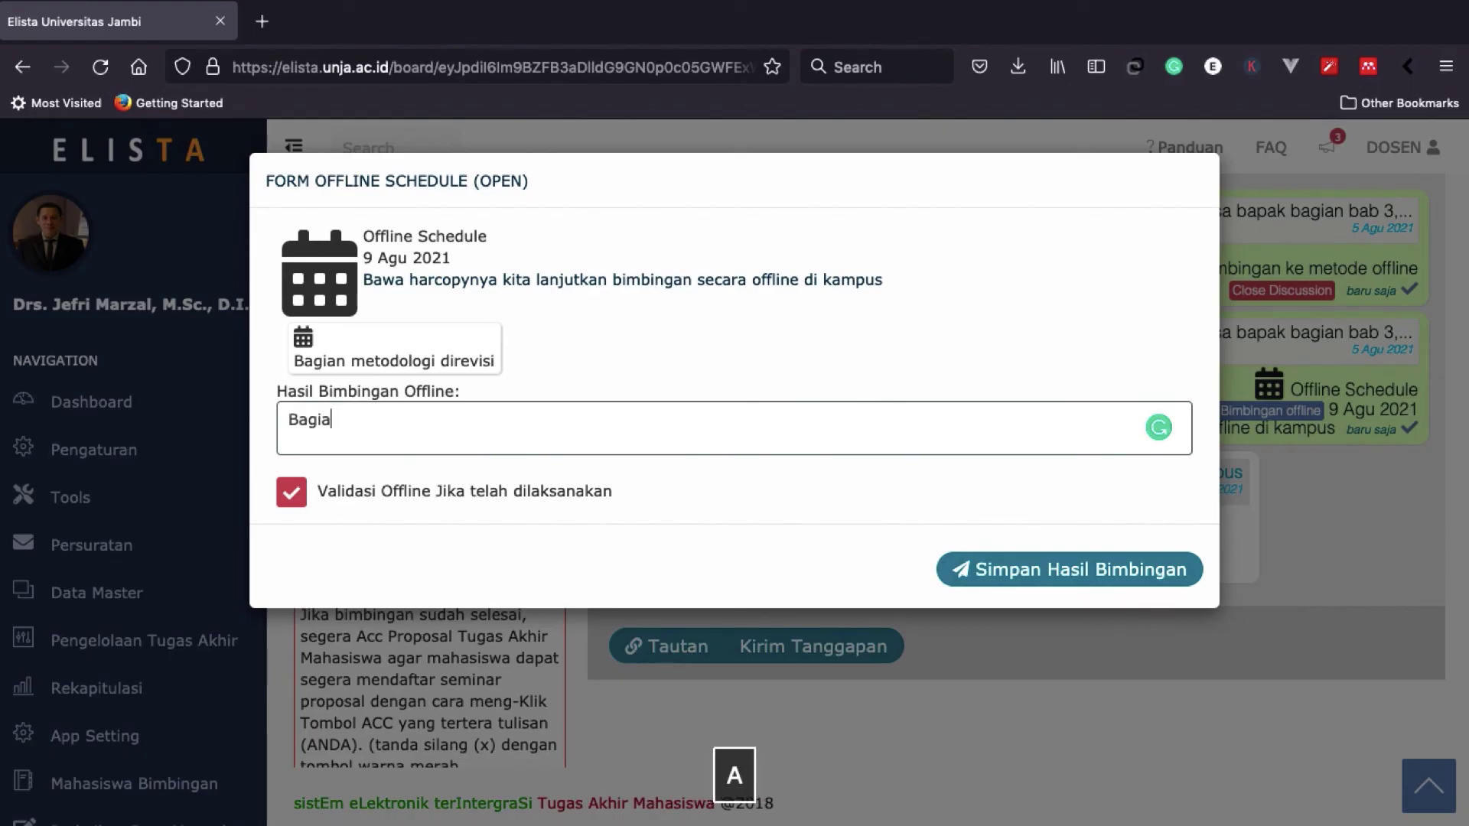
pyautogui.write('n stat')
pyautogui.press('BackSpace')
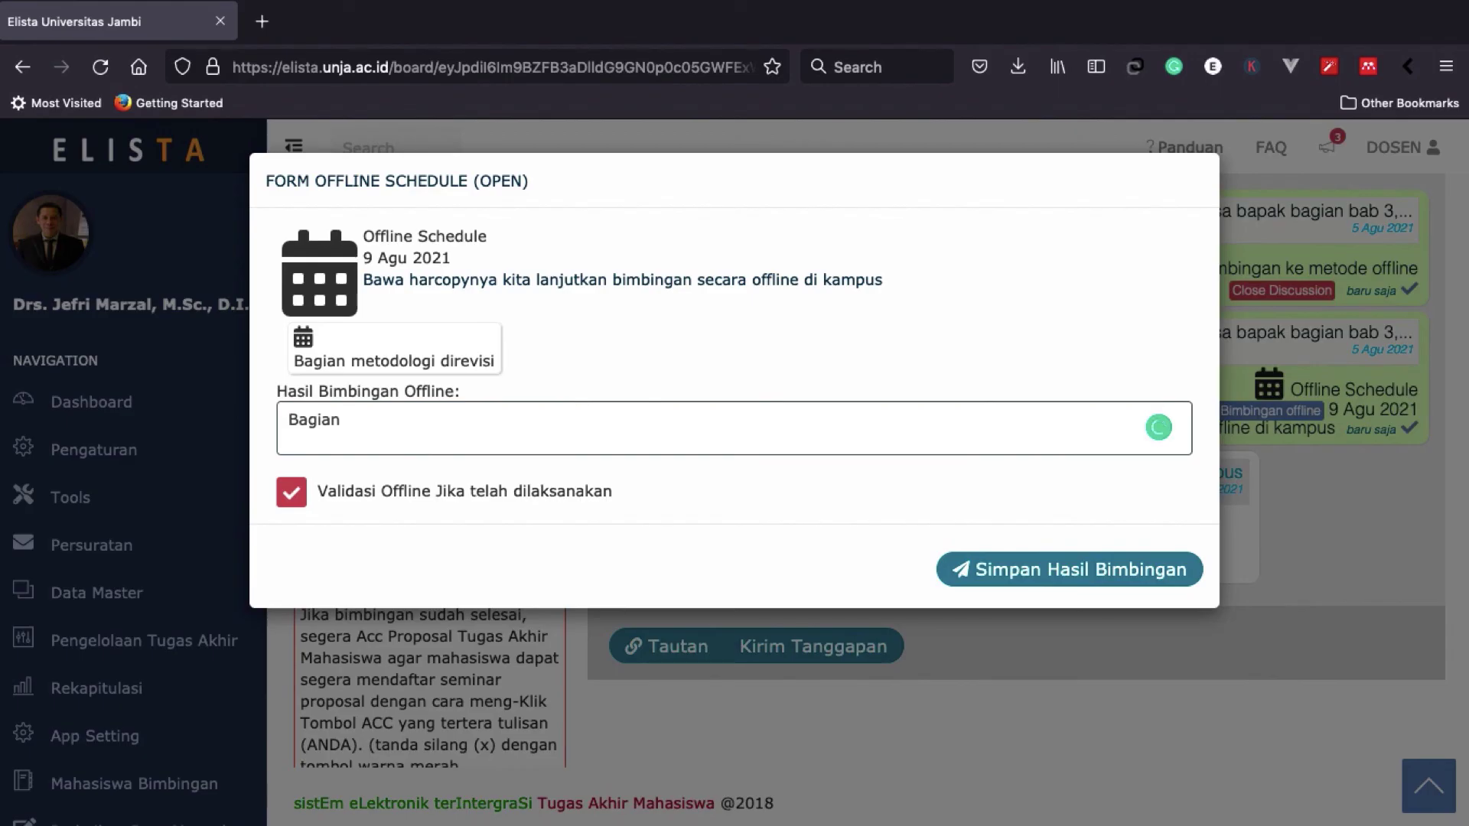
pyautogui.write('peng')
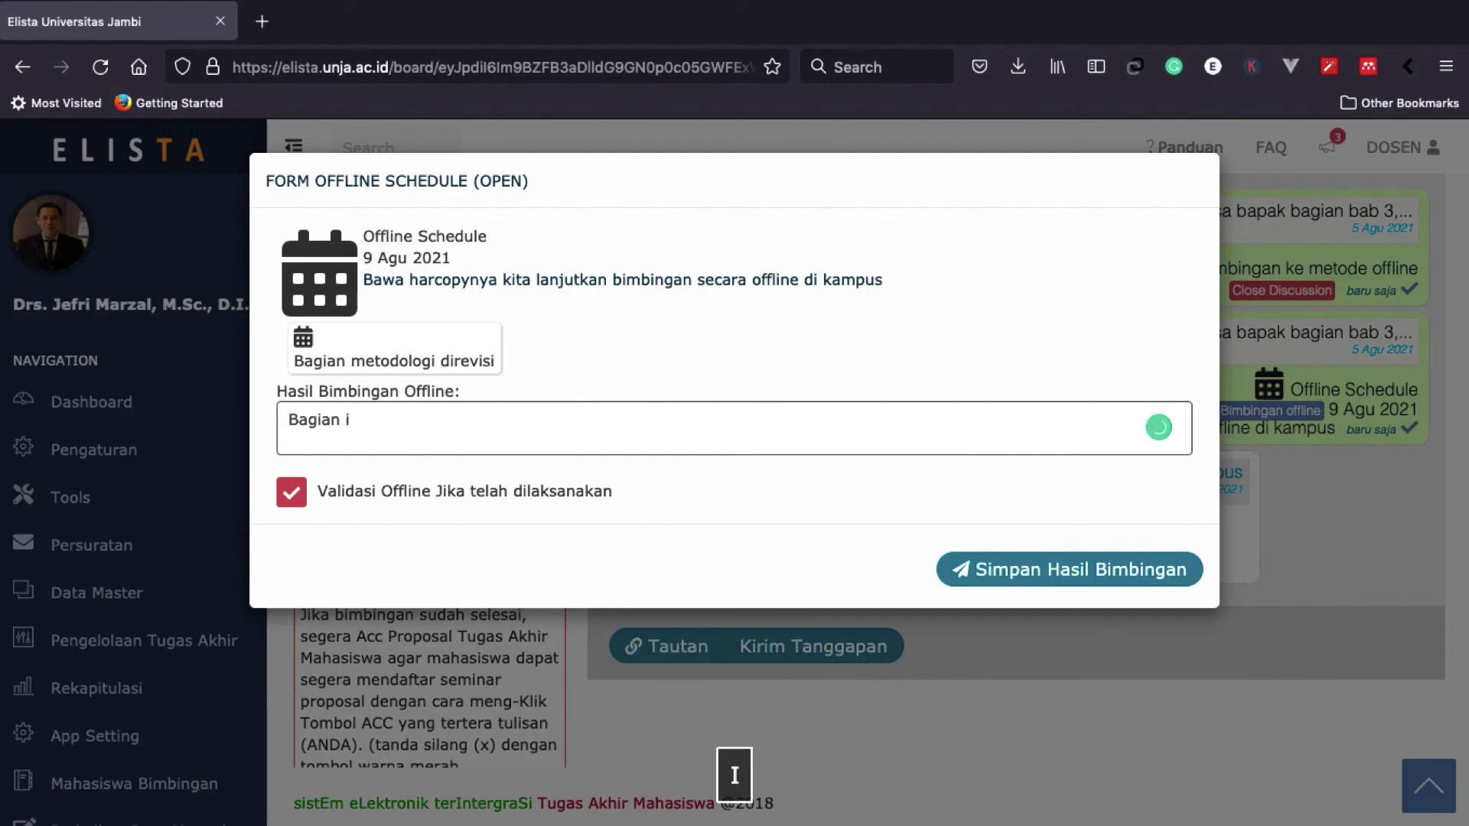
pyautogui.write('olahan data ')
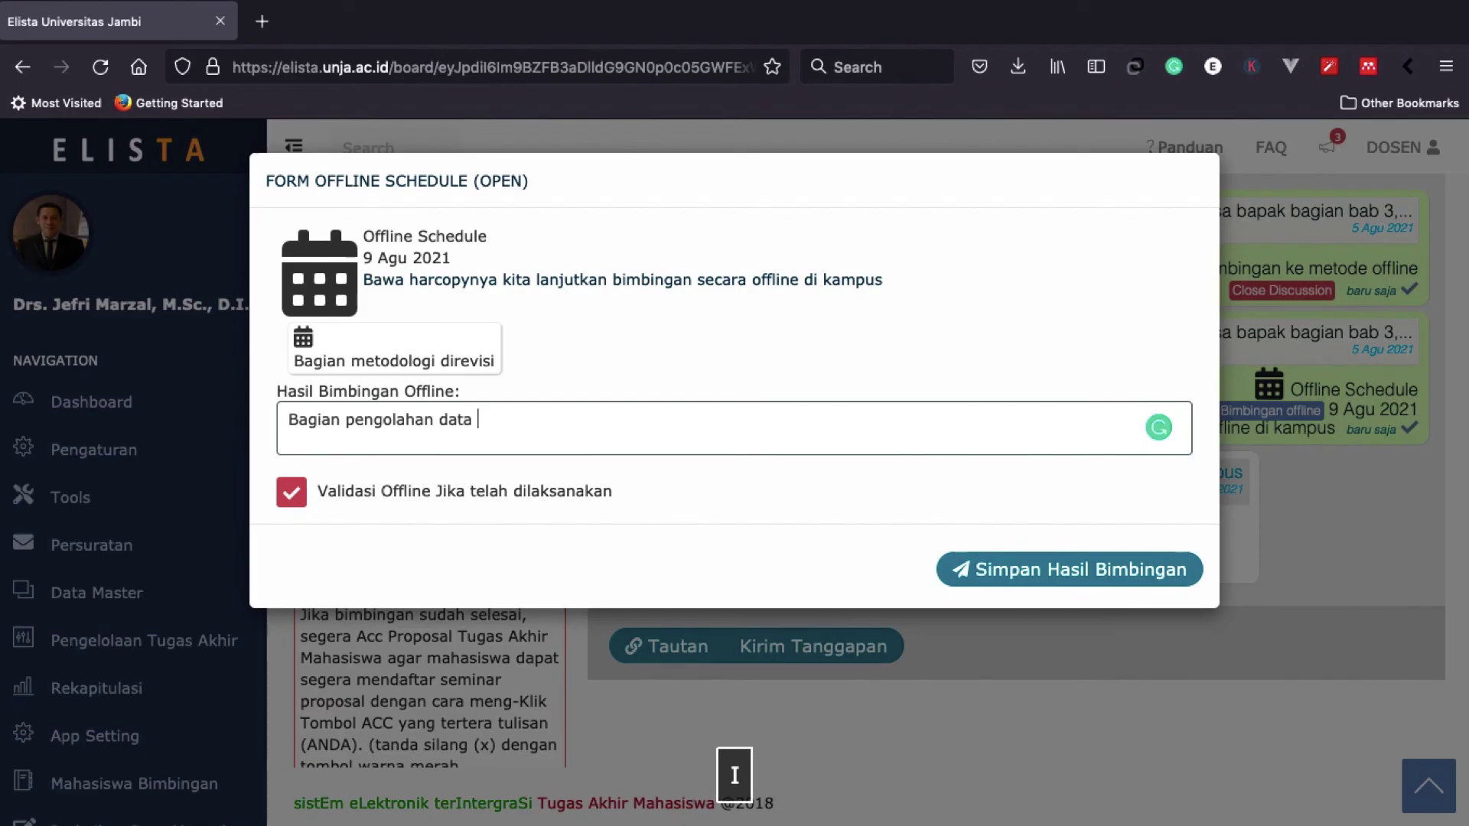
pyautogui.write('instrumen')
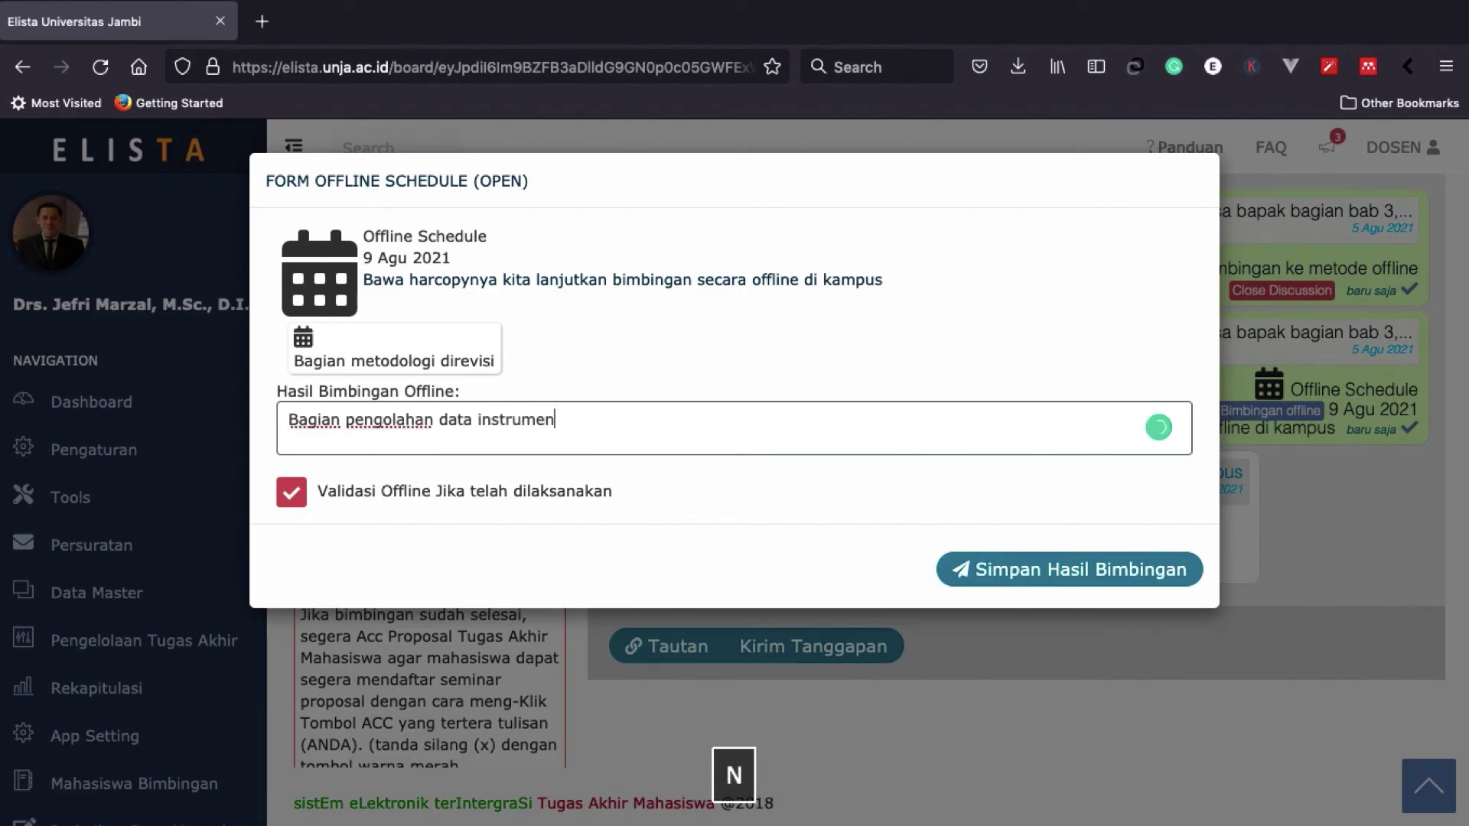
pyautogui.write('t harus lebig')
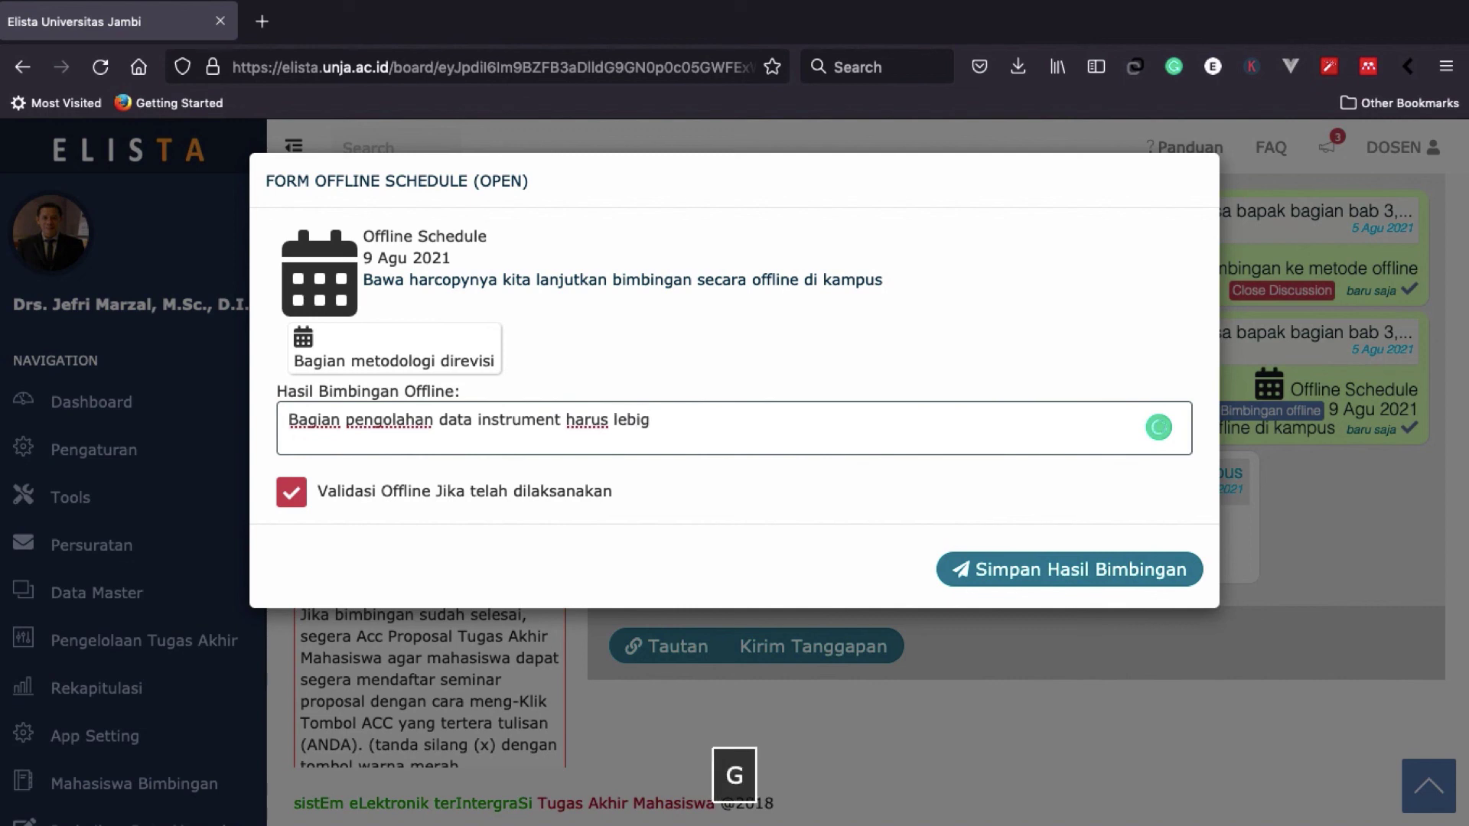
pyautogui.press('BackSpace')
pyautogui.write('h ')
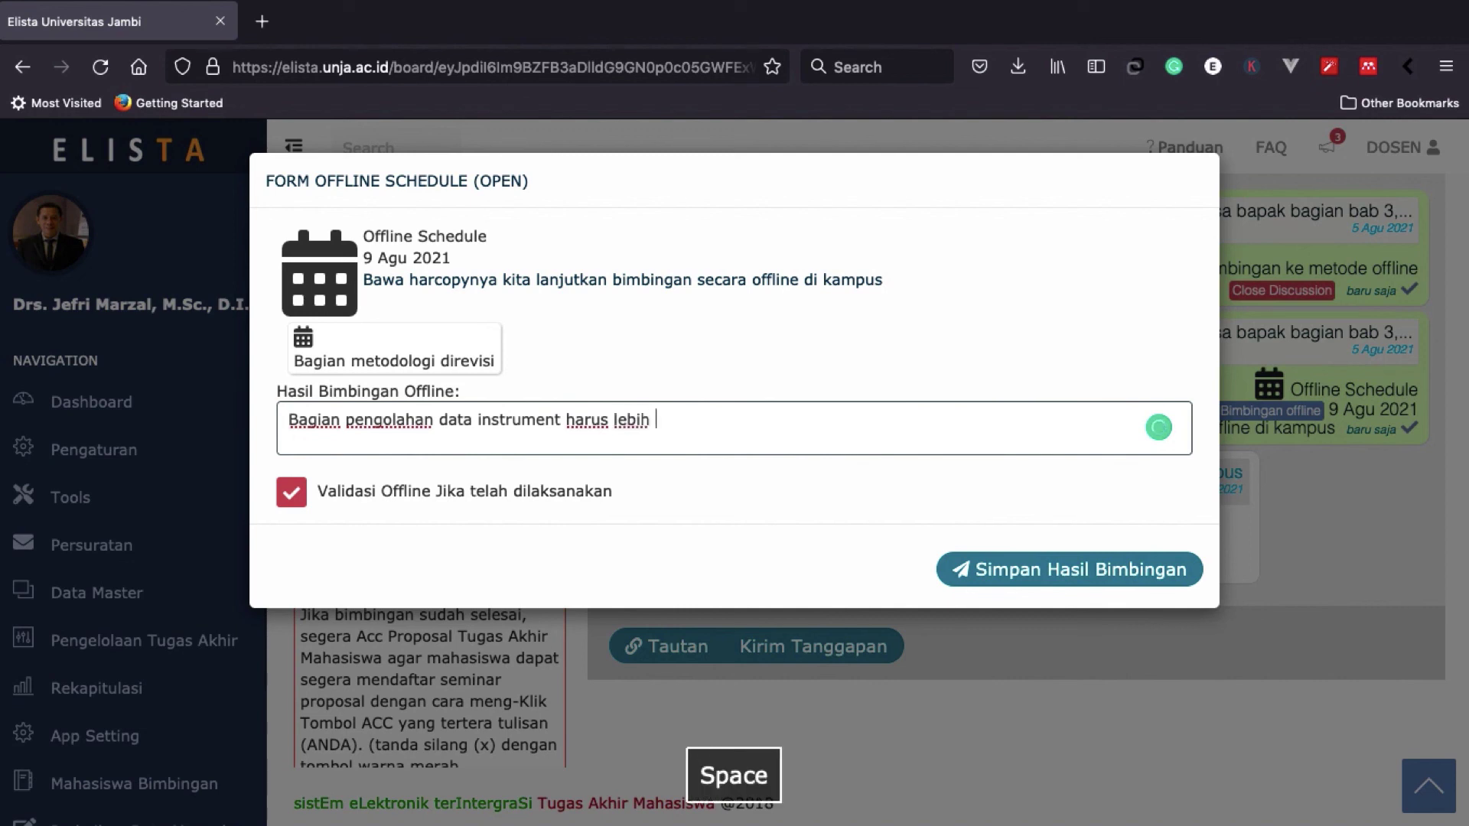
pyautogui.write('diperke')
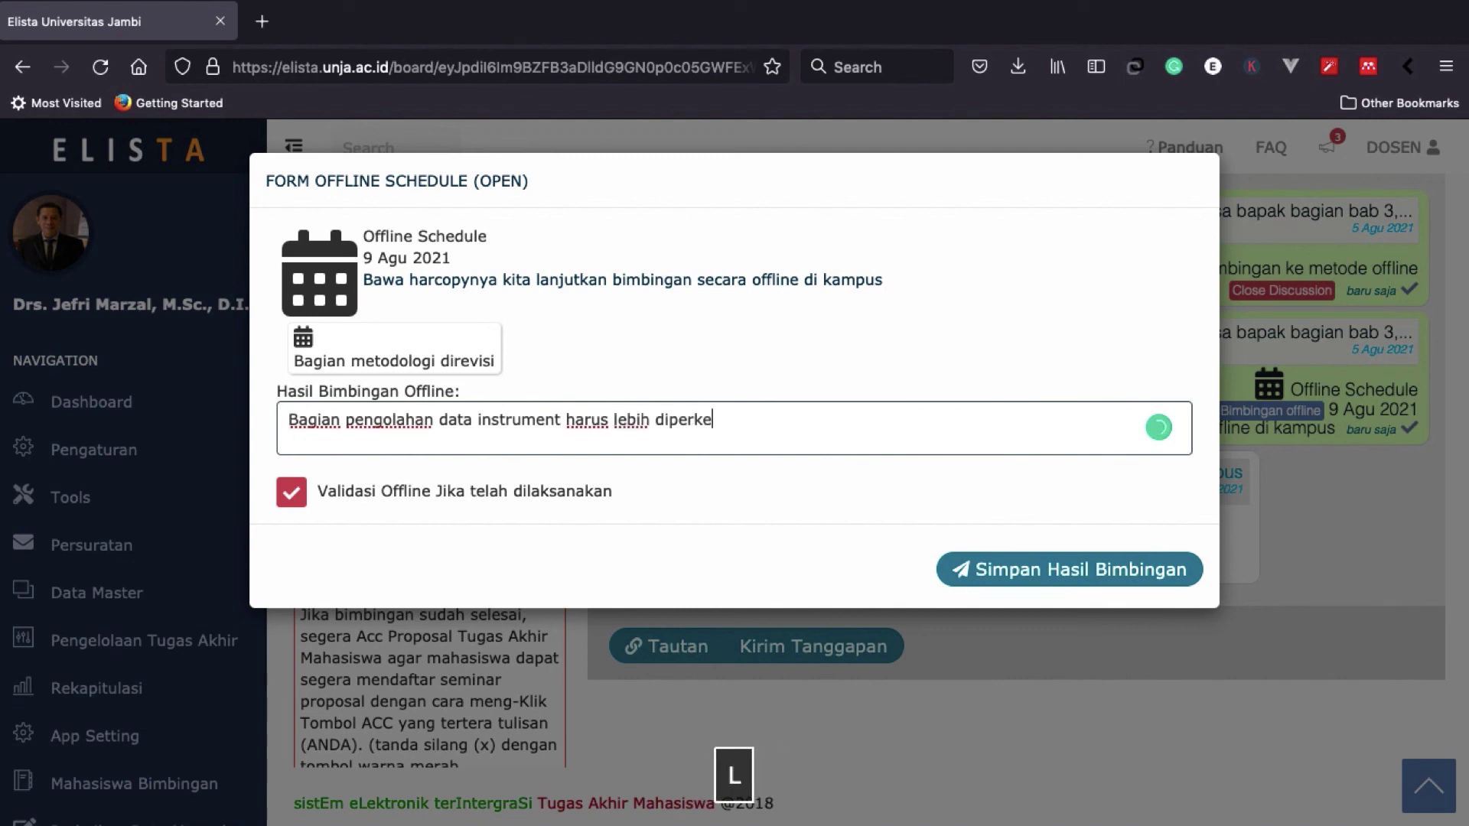
pyautogui.write('las')
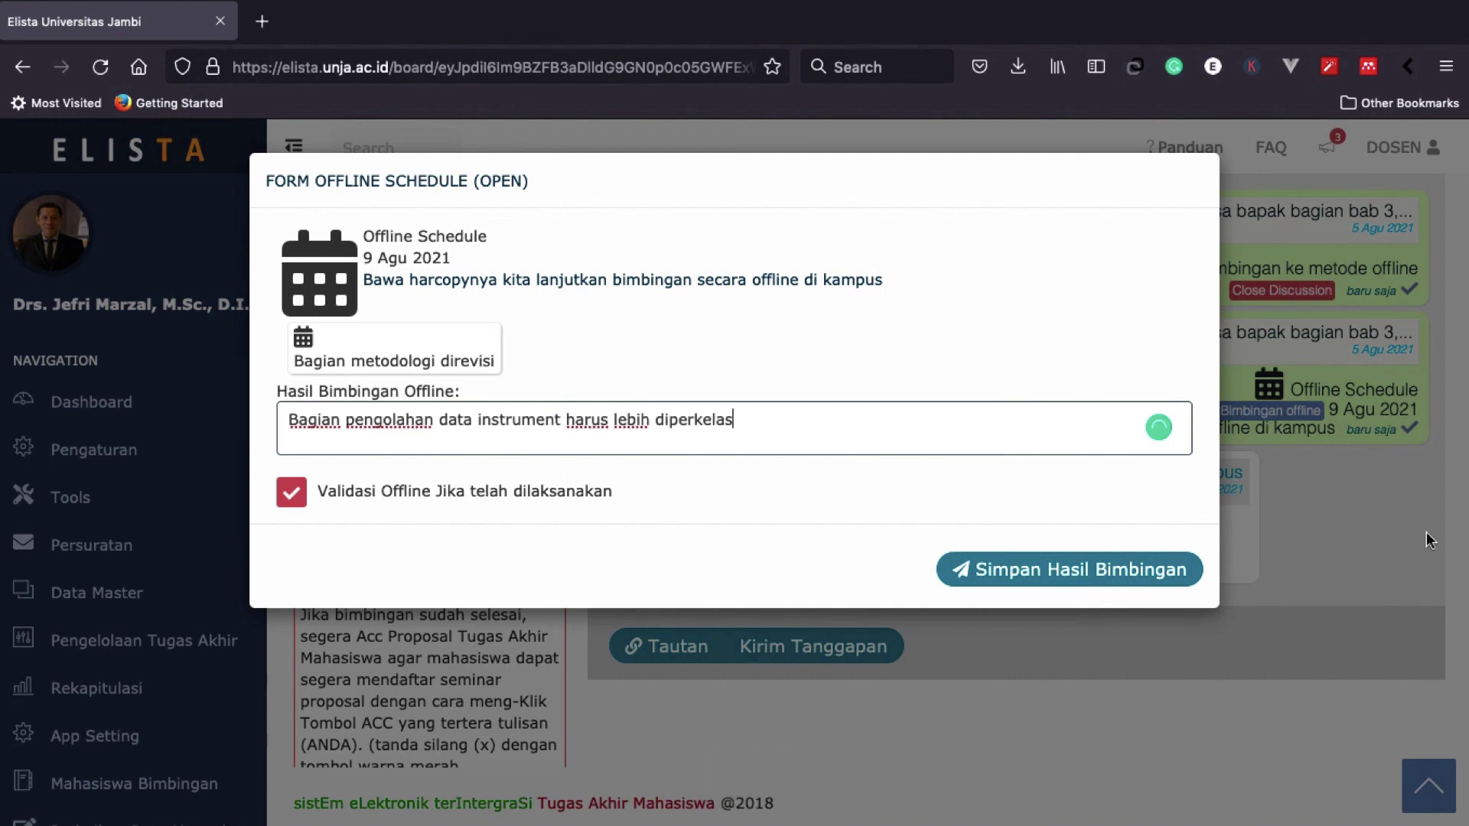
pyautogui.click(1081, 588)
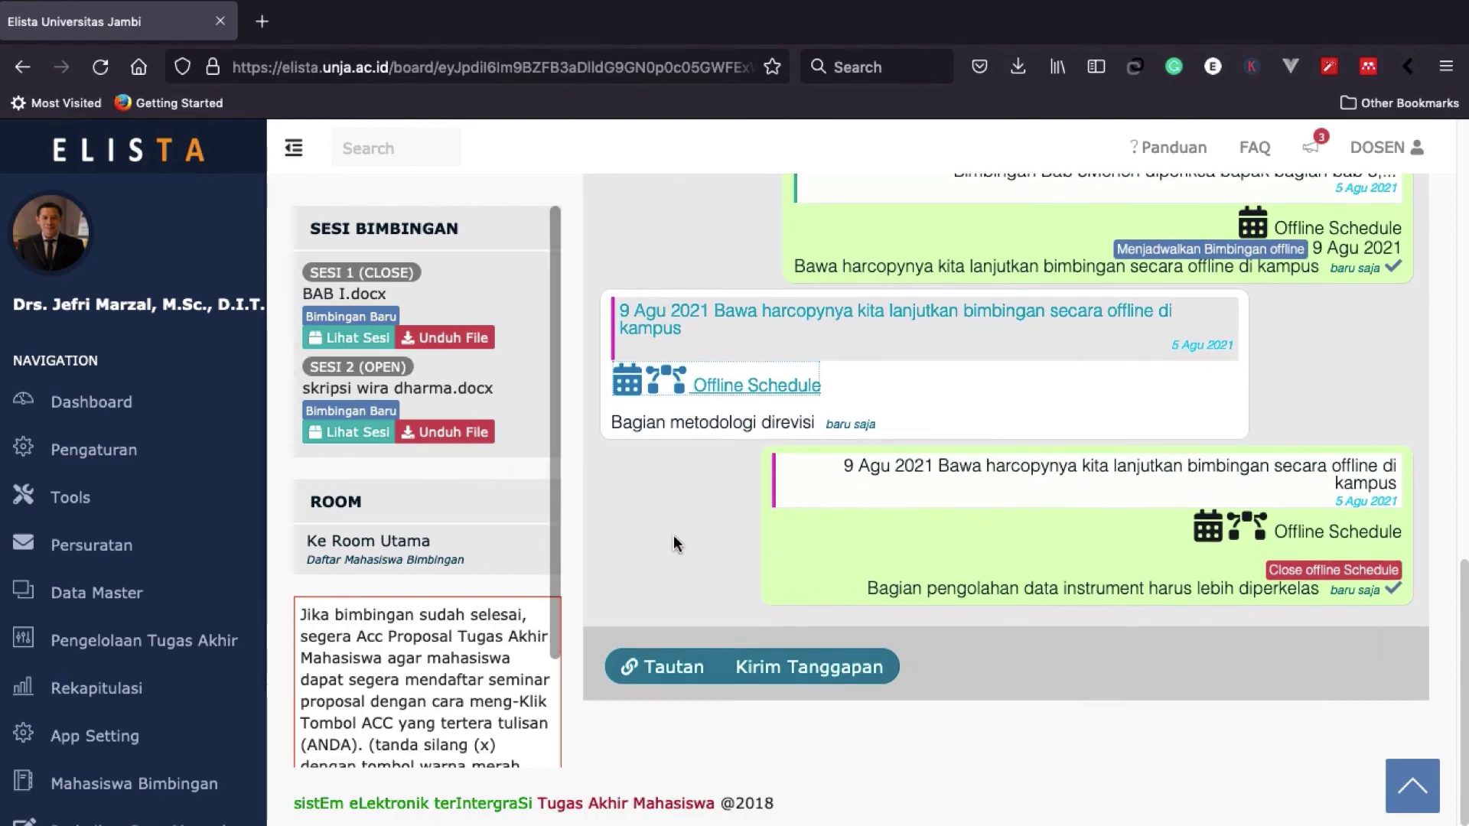
# - Review the lecturer's online guidance thread up to the ACC status, and open the lecturer's dashboard
pyautogui.scroll(-10, 836, 490)
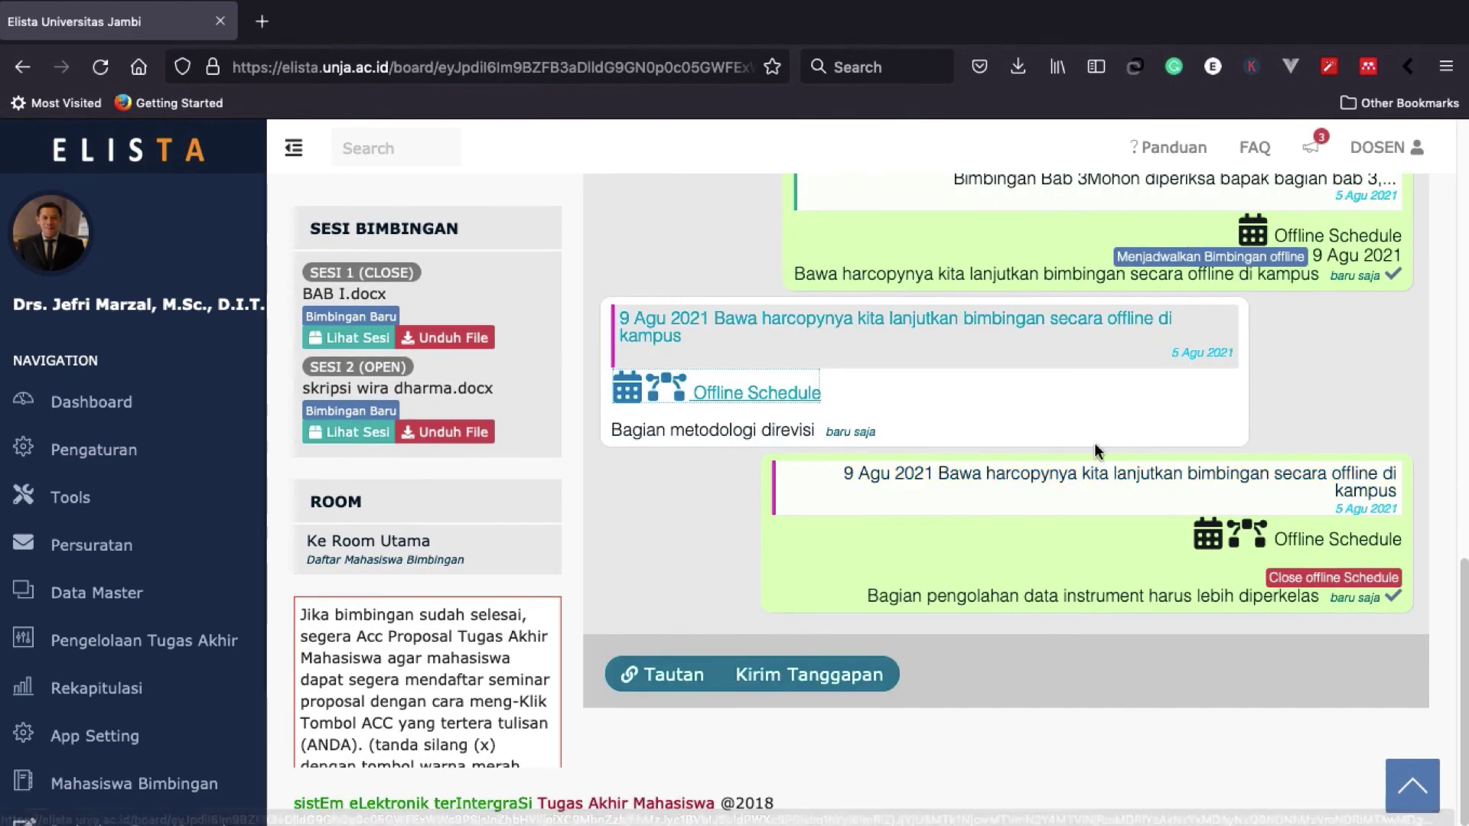
pyautogui.scroll(-1, 1252, 669)
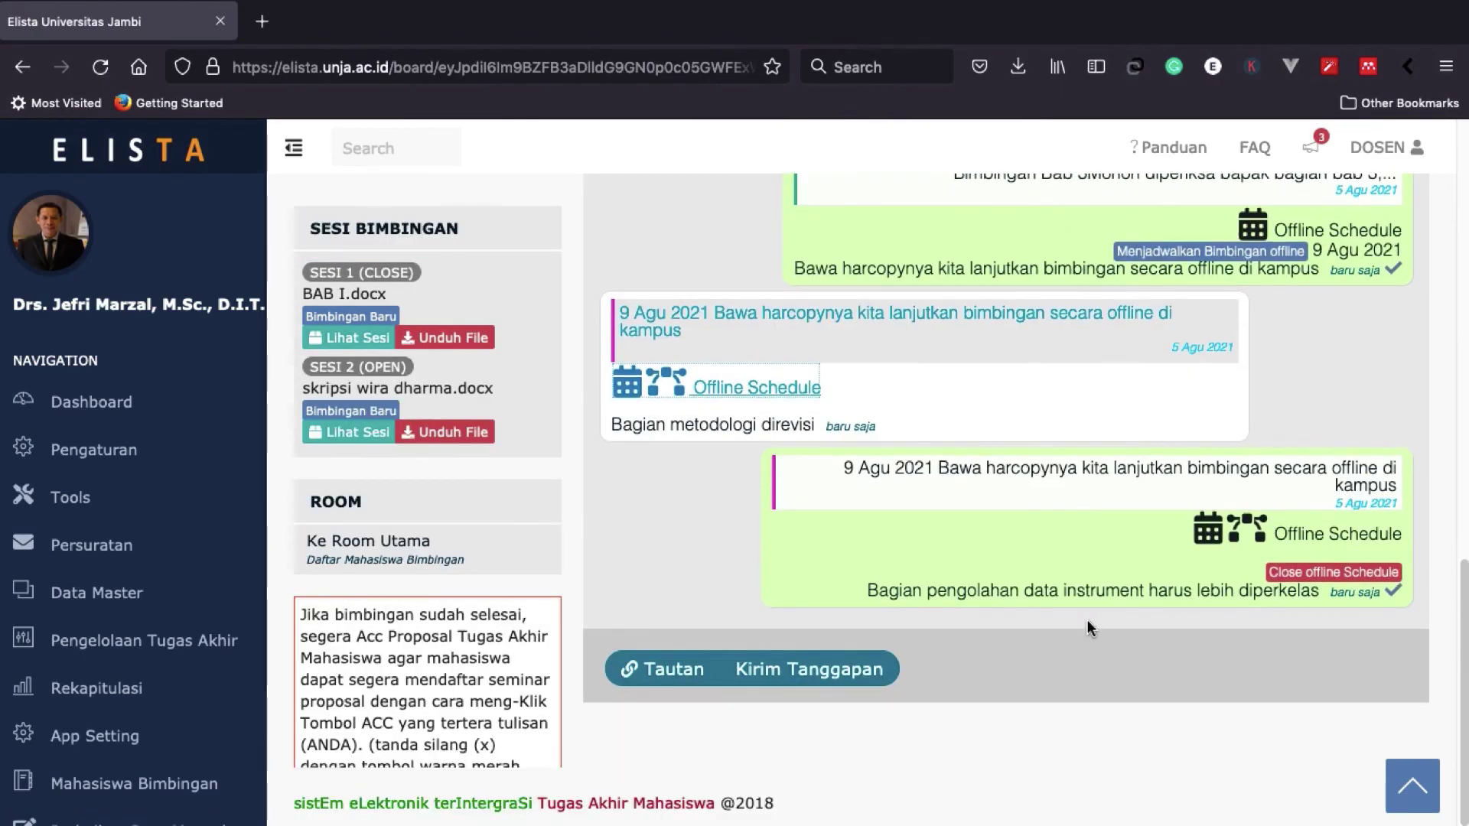
pyautogui.scroll(15, 958, 625)
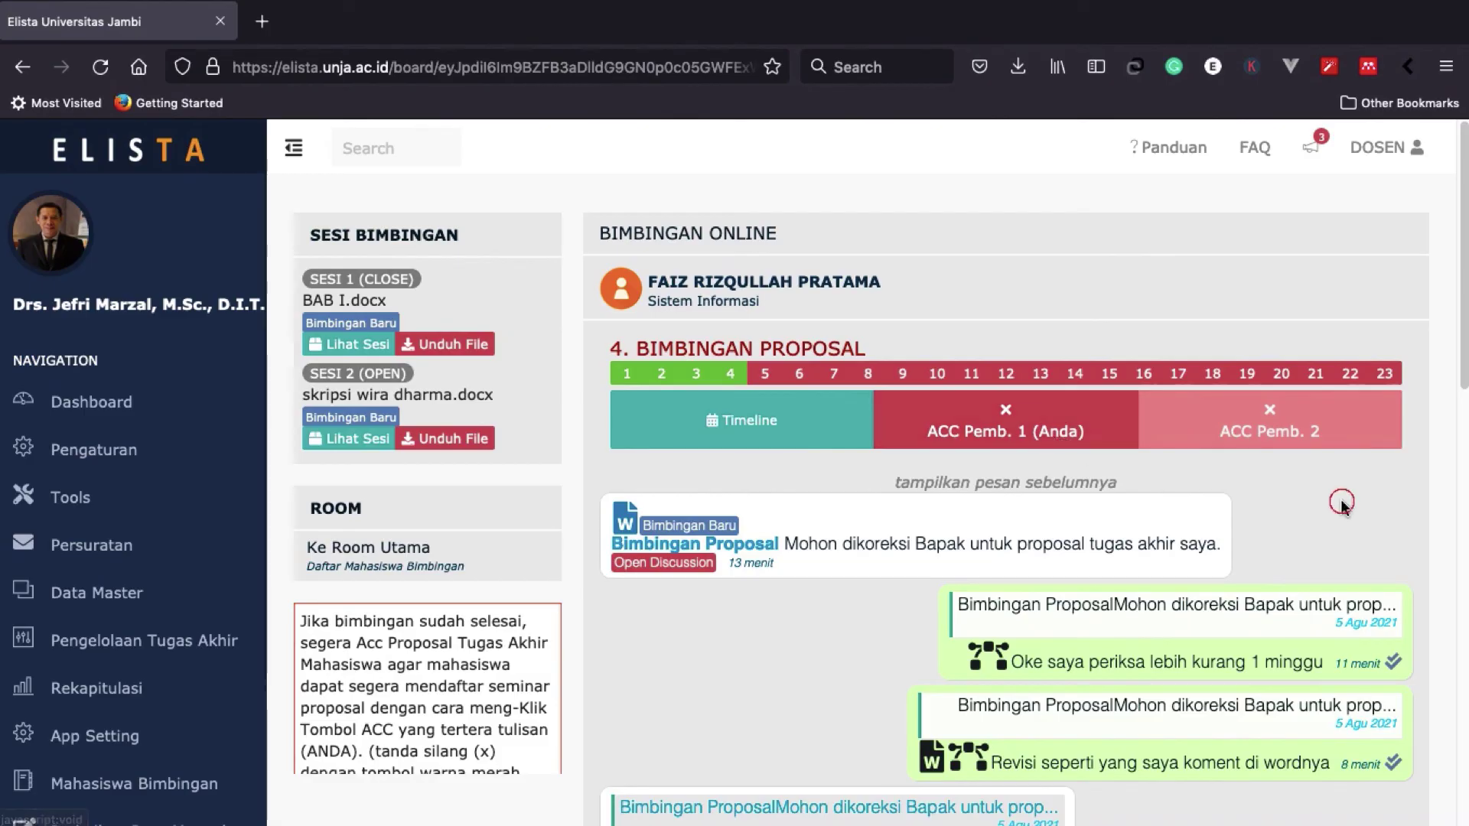
pyautogui.click(88, 402)
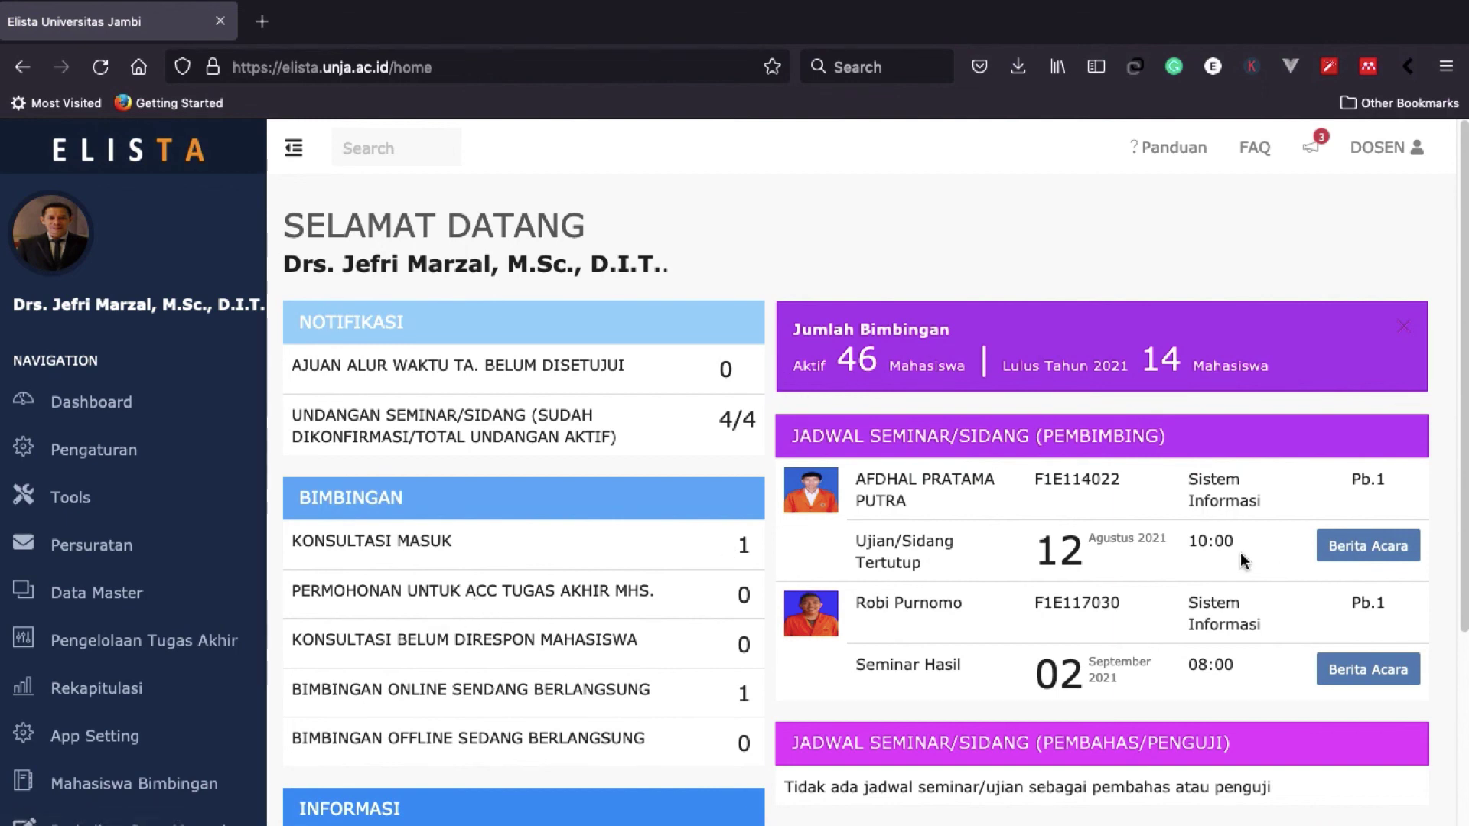
# - Switch back to the student's private ELISTA window and start a final project approval request (Ajukan ACC TA) from the guidance thread
pyautogui.moveTo(692, 822)
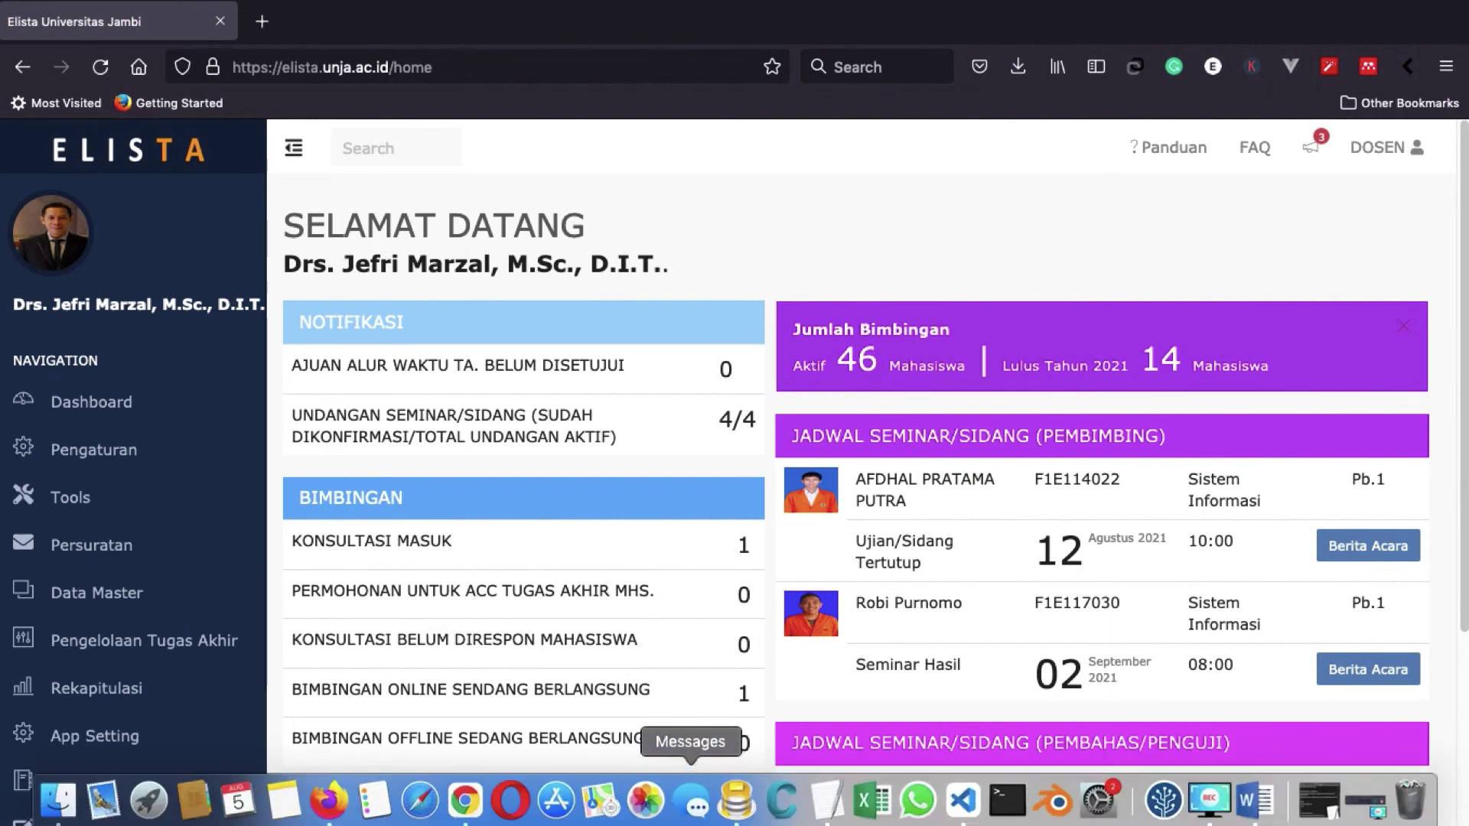
pyautogui.rightClick(329, 801)
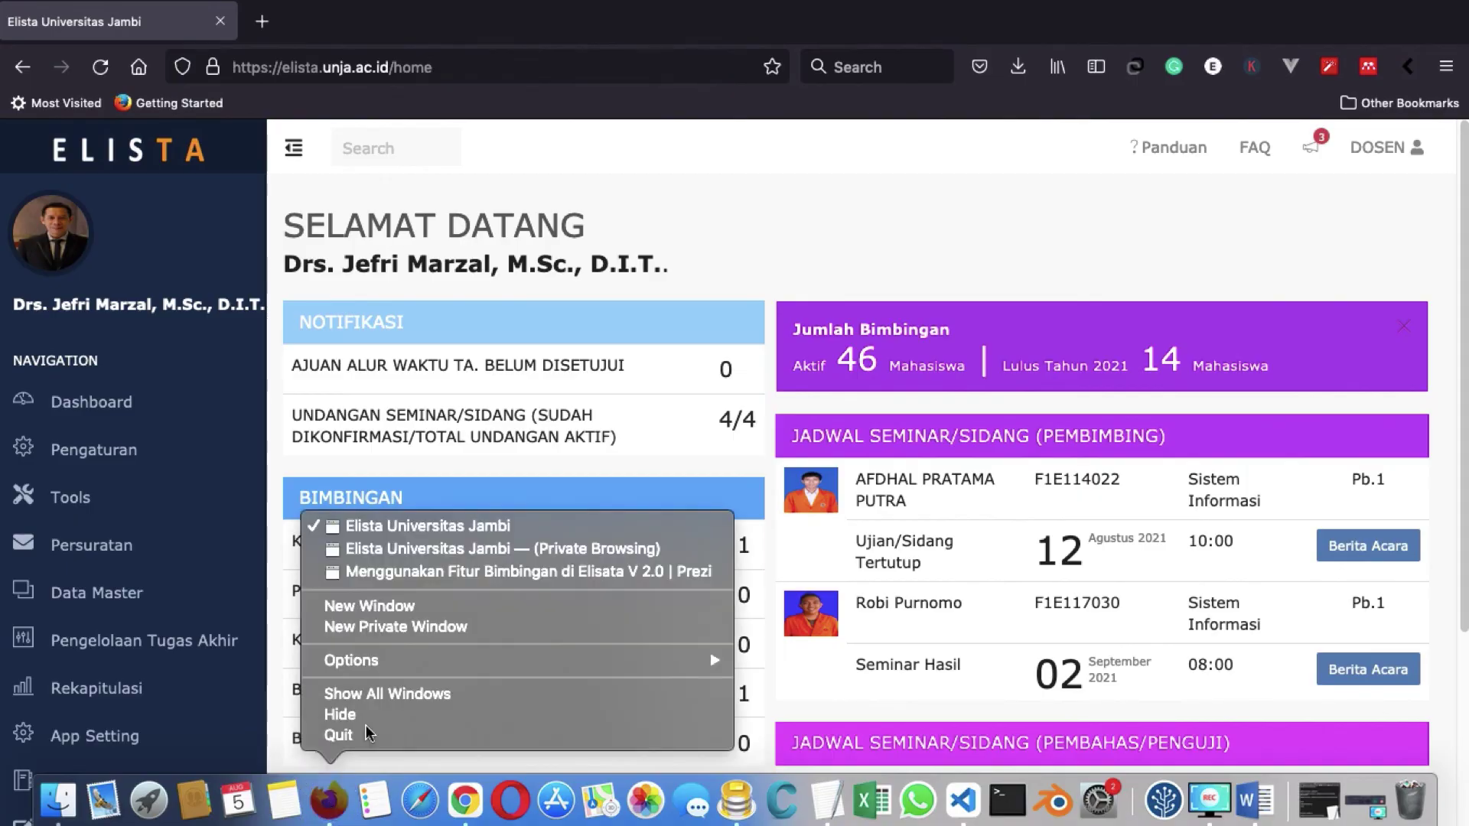
pyautogui.click(555, 547)
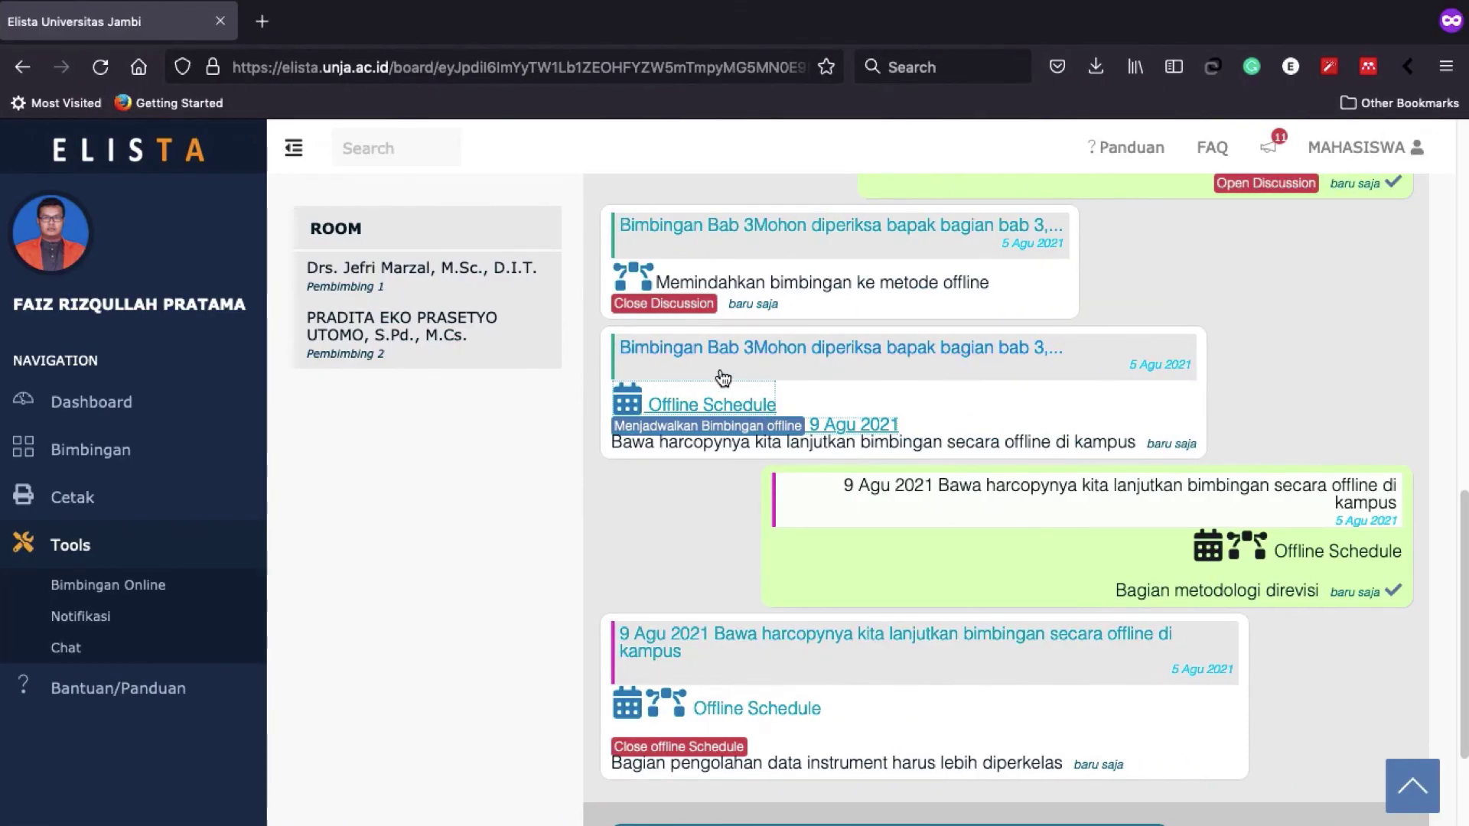
pyautogui.scroll(-2, 742, 432)
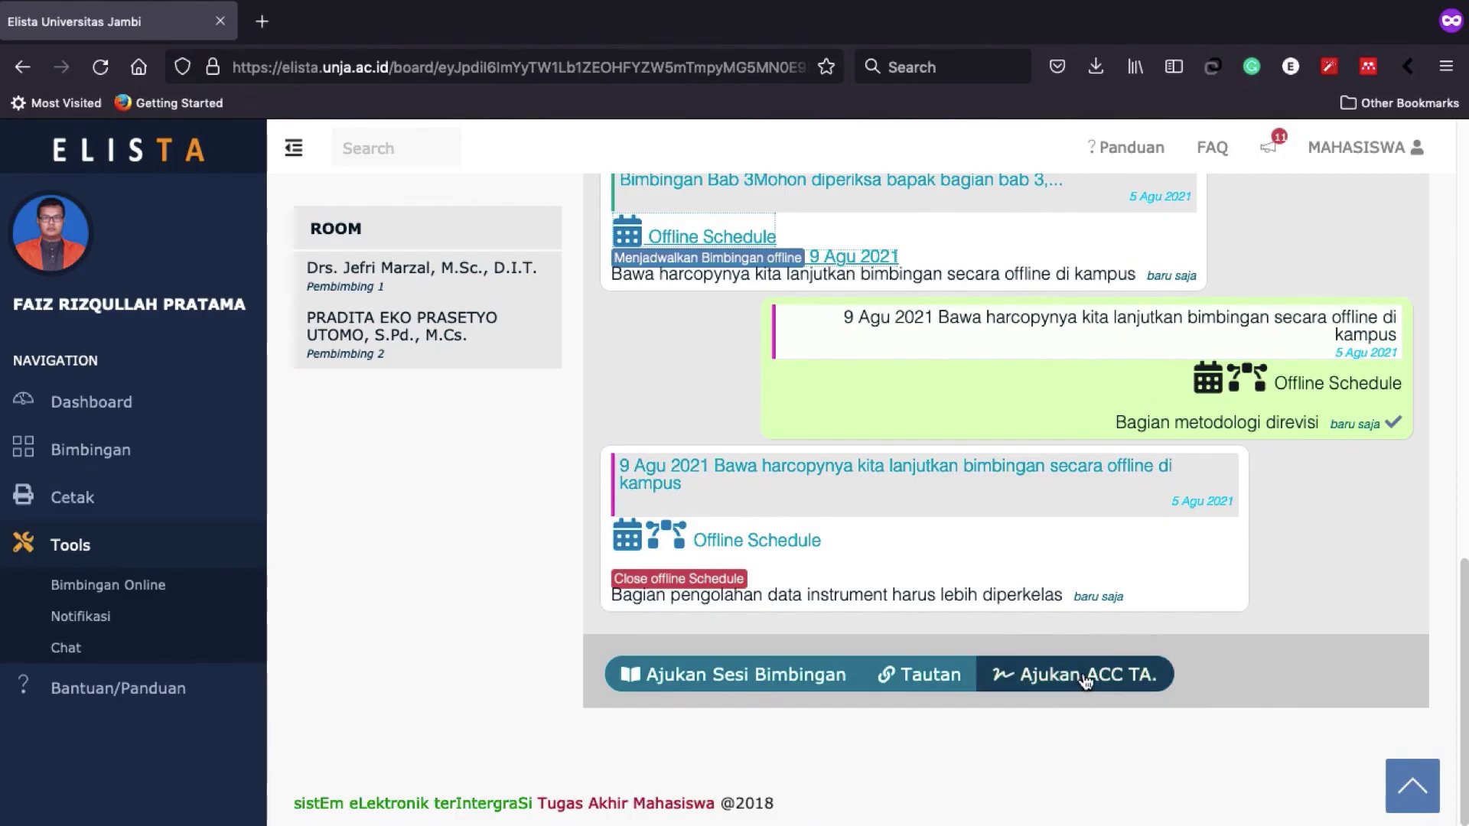
pyautogui.click(1105, 689)
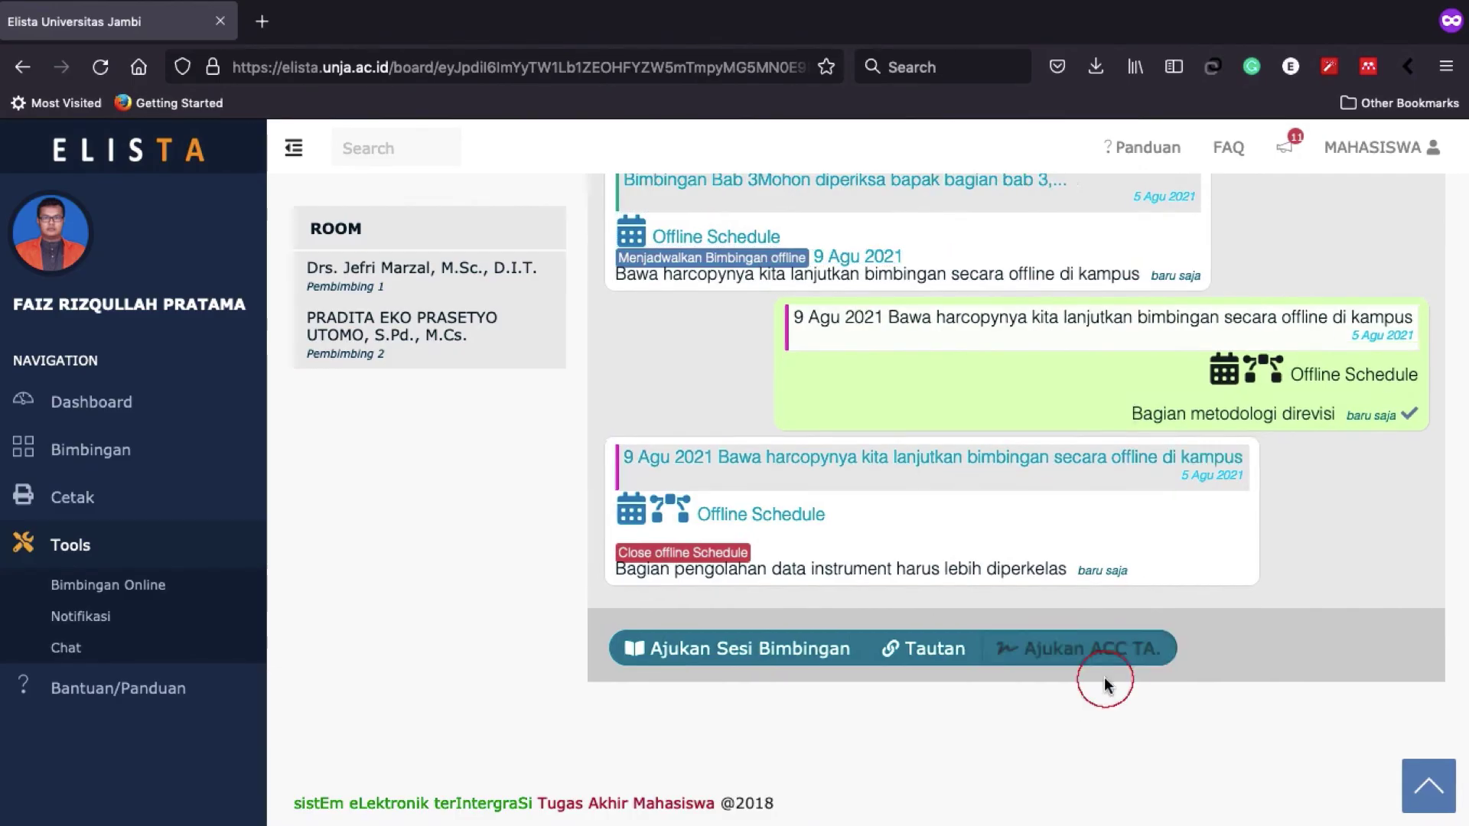
# - Add the message "Mohon di acc proposal saya pak" and send the approval request to the supervisor
pyautogui.click(849, 661)
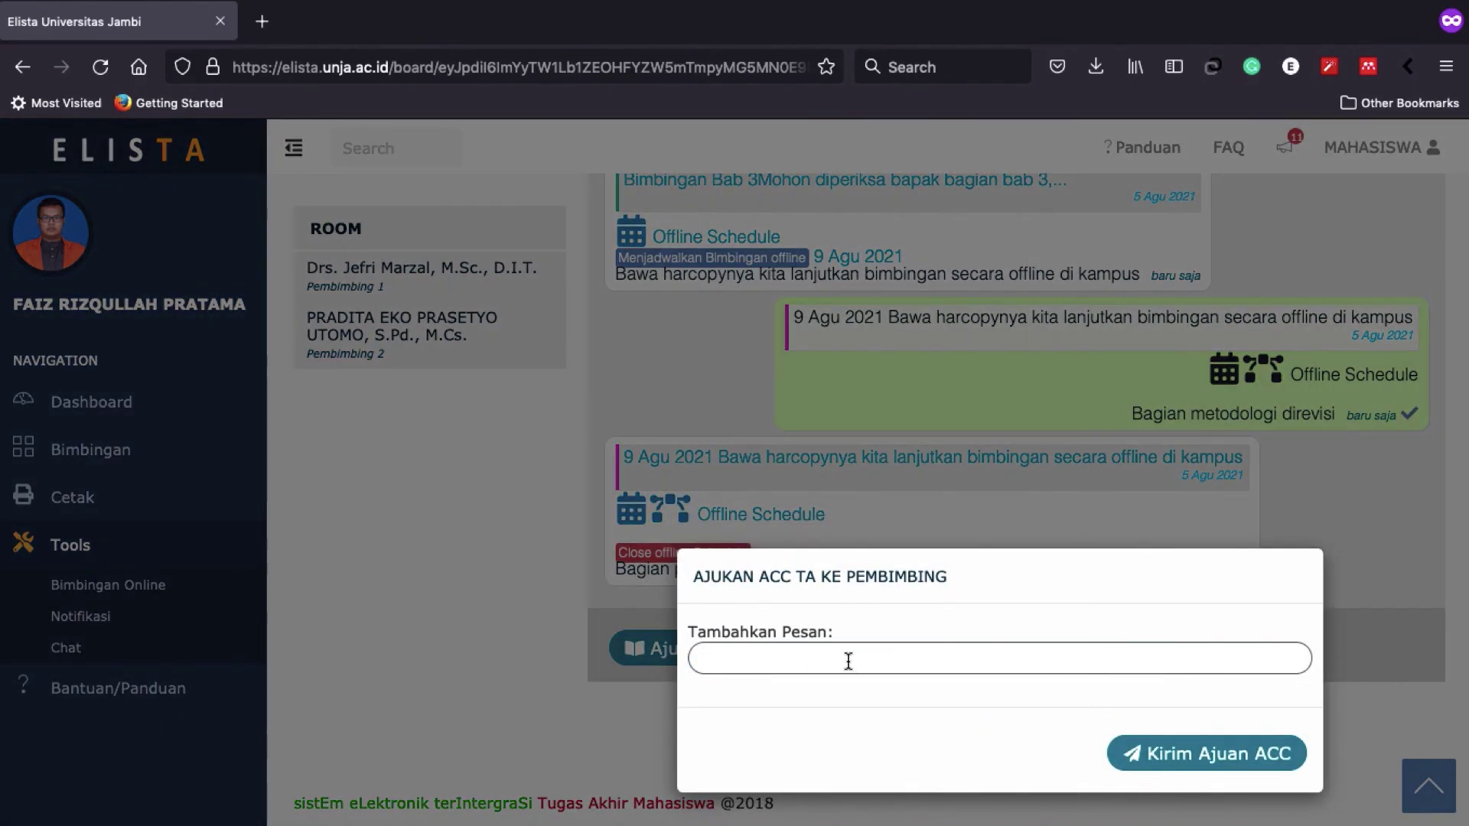
pyautogui.write('Mohon di')
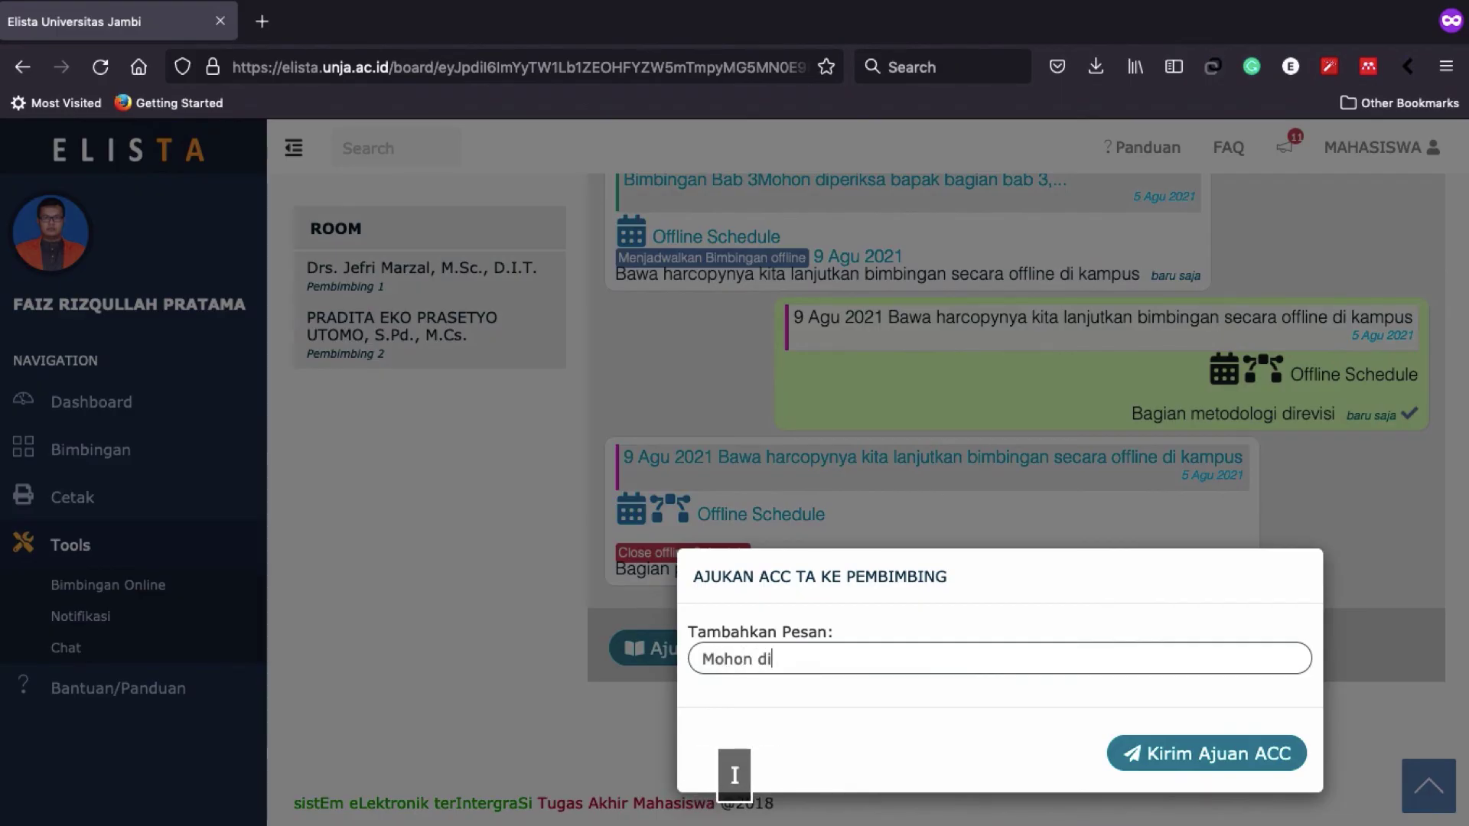
pyautogui.write(' acc propo')
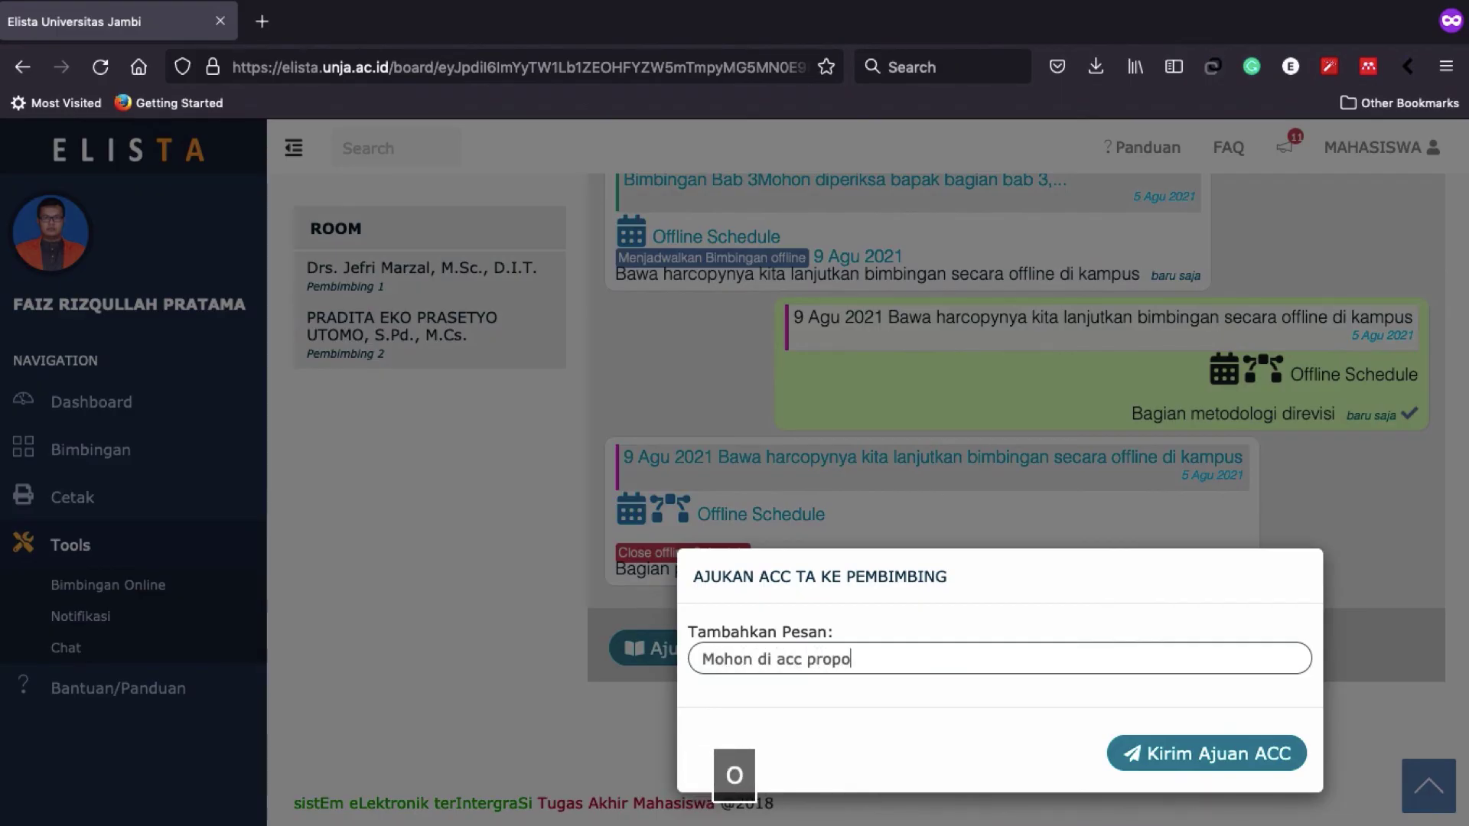
pyautogui.write('sal saya pak')
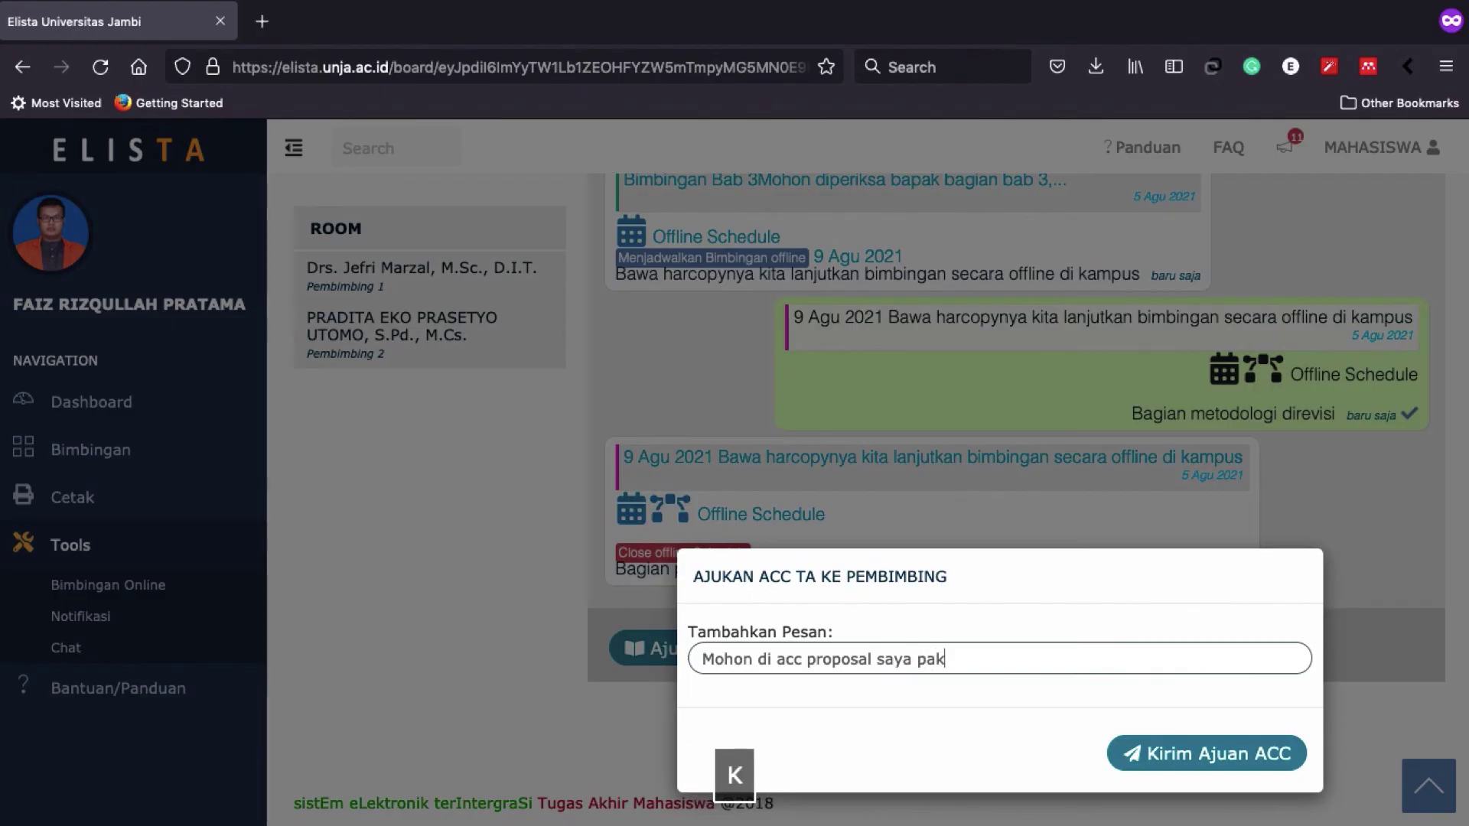
pyautogui.click(1206, 760)
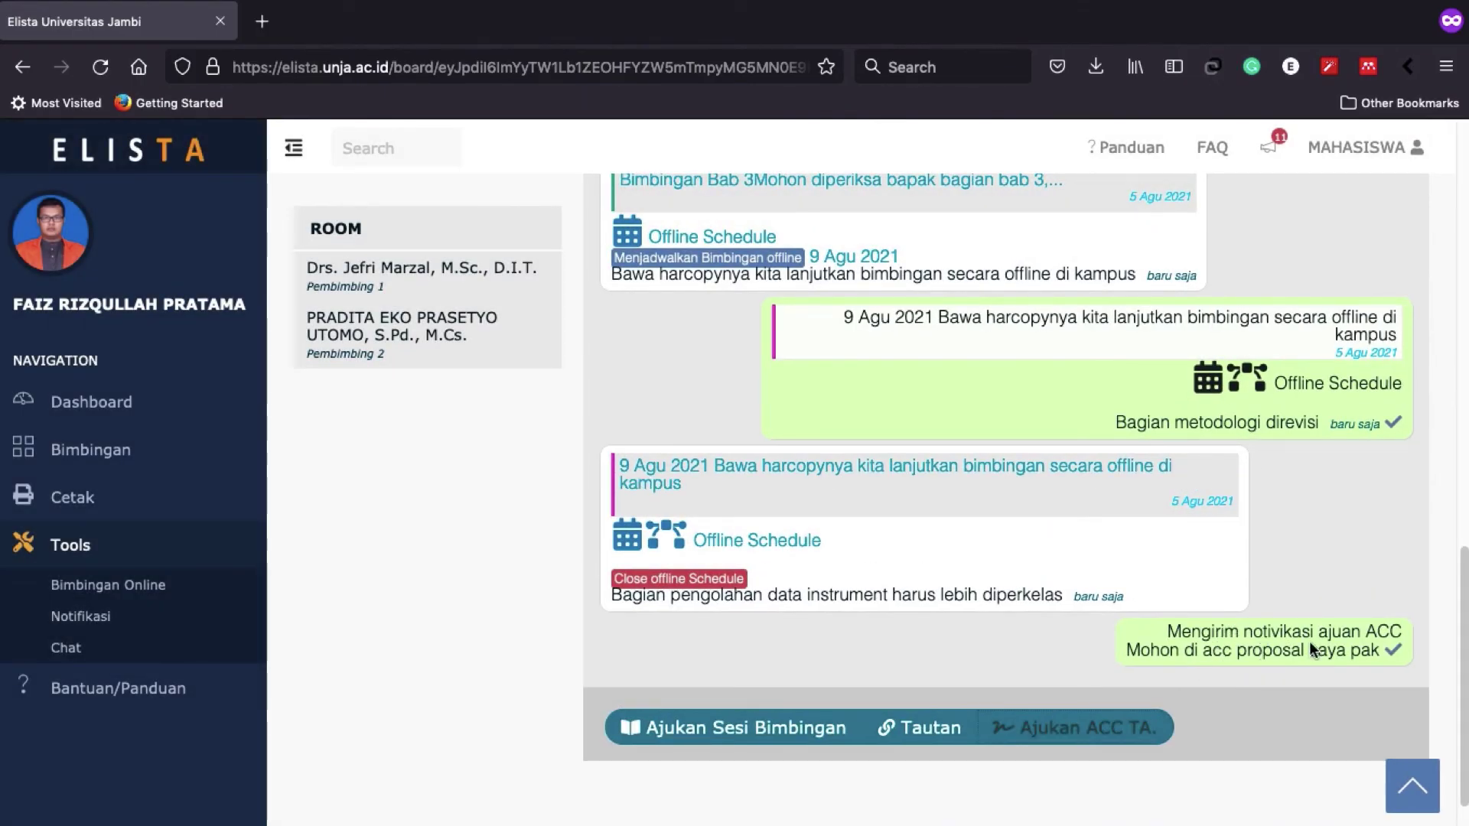
# - Switch to the lecturer's ELISTA window, refresh the dashboard, and open the student's final project approval request (Permohonan ACC Tugas Akhir)
pyautogui.moveTo(556, 815)
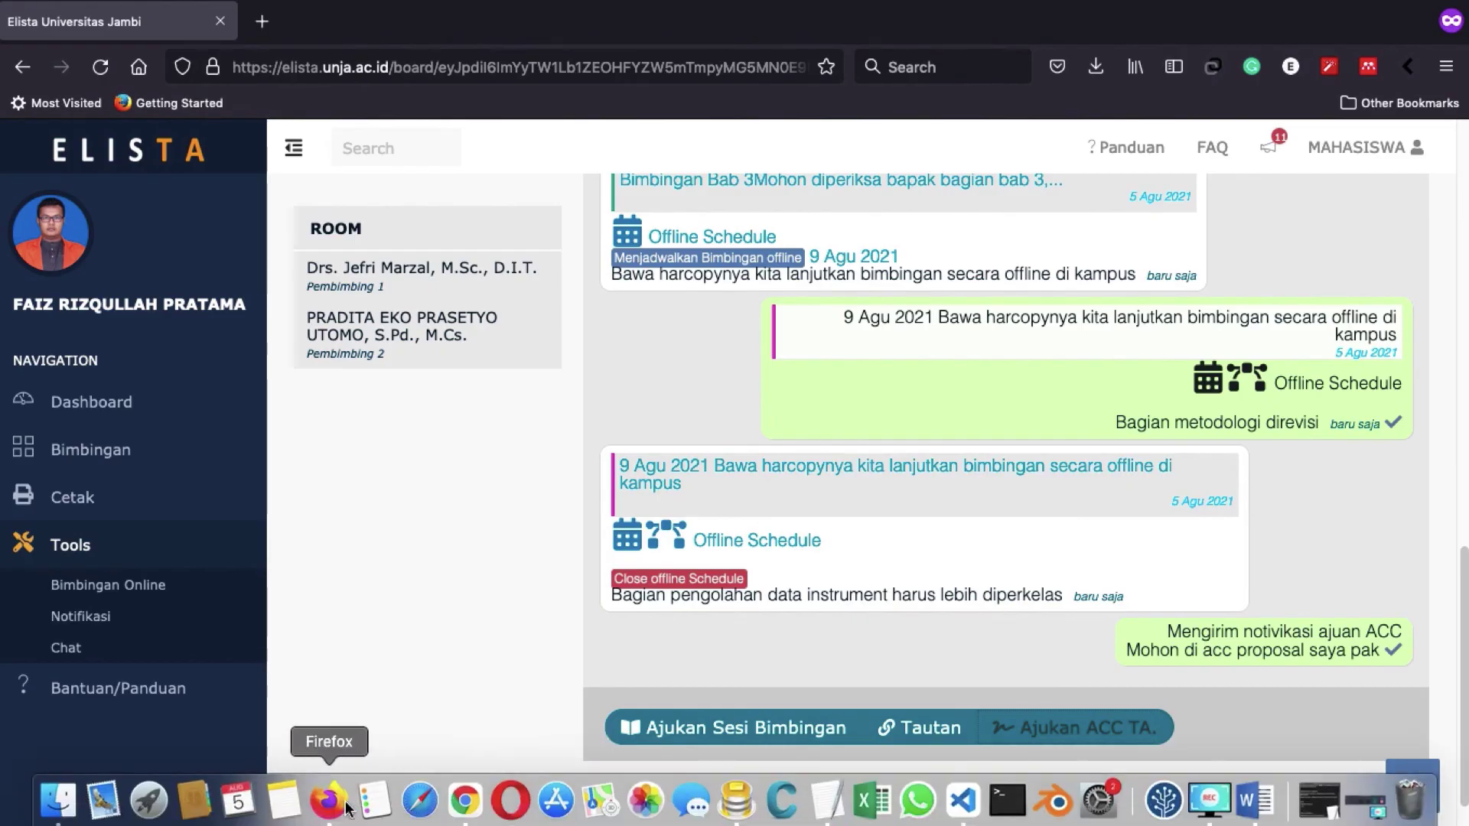
pyautogui.rightClick(348, 808)
pyautogui.click(429, 524)
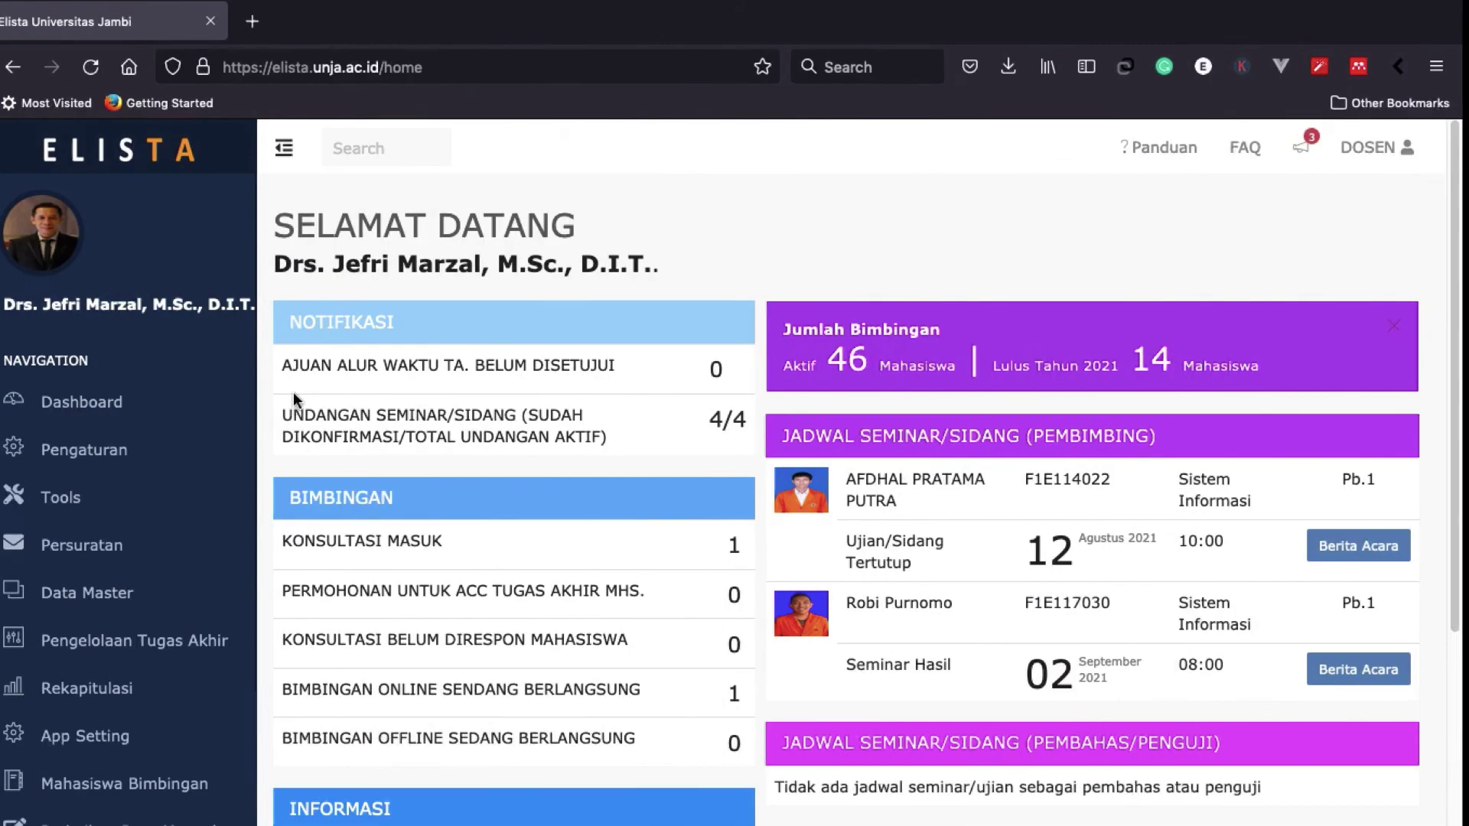
pyautogui.click(90, 67)
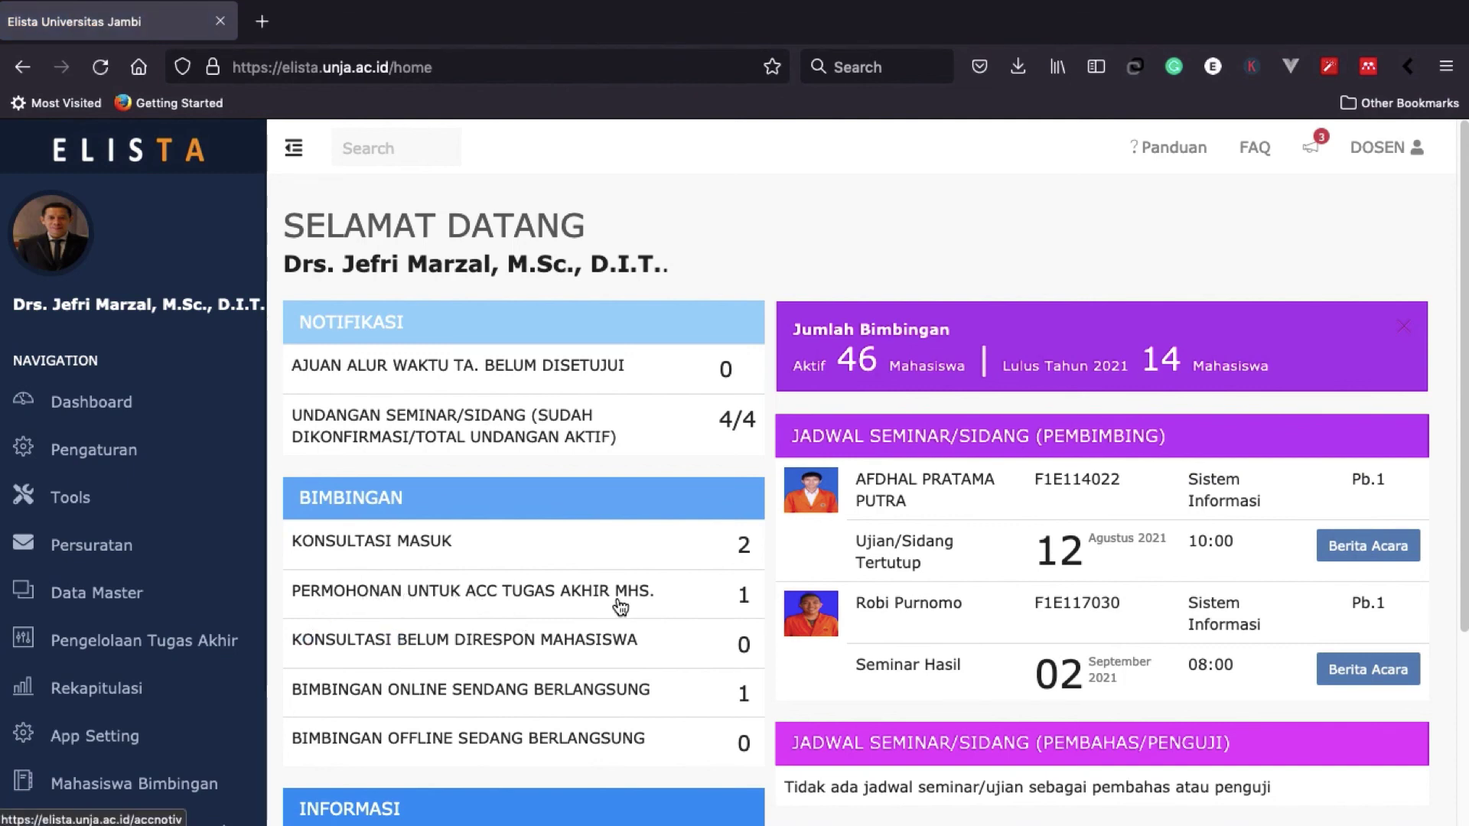
pyautogui.click(585, 589)
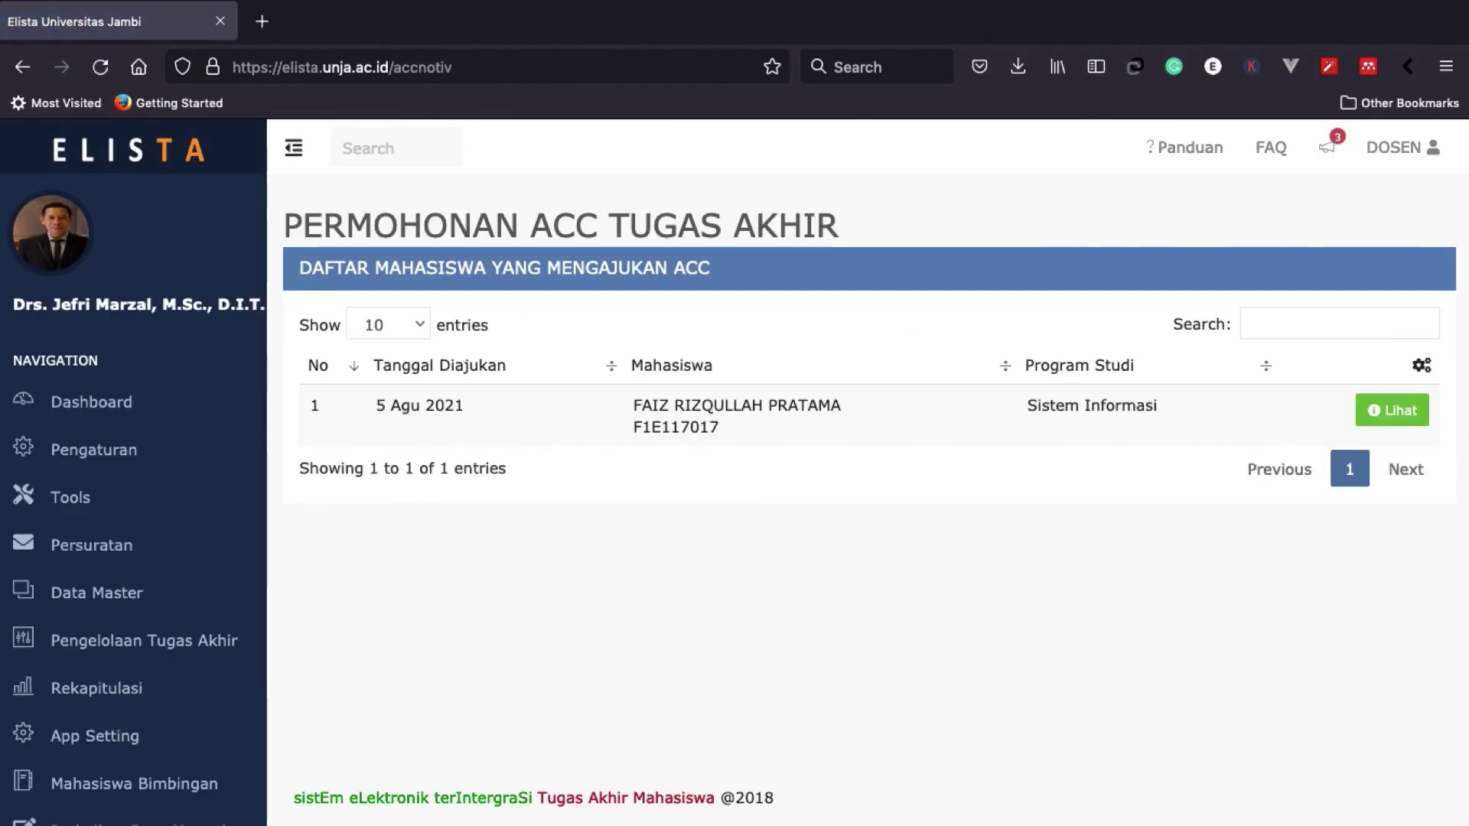
pyautogui.click(1408, 411)
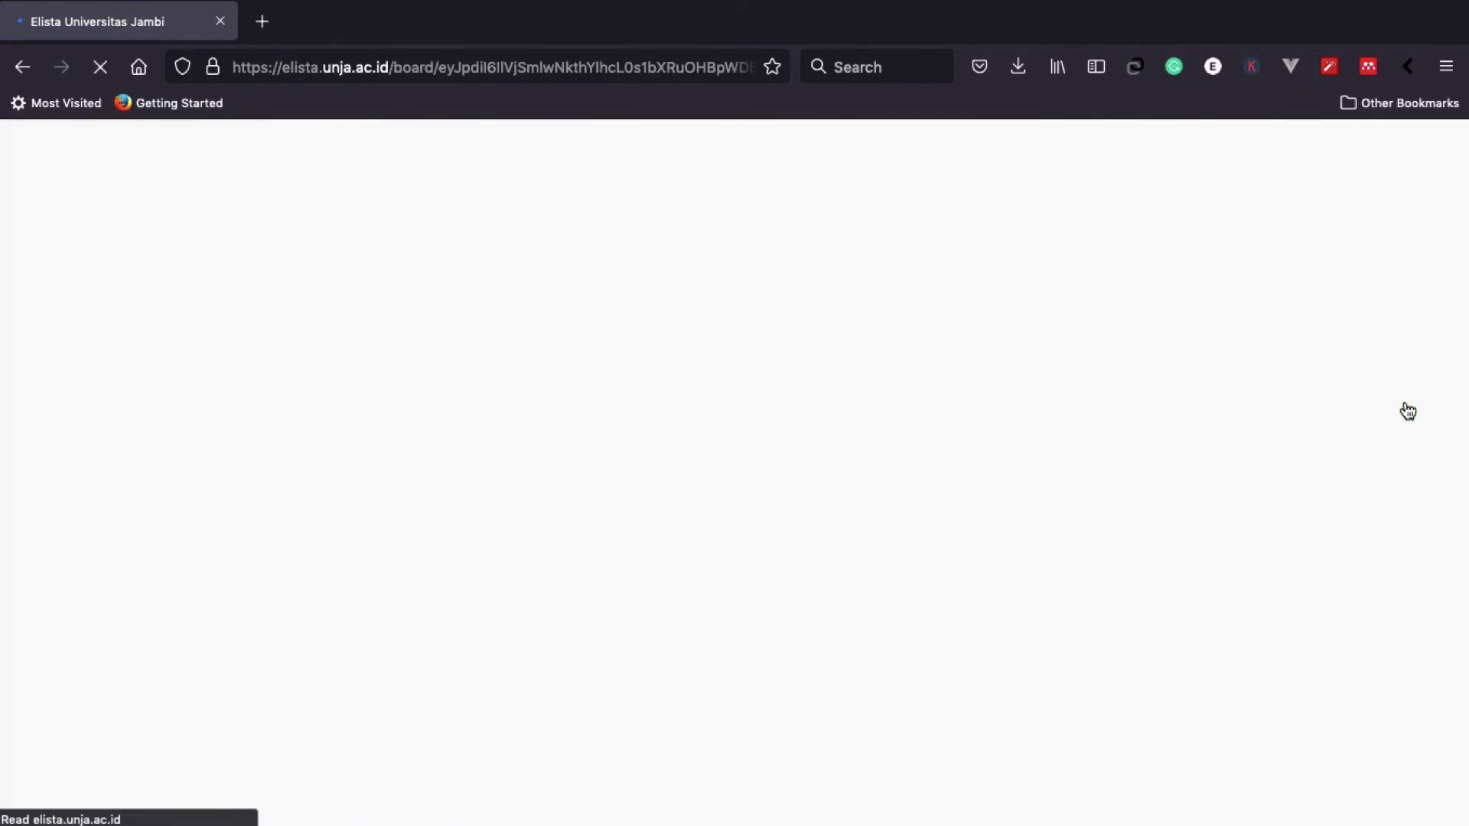
# - Check the student's approval message in the guidance thread and grant the proposal ACC as Pembimbing 1, confirming the approval
pyautogui.scroll(-15, 952, 539)
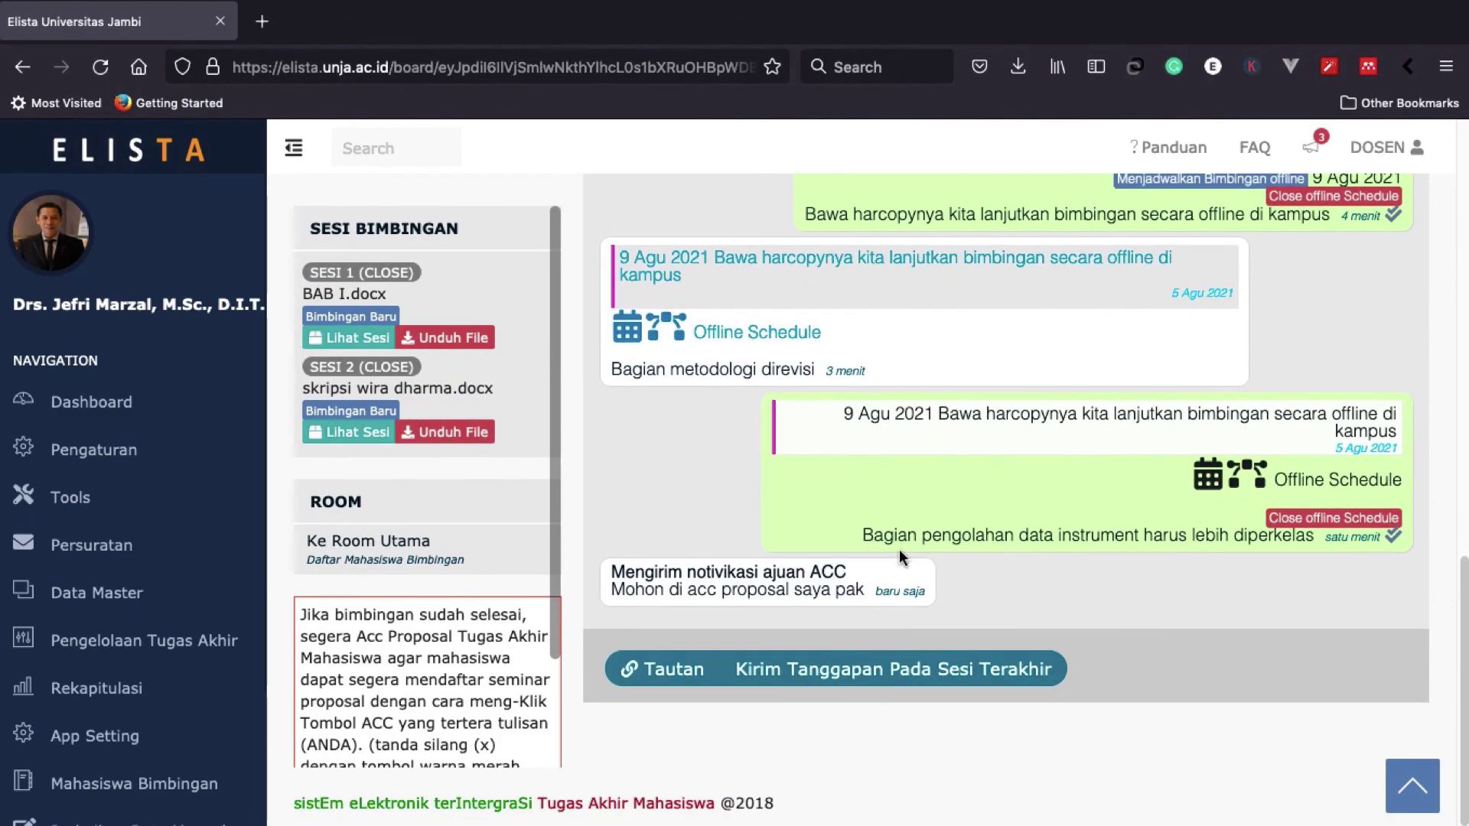
pyautogui.scroll(15, 898, 549)
pyautogui.click(977, 425)
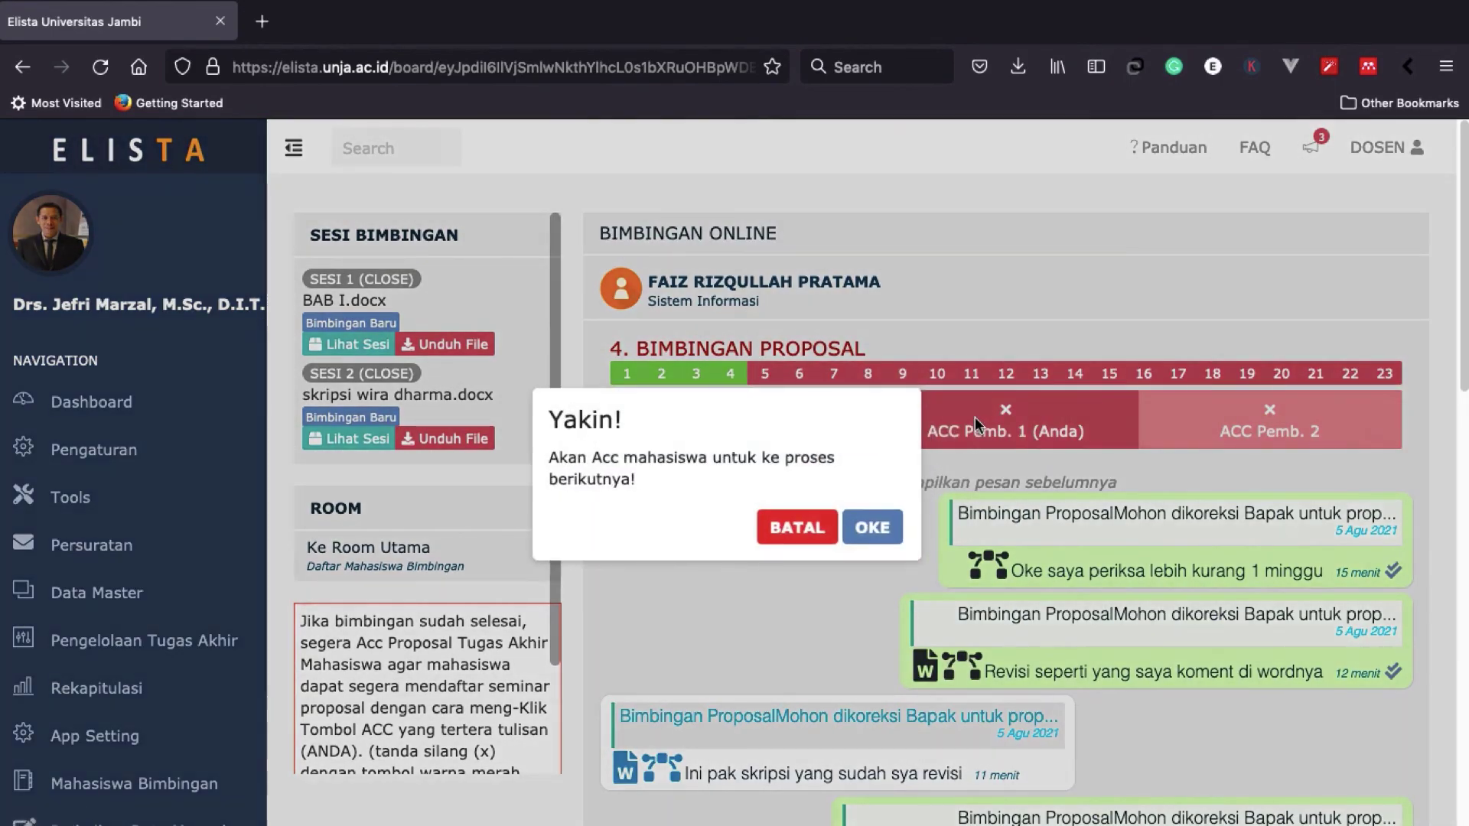
pyautogui.click(875, 527)
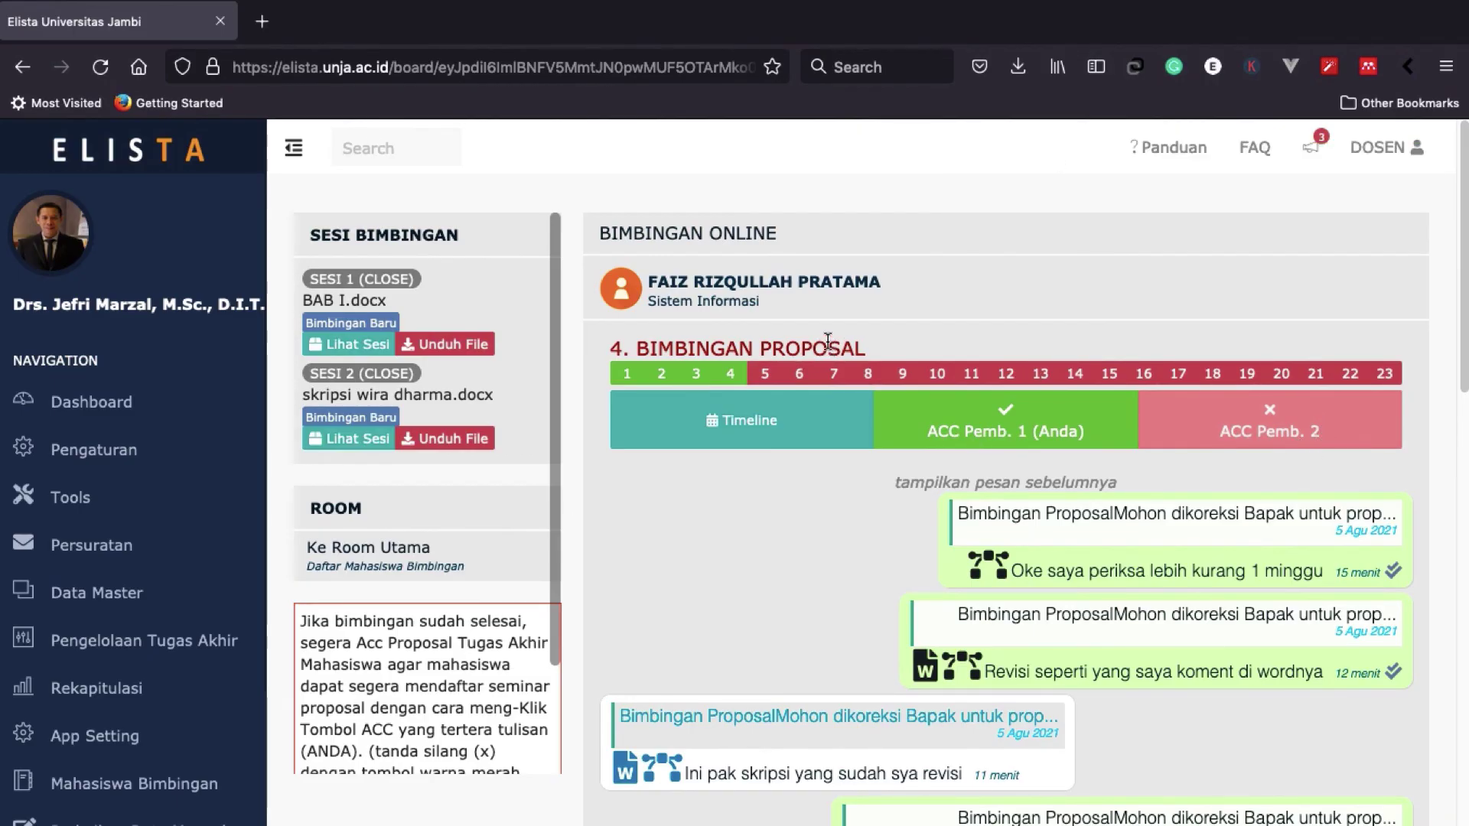
# - Review the lecturer's guidance thread and ACC status, and switch to the student's private ELISTA window to reload the student's thread
pyautogui.scroll(-10, 1007, 391)
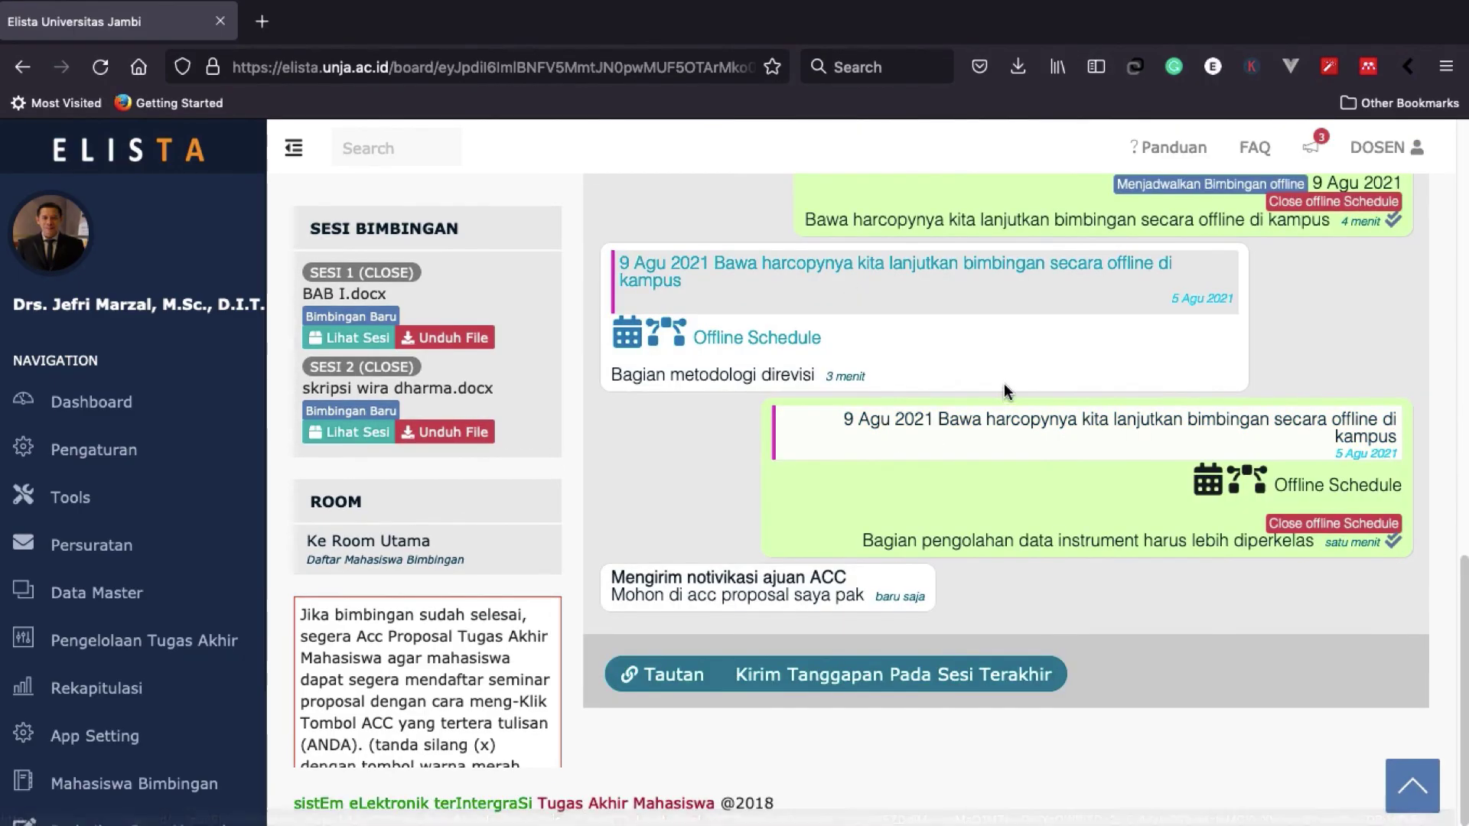
pyautogui.scroll(12, 1007, 391)
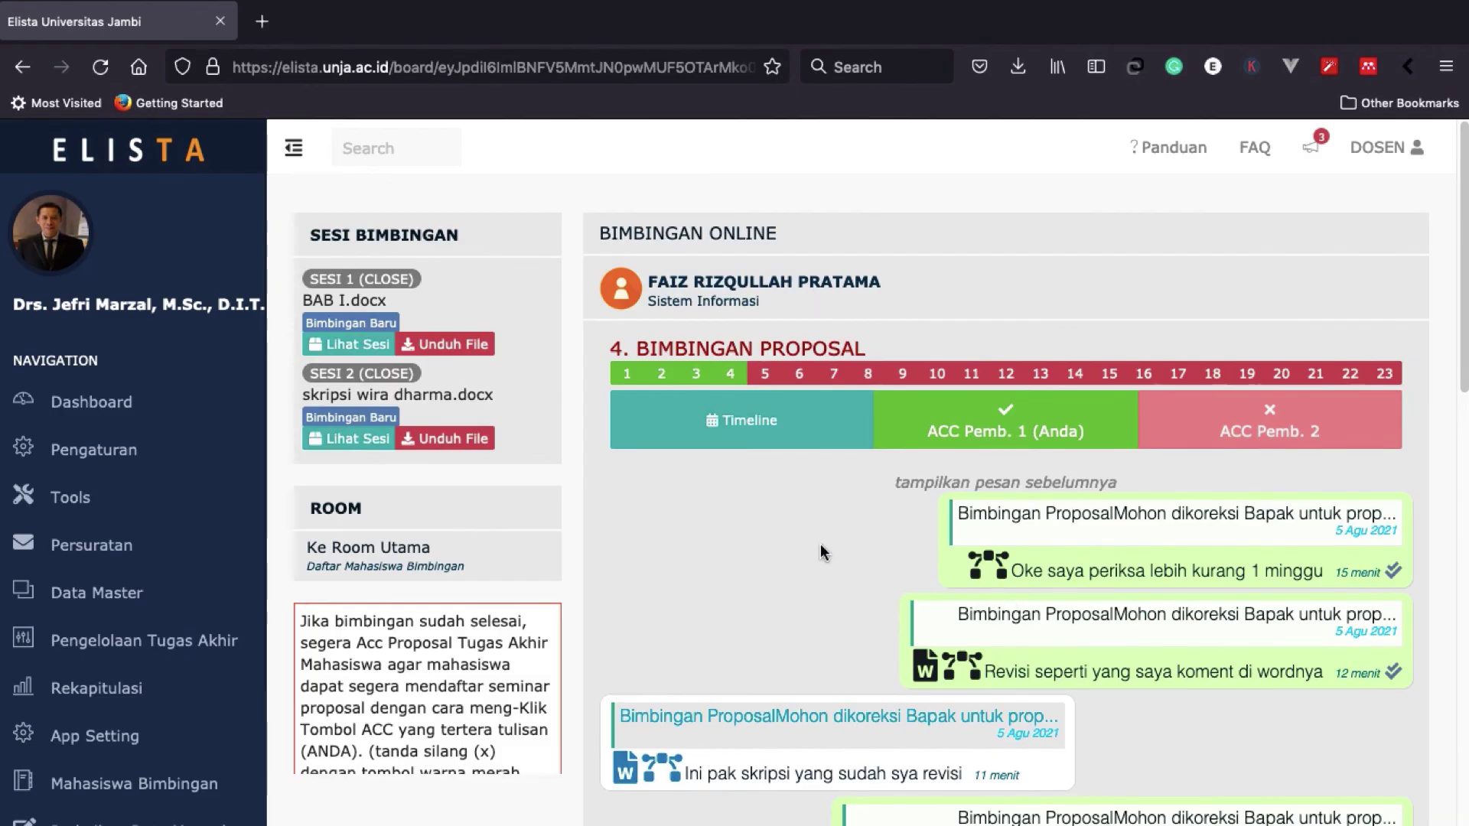
pyautogui.scroll(-10, 823, 551)
pyautogui.click(335, 809)
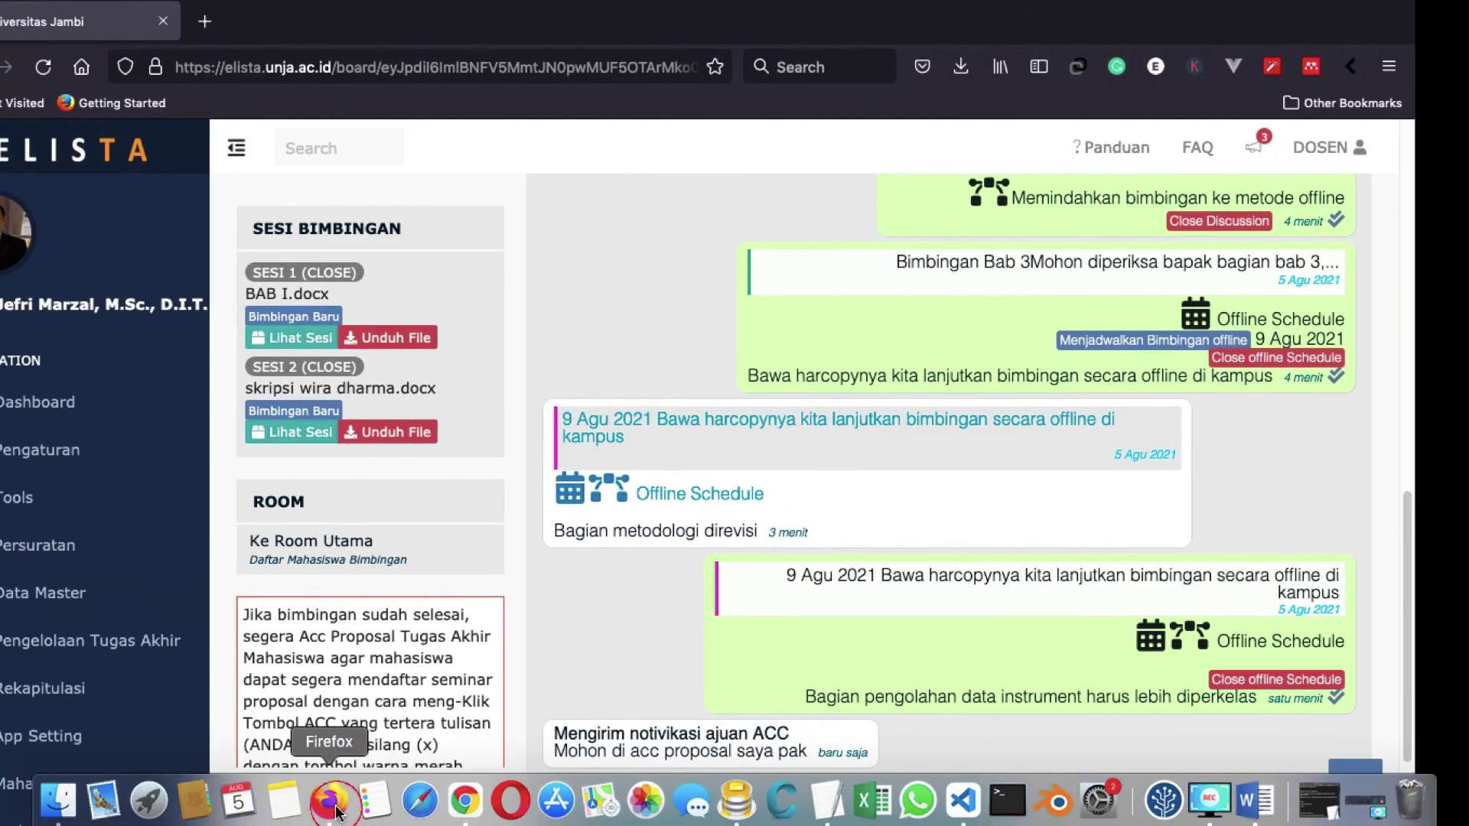
pyautogui.click(110, 73)
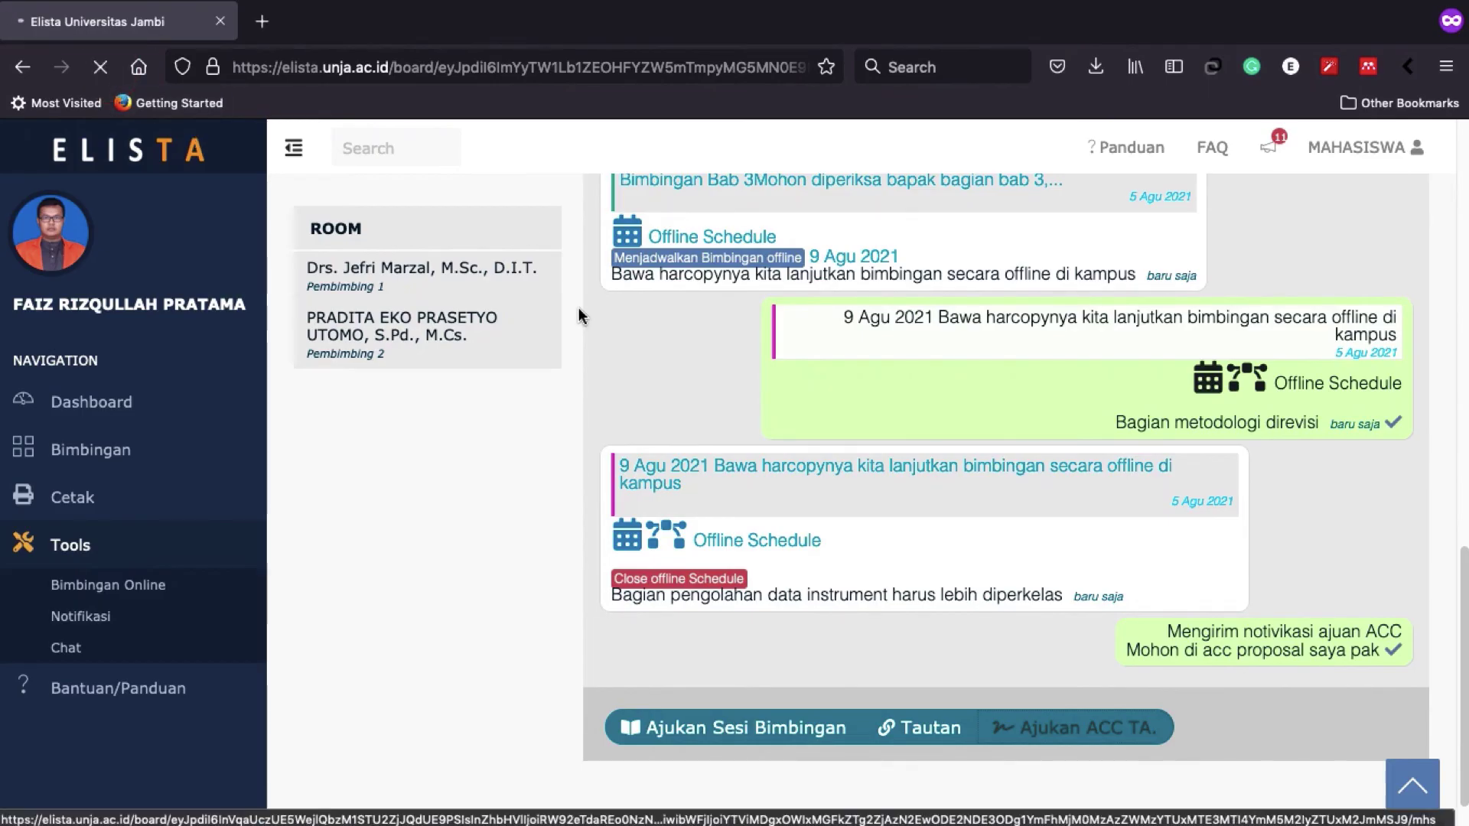